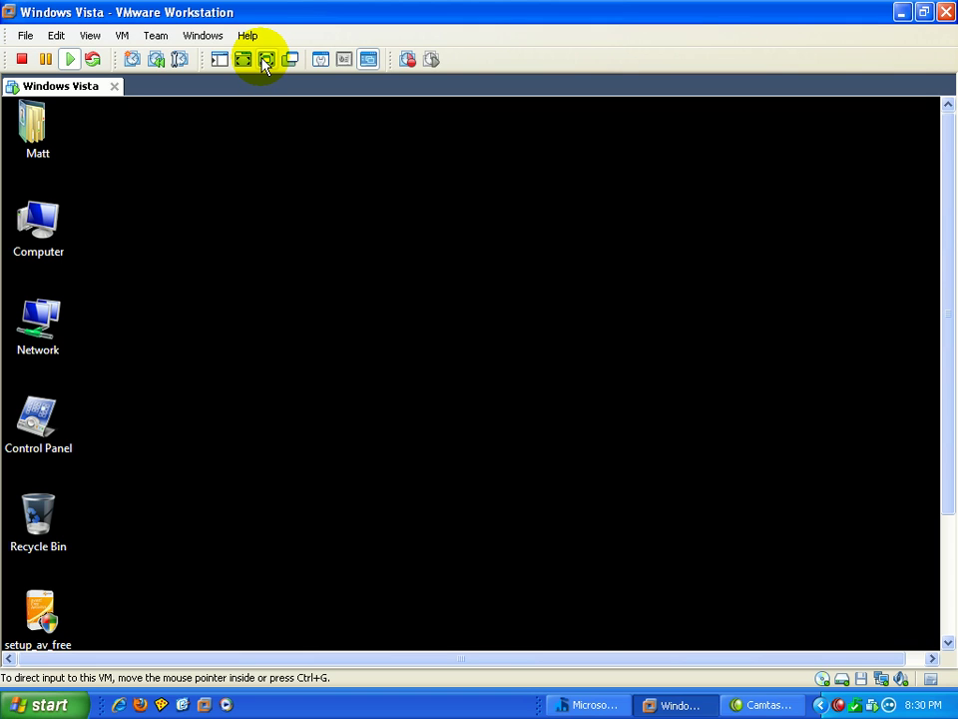
# Switch VMware Workstation to full screen so the Windows Vista guest fills the display
pyautogui.click(266, 60)
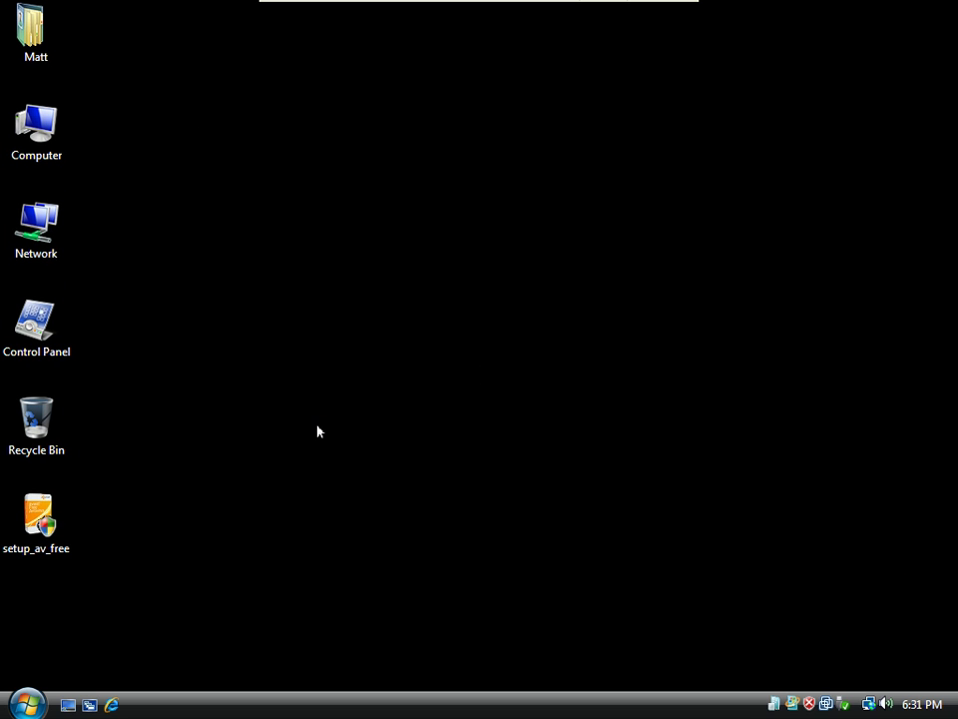
pyautogui.rightClick(45, 532)
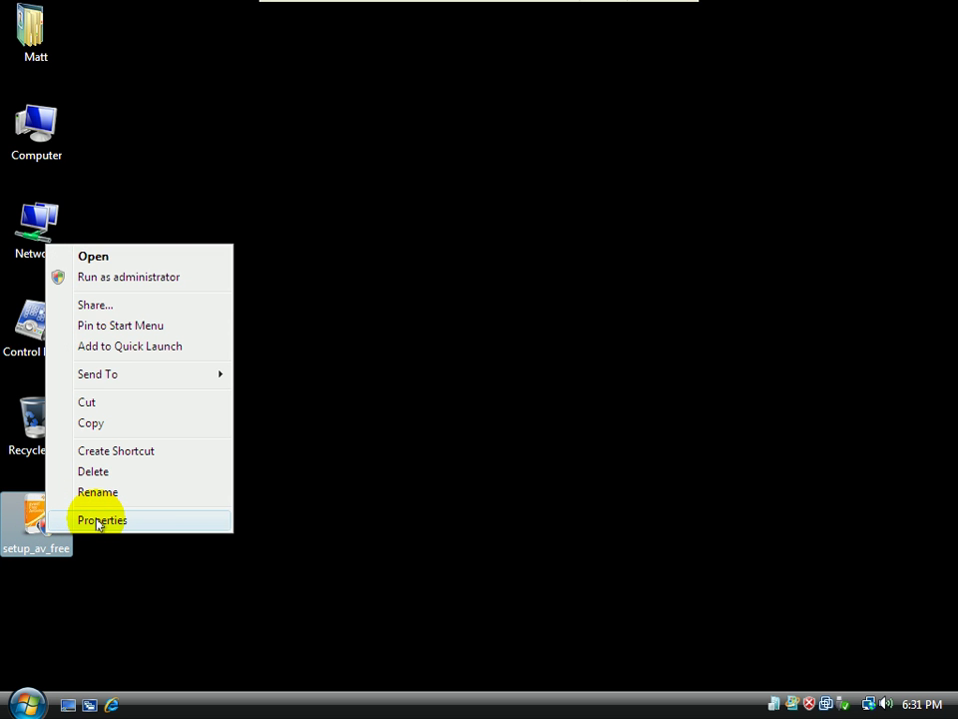
pyautogui.click(100, 520)
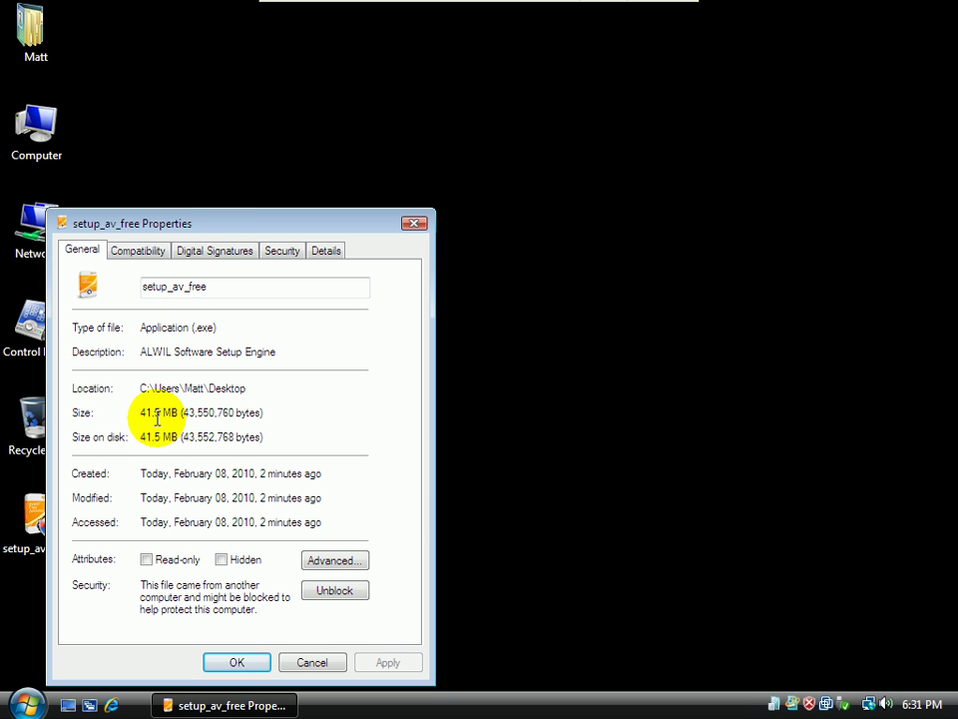
pyautogui.click(327, 251)
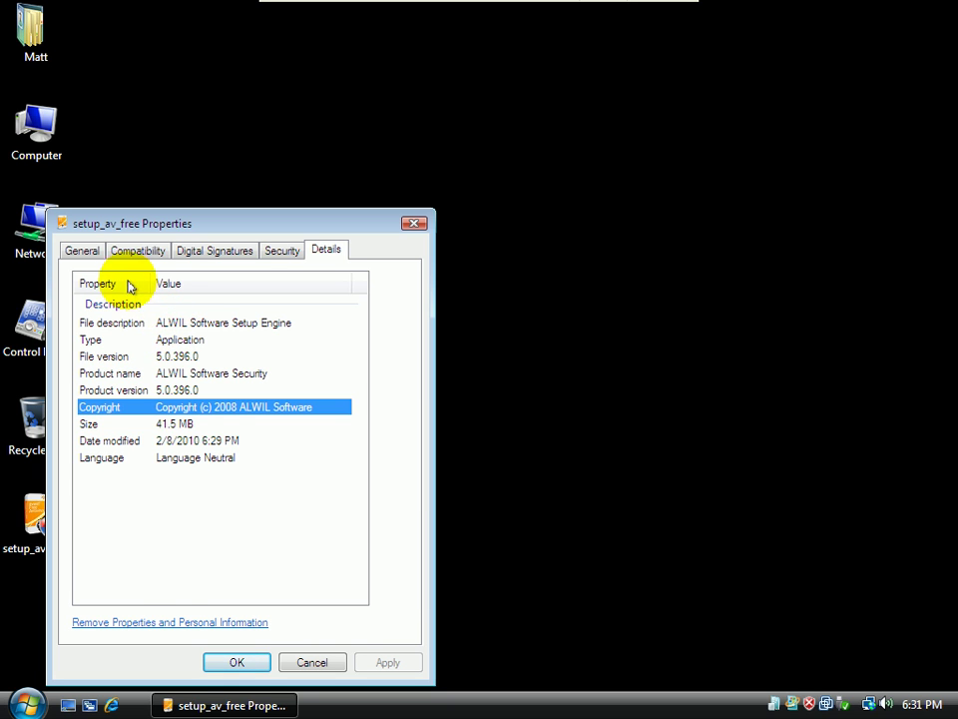
pyautogui.click(84, 251)
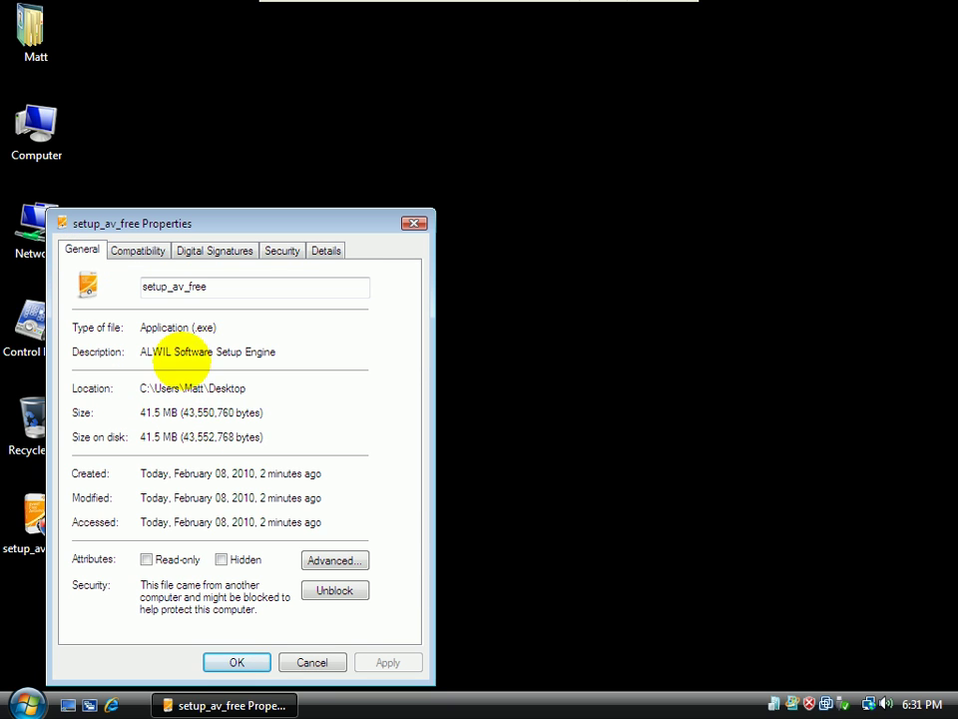
pyautogui.click(310, 663)
pyautogui.click(210, 374)
pyautogui.click(30, 534)
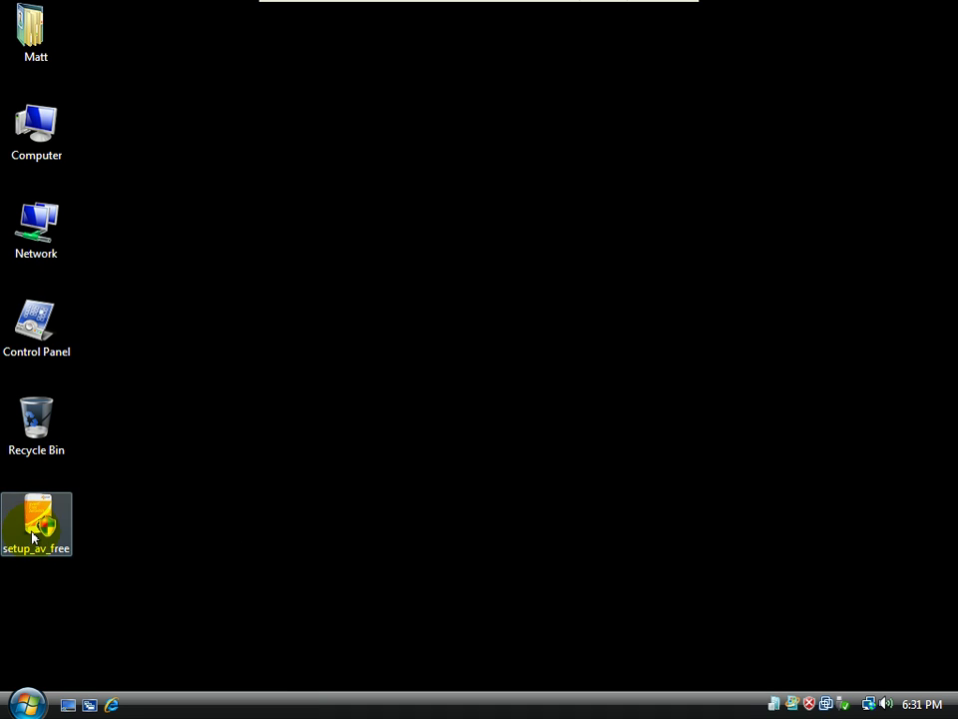
# Run the setup_av_free installer as administrator and approve the User Account Control prompt
pyautogui.rightClick(28, 540)
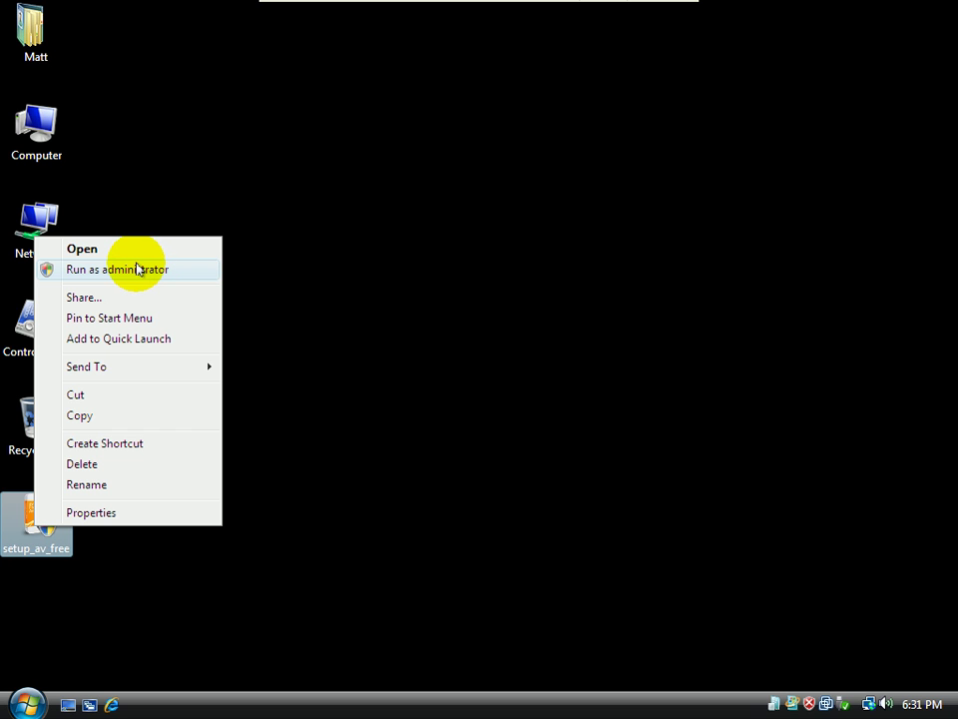
pyautogui.click(137, 270)
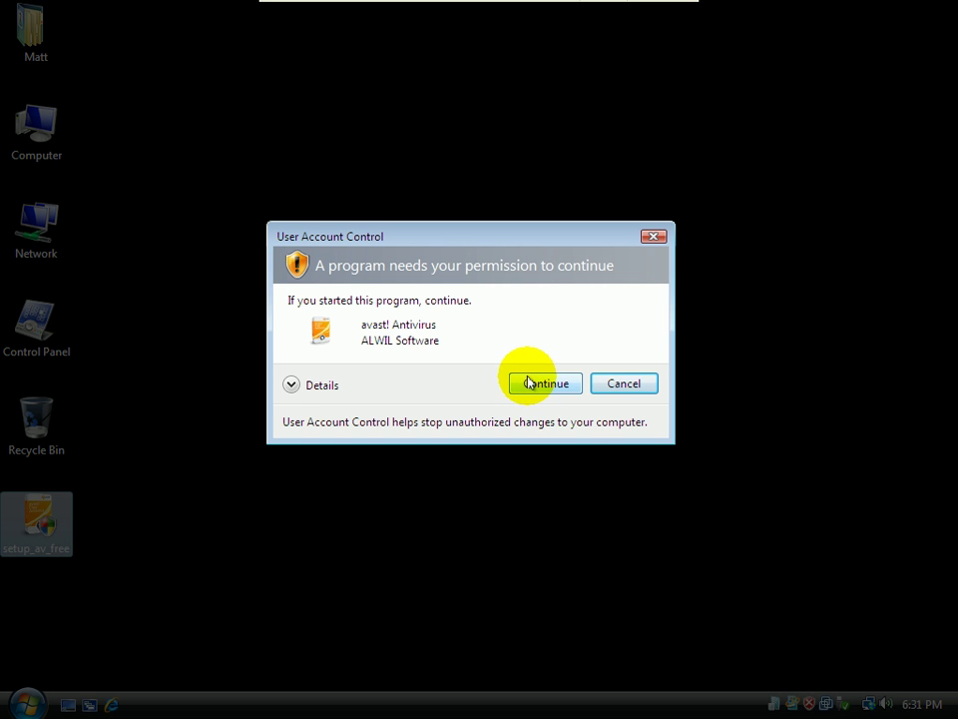
pyautogui.click(529, 383)
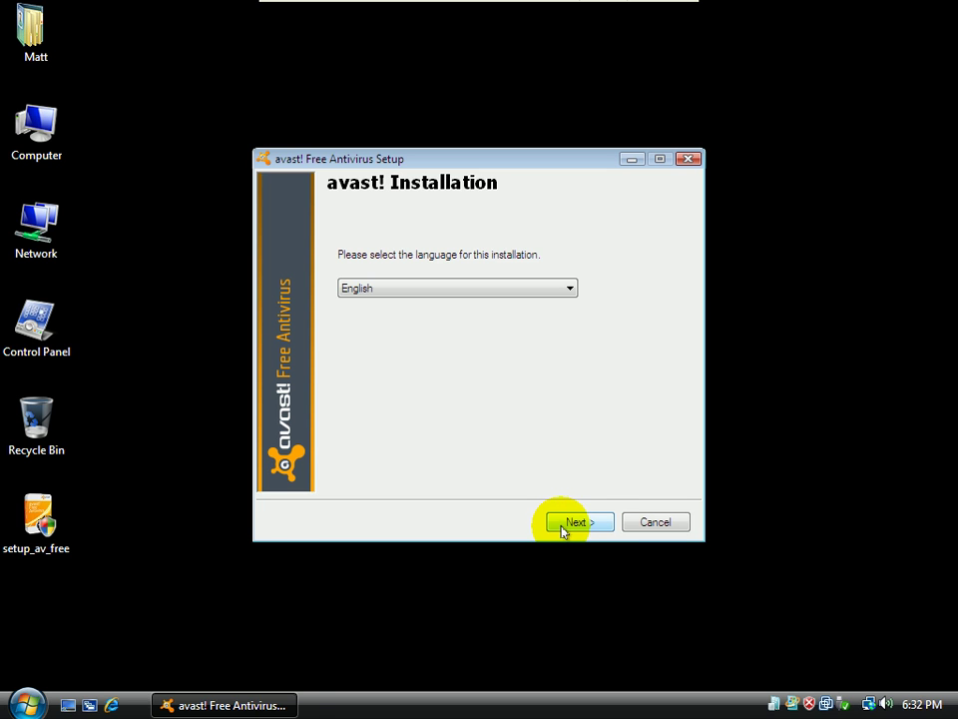
# Keep English and the default options, opt in to Google Chrome, and start the avast! installation
pyautogui.click(562, 529)
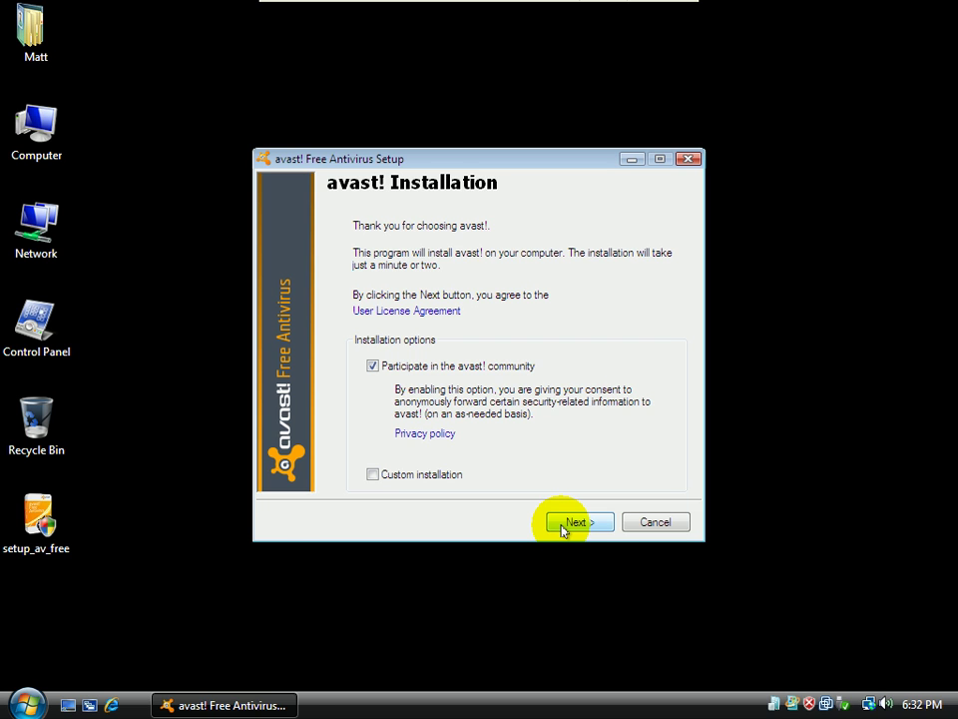
pyautogui.click(562, 529)
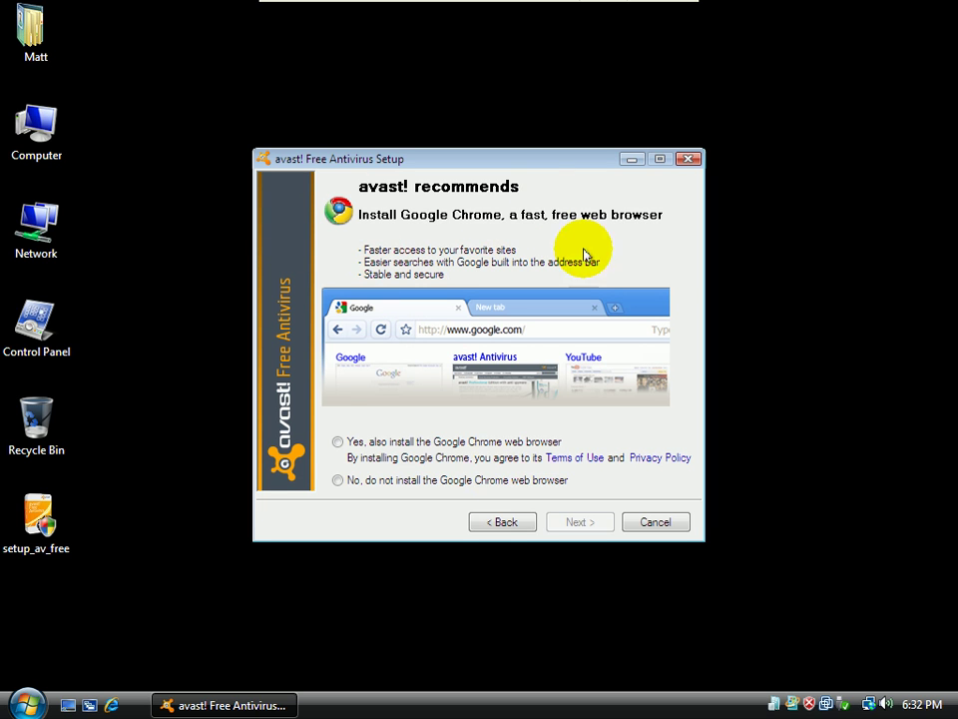
pyautogui.click(422, 446)
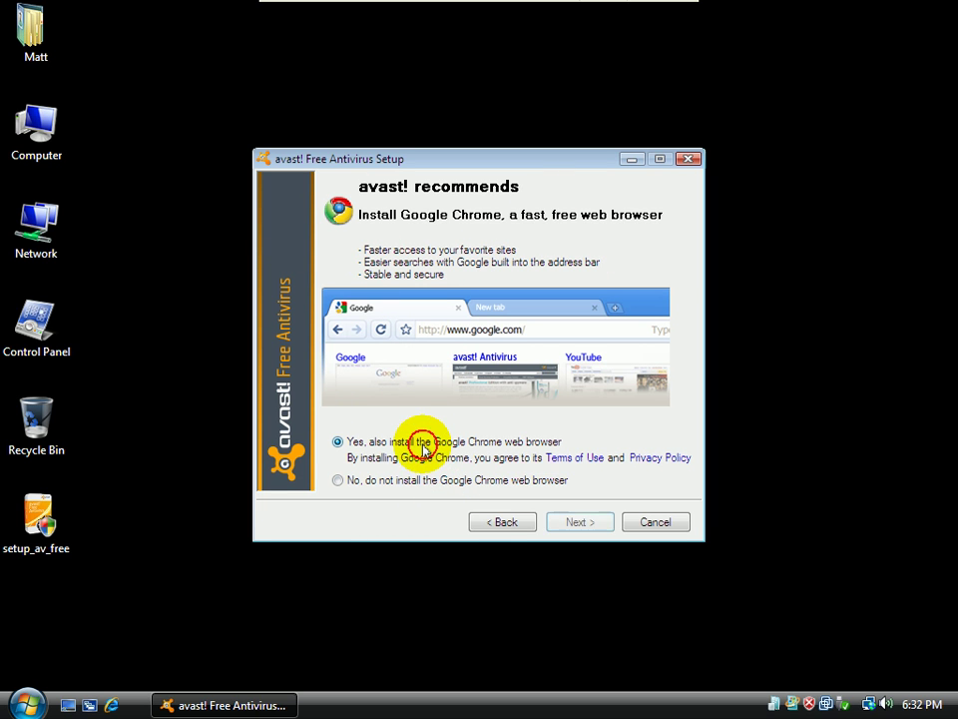
pyautogui.click(587, 527)
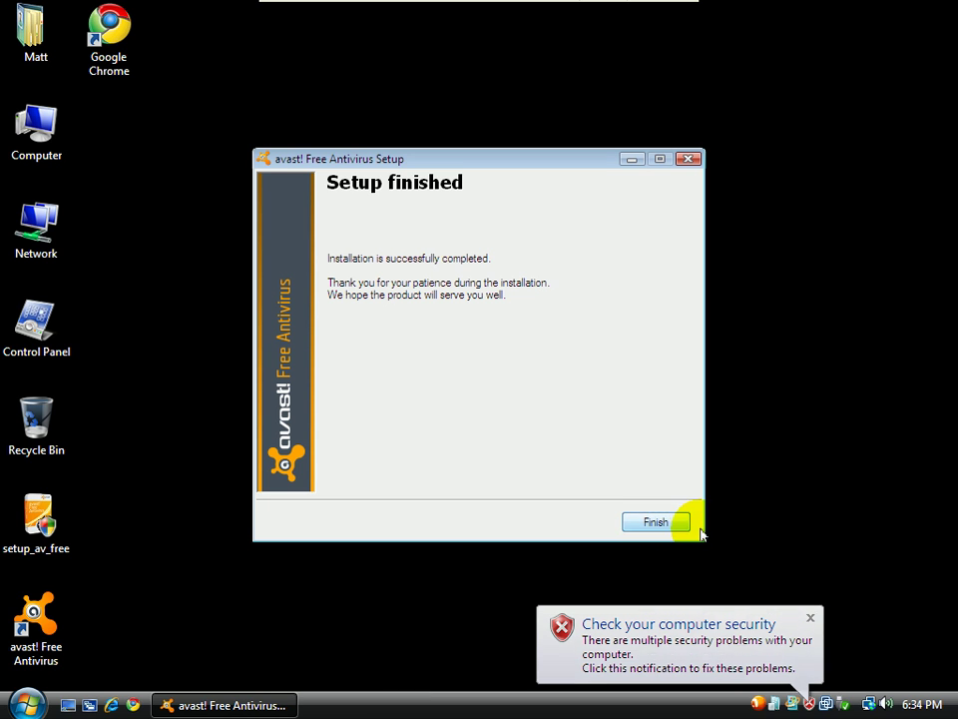
# Dismiss the security and avast! welcome notifications, close Chrome, and finish the setup wizard
pyautogui.click(800, 630)
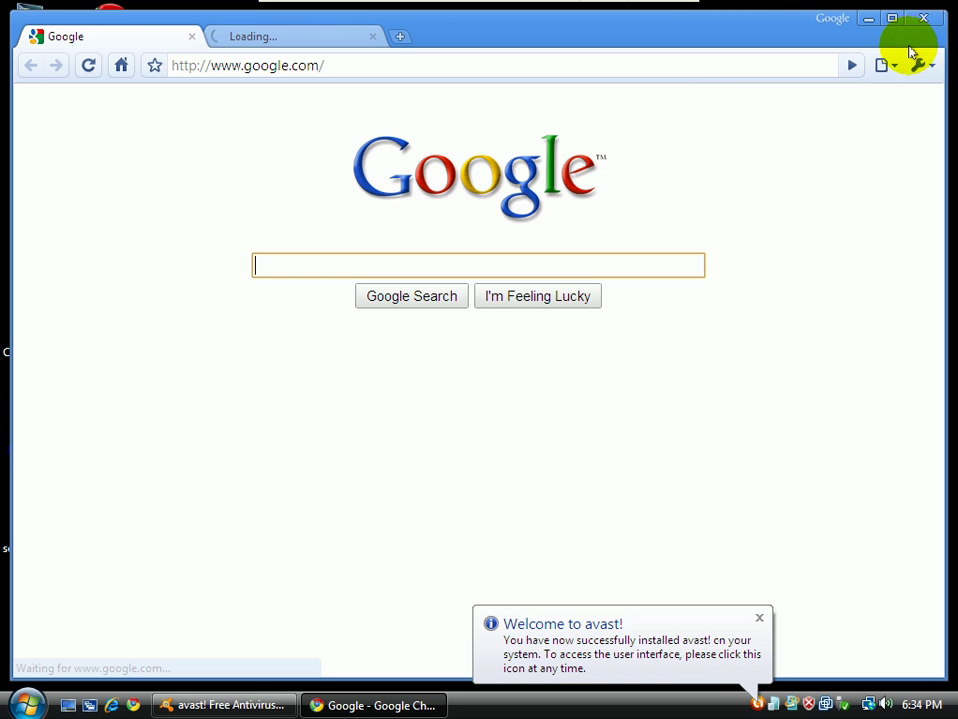
pyautogui.click(935, 22)
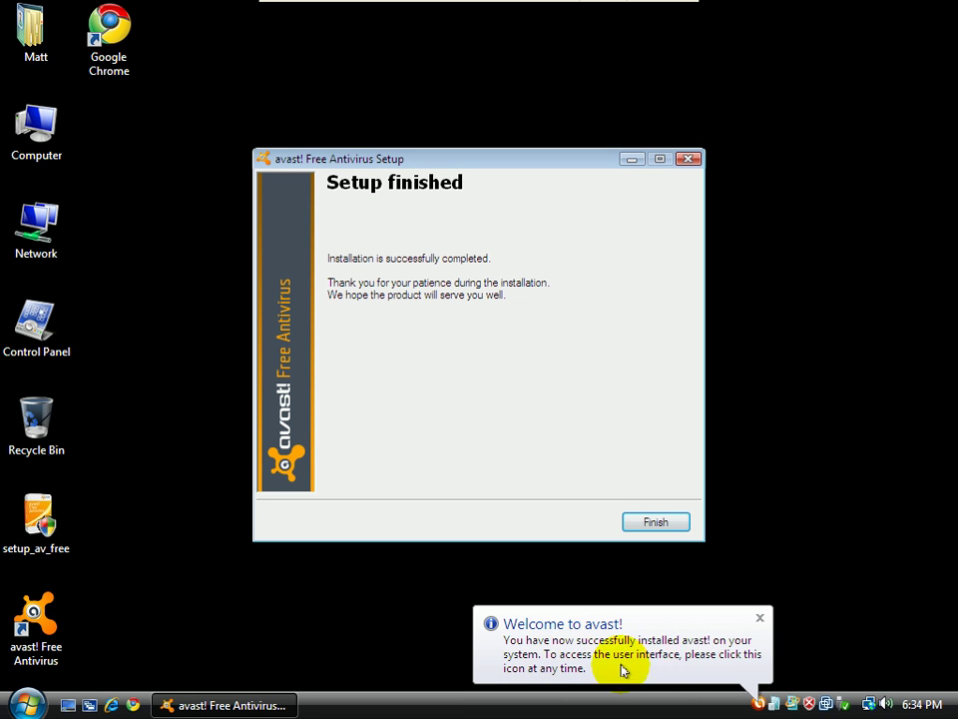
pyautogui.click(760, 619)
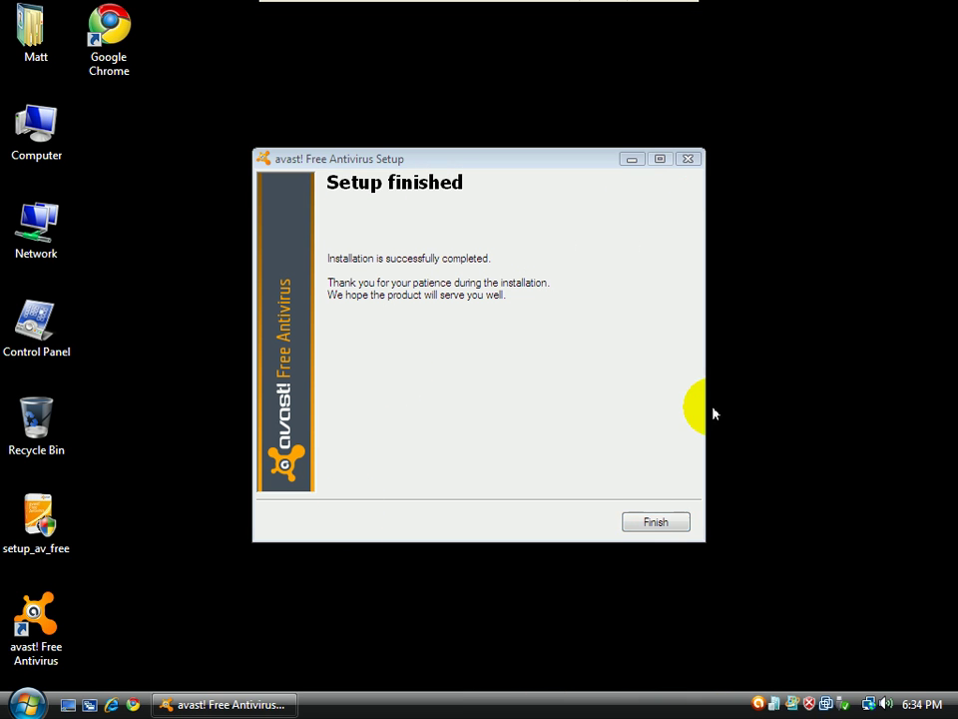
pyautogui.click(663, 522)
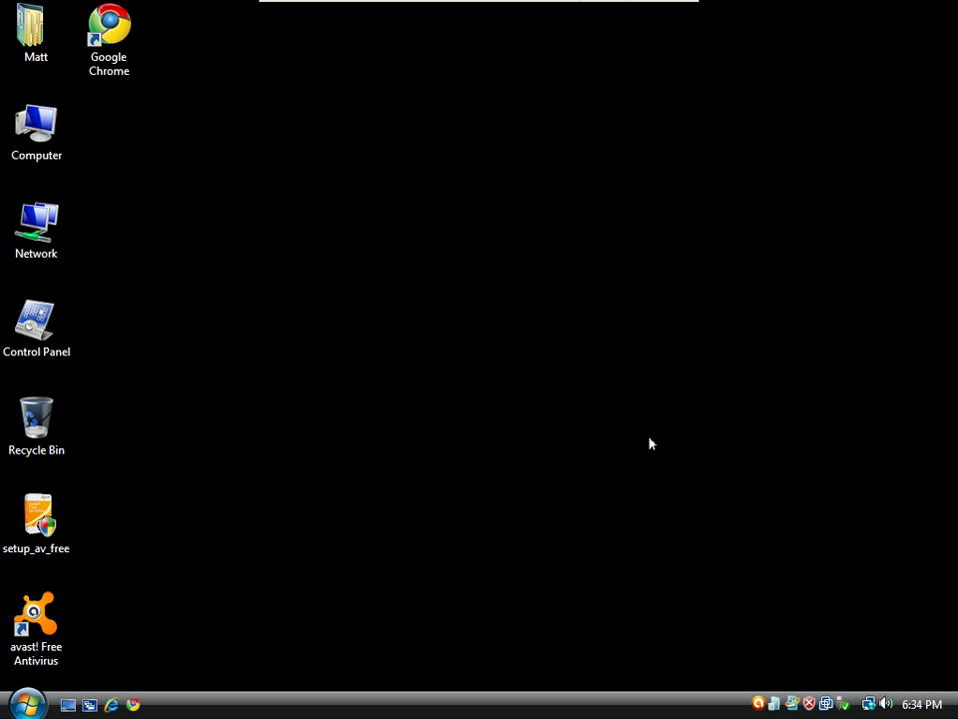
# Launch avast! Free Antivirus from its desktop icon and show the Maintenance Update page (definitions 100129-0)
pyautogui.click(45, 521)
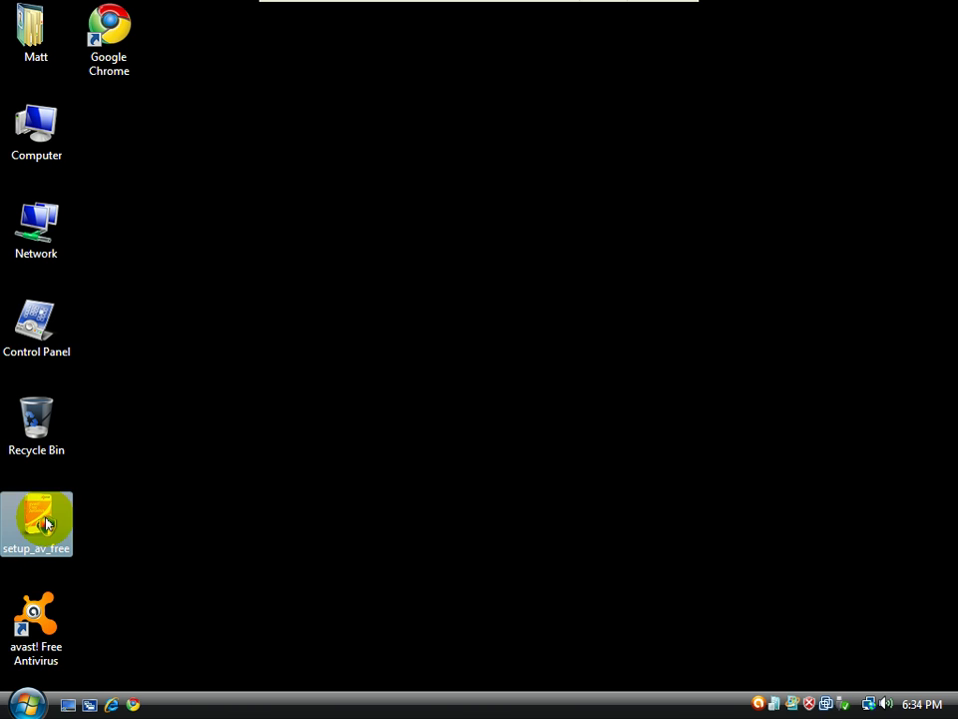
pyautogui.click(340, 603)
pyautogui.doubleClick(17, 623)
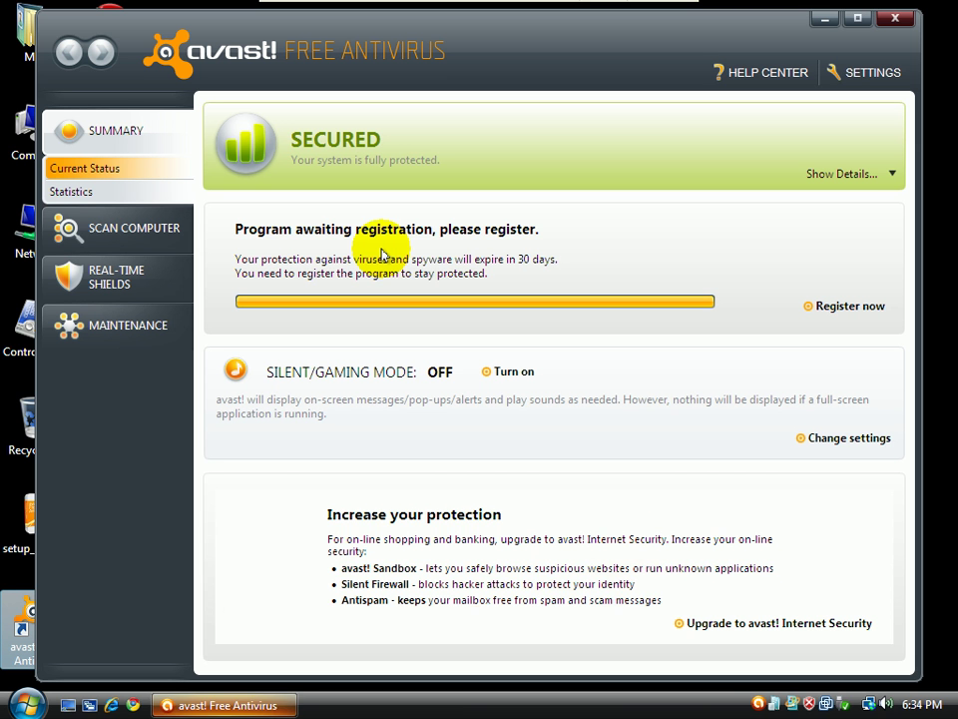
pyautogui.click(262, 707)
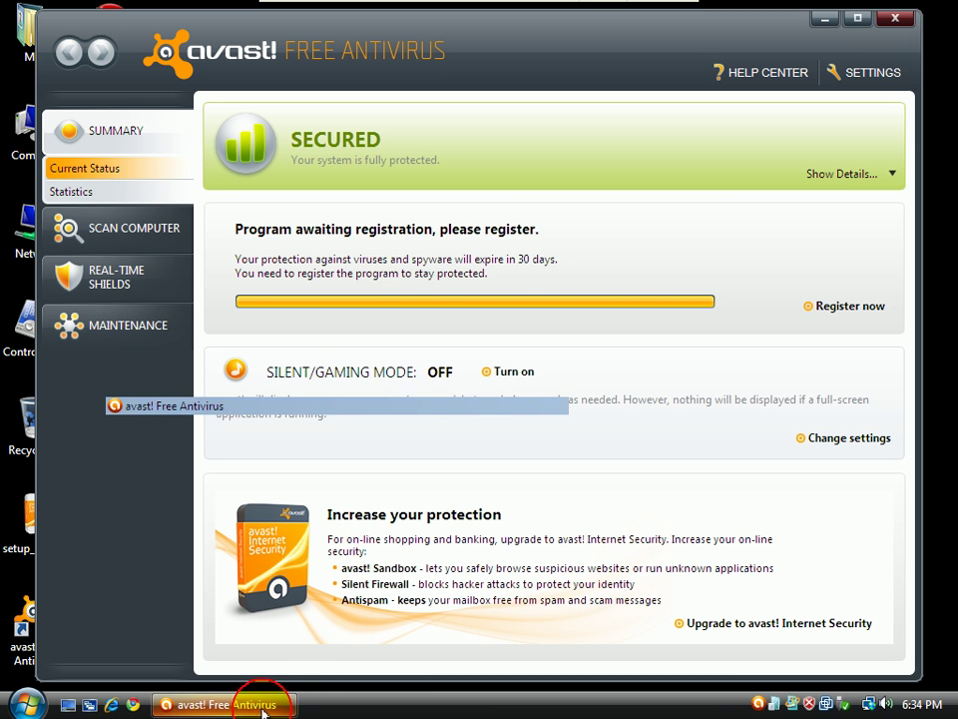
pyautogui.click(262, 706)
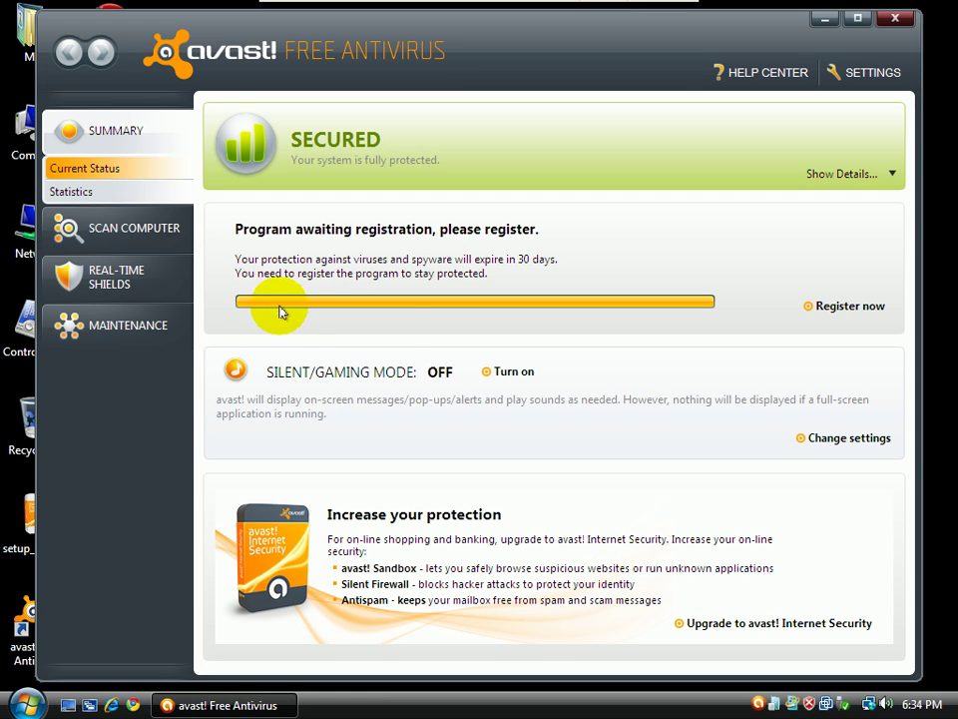
pyautogui.click(109, 342)
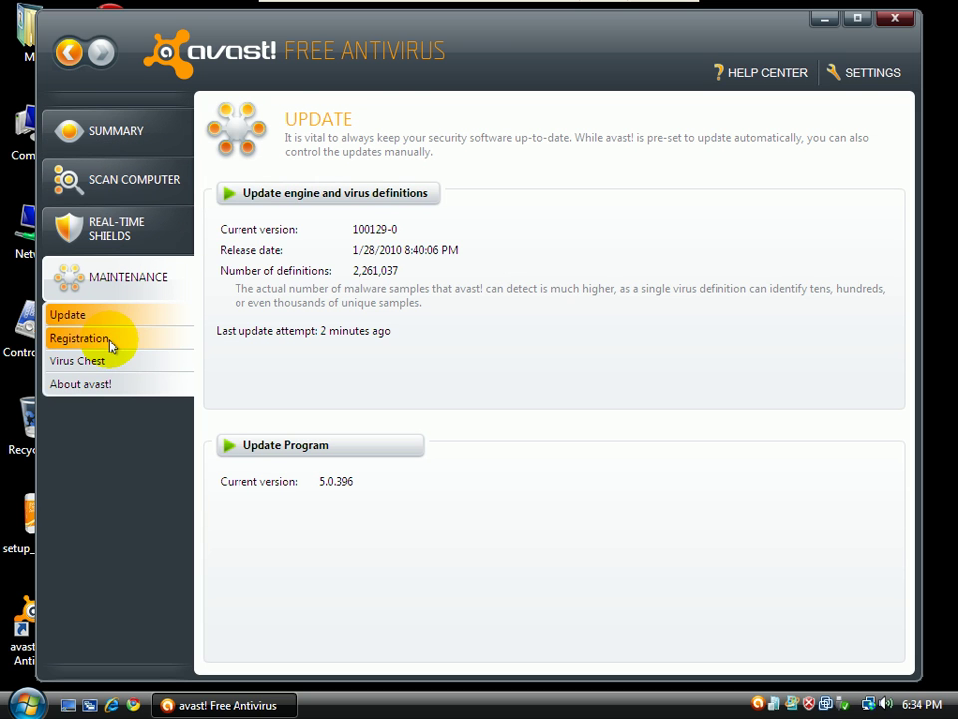
# Start the engine and virus definitions update, then view the Registration page showing Not Yet Registered
pyautogui.click(292, 190)
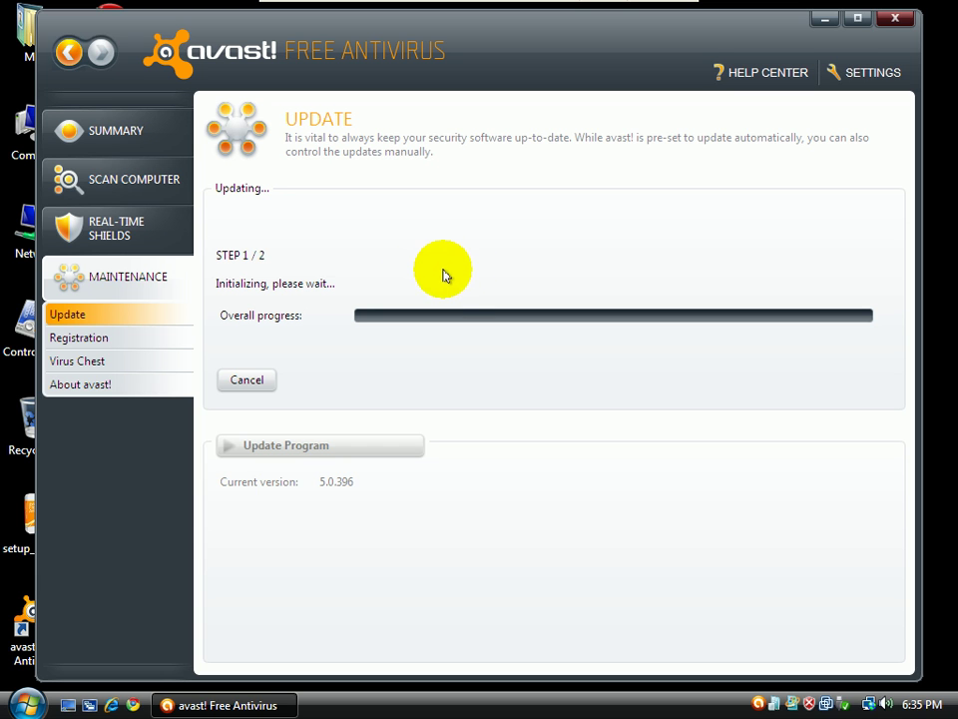
pyautogui.click(125, 346)
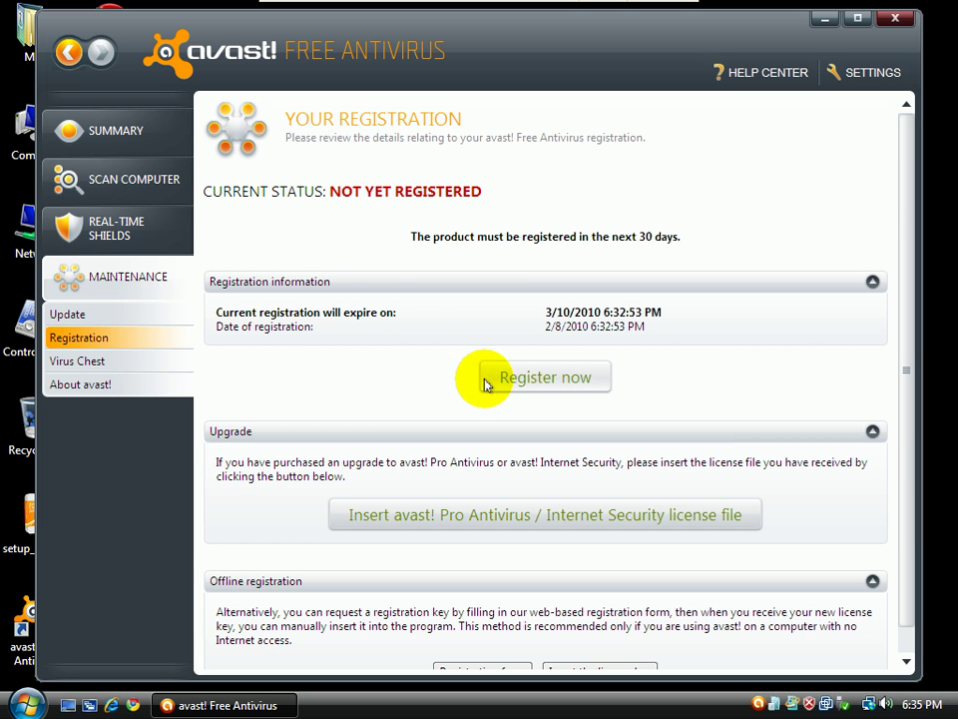
# Open the free registration form, set the title to Mr., and enter the user's name and e-mail address
pyautogui.click(536, 388)
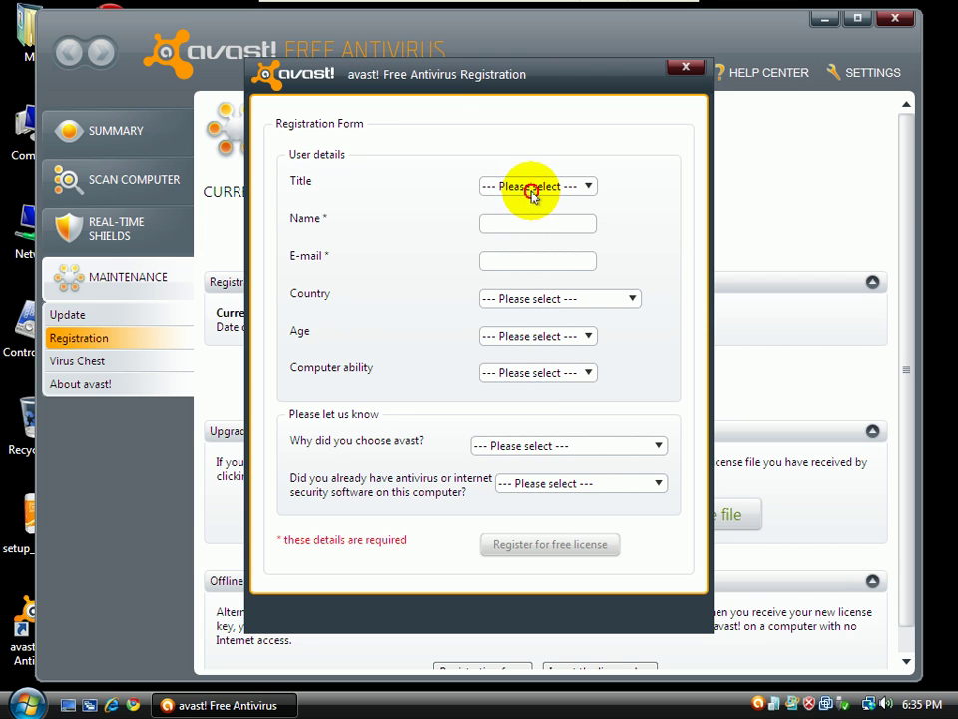
pyautogui.click(535, 188)
pyautogui.click(526, 221)
pyautogui.click(532, 222)
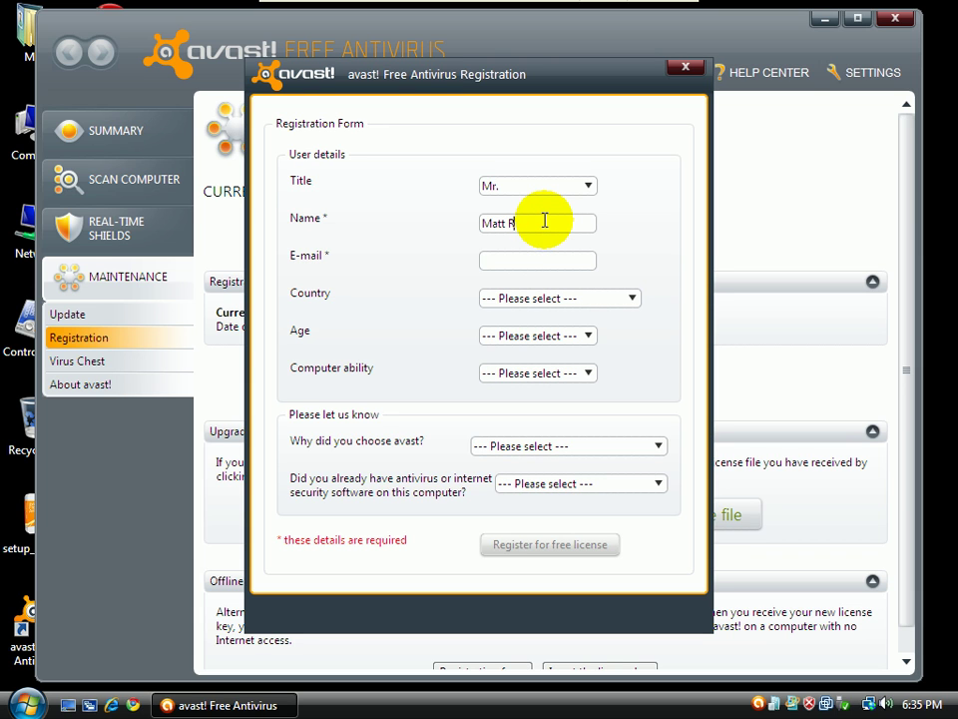
pyautogui.press('Tab')
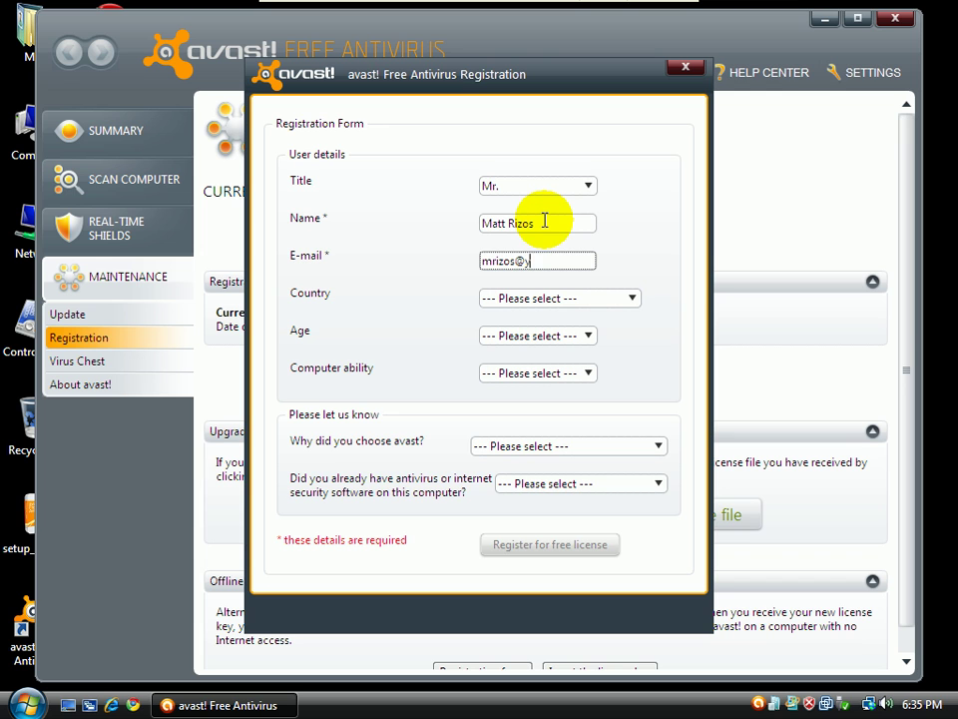
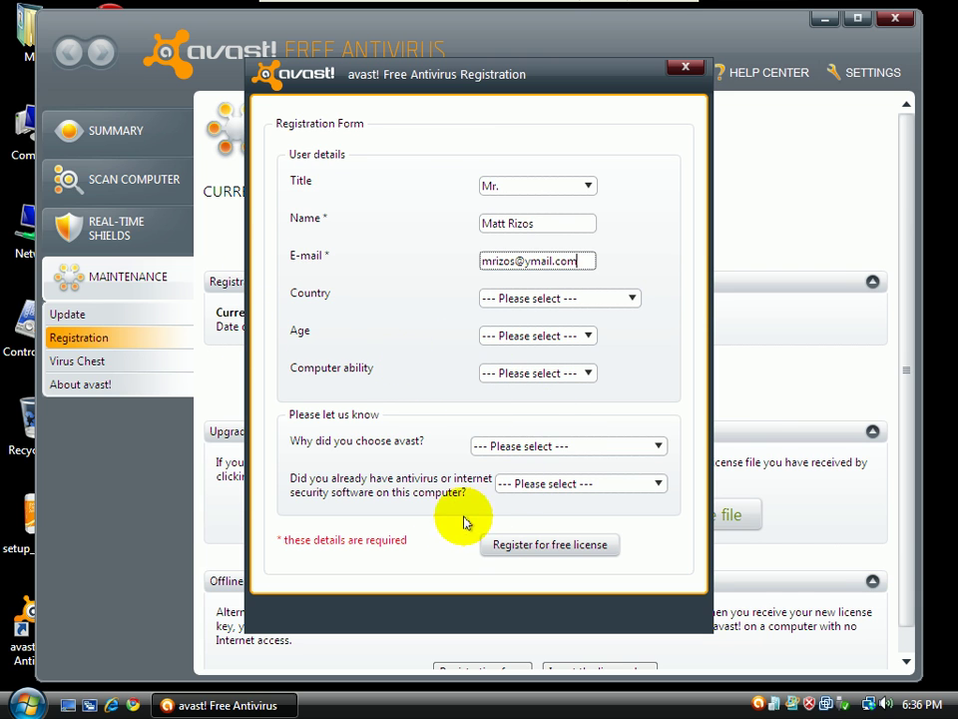
# Pick 'Recommended by friend or relative' and previous antivirus Kaspersky, then register for the free license
pyautogui.click(567, 447)
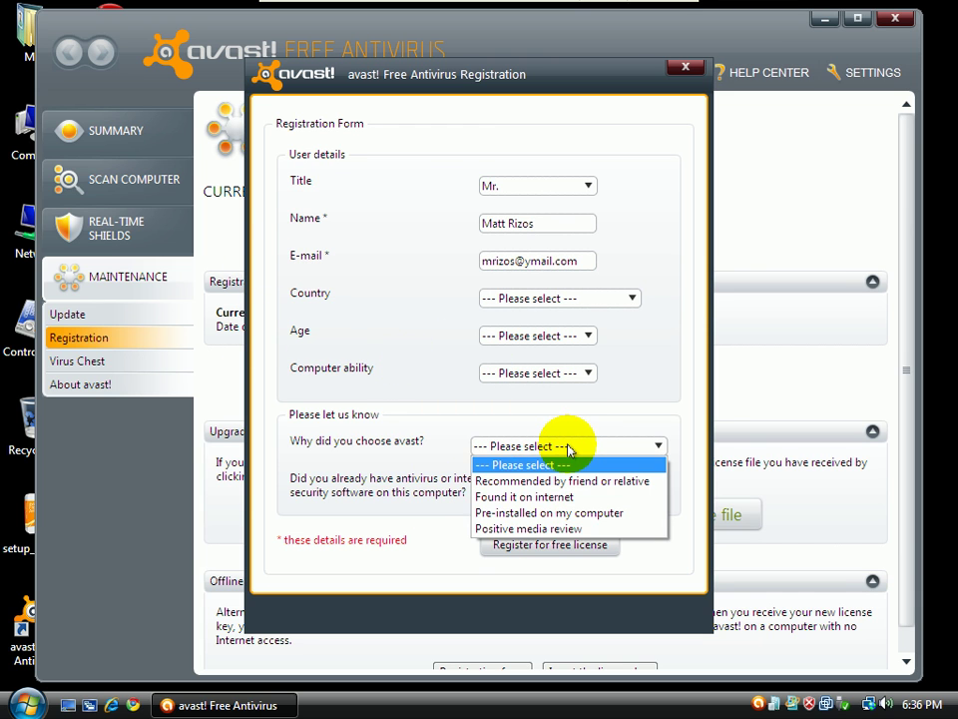
pyautogui.click(568, 449)
pyautogui.click(569, 450)
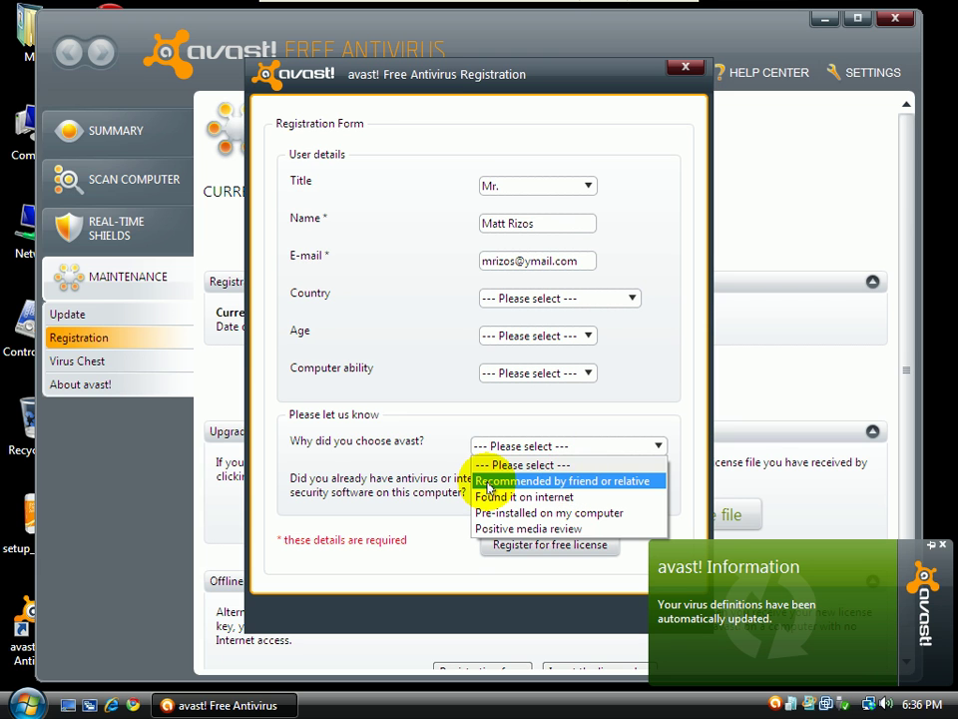
pyautogui.click(570, 481)
pyautogui.click(537, 487)
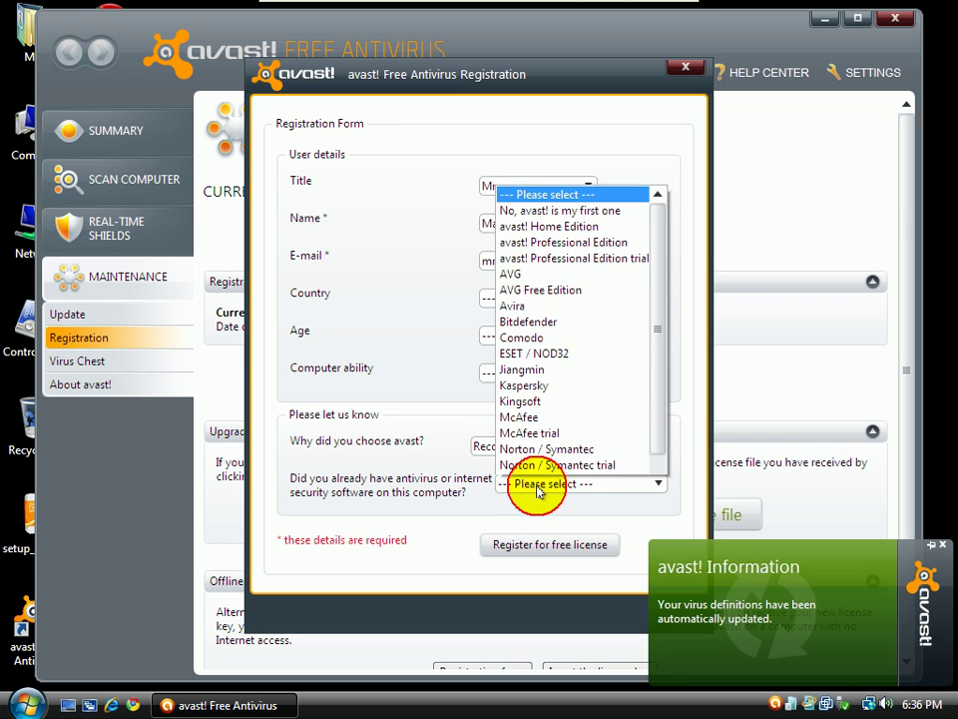
pyautogui.click(537, 488)
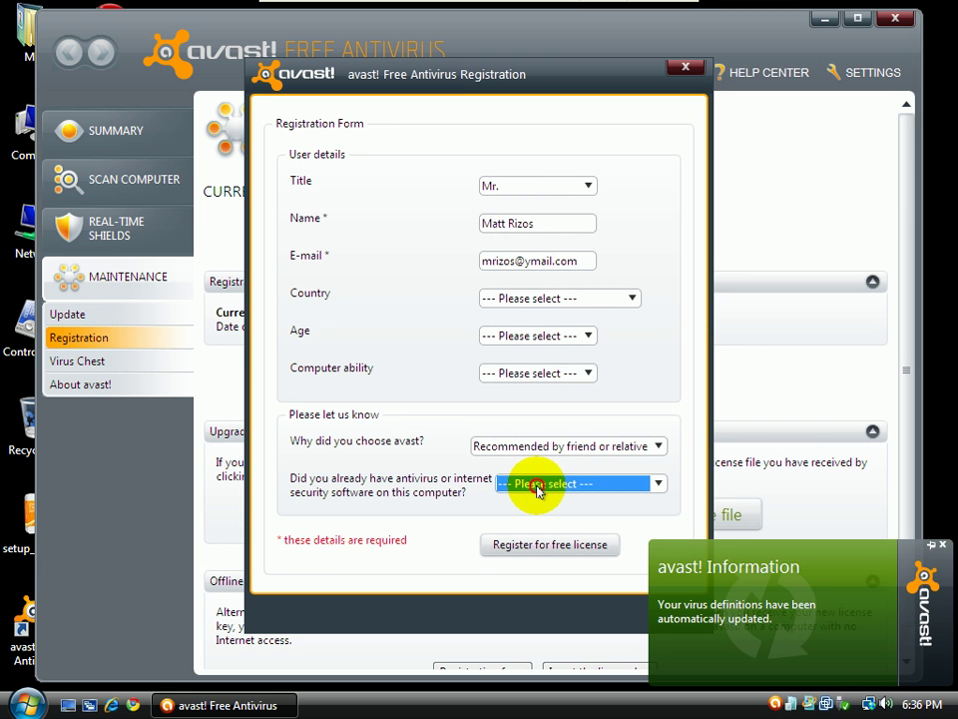
pyautogui.click(538, 487)
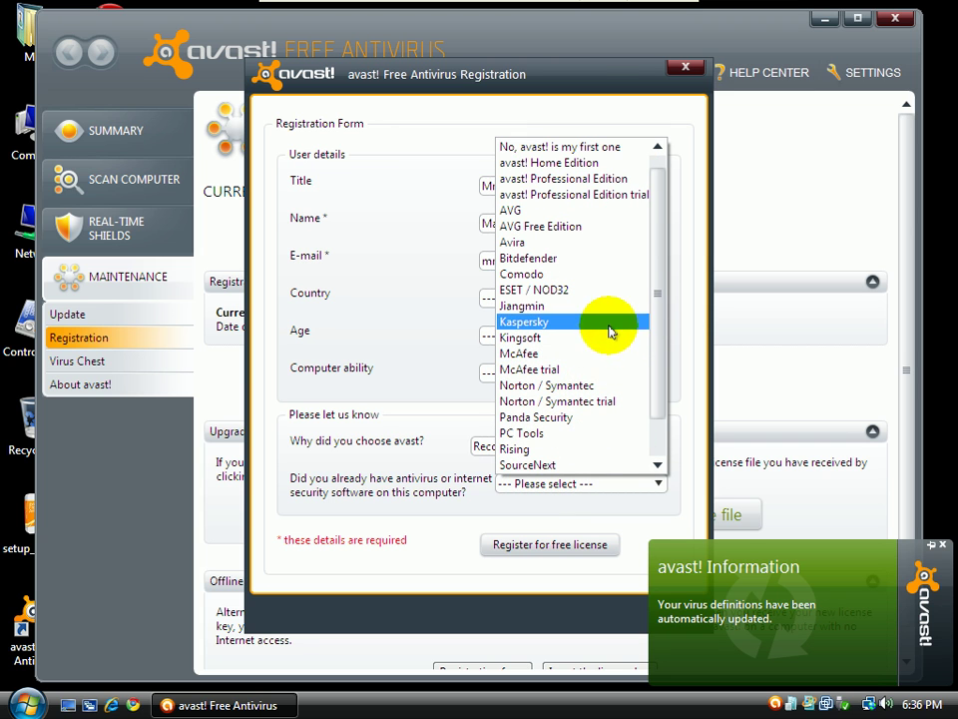
pyautogui.scroll(-1, 651, 383)
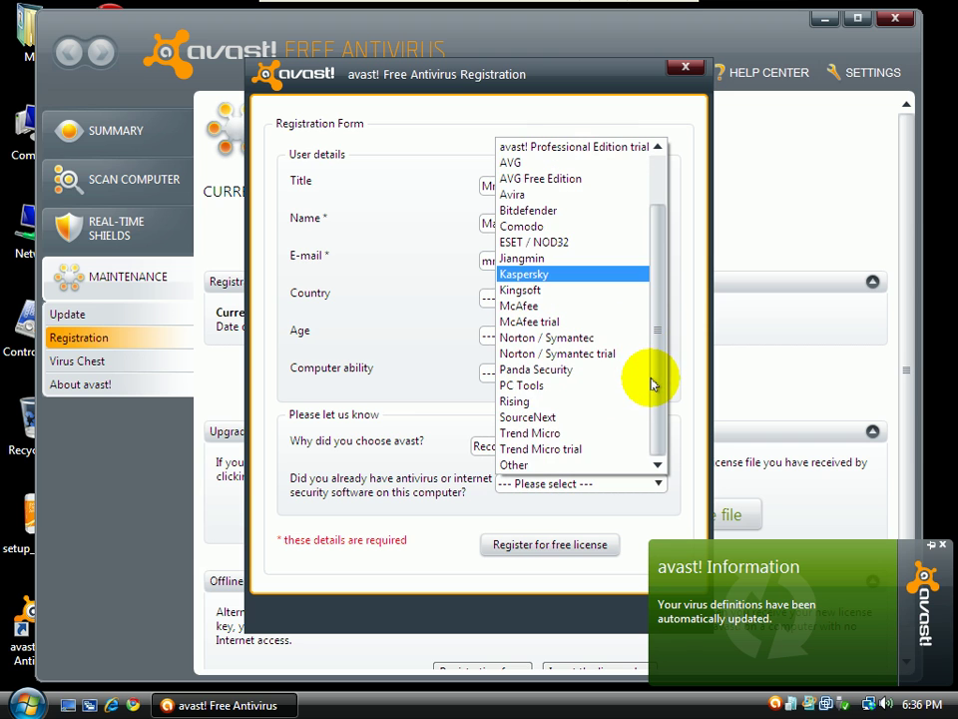
pyautogui.scroll(2, 648, 340)
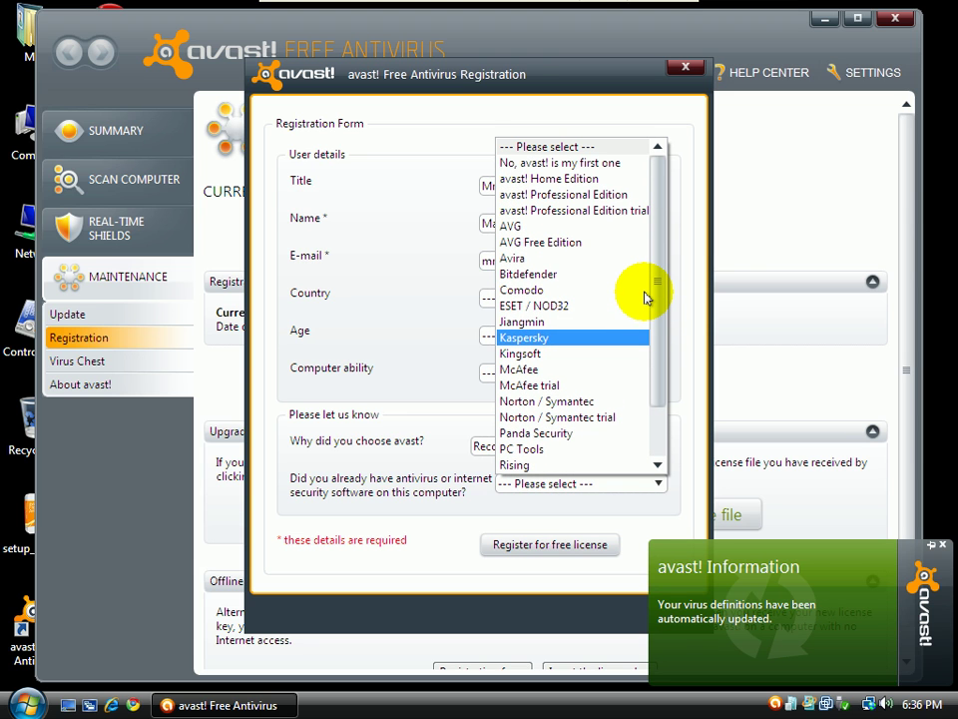
pyautogui.click(502, 338)
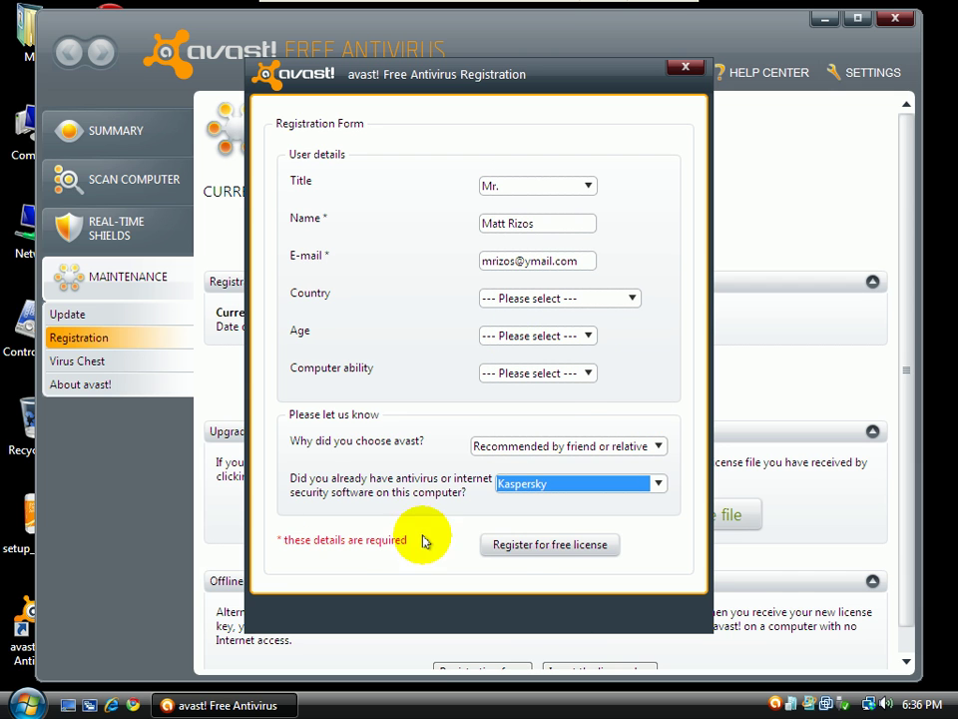
pyautogui.click(533, 545)
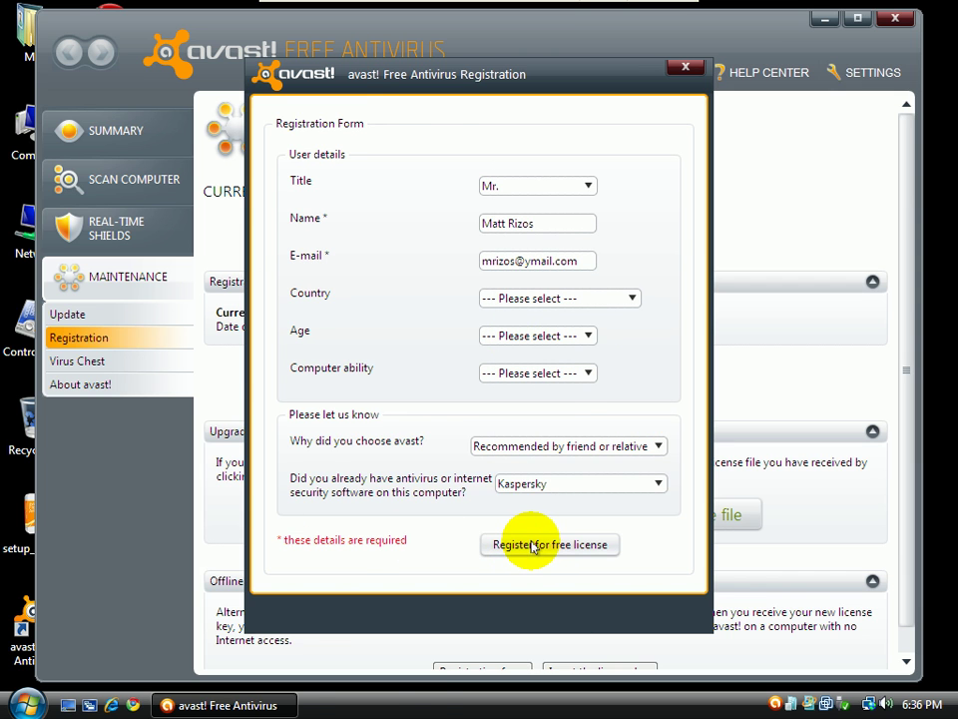
# Confirm the registration, check the Update page, then close and relaunch avast! from the desktop shortcut
pyautogui.click(549, 406)
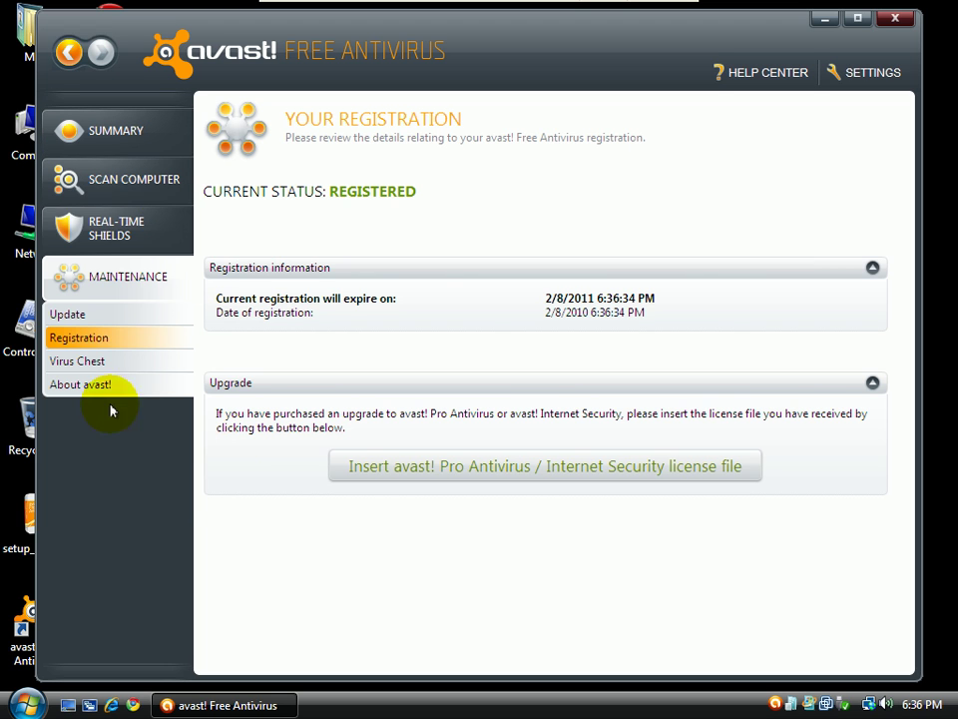
pyautogui.click(110, 318)
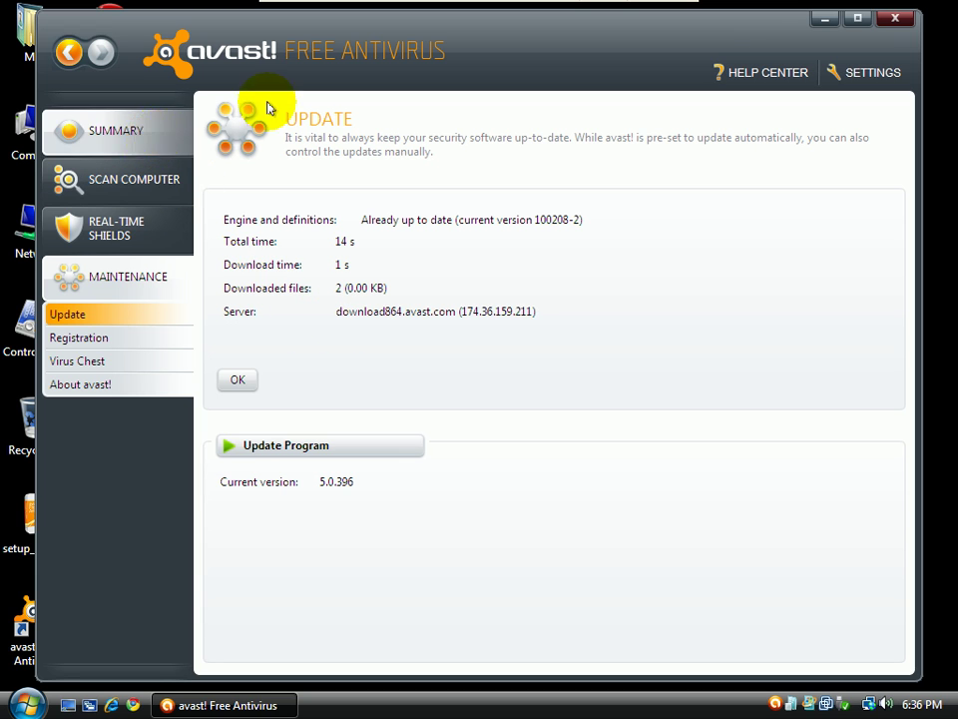
pyautogui.click(898, 22)
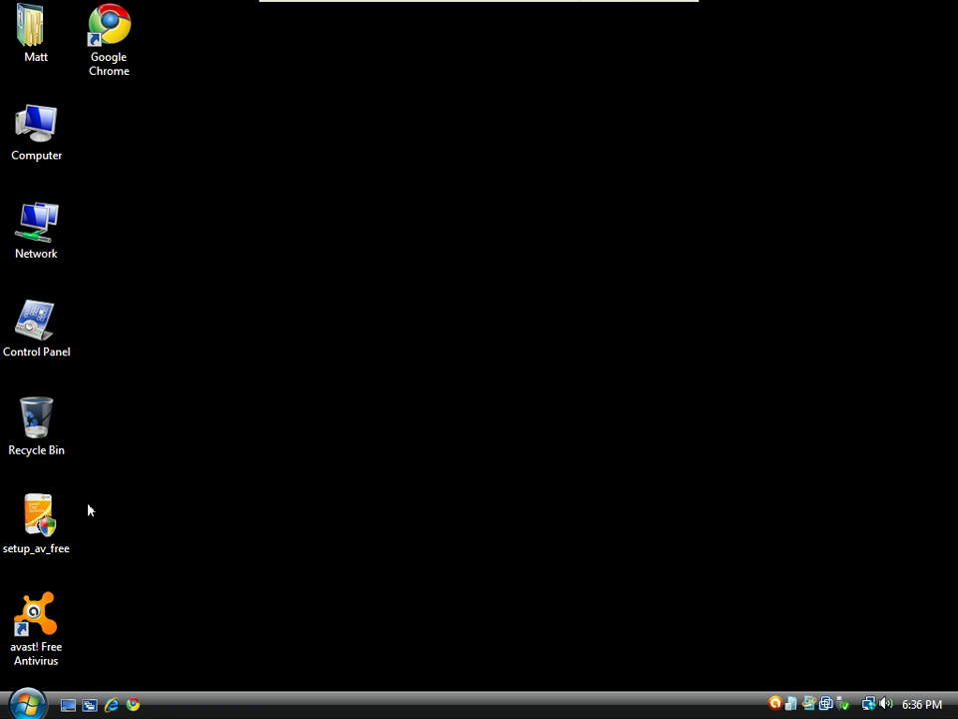
pyautogui.click(56, 587)
pyautogui.click(56, 587)
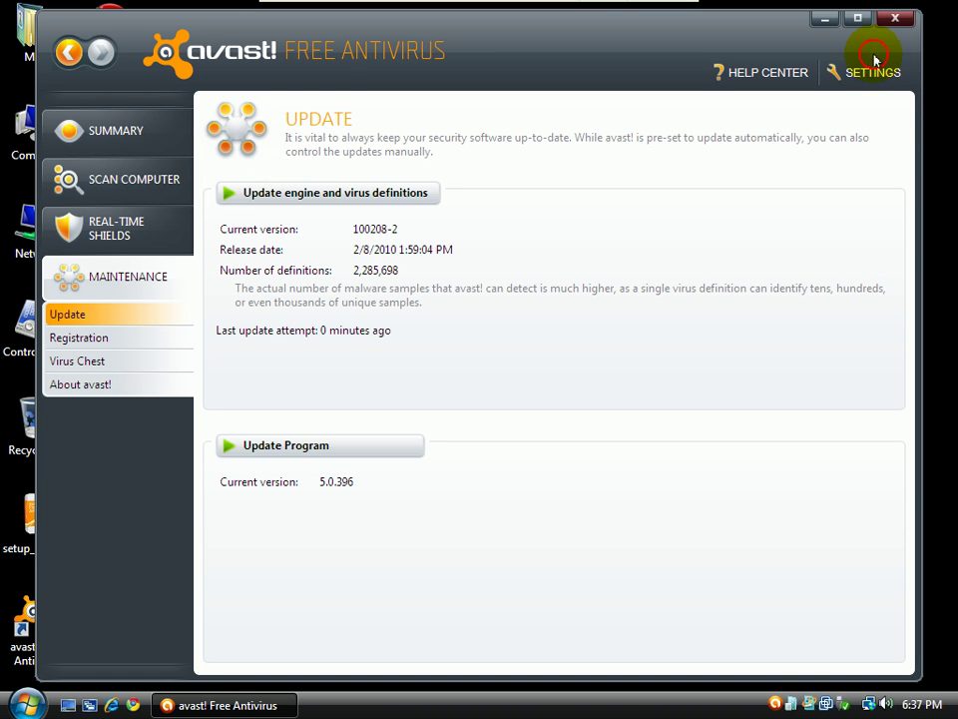
pyautogui.click(871, 70)
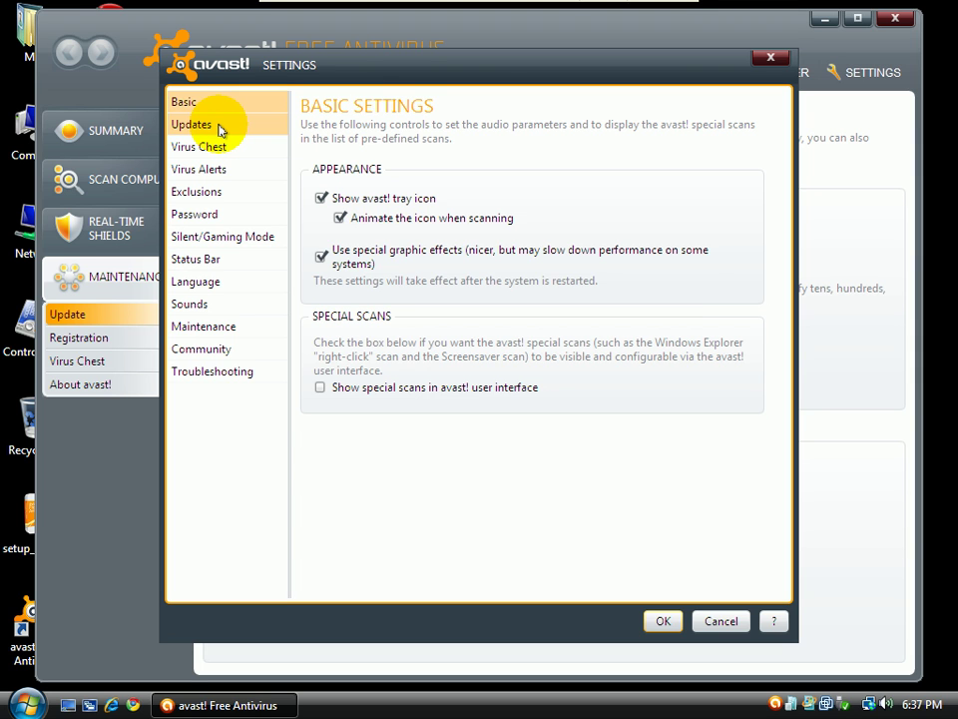
pyautogui.click(219, 128)
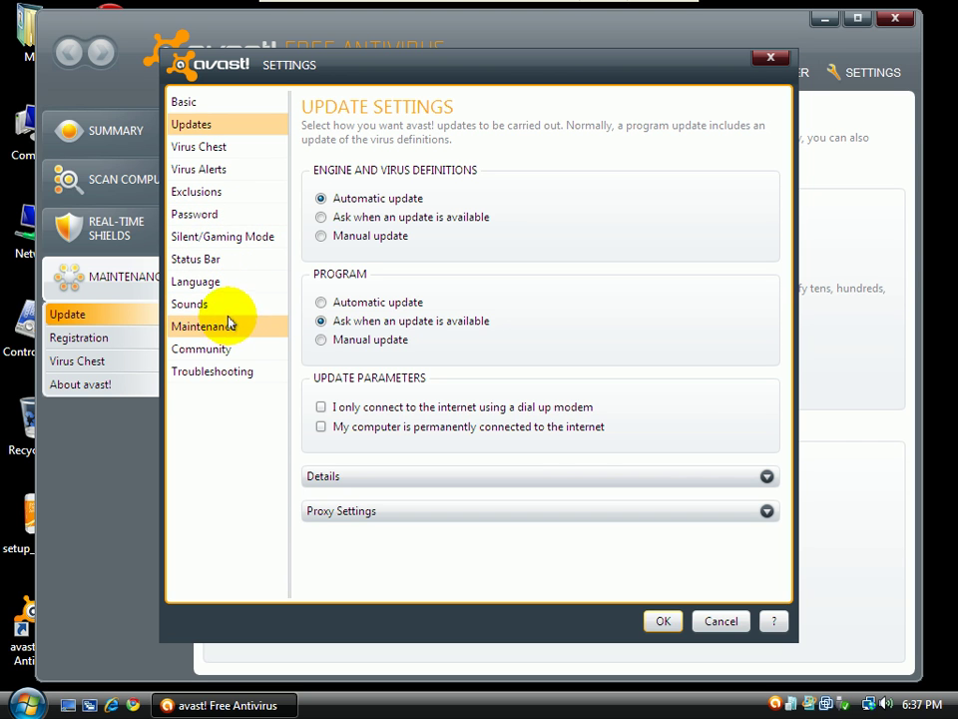
pyautogui.click(204, 101)
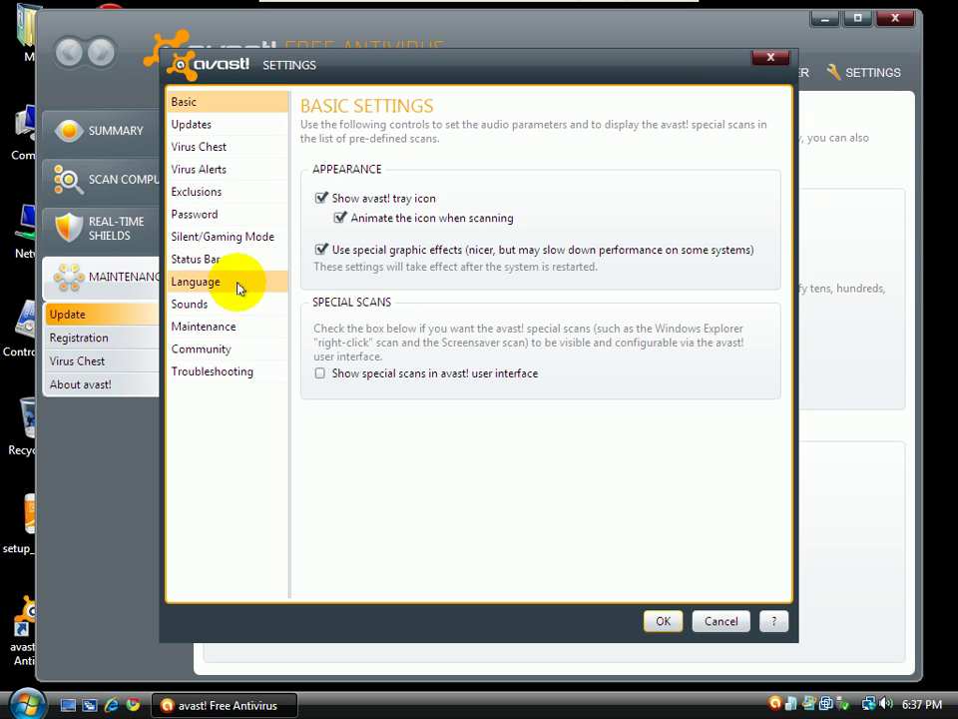
pyautogui.press('Escape')
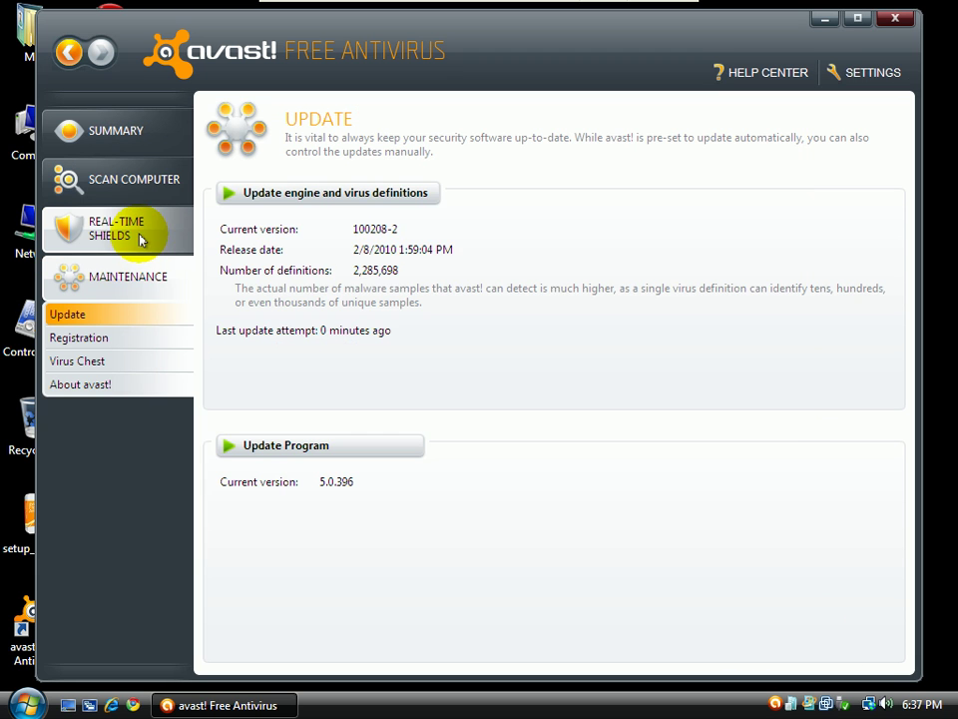
# Open the File System Shield expert settings and review each page from Scan when opening through Actions
pyautogui.click(141, 235)
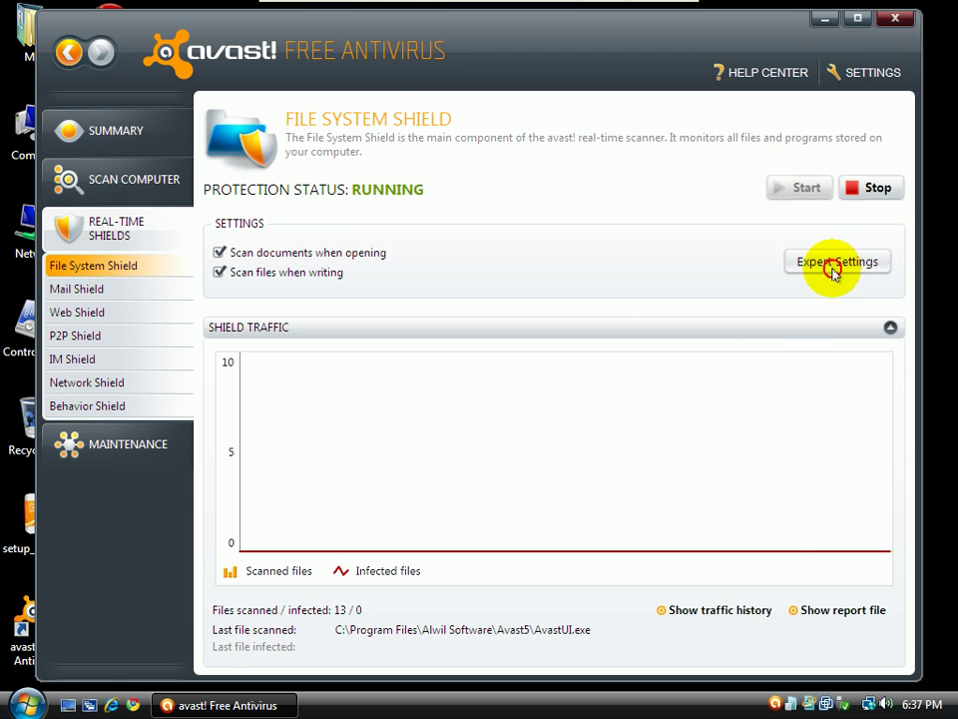
pyautogui.click(835, 262)
pyautogui.click(232, 127)
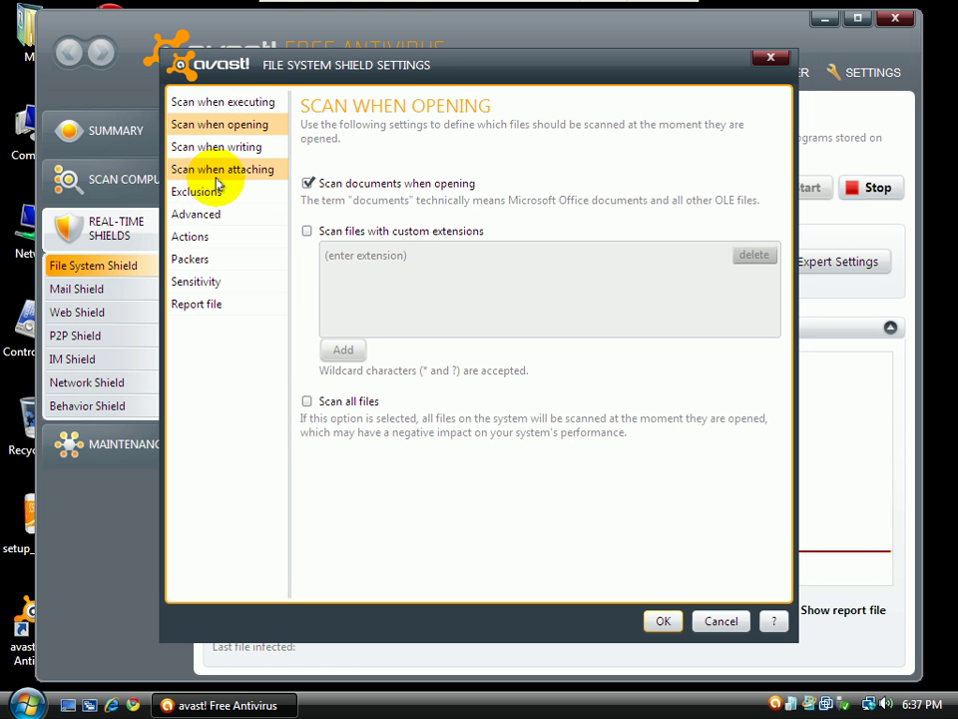
pyautogui.click(213, 152)
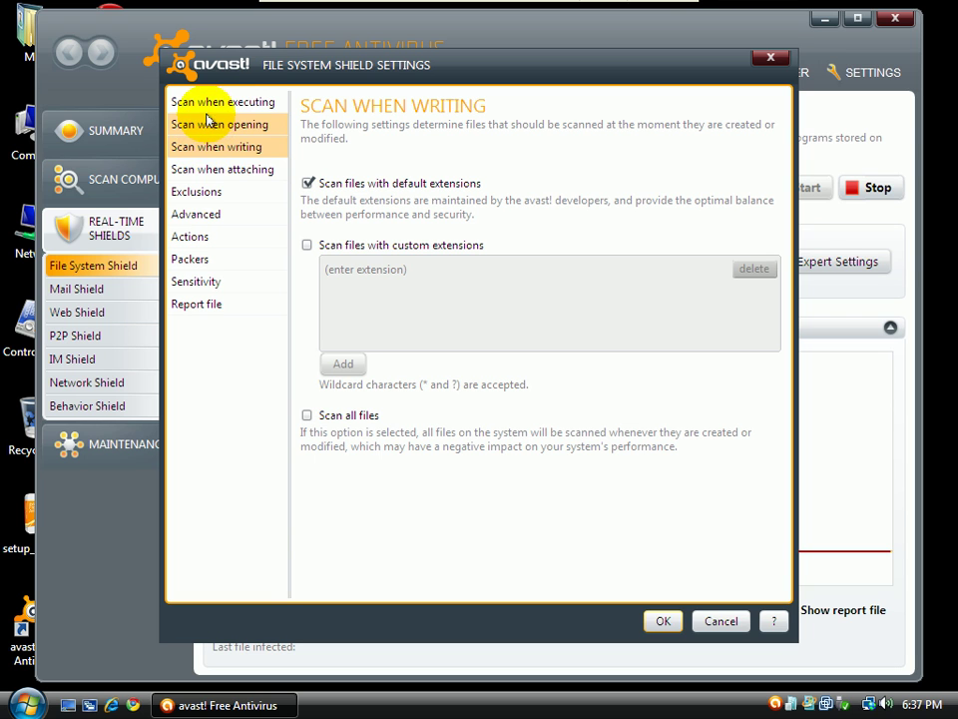
pyautogui.click(208, 172)
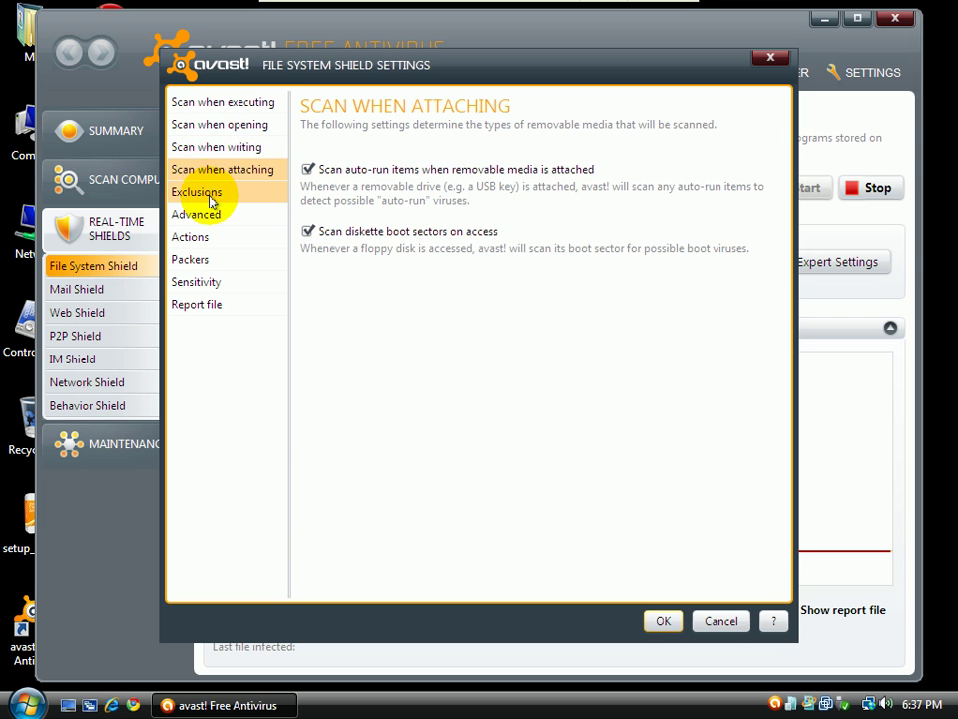
pyautogui.click(212, 192)
pyautogui.click(213, 219)
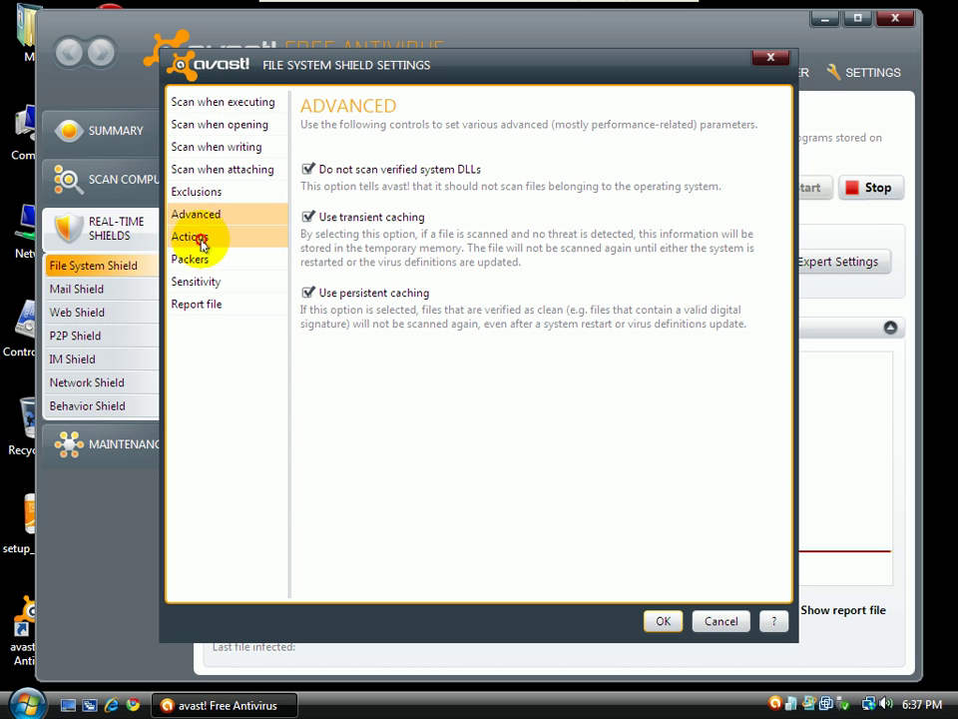
pyautogui.click(202, 246)
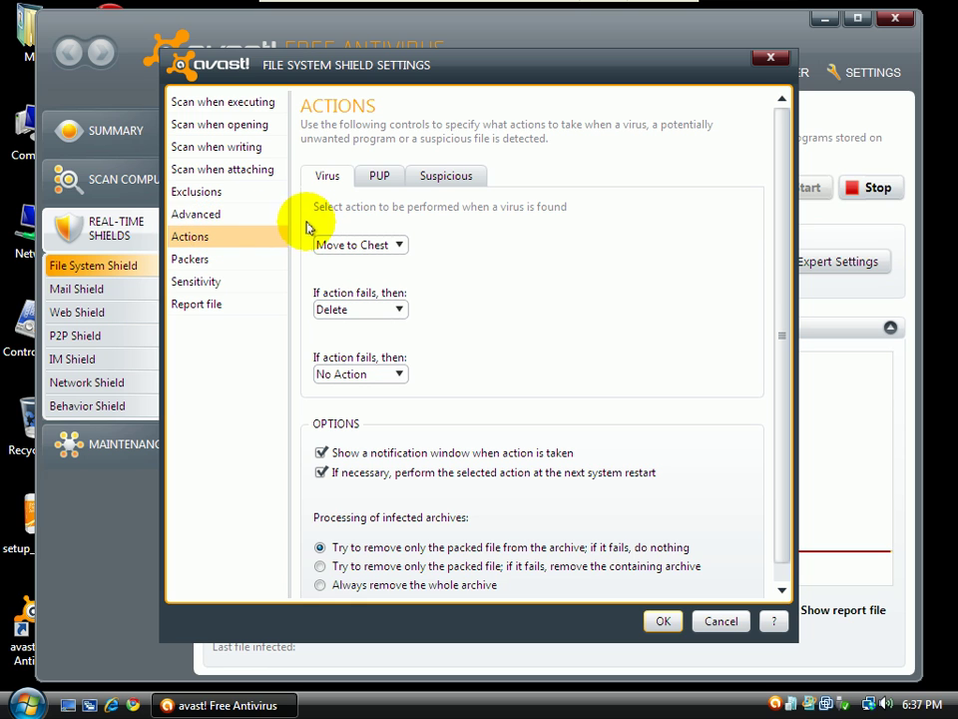
# Review the PUP, Suspicious and Virus action tabs, then view the Packers archive unpacking options
pyautogui.click(378, 180)
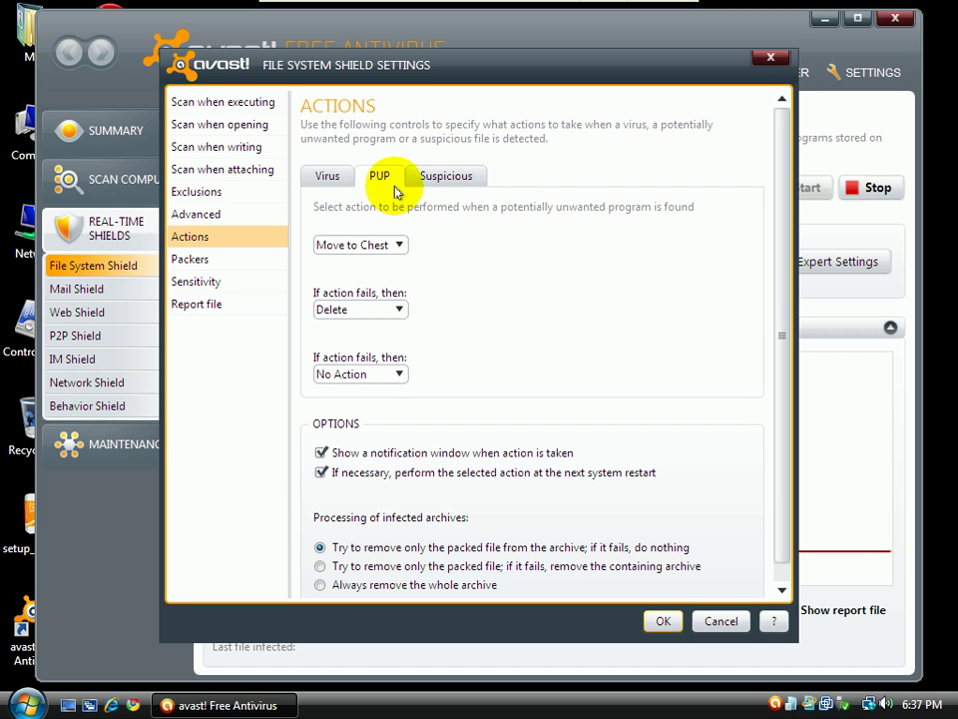
pyautogui.click(457, 179)
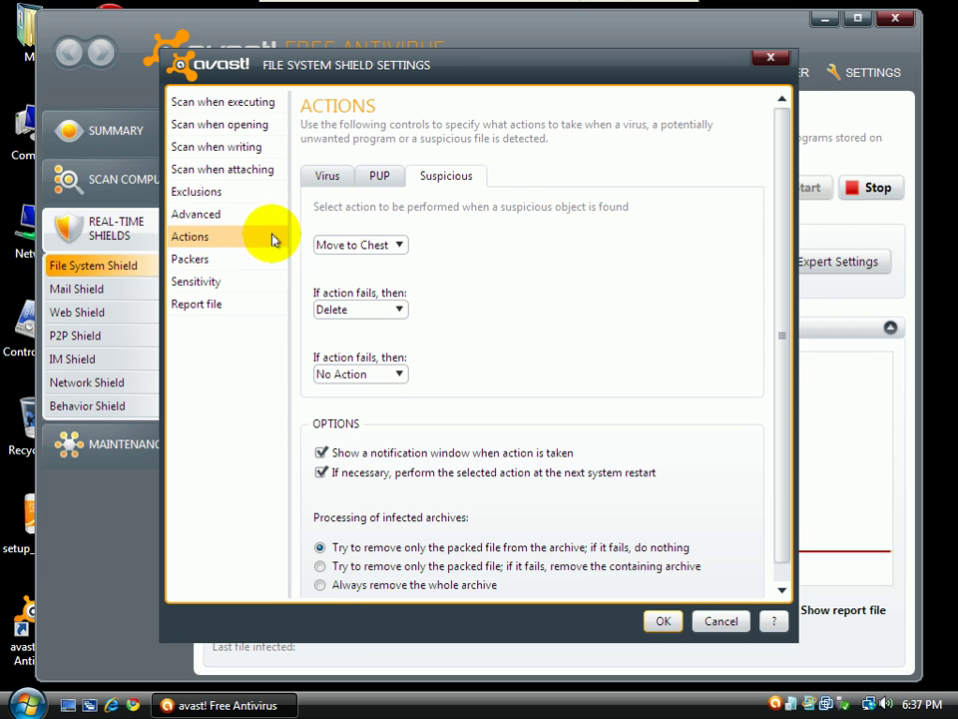
pyautogui.click(326, 177)
pyautogui.scroll(-1, 781, 342)
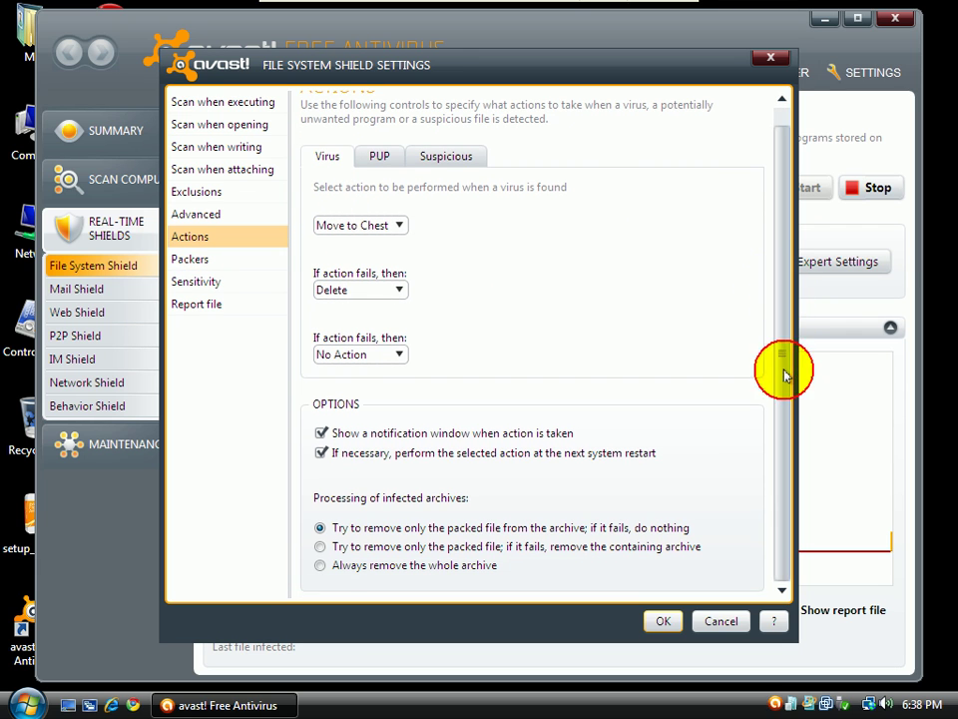
pyautogui.click(192, 261)
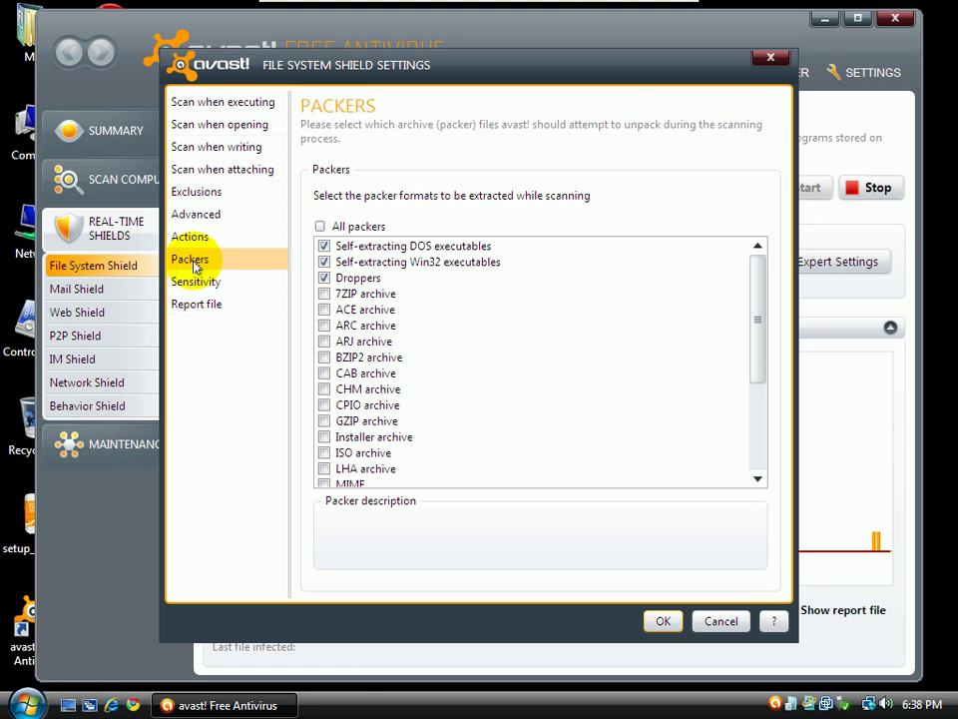
# Set File System Shield heuristics to High, enable PUP scanning, save, and close avast!
pyautogui.click(221, 282)
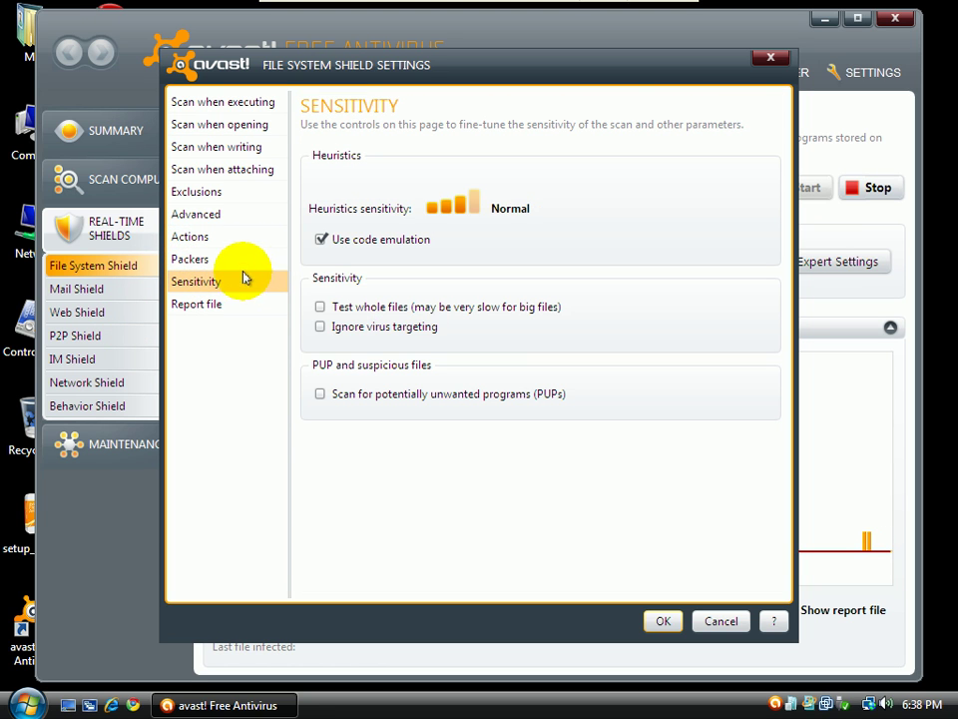
pyautogui.click(474, 205)
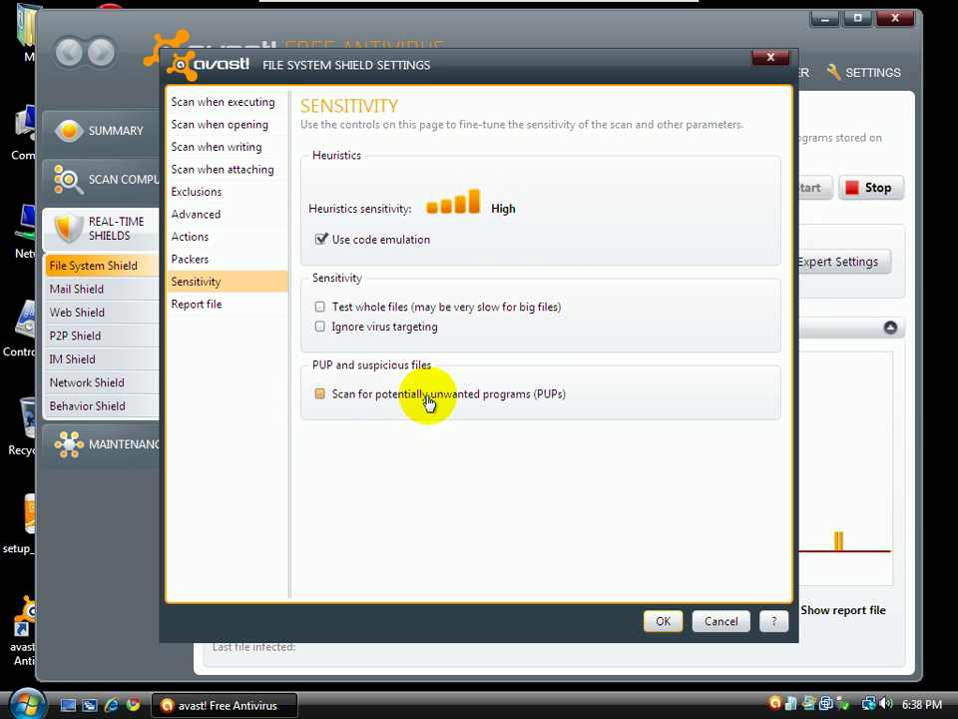
pyautogui.click(334, 401)
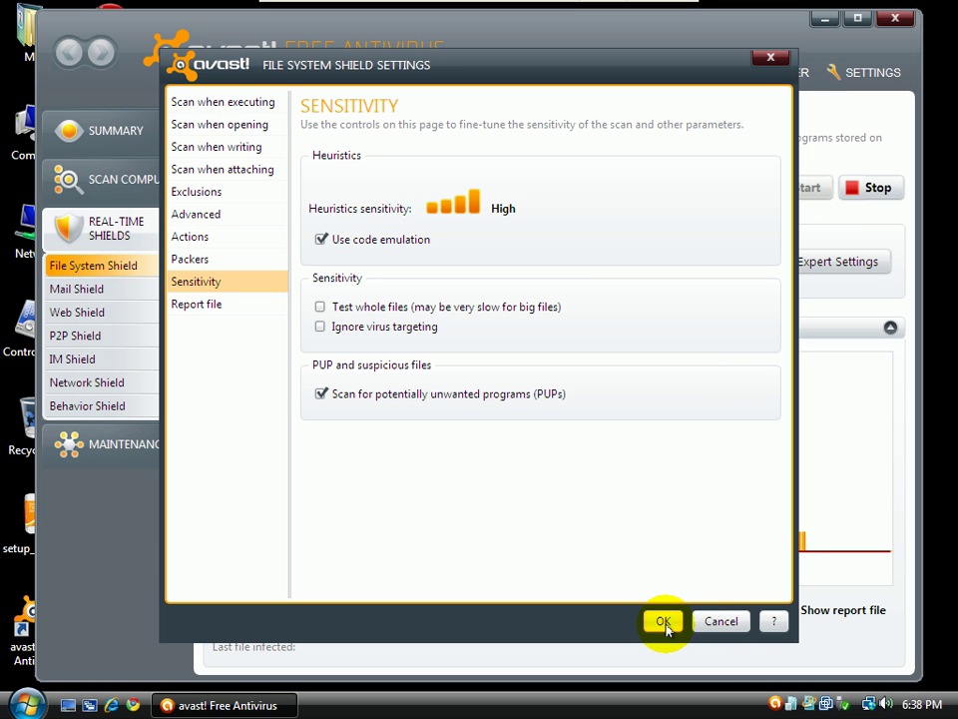
pyautogui.click(664, 622)
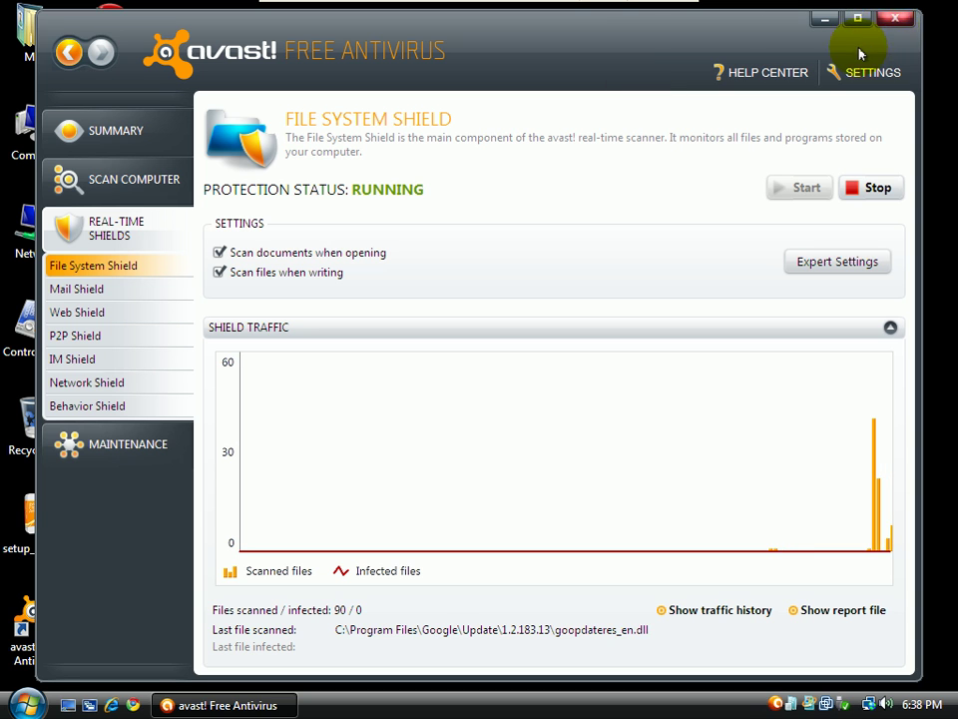
pyautogui.click(892, 28)
# Snapshot the Windows Vista VM under the name 'avast 5 free installed pre test'
pyautogui.moveTo(489, 9)
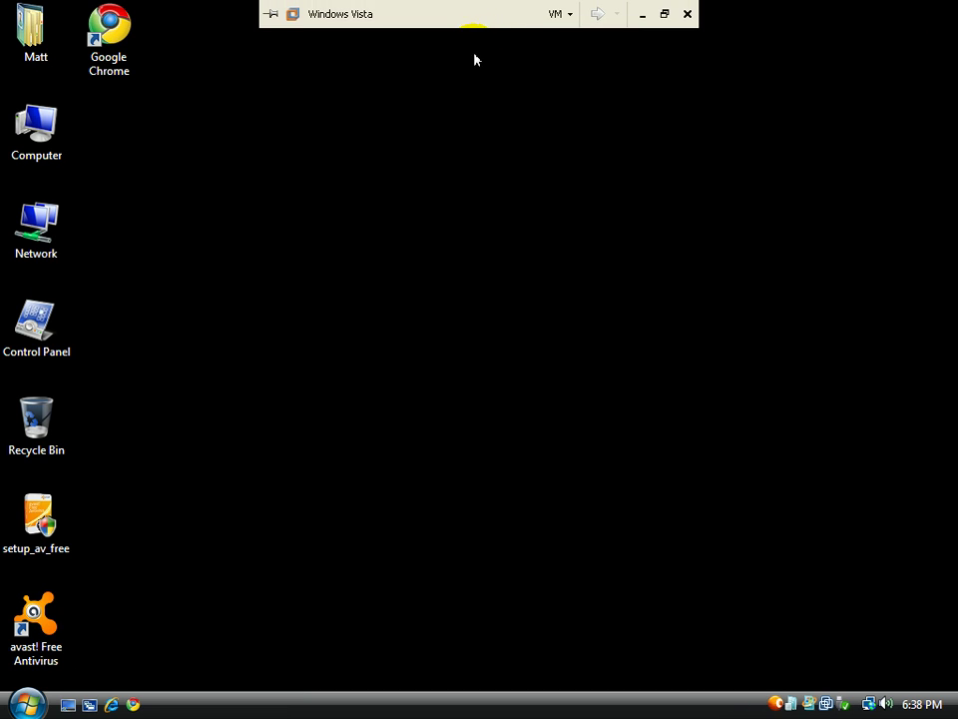
pyautogui.click(567, 14)
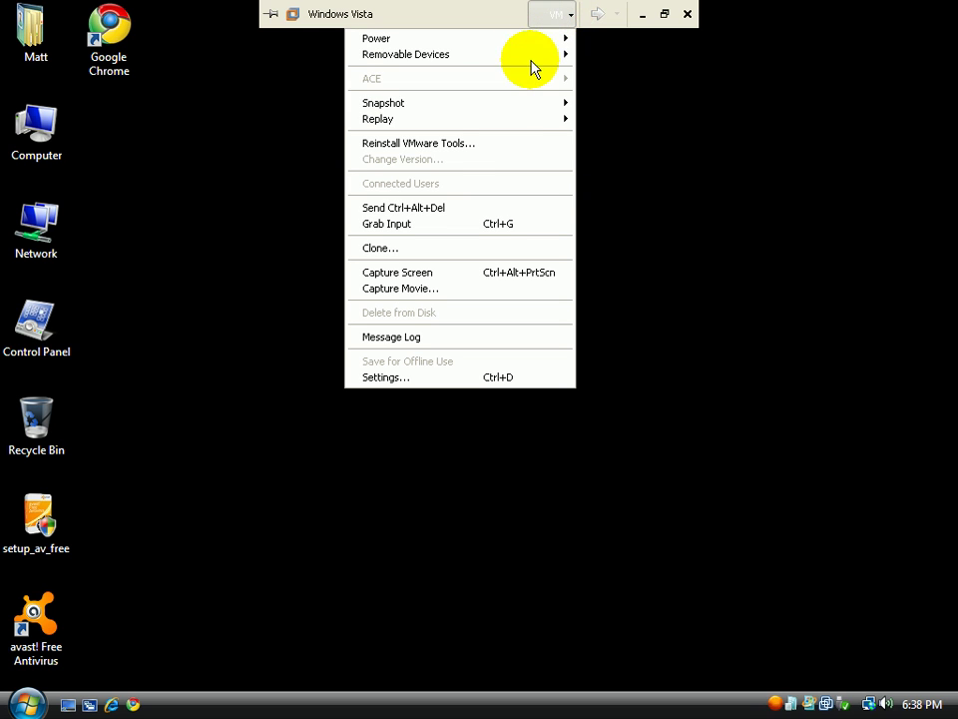
pyautogui.moveTo(530, 104)
pyautogui.click(609, 104)
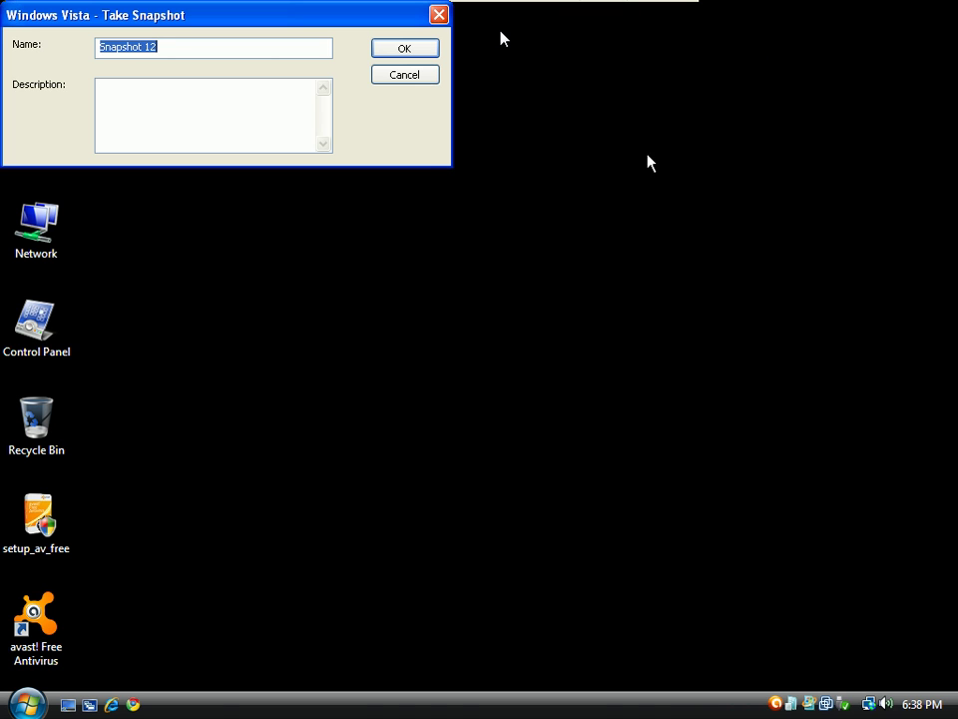
pyautogui.write('avast 5 free installed pre test')
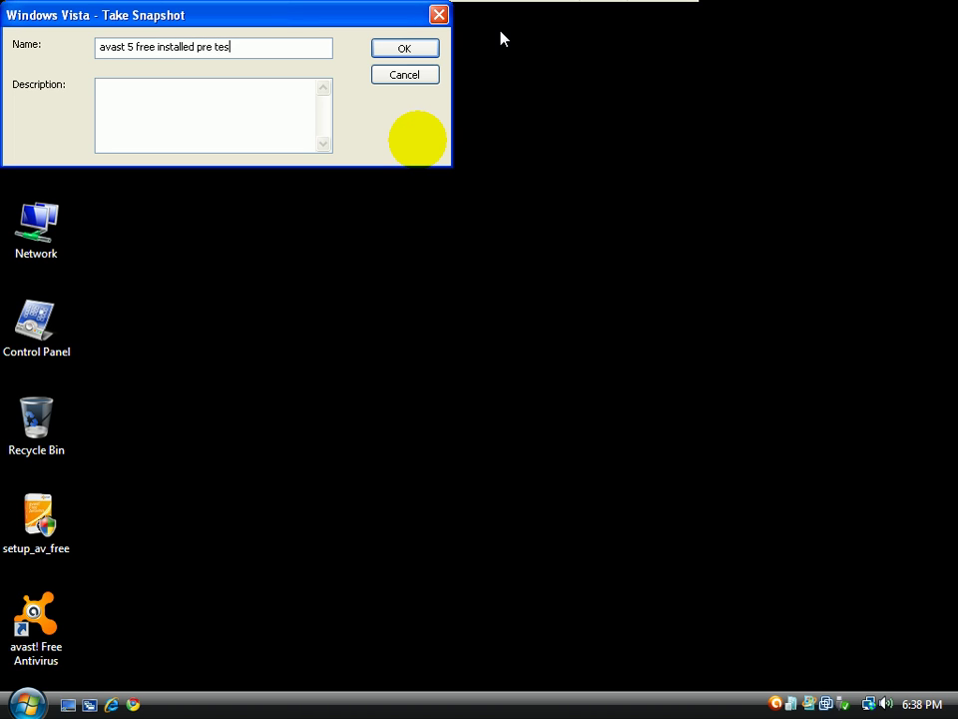
pyautogui.click(394, 49)
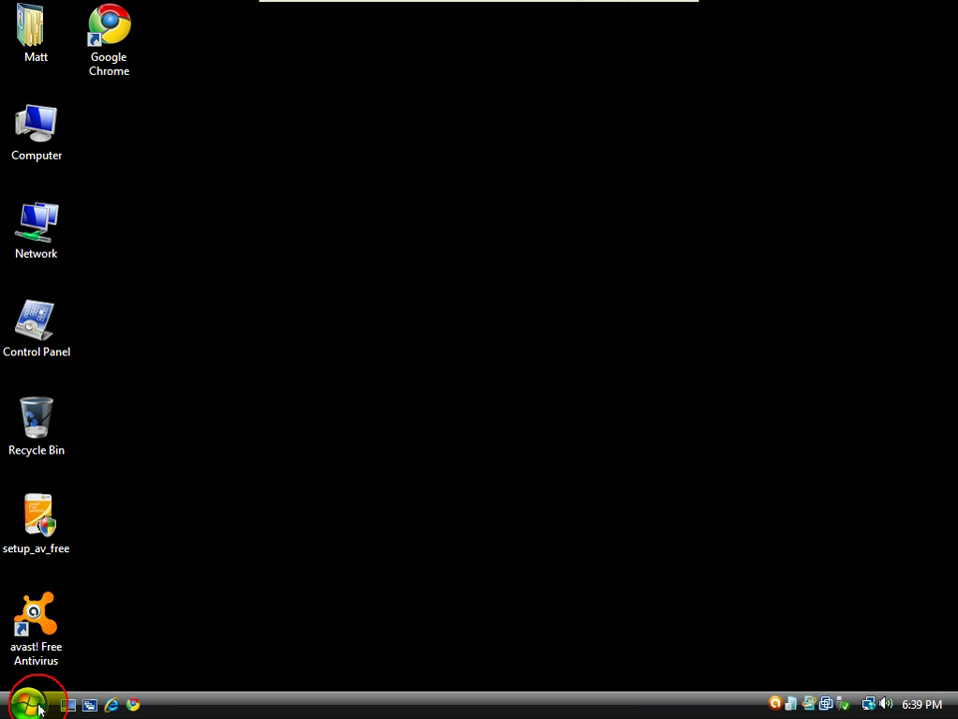
# Launch Notepad from the Start menu search
pyautogui.click(38, 708)
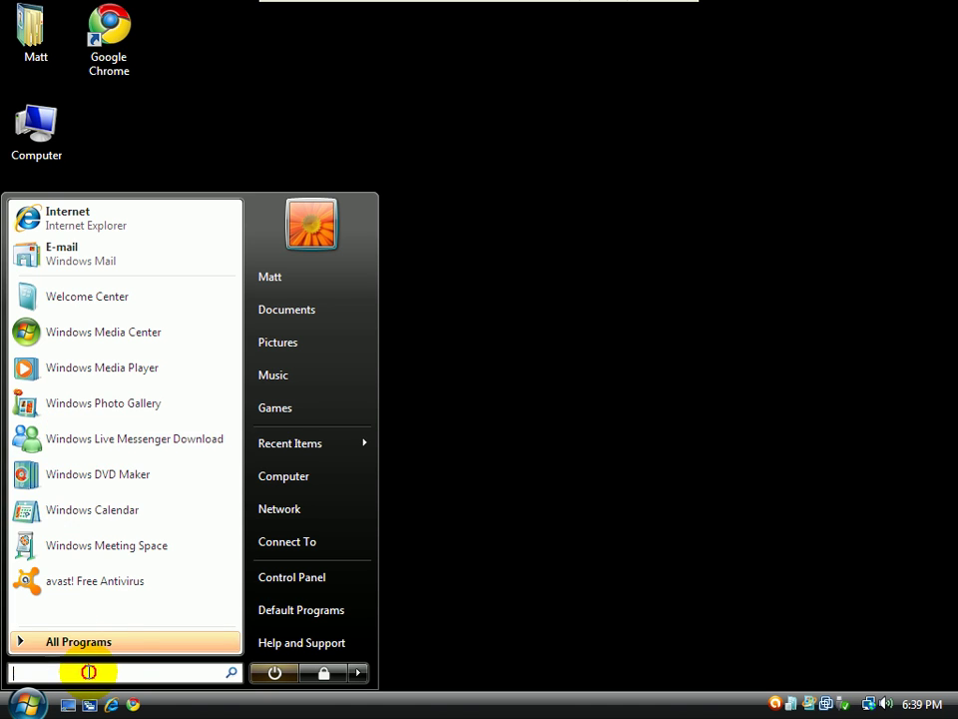
pyautogui.write('s')
pyautogui.press('BackSpace')
pyautogui.write('notepad')
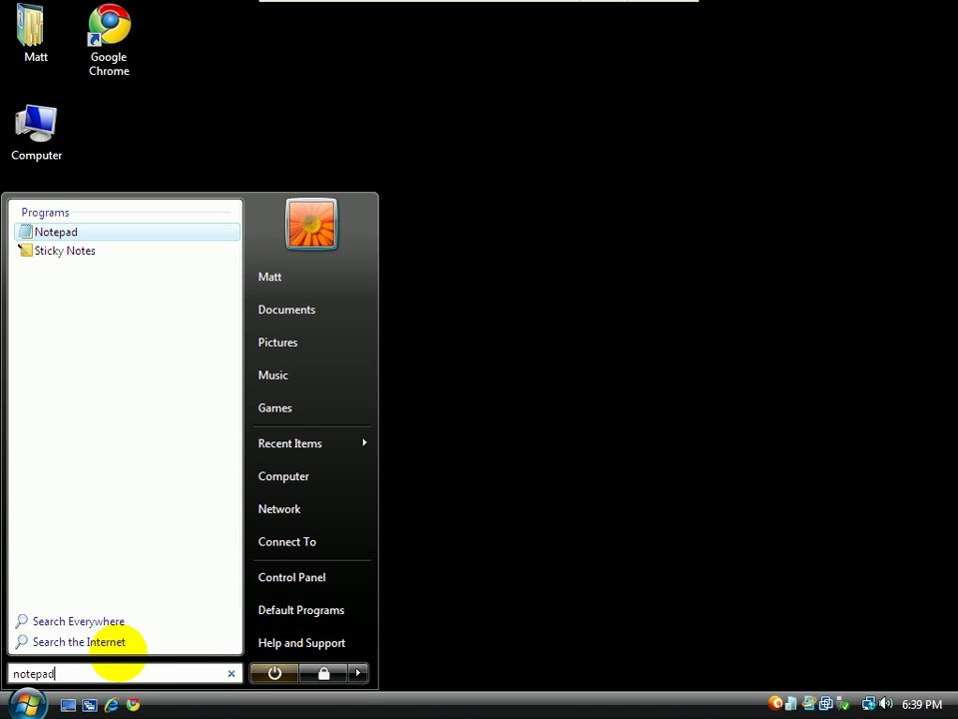
pyautogui.press('Return')
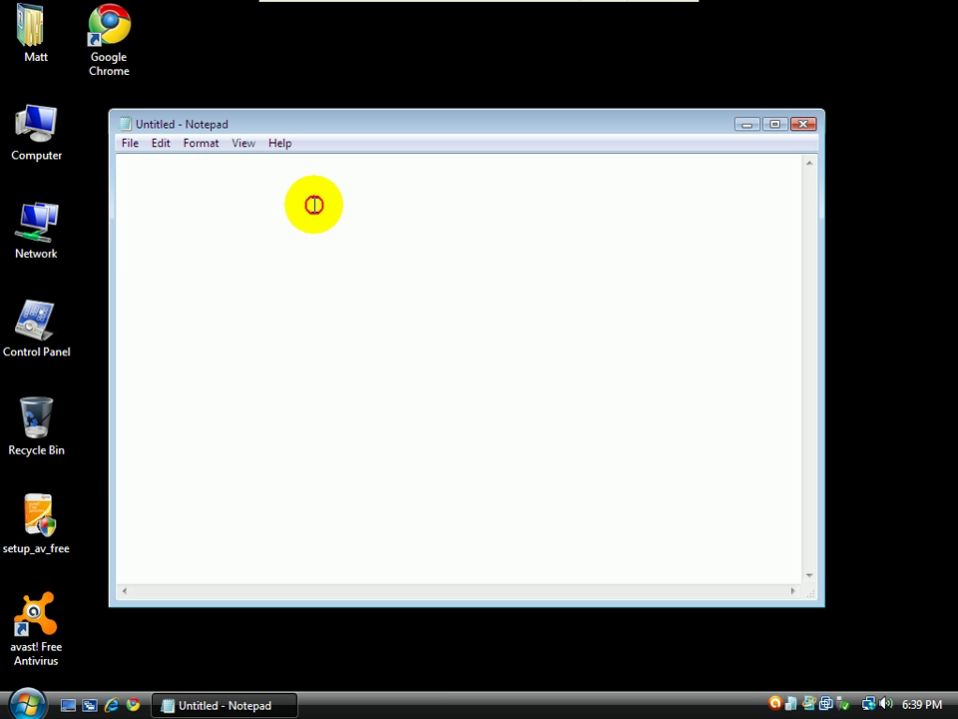
# Save the empty note as 'count' on the Desktop, then close Notepad
pyautogui.click(122, 126)
pyautogui.click(5, 128)
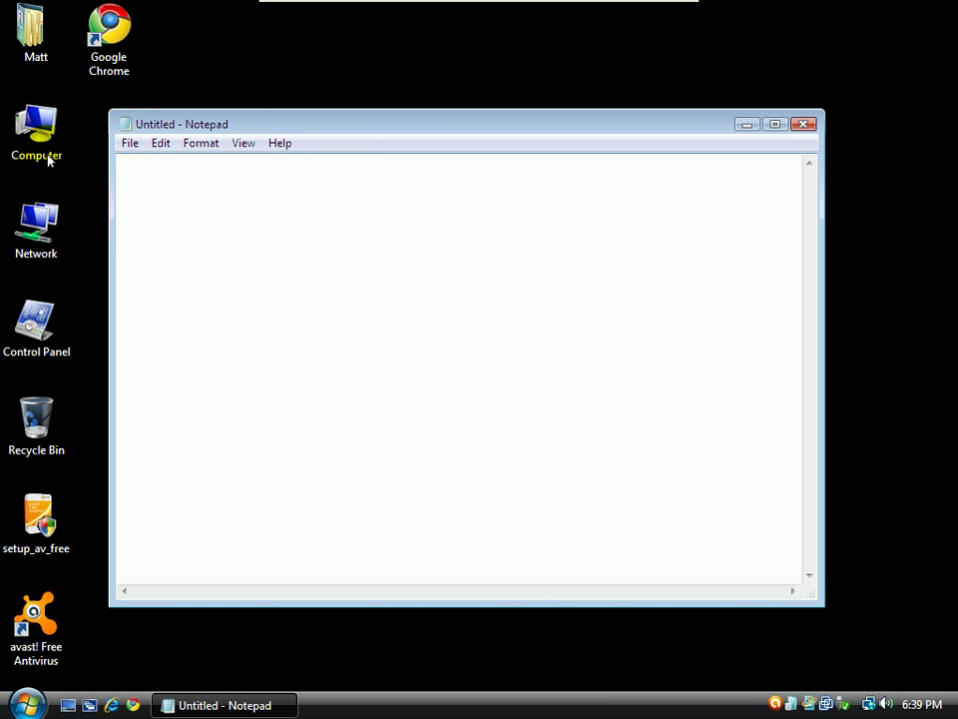
pyautogui.click(129, 143)
pyautogui.click(150, 226)
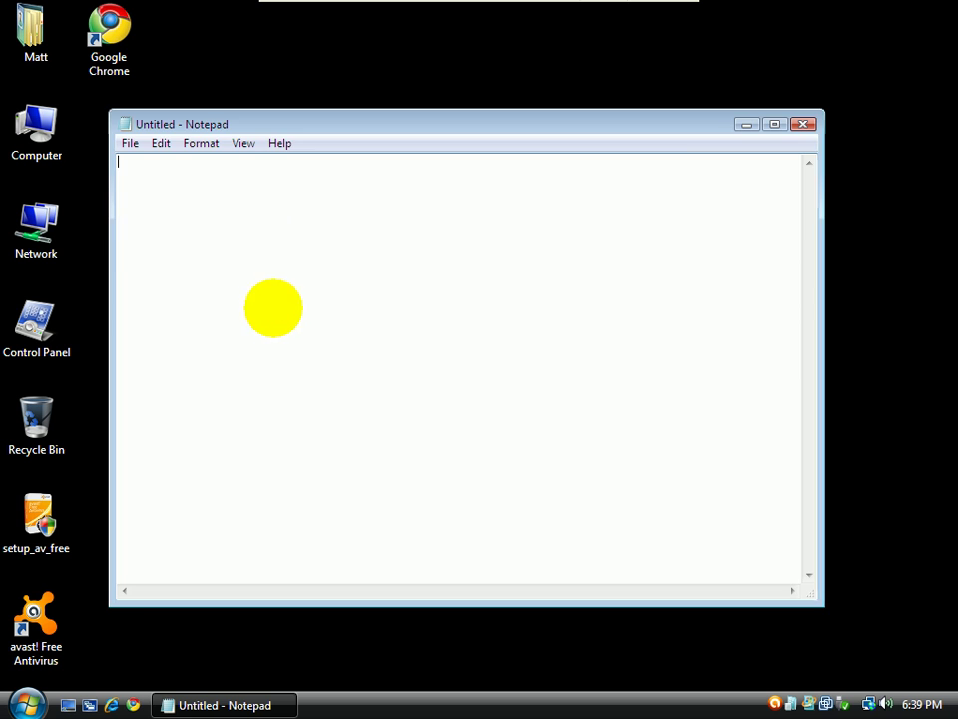
pyautogui.write('counts')
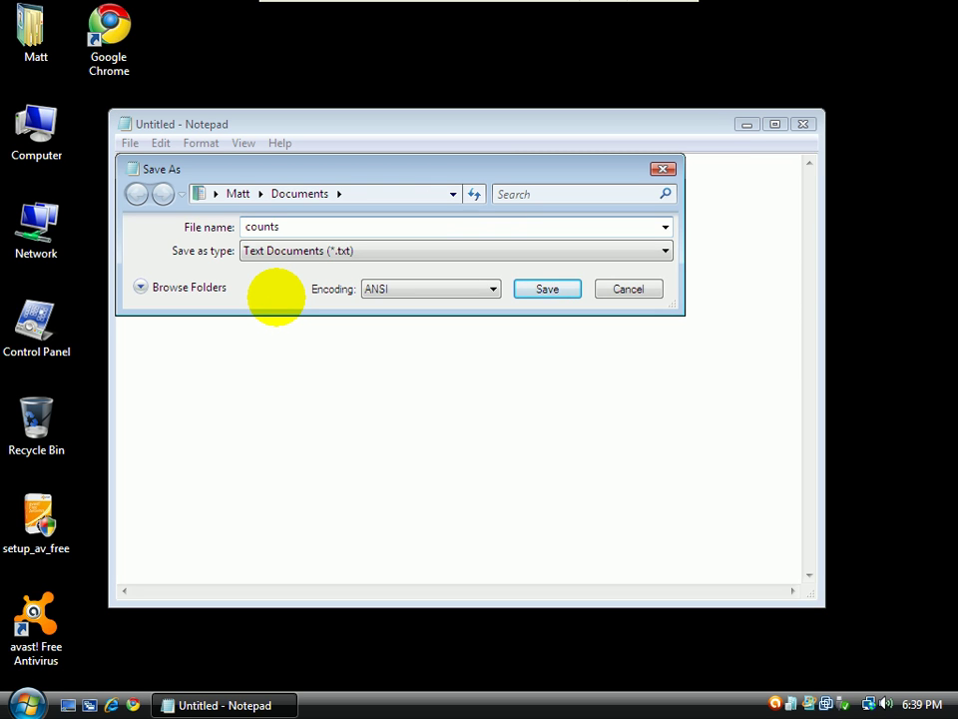
pyautogui.press('BackSpace')
pyautogui.click(191, 288)
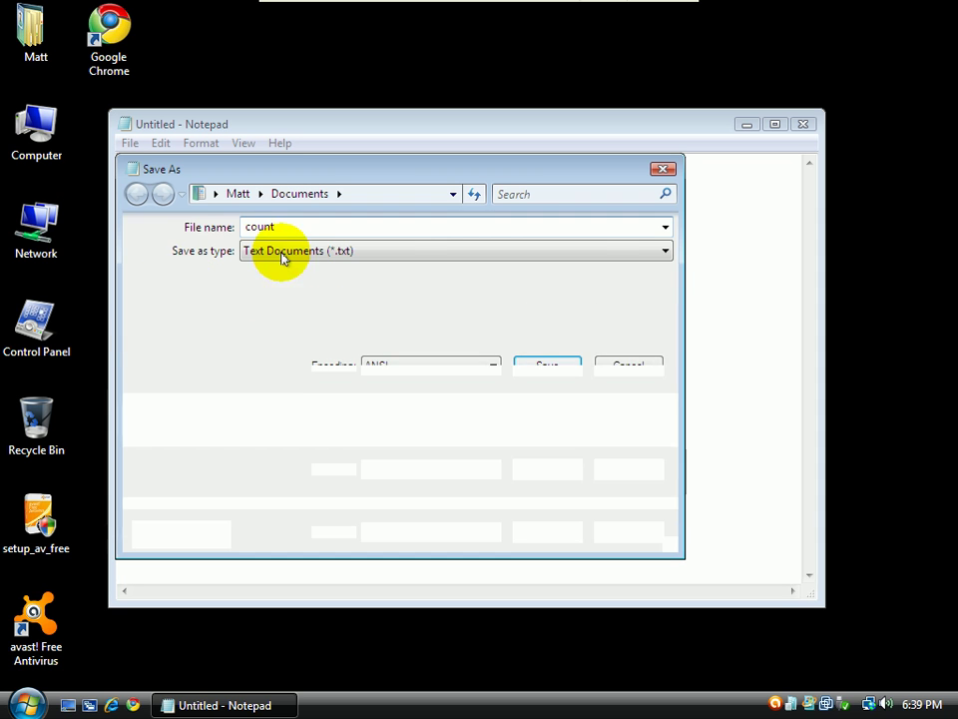
pyautogui.click(185, 282)
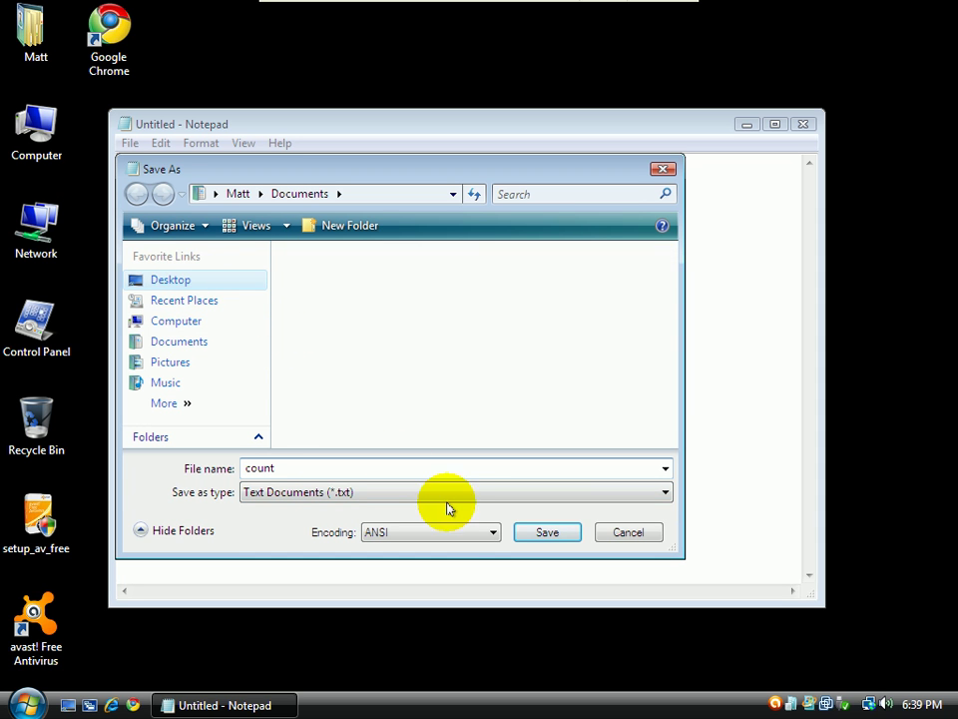
pyautogui.click(573, 533)
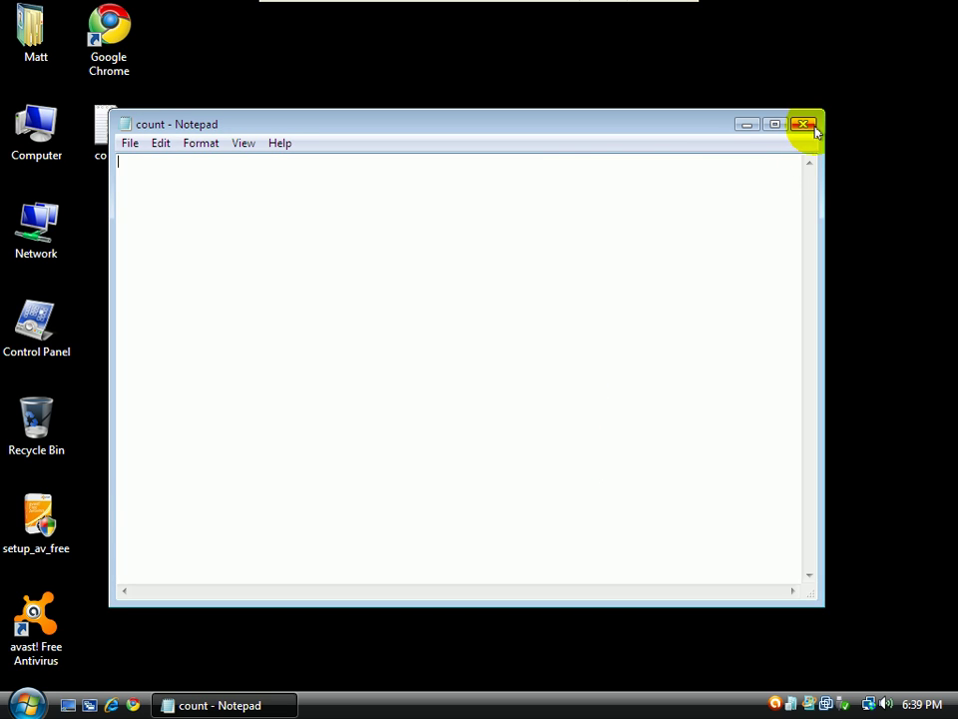
pyautogui.click(805, 123)
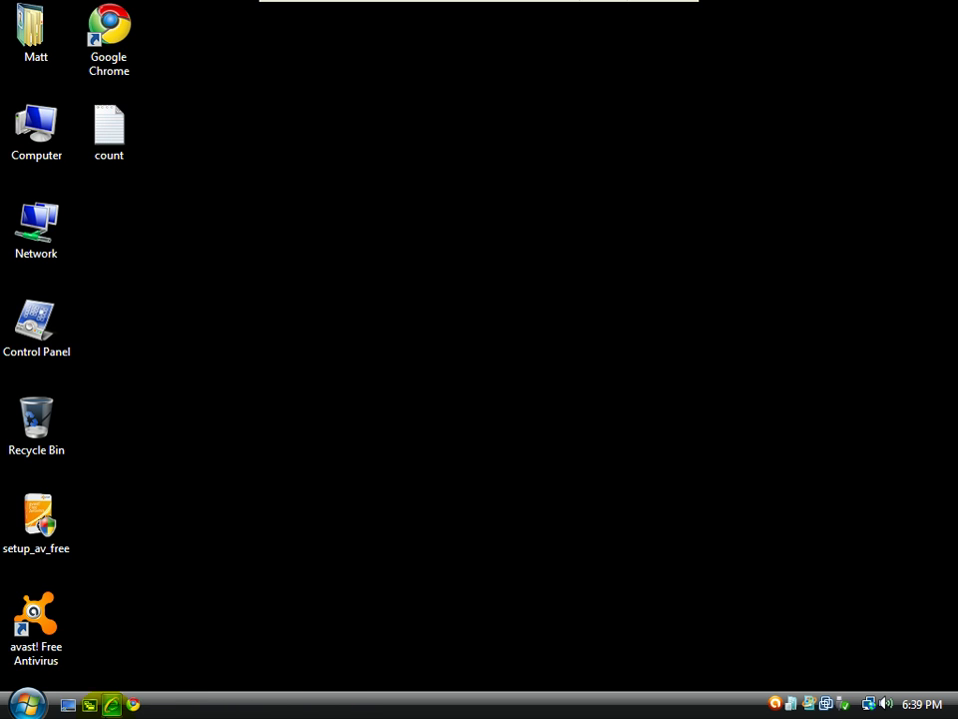
# In Internet Explorer, search Google for 'malware domain list' and open the MDL result
pyautogui.click(108, 706)
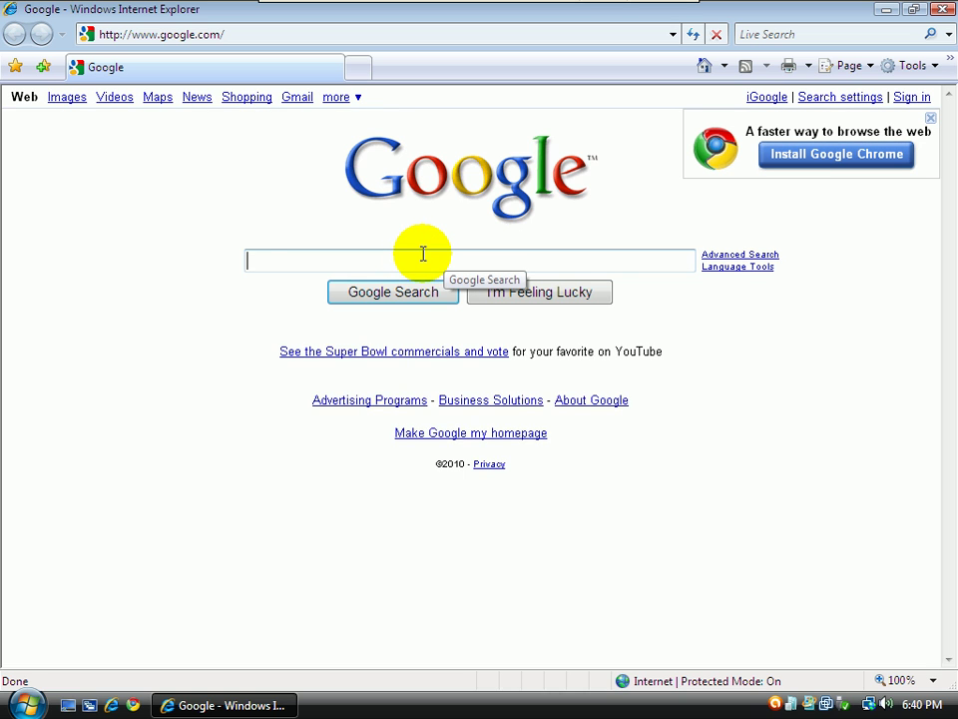
pyautogui.write('malware ')
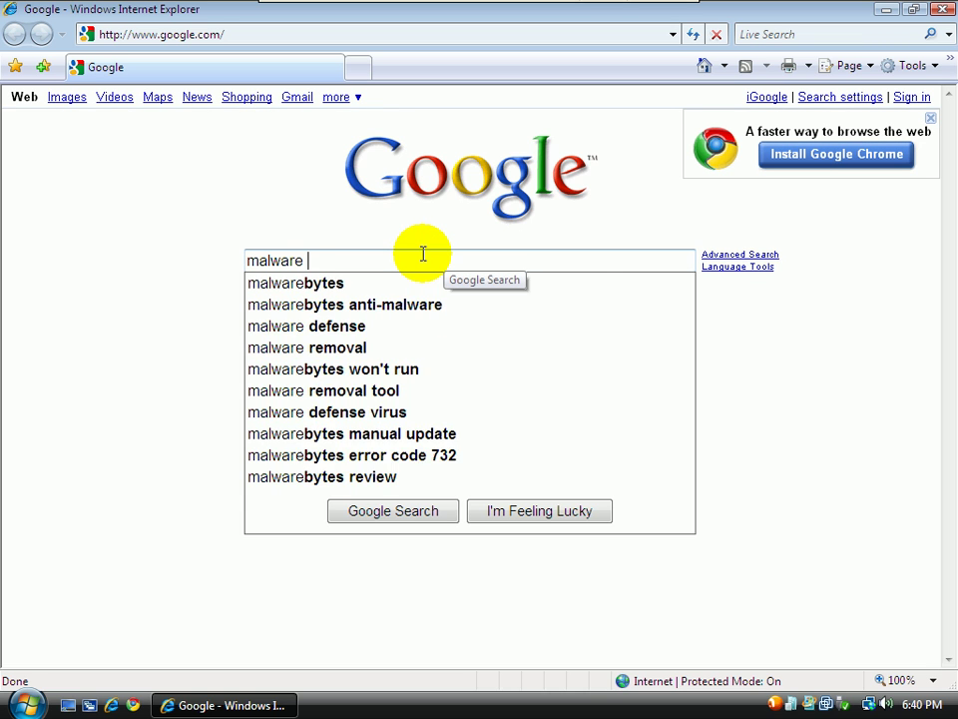
pyautogui.write('dioomaui')
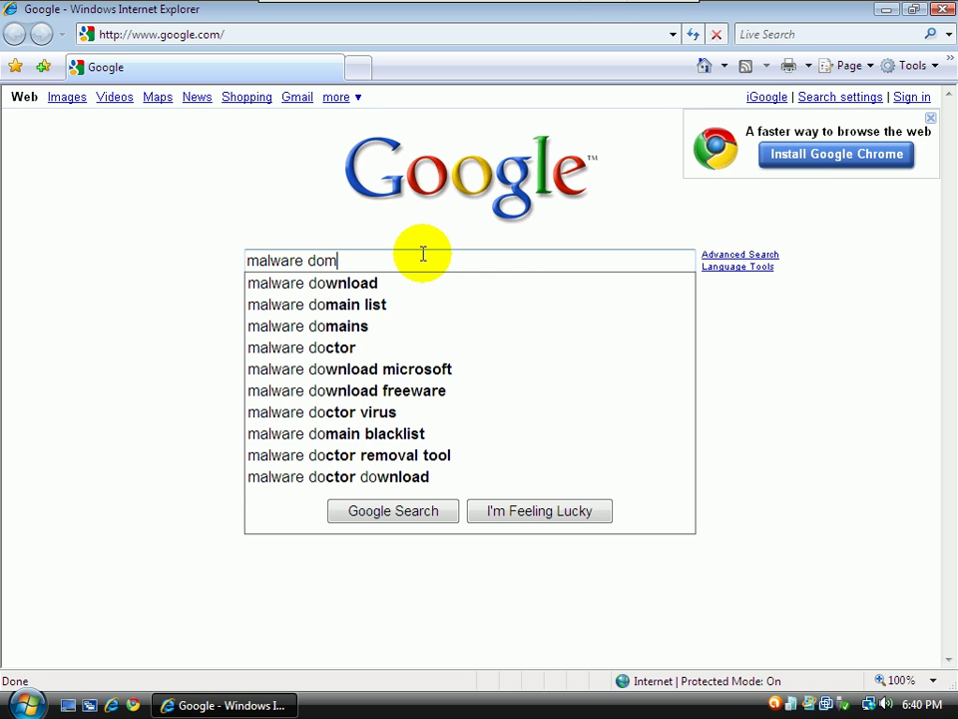
pyautogui.press('BackSpace')
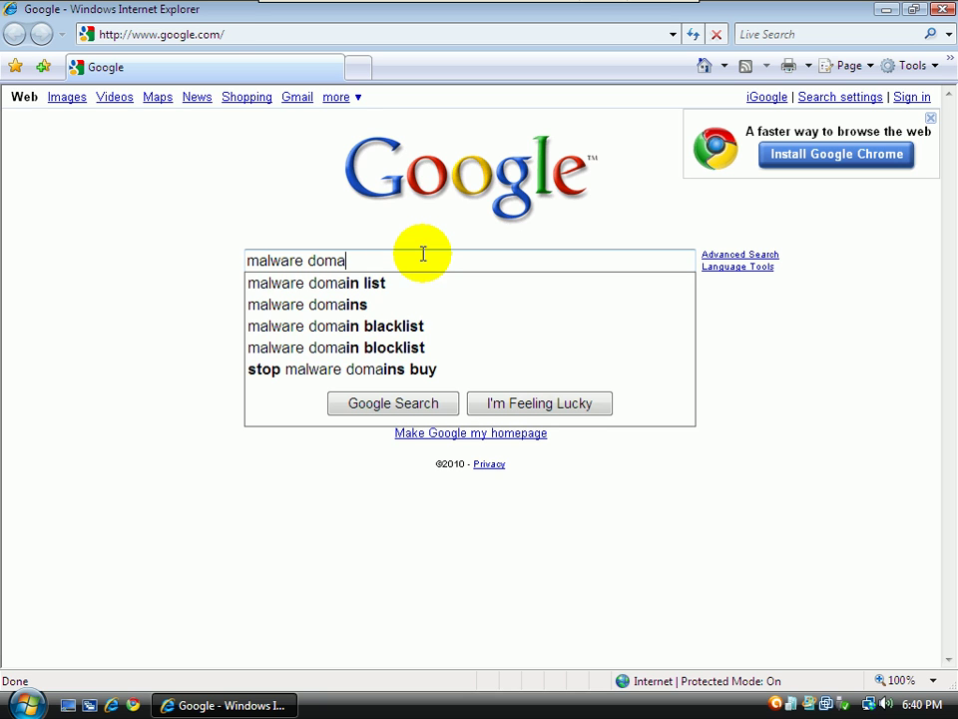
pyautogui.write('in list')
pyautogui.press('Return')
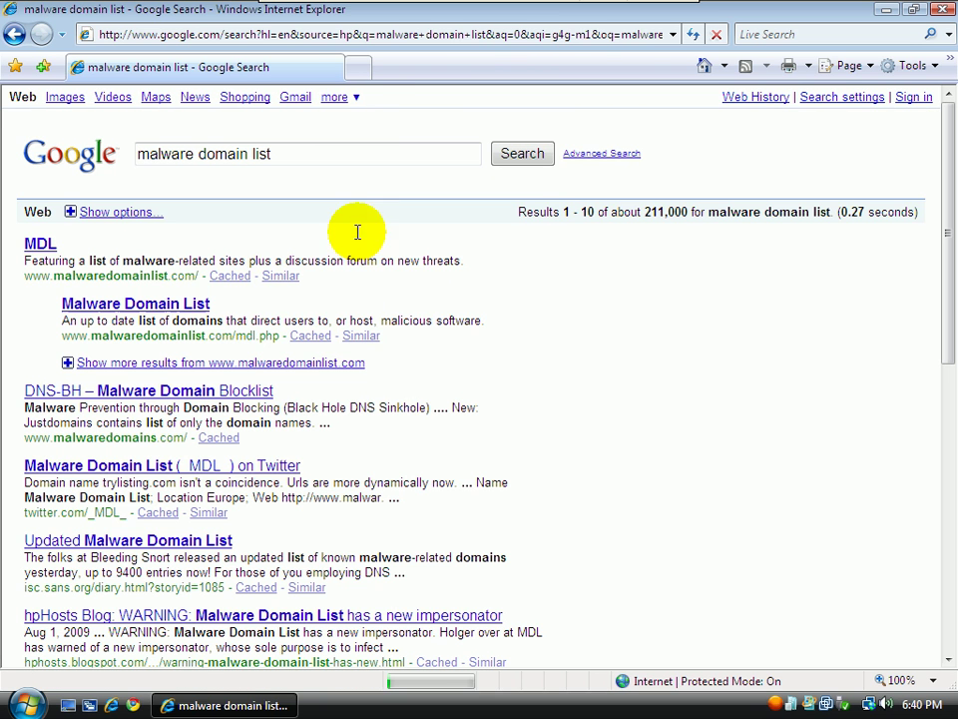
pyautogui.click(40, 245)
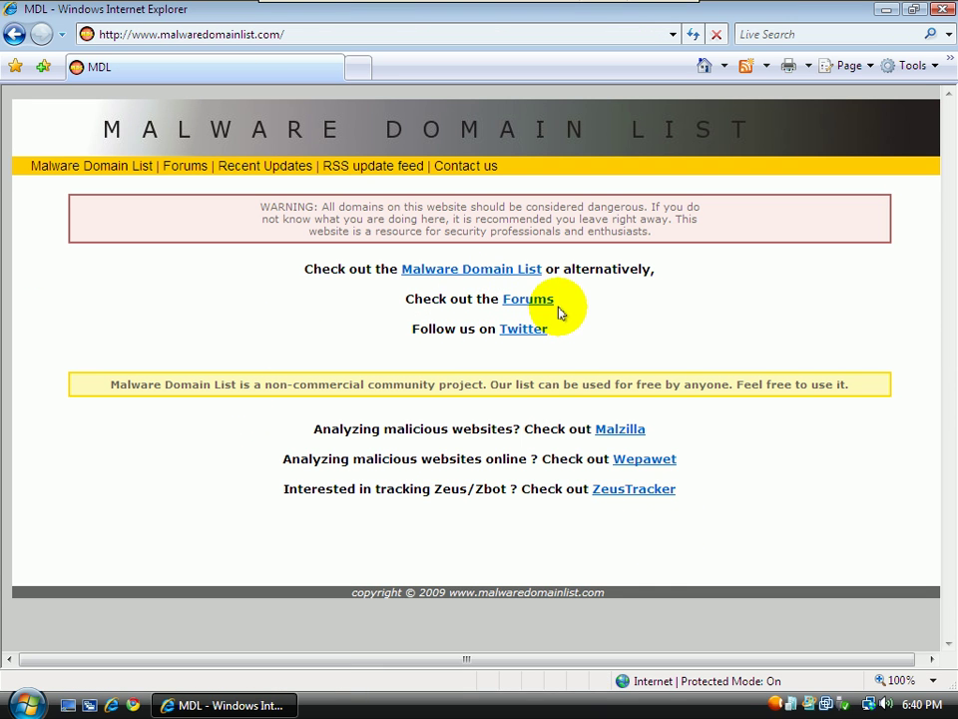
# Open the malicious domains table and select the mevsimevsim.com/.sys/?getexe=fb.84.exe address
pyautogui.click(510, 269)
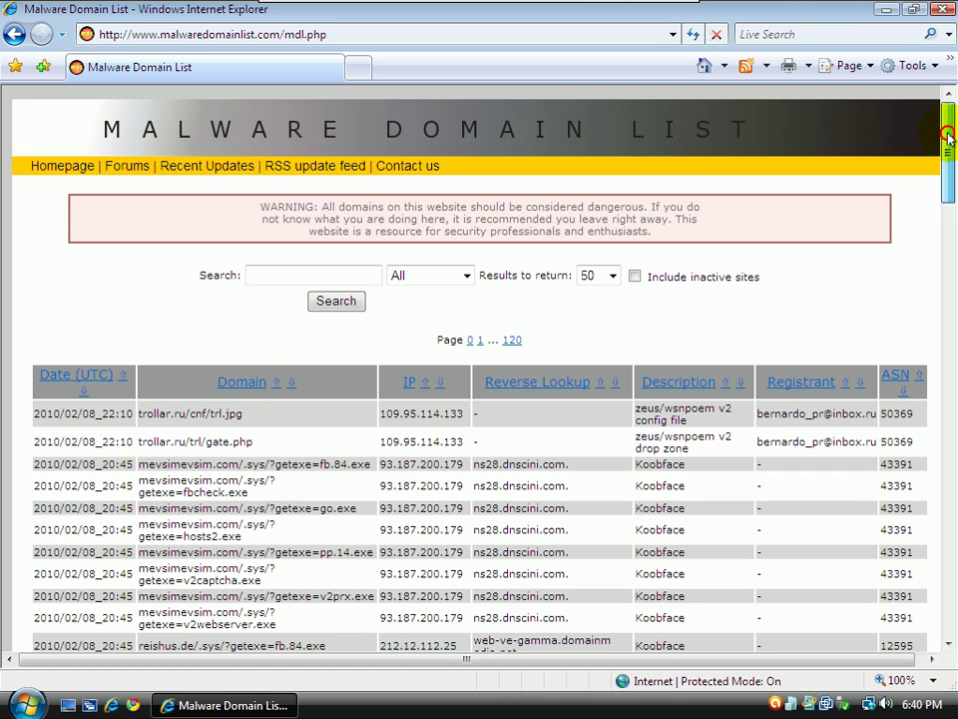
pyautogui.scroll(-3, 944, 145)
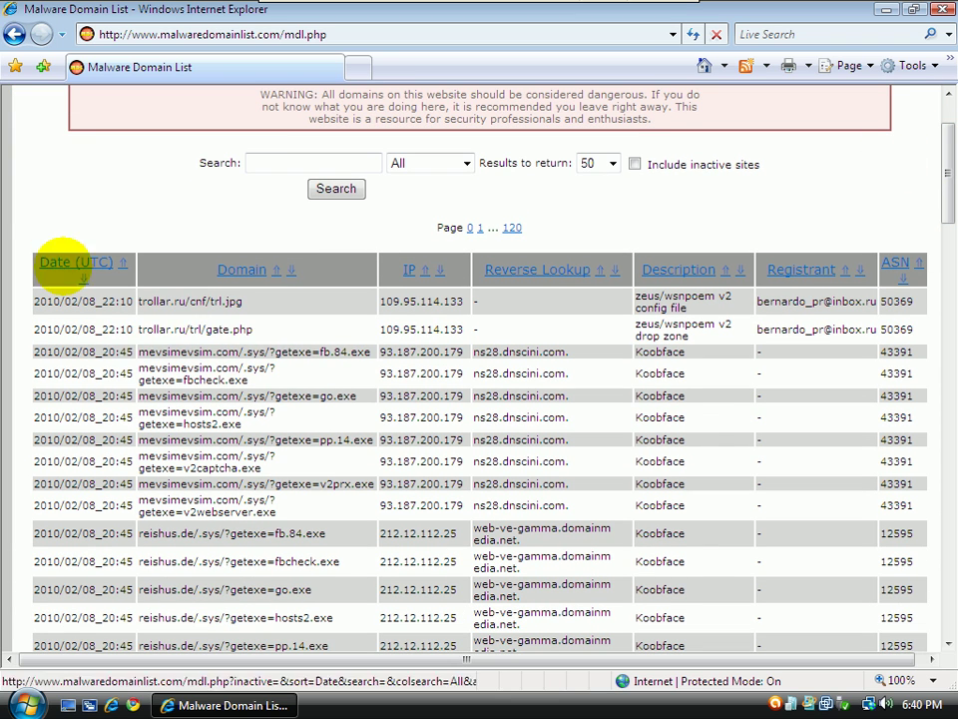
pyautogui.moveTo(369, 352); pyautogui.dragTo(140, 344)
pyautogui.hotkey('ctrl', 'c')
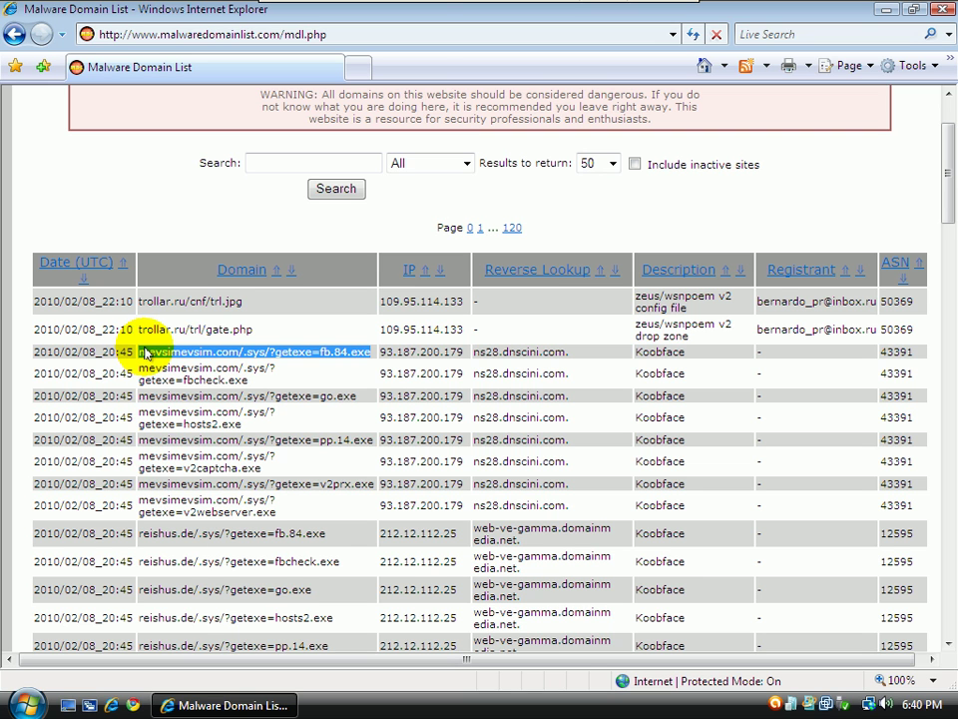
# Load the copied fb.84.exe malware address in a new browser tab
pyautogui.click(359, 67)
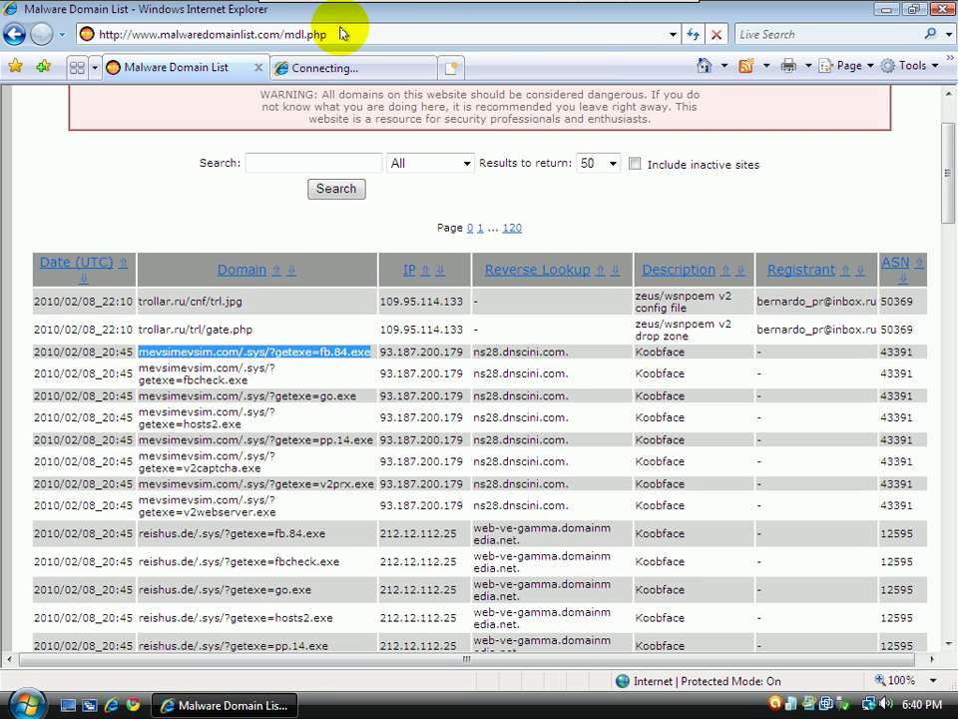
pyautogui.hotkey('ctrl', 'v')
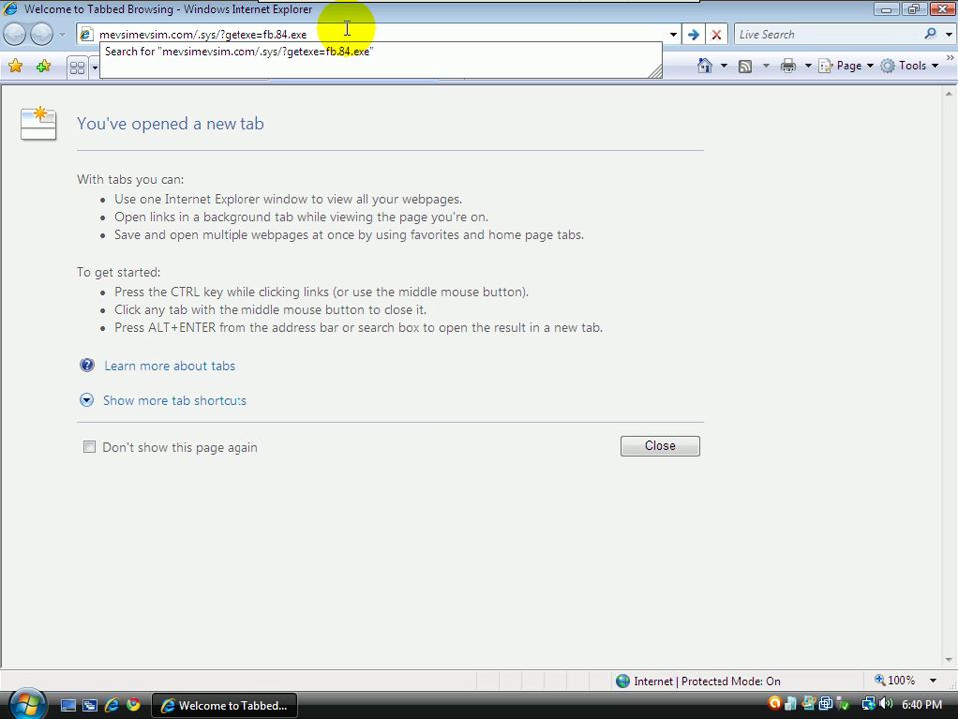
pyautogui.press('Return')
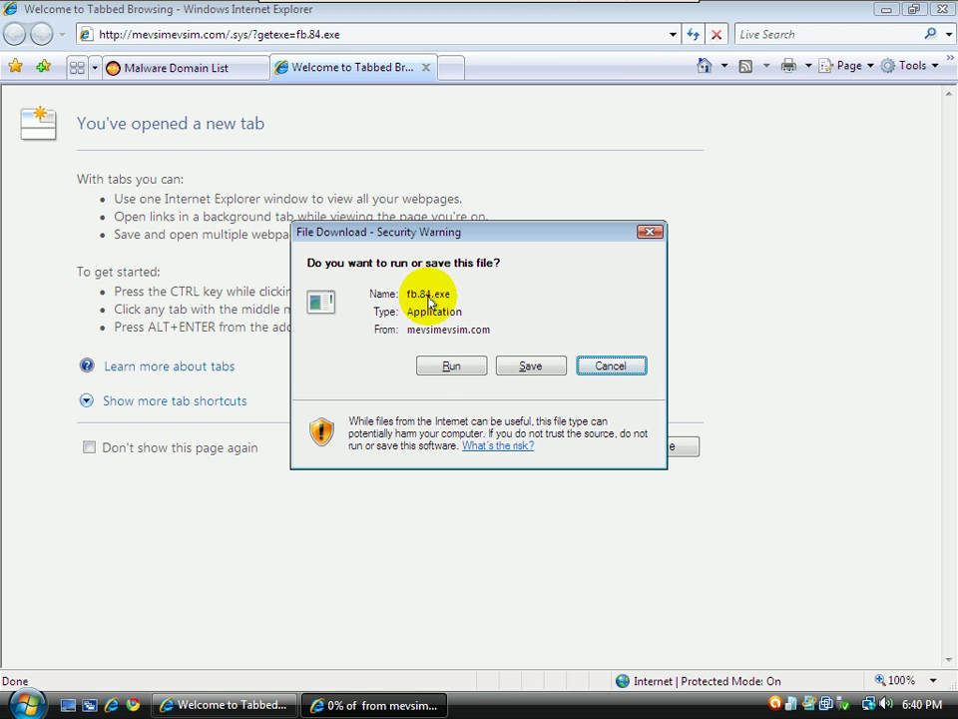
# Minimize Internet Explorer to reveal the desktop
pyautogui.click(28, 703)
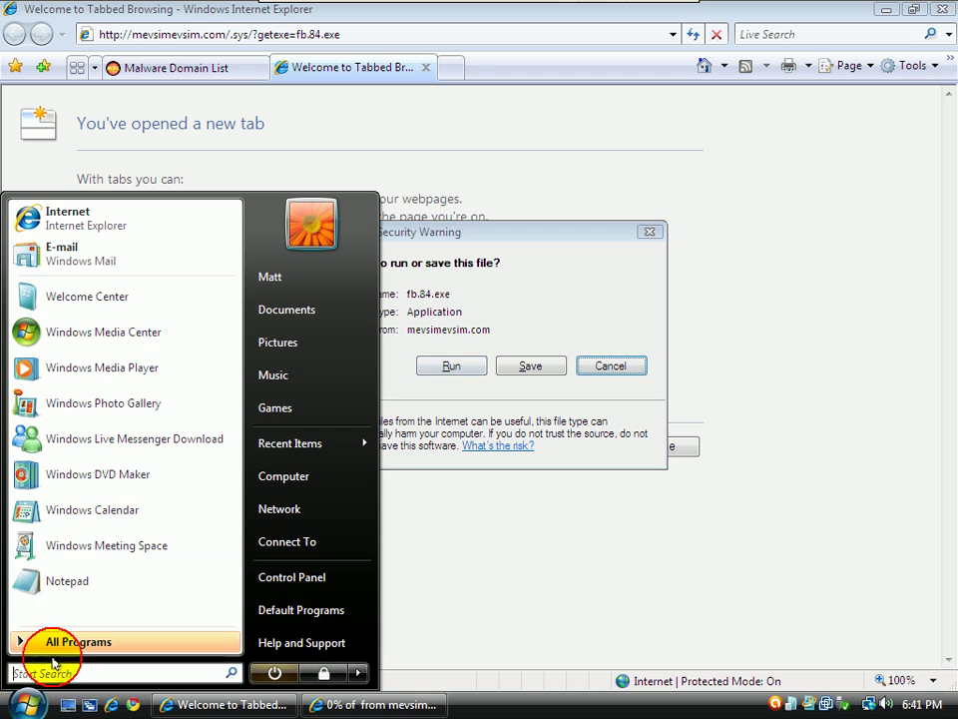
pyautogui.click(884, 12)
pyautogui.click(885, 12)
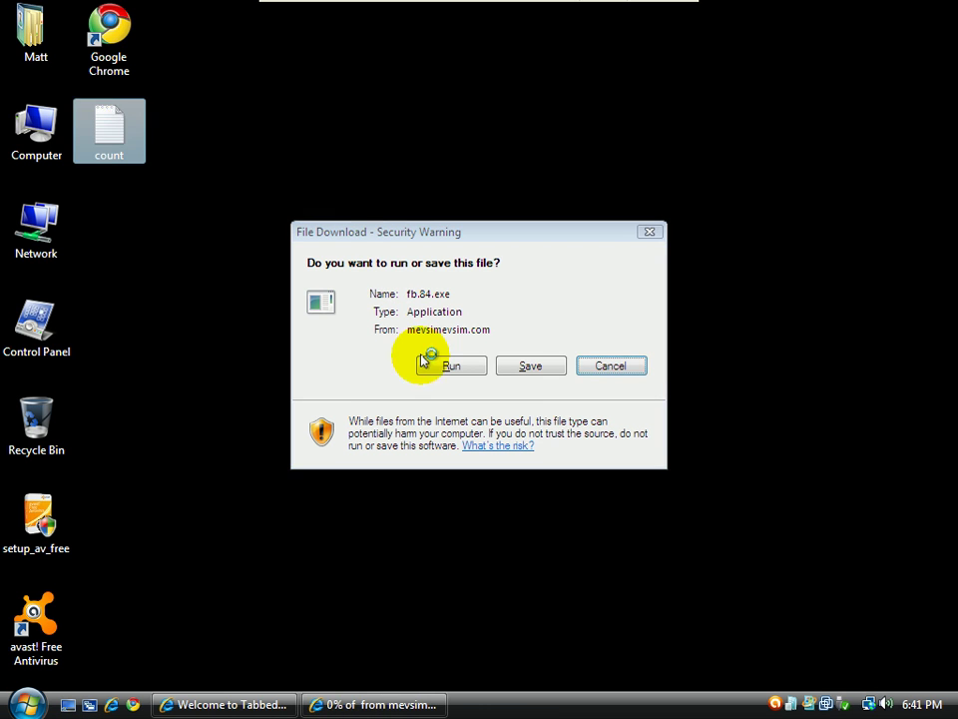
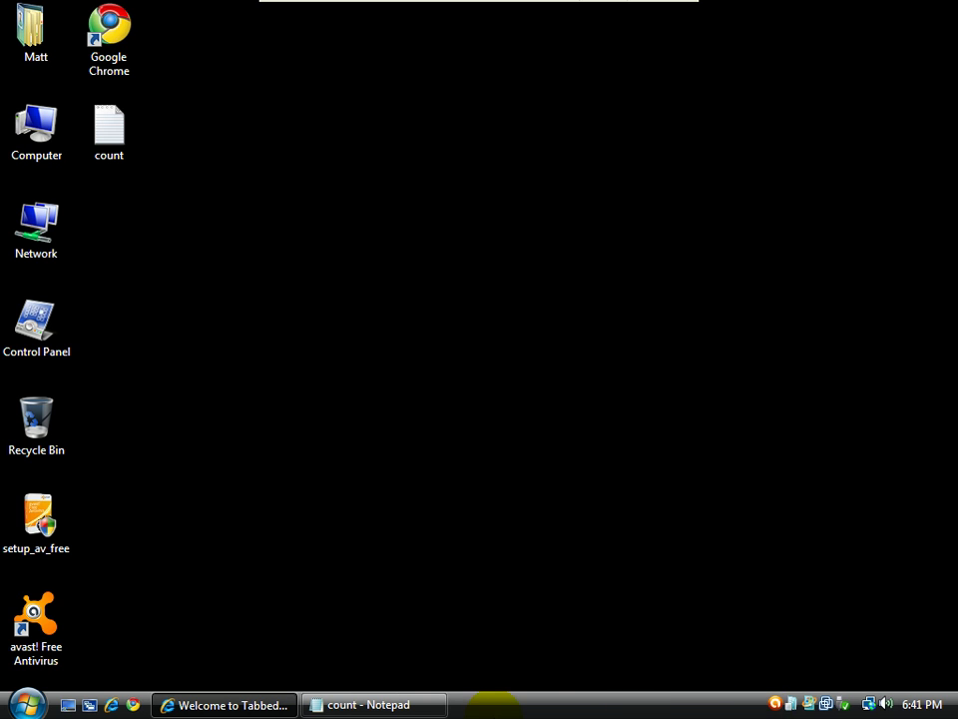
# Open Task Manager's Processes list, enlarged, showing processes from all users after approving UAC
pyautogui.rightClick(494, 707)
pyautogui.click(539, 650)
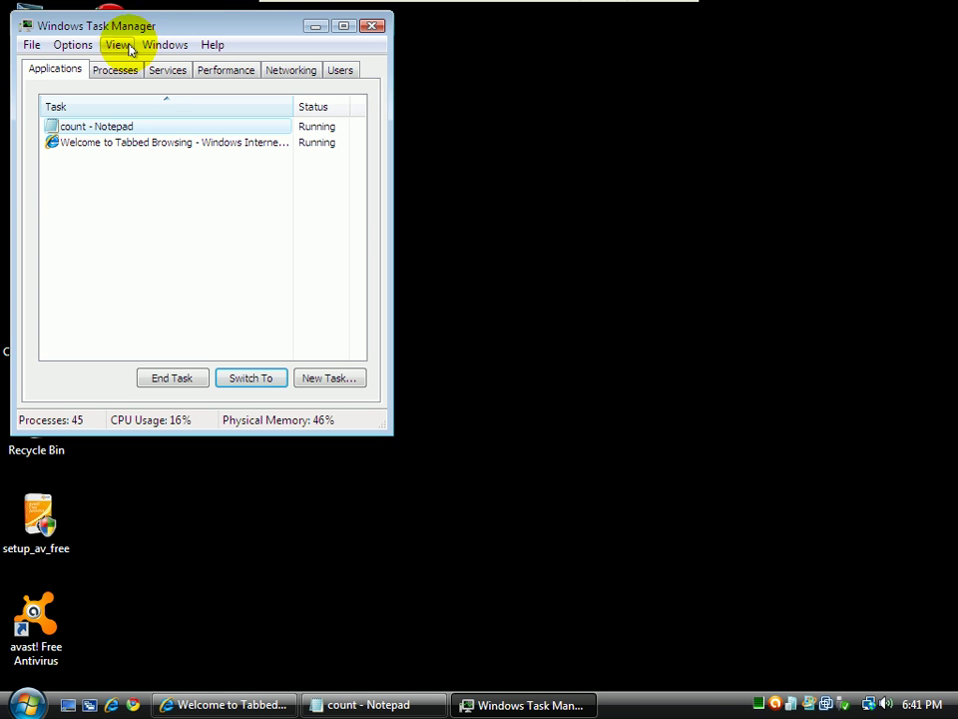
pyautogui.click(115, 68)
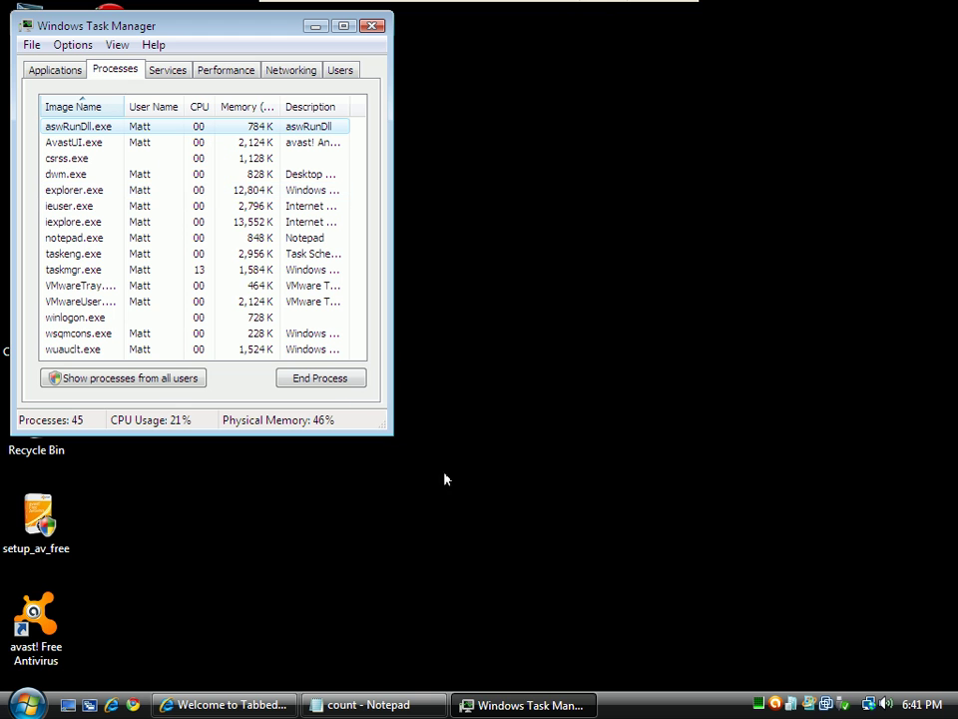
pyautogui.moveTo(381, 421); pyautogui.dragTo(485, 591)
pyautogui.click(115, 540)
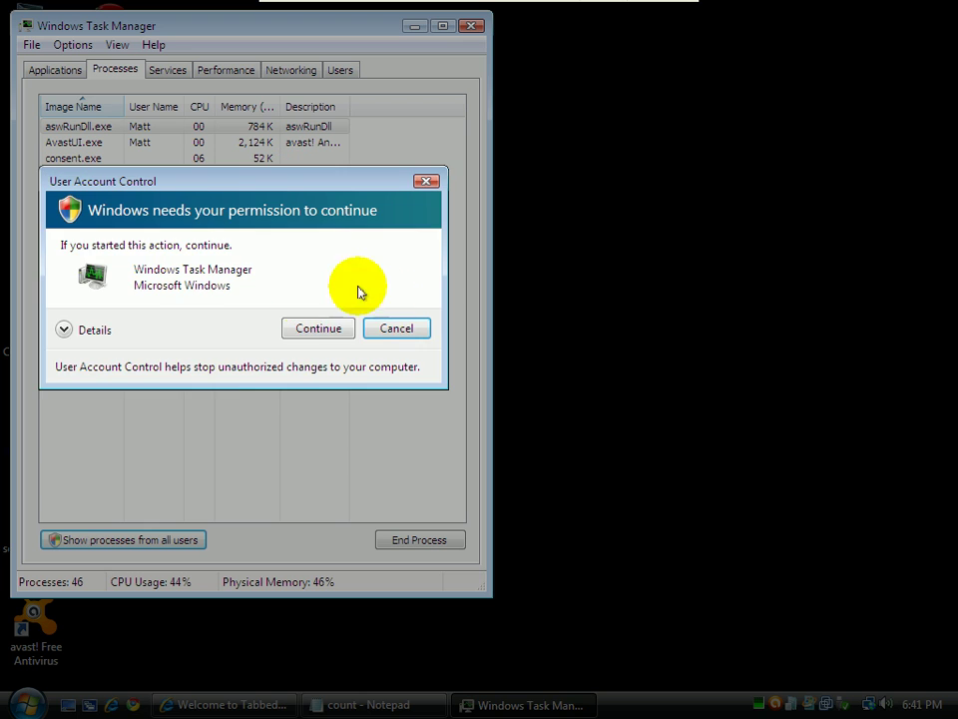
pyautogui.click(336, 328)
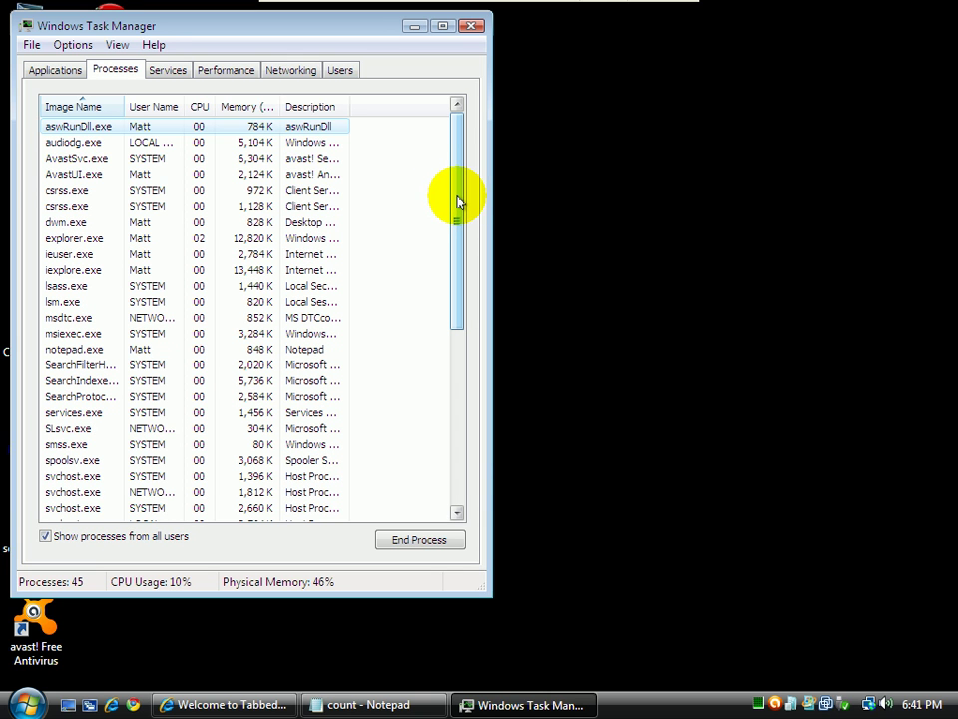
# Widen the Image Name column so full process names like AvastSvc.exe are visible
pyautogui.moveTo(455, 202); pyautogui.dragTo(418, 192)
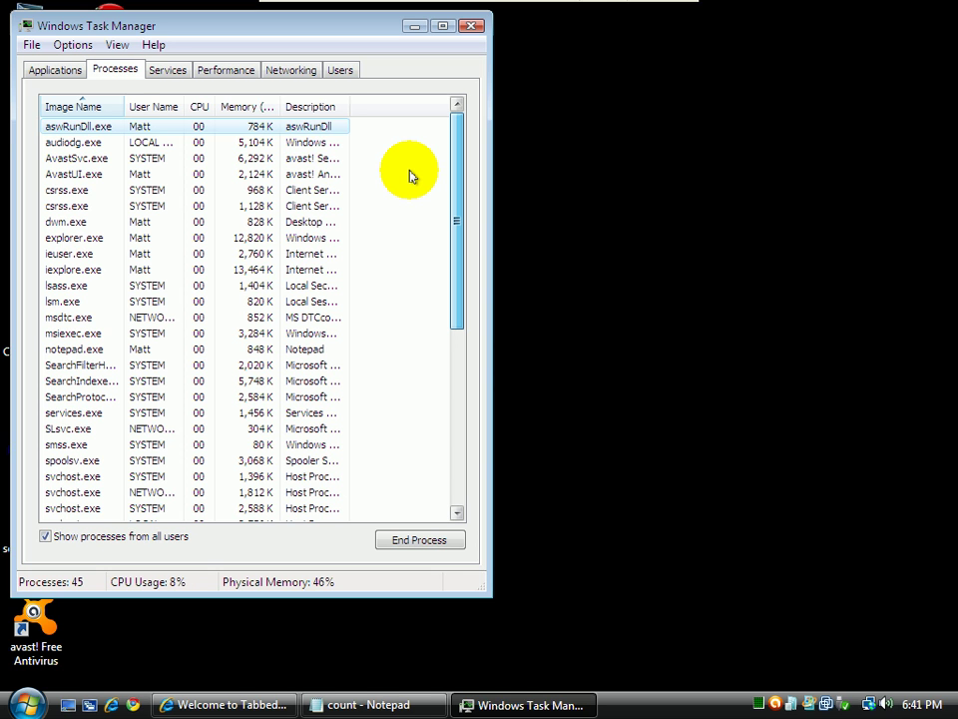
pyautogui.moveTo(120, 99); pyautogui.dragTo(191, 100)
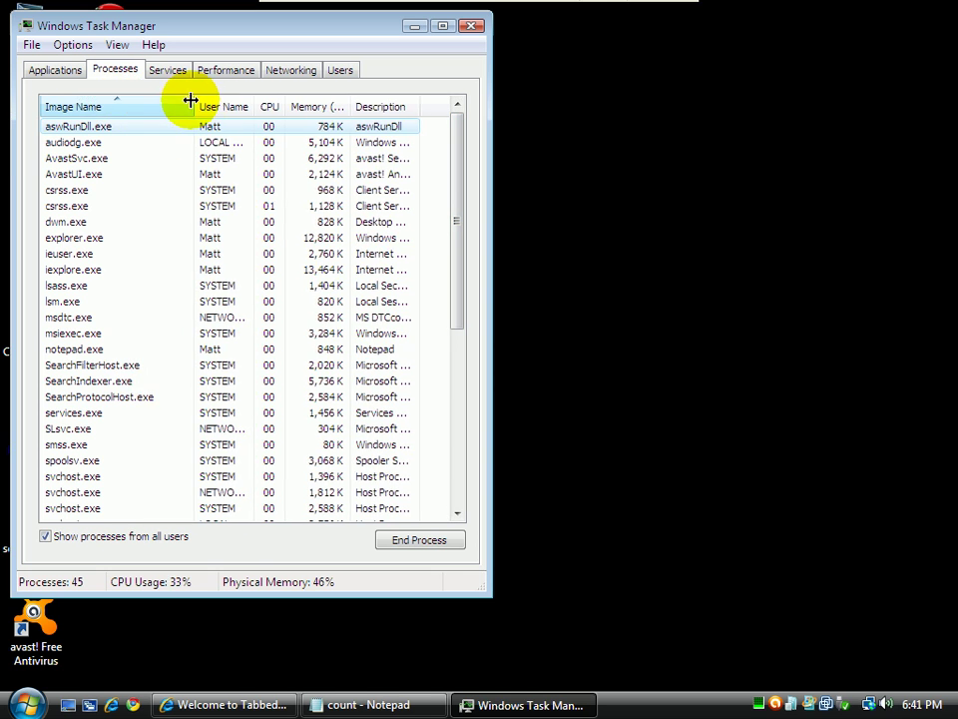
pyautogui.moveTo(454, 197); pyautogui.dragTo(436, 208)
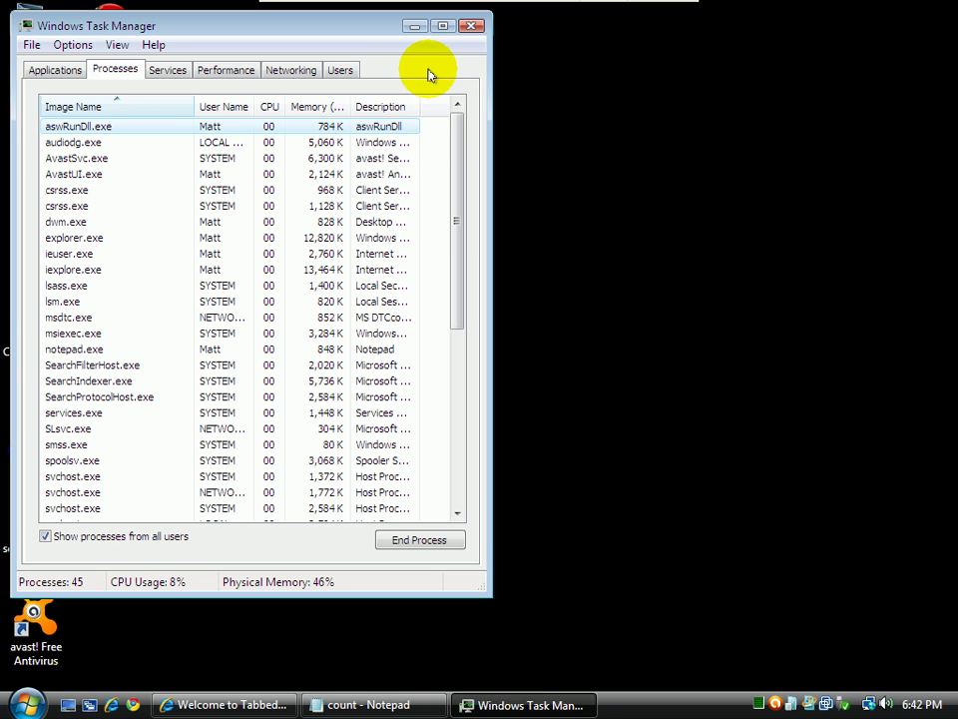
# Close Task Manager and restore Internet Explorer, moving from the Malware Domain List tab to the Welcome tab
pyautogui.click(471, 28)
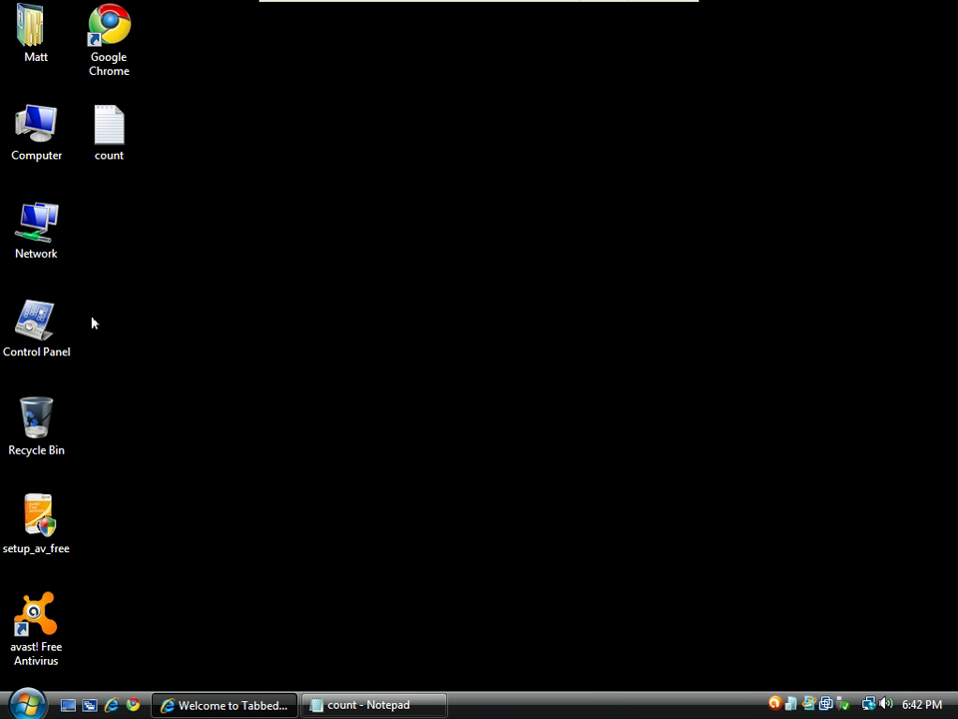
pyautogui.click(261, 707)
pyautogui.click(158, 67)
pyautogui.click(330, 67)
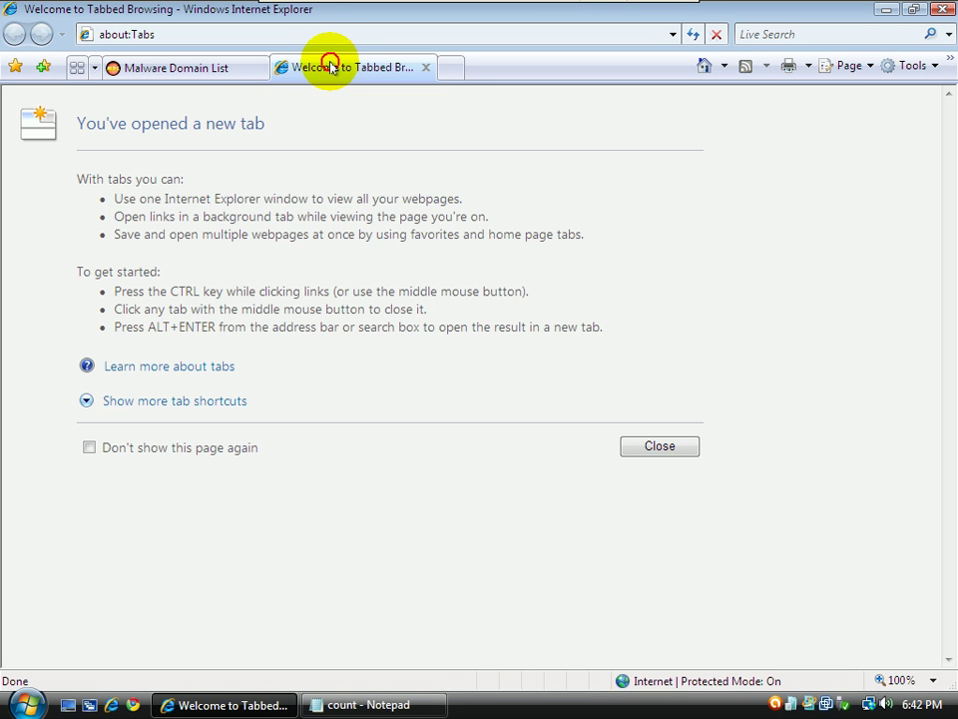
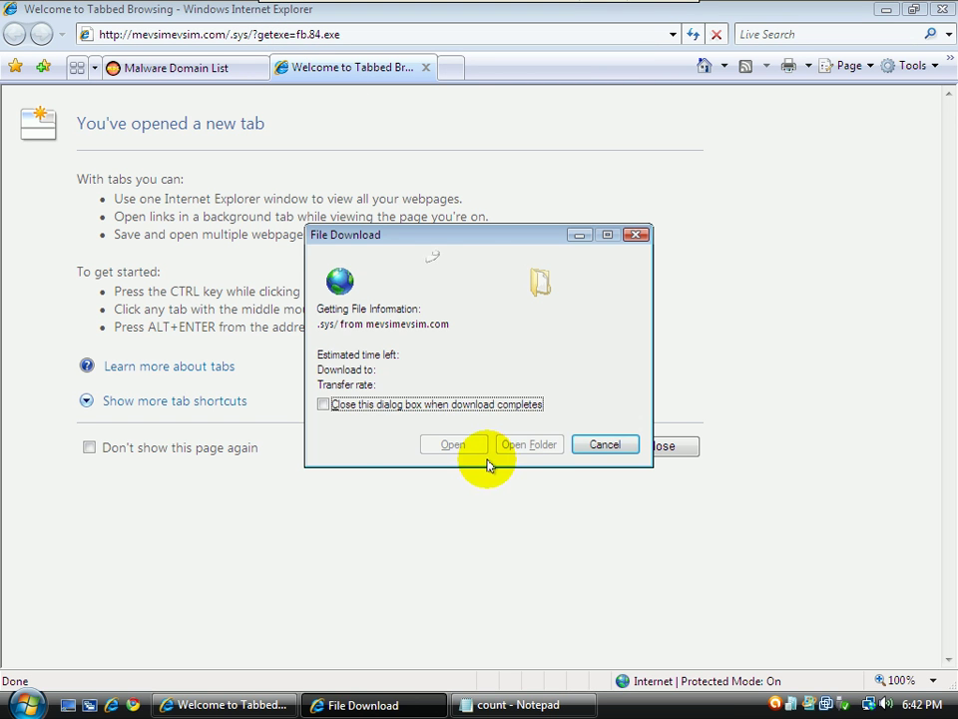
# Save the fb.84.exe download to the Desktop as fb.84 and close the download notice
pyautogui.click(532, 371)
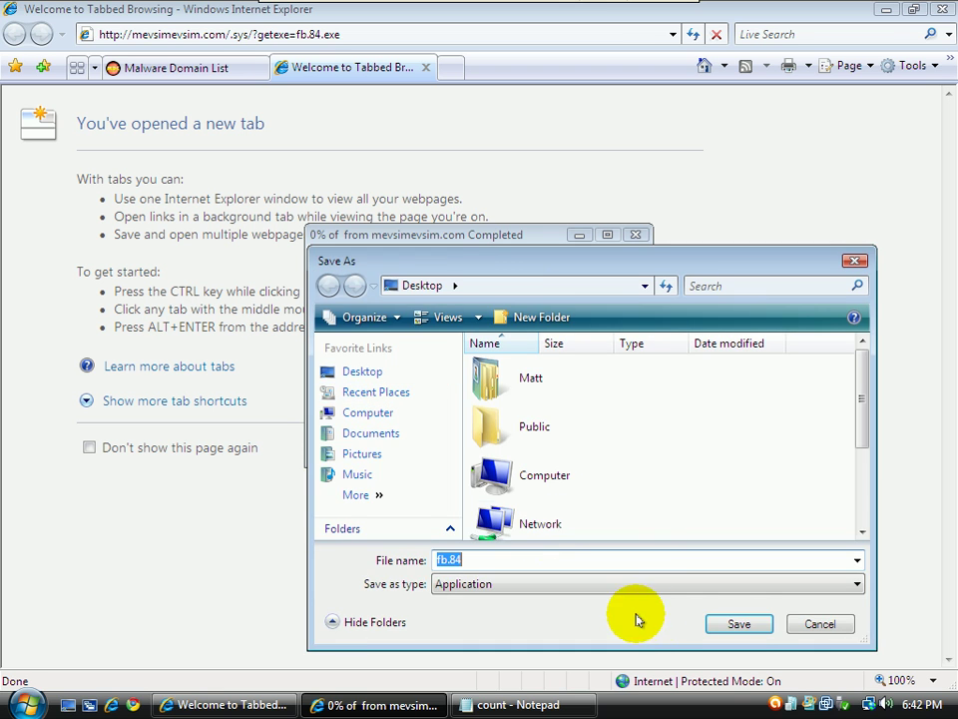
pyautogui.click(740, 629)
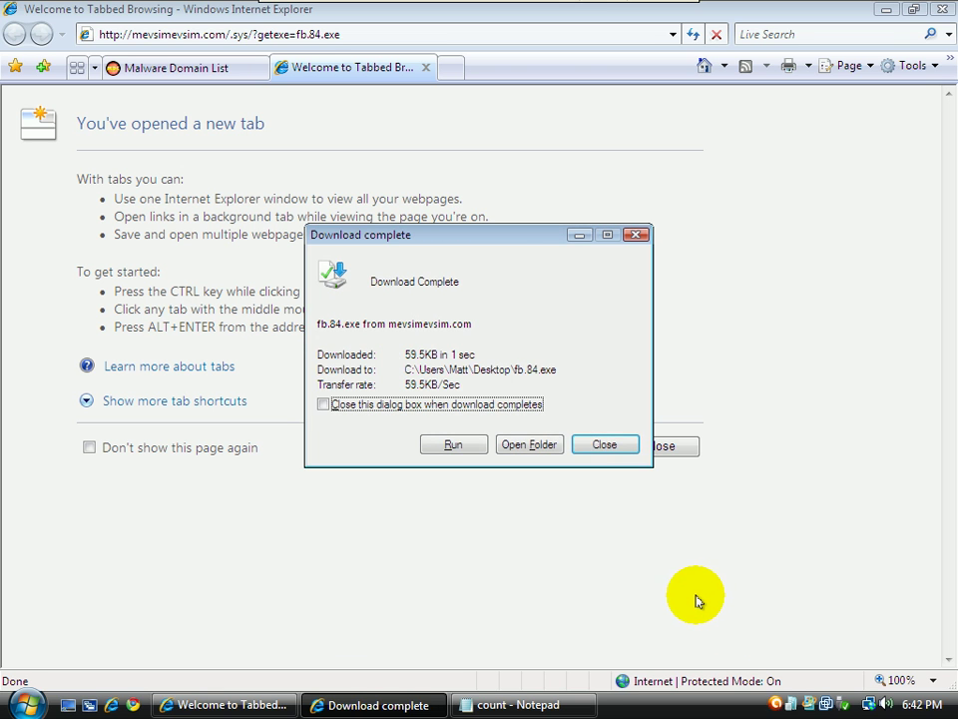
pyautogui.click(604, 444)
# Go to virustotal.com in the address bar
pyautogui.click(313, 29)
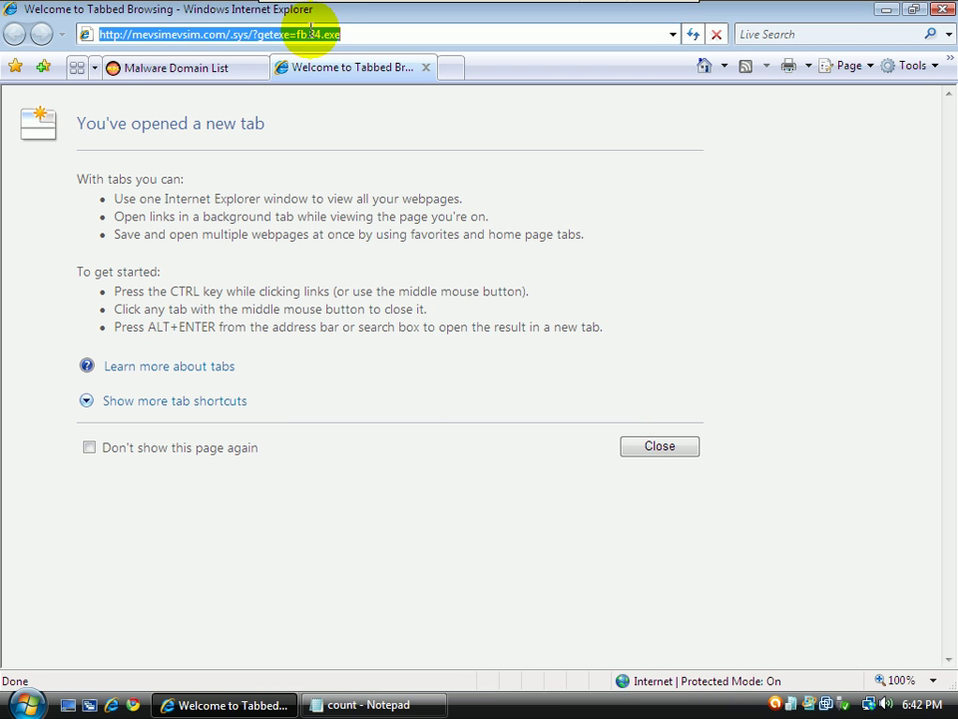
pyautogui.write('vi')
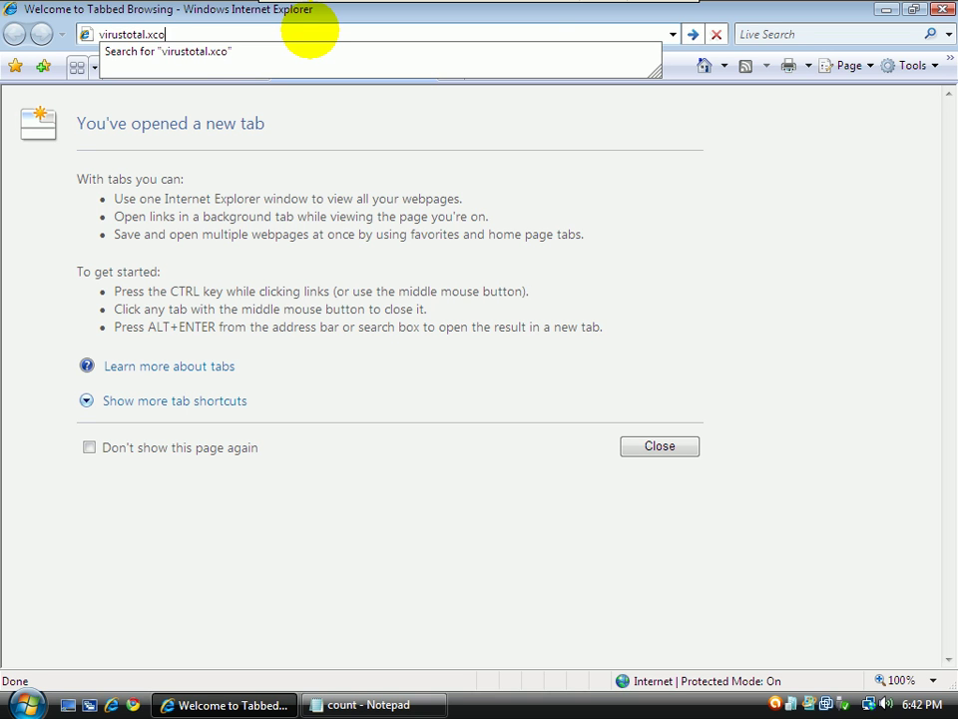
pyautogui.write('rustotal.com')
pyautogui.press('Return')
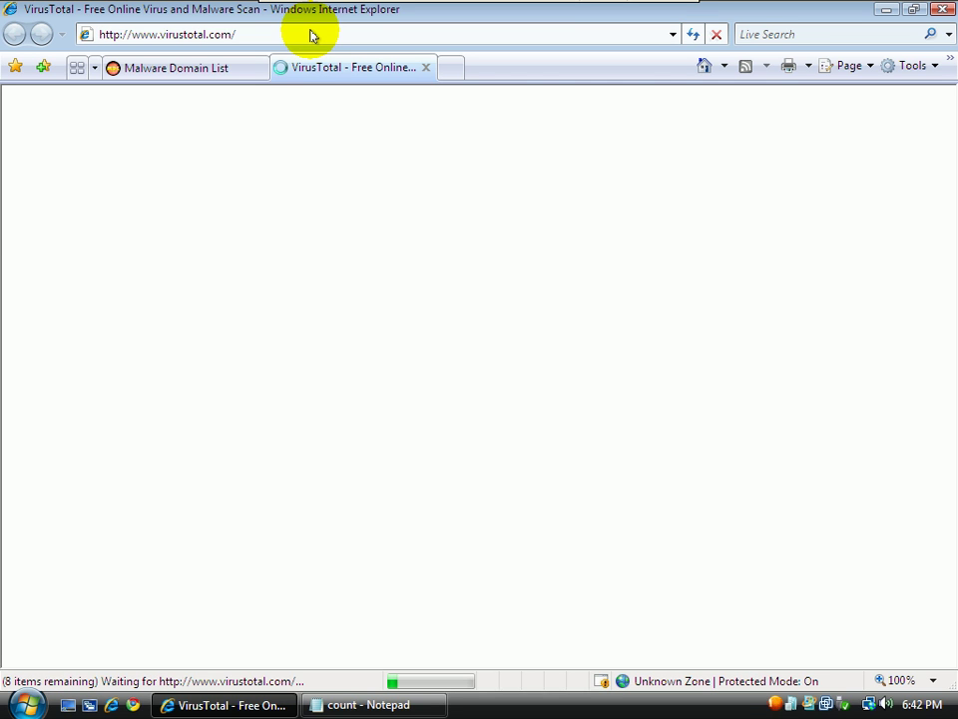
# Upload fb.84 from the Desktop to VirusTotal for scanning
pyautogui.click(539, 417)
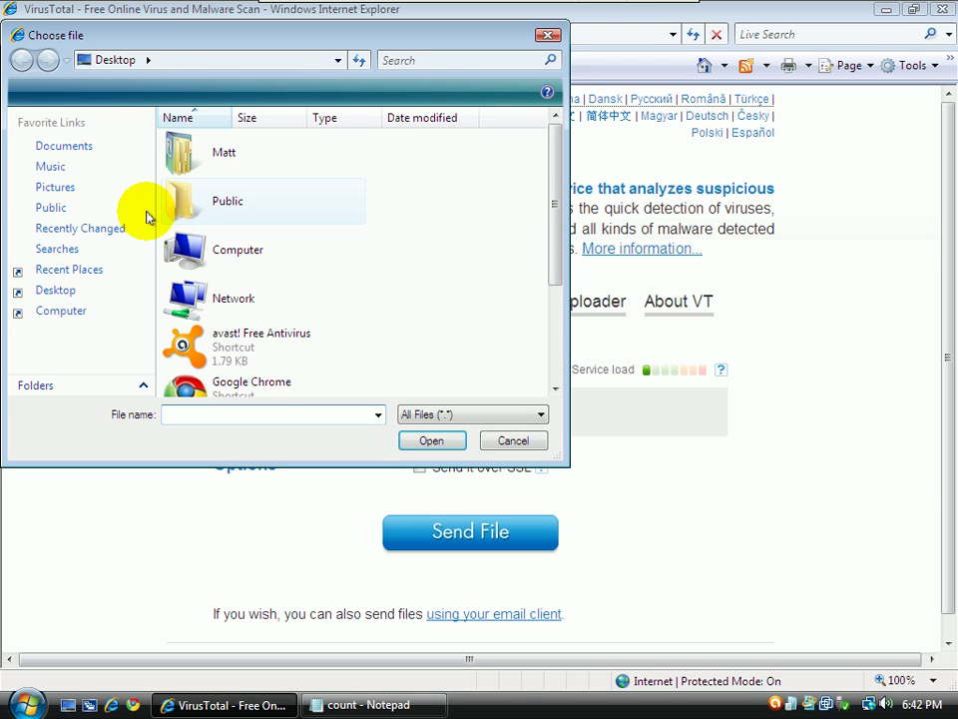
pyautogui.click(65, 299)
pyautogui.moveTo(552, 214); pyautogui.dragTo(555, 349)
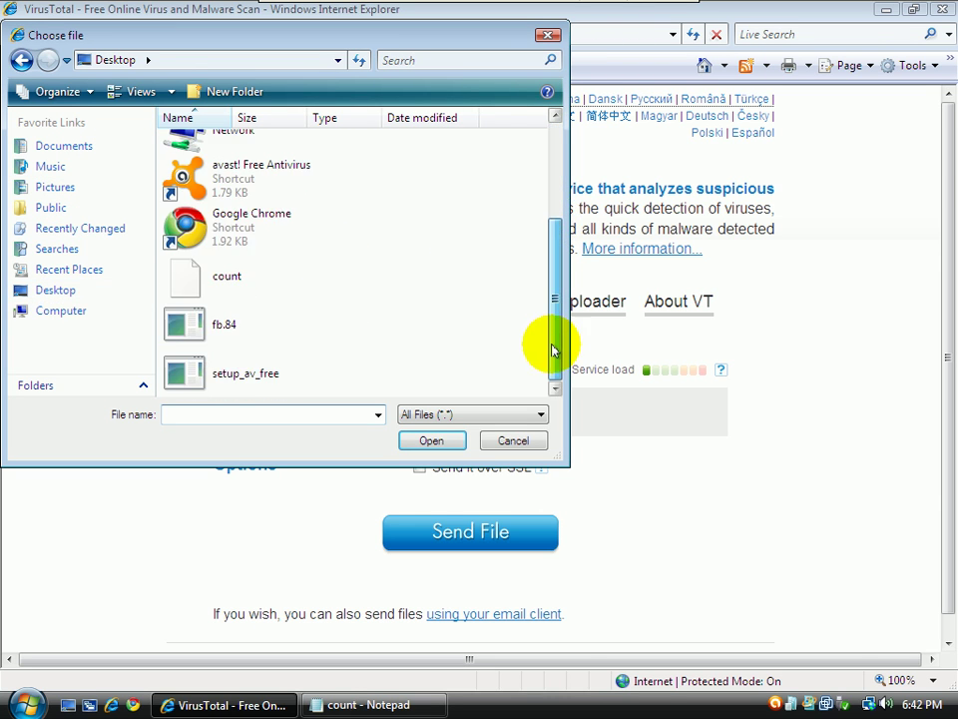
pyautogui.click(188, 320)
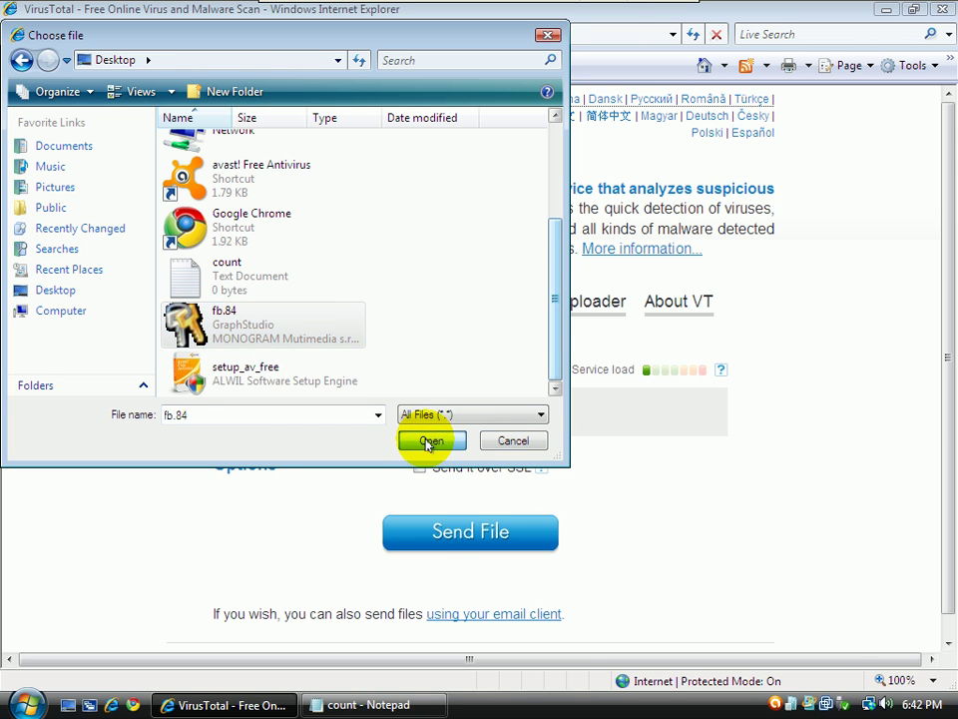
pyautogui.click(427, 442)
pyautogui.click(435, 524)
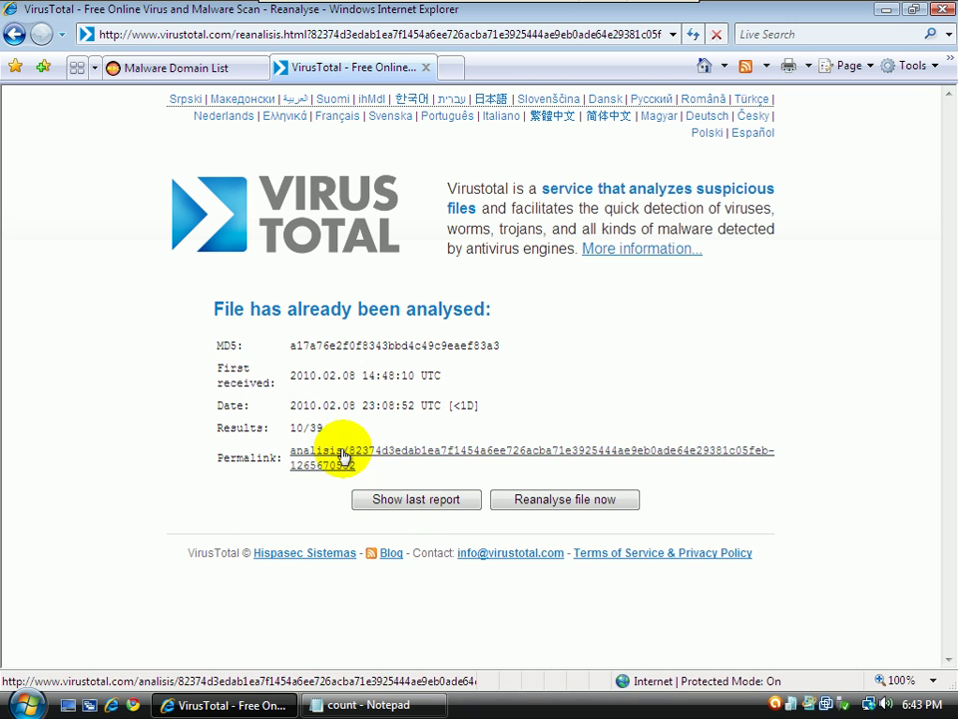
# Review VirusTotal's full fb.84.exe report (10/39 detections), then bring up the count notes
pyautogui.click(387, 501)
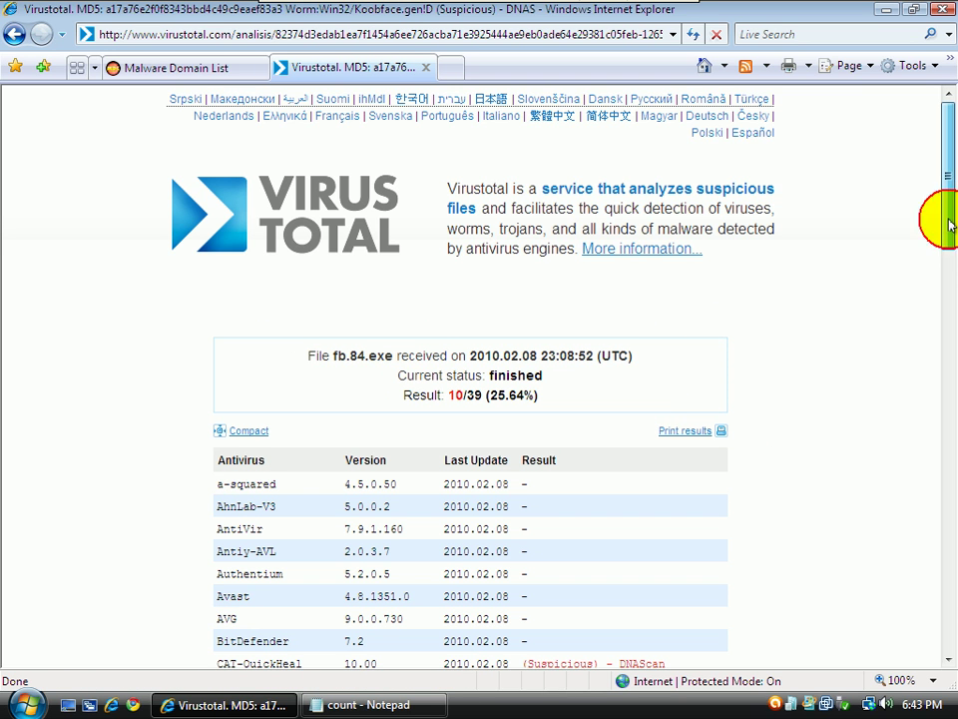
pyautogui.moveTo(949, 224); pyautogui.dragTo(949, 328)
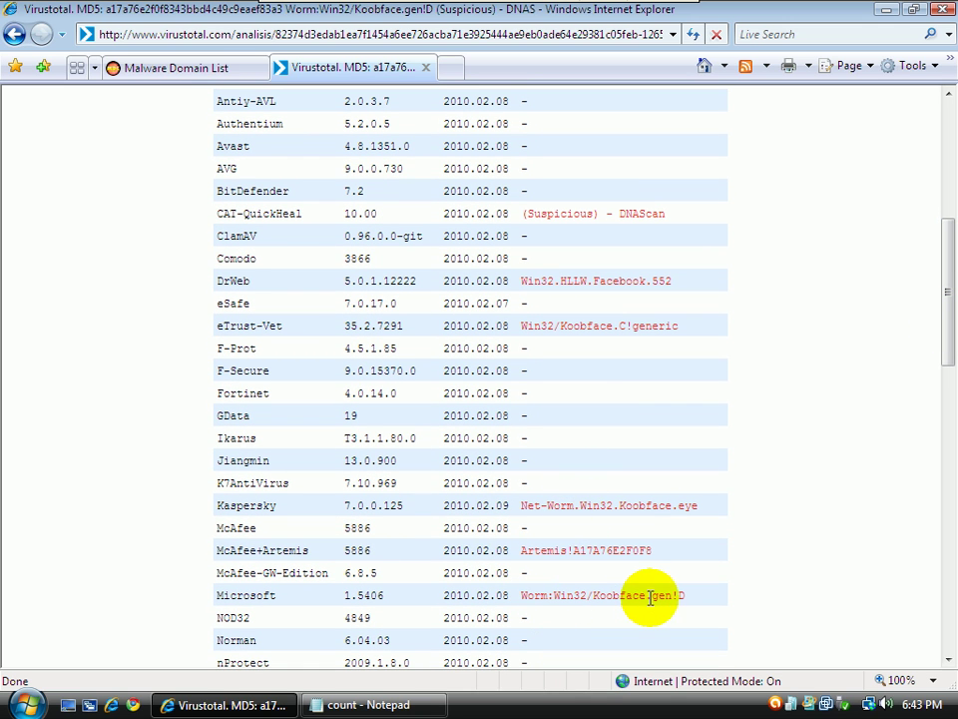
pyautogui.moveTo(946, 389); pyautogui.dragTo(852, 189)
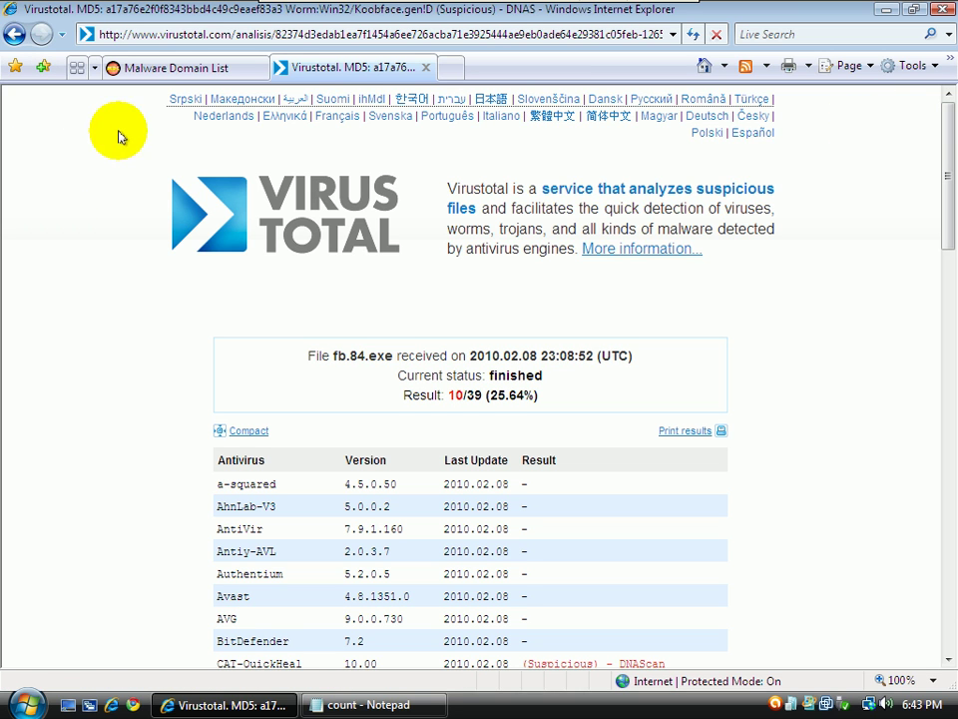
pyautogui.click(380, 704)
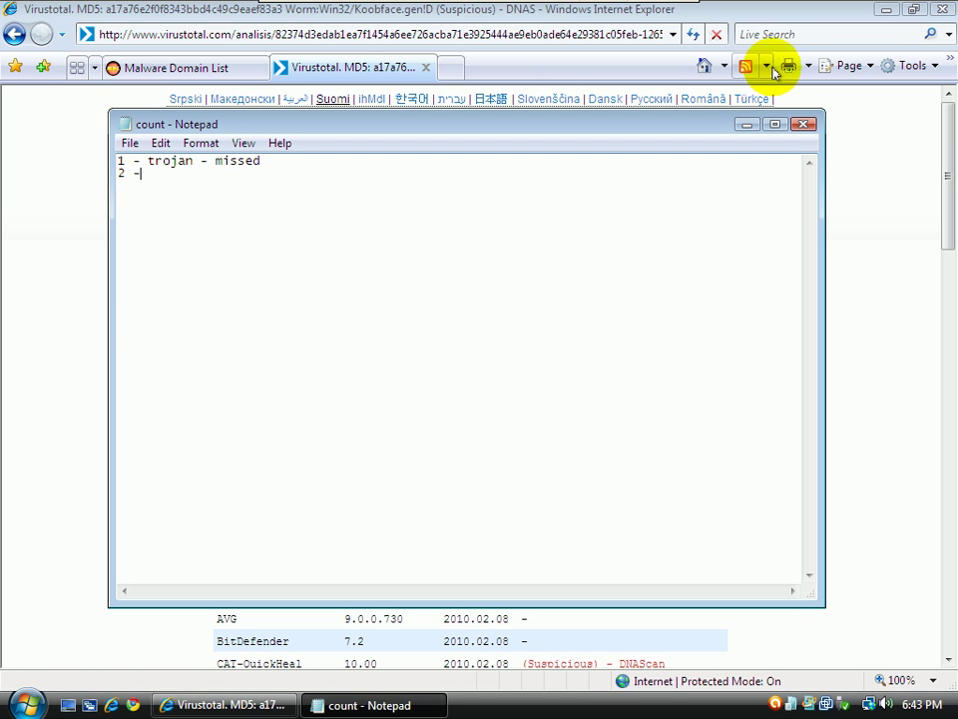
# Leave the count notes unchanged and minimize Notepad to show the VirusTotal report
pyautogui.click(127, 145)
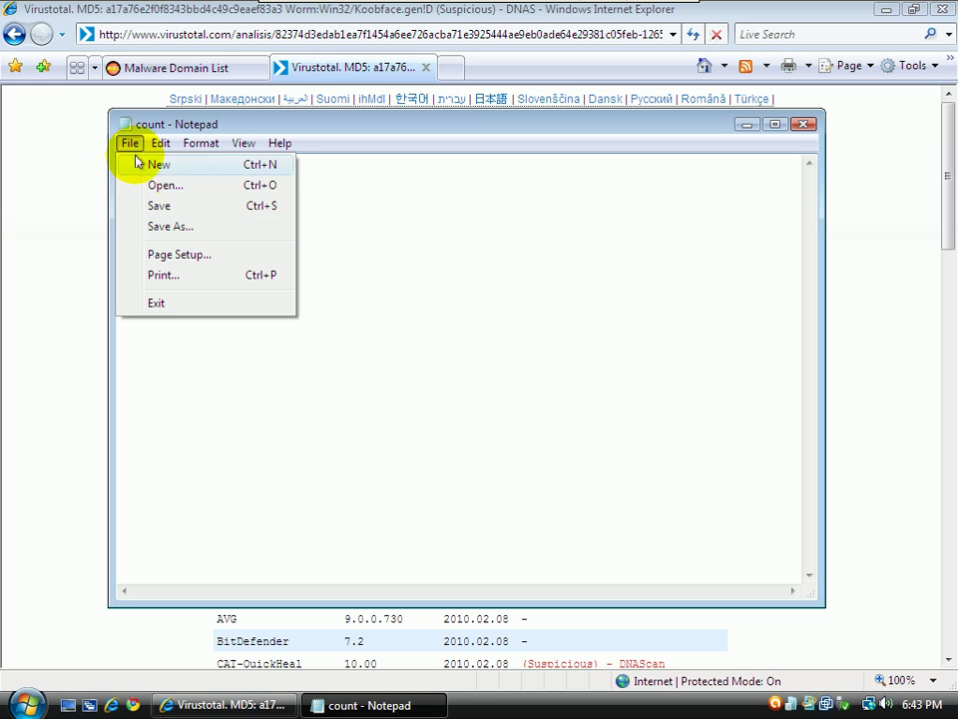
pyautogui.click(403, 300)
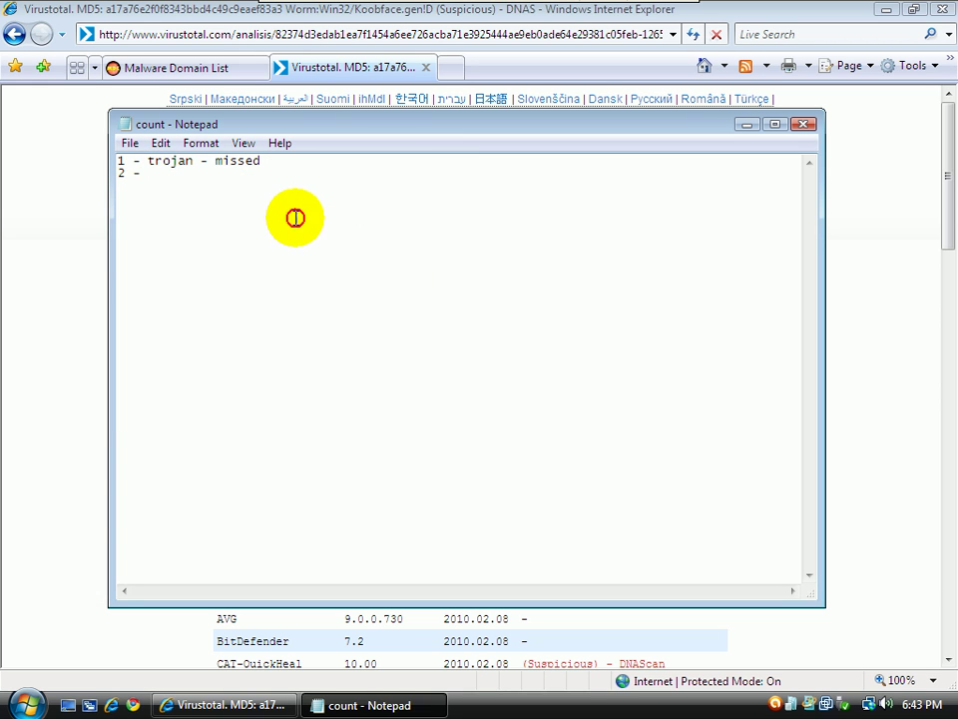
pyautogui.moveTo(296, 213); pyautogui.dragTo(8, 40)
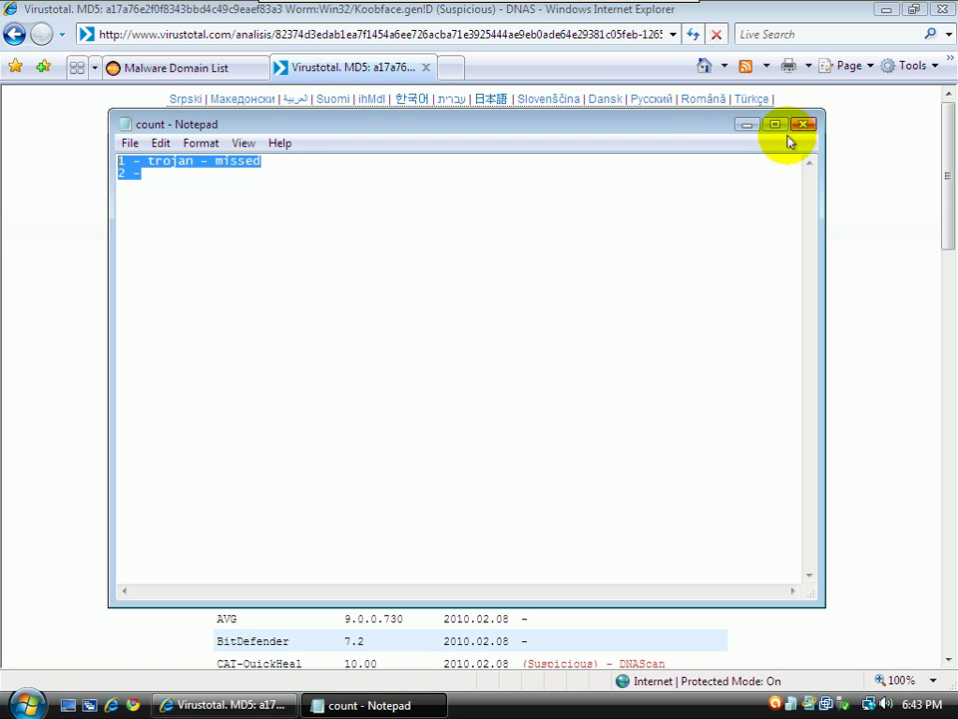
pyautogui.click(183, 179)
pyautogui.click(749, 123)
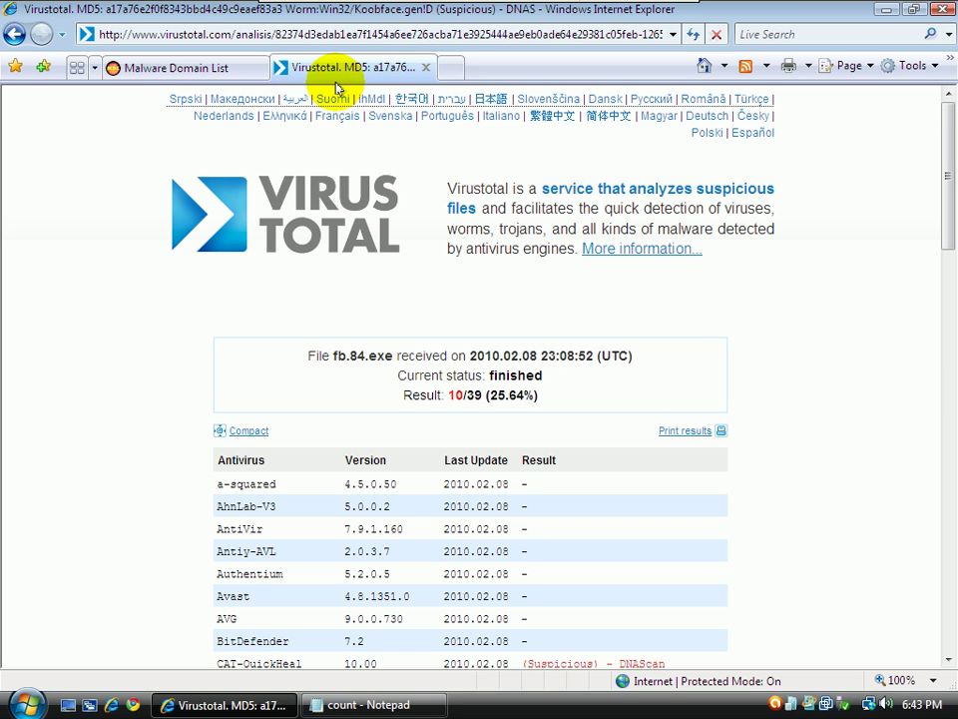
# On the Malware Domain List tab, advance two pages through the malware domain results
pyautogui.click(141, 74)
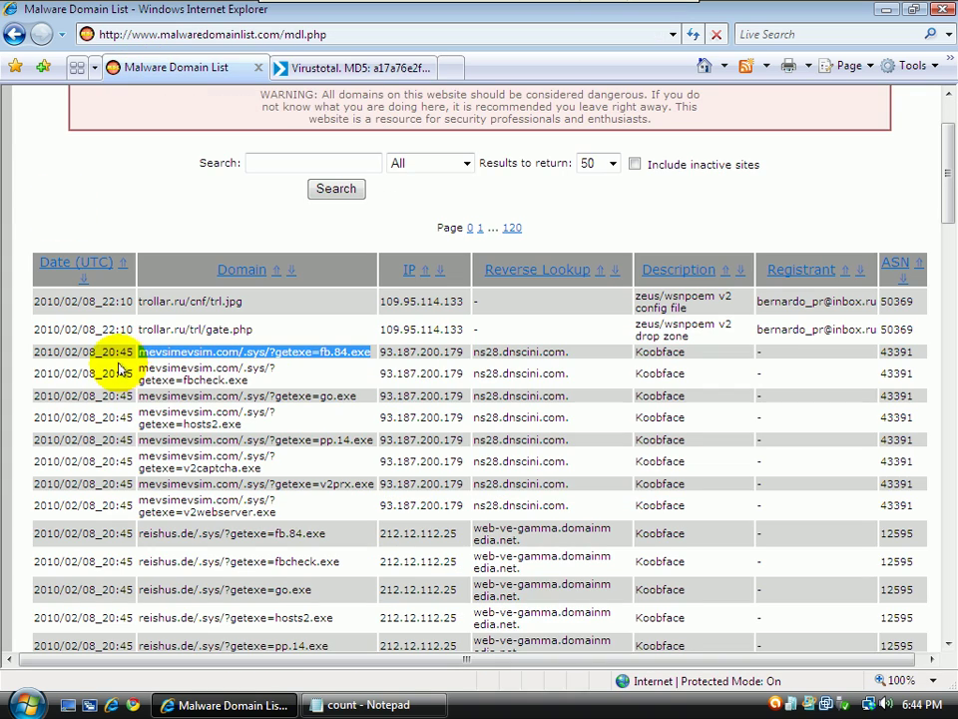
pyautogui.moveTo(946, 182); pyautogui.dragTo(946, 519)
pyautogui.moveTo(951, 544); pyautogui.dragTo(952, 619)
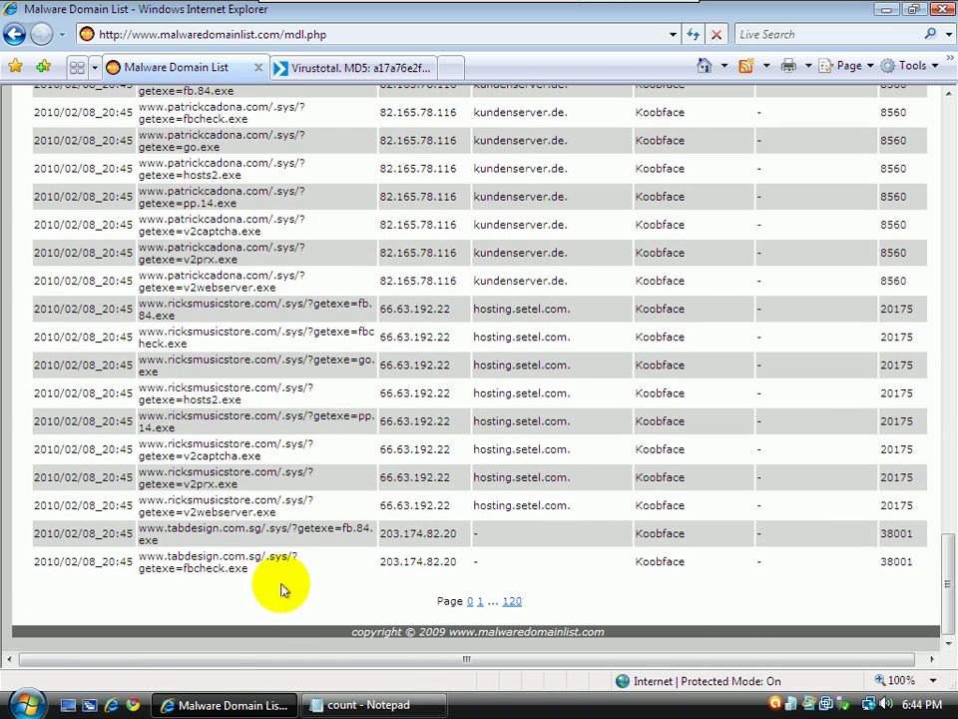
pyautogui.click(483, 600)
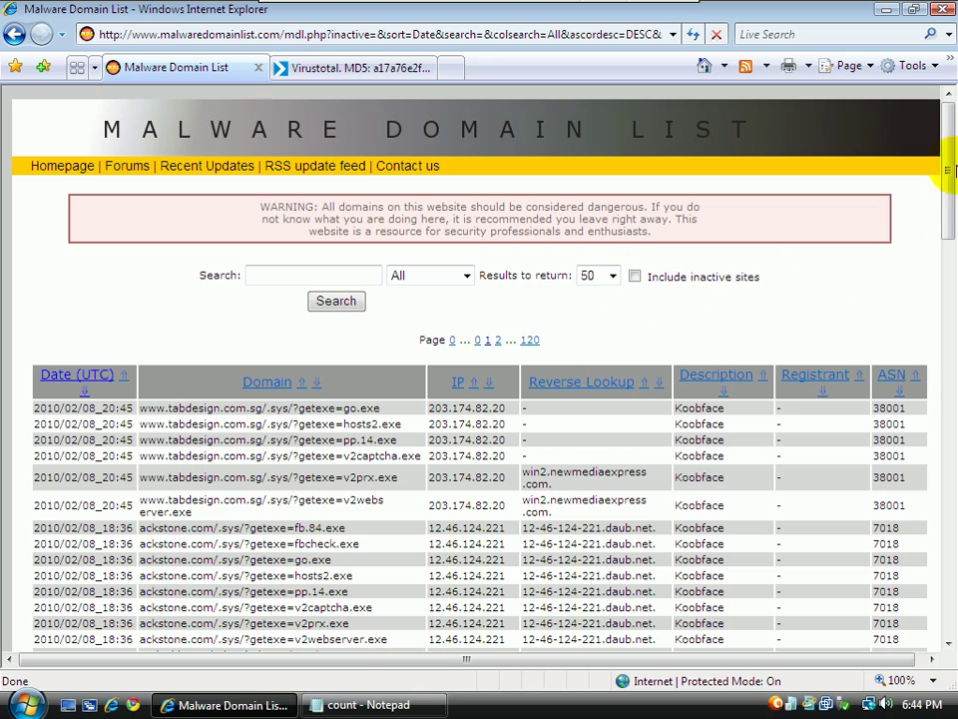
pyautogui.moveTo(953, 145); pyautogui.dragTo(950, 537)
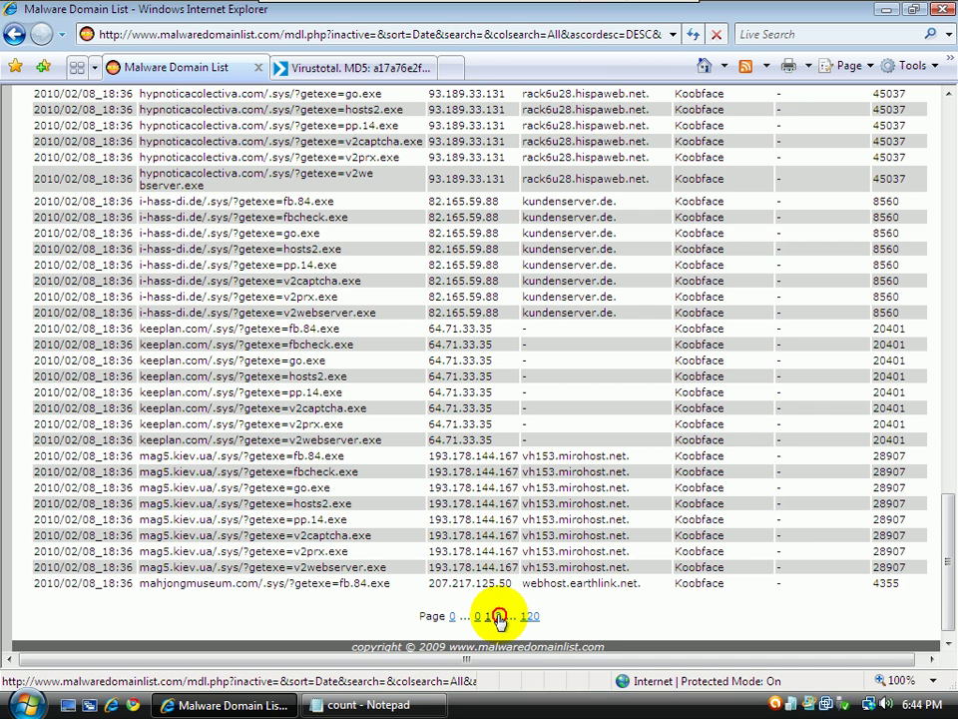
pyautogui.click(499, 617)
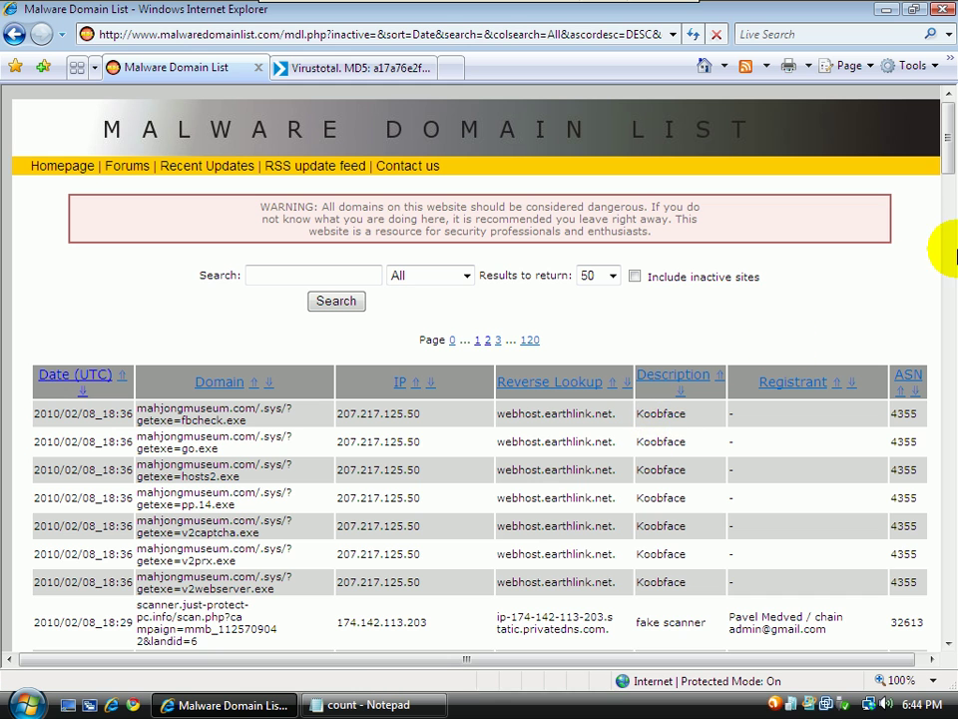
# Select the just-protect-pc.info fake antivirus URL and return to the VirusTotal tab's address
pyautogui.moveTo(948, 167); pyautogui.dragTo(947, 231)
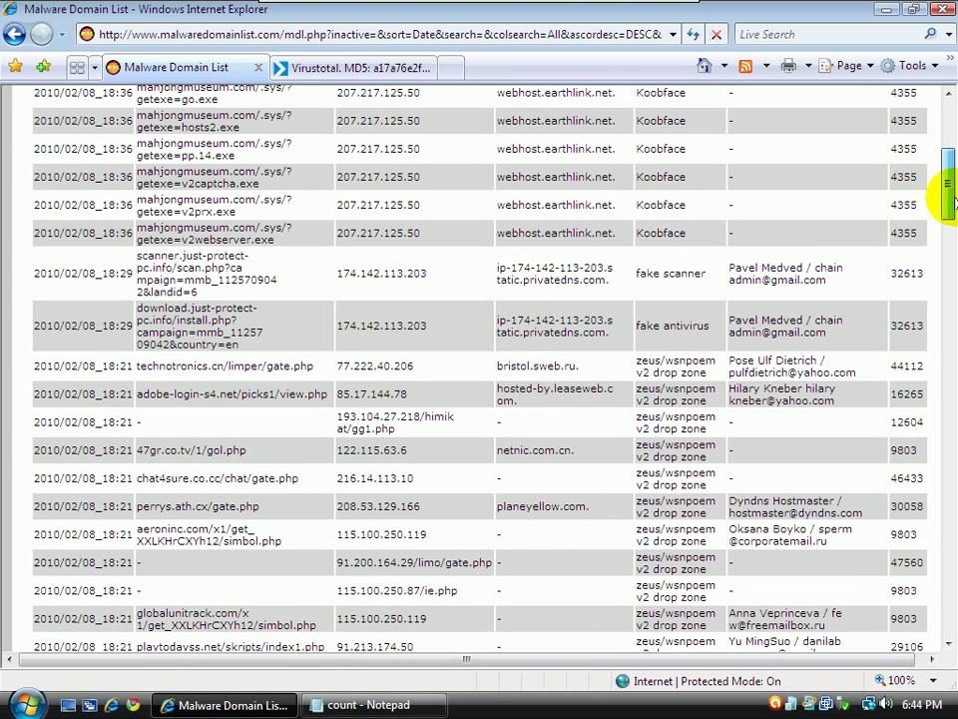
pyautogui.moveTo(238, 343); pyautogui.dragTo(137, 317)
pyautogui.hotkey('ctrl', 'c')
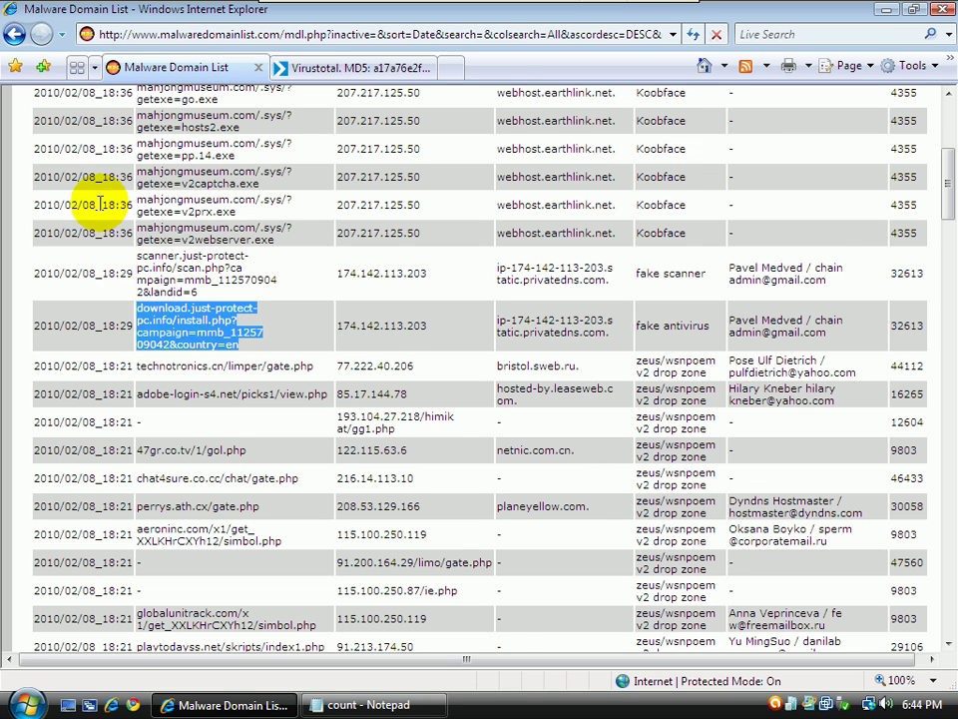
pyautogui.click(300, 67)
pyautogui.click(302, 34)
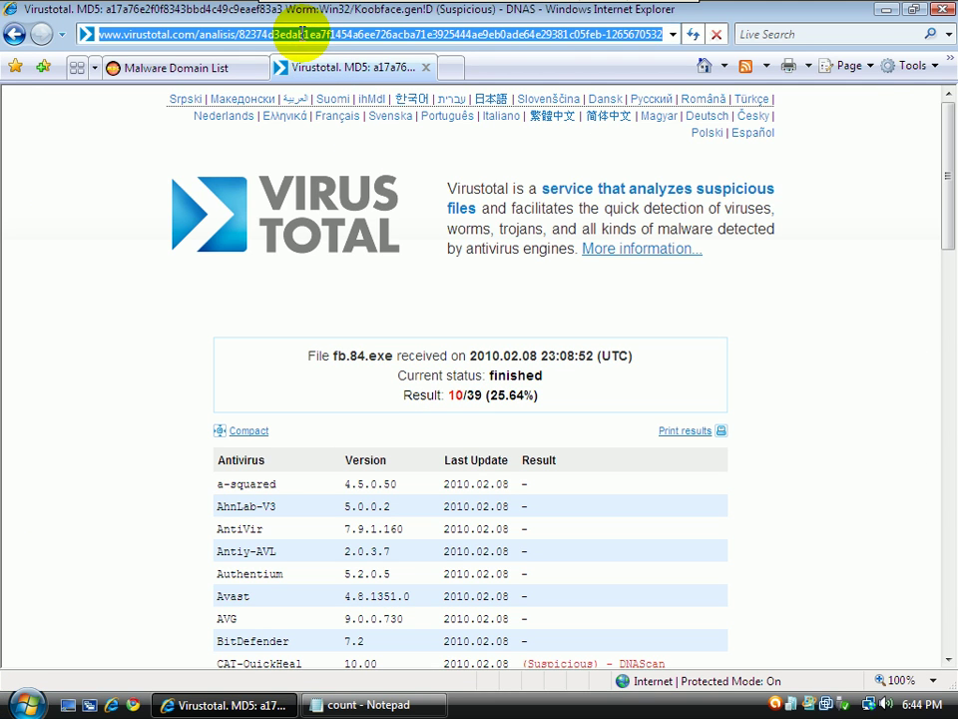
# Load the pasted fake antivirus URL, run AntivirusInstaller.exe through the security prompts, then minimize the browser
pyautogui.hotkey('ctrl', 'v')
pyautogui.press('Return')
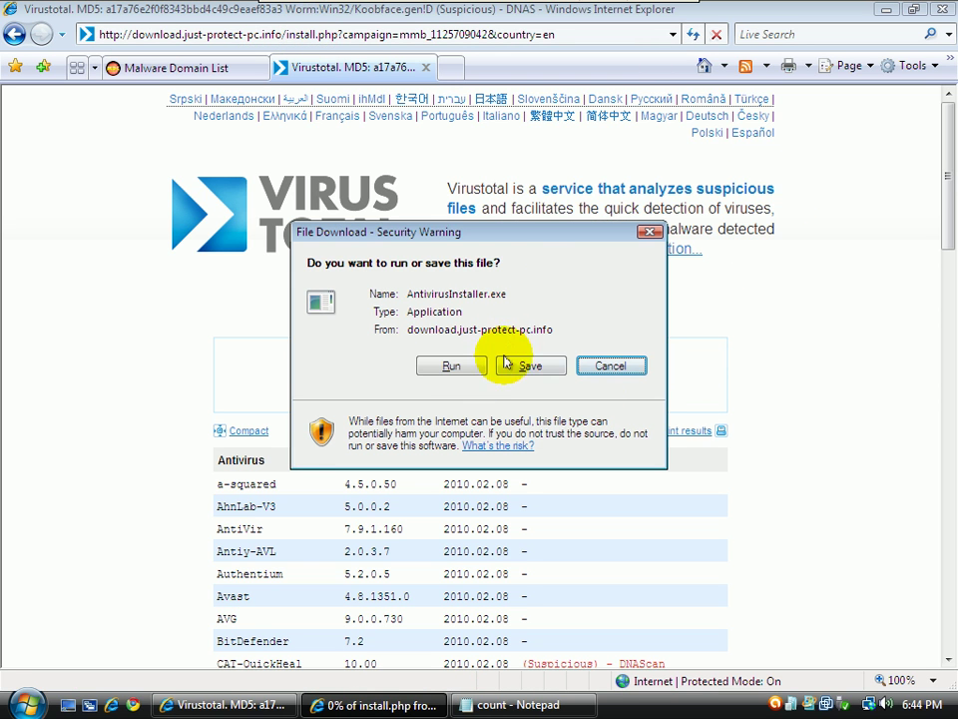
pyautogui.click(447, 366)
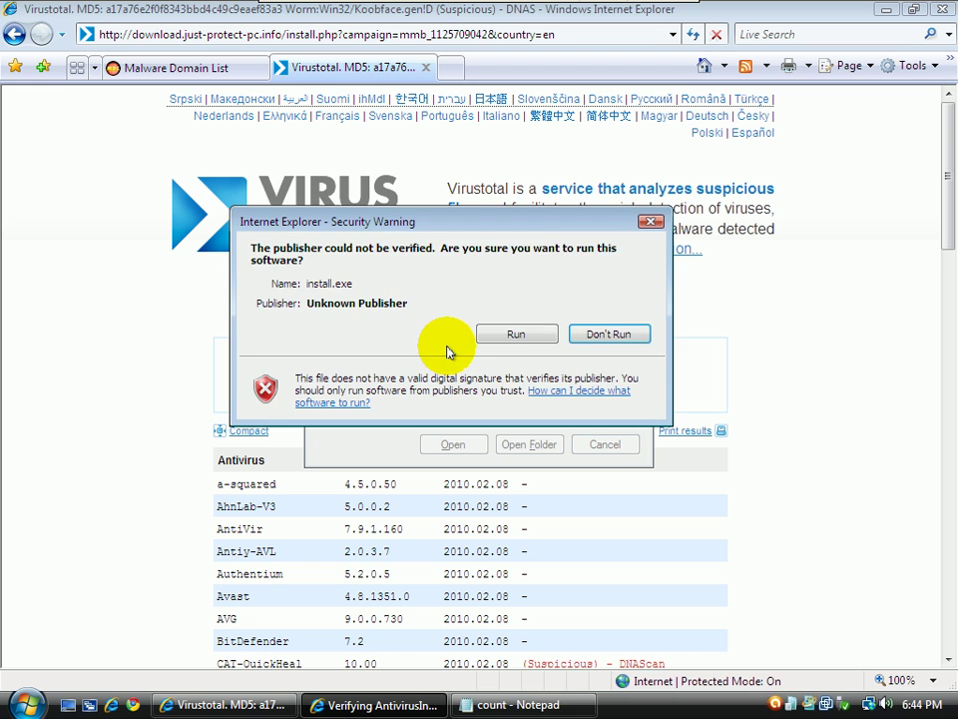
pyautogui.click(514, 333)
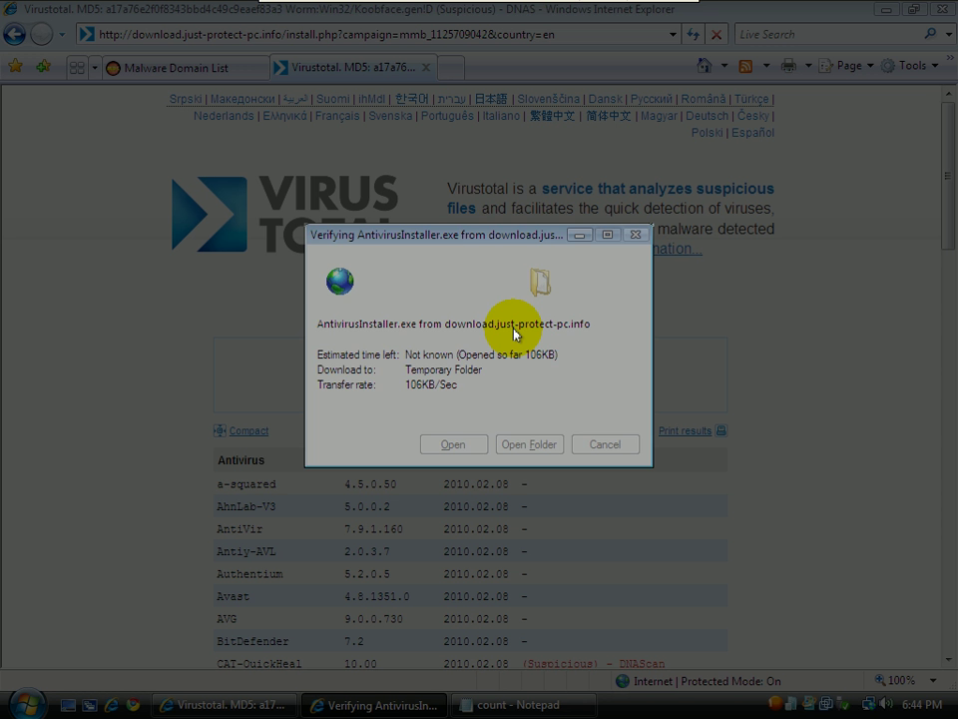
pyautogui.click(460, 400)
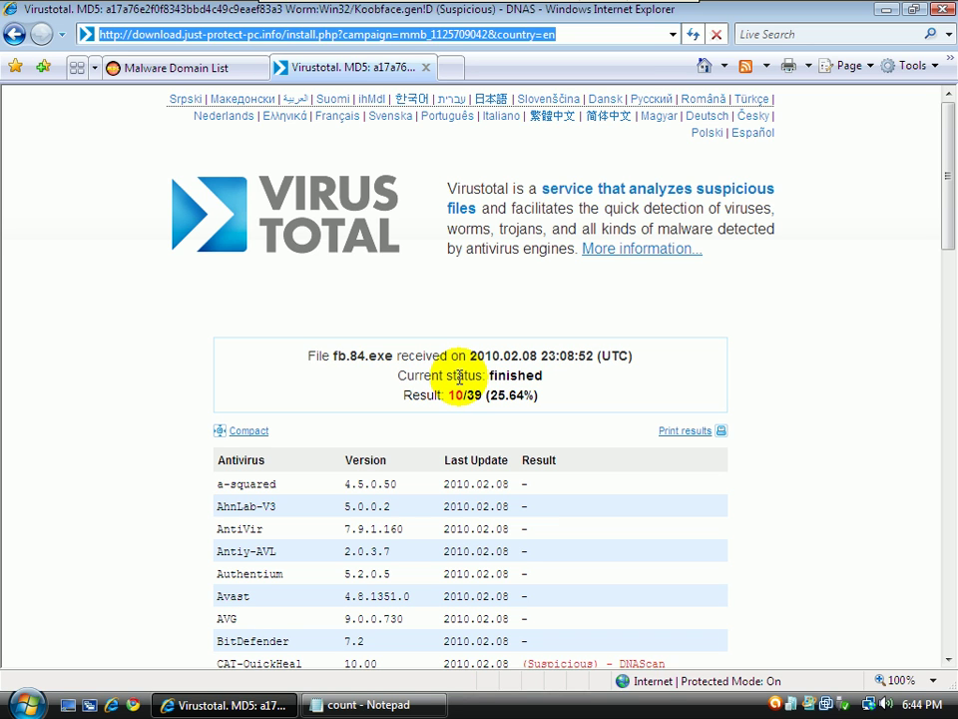
pyautogui.click(891, 11)
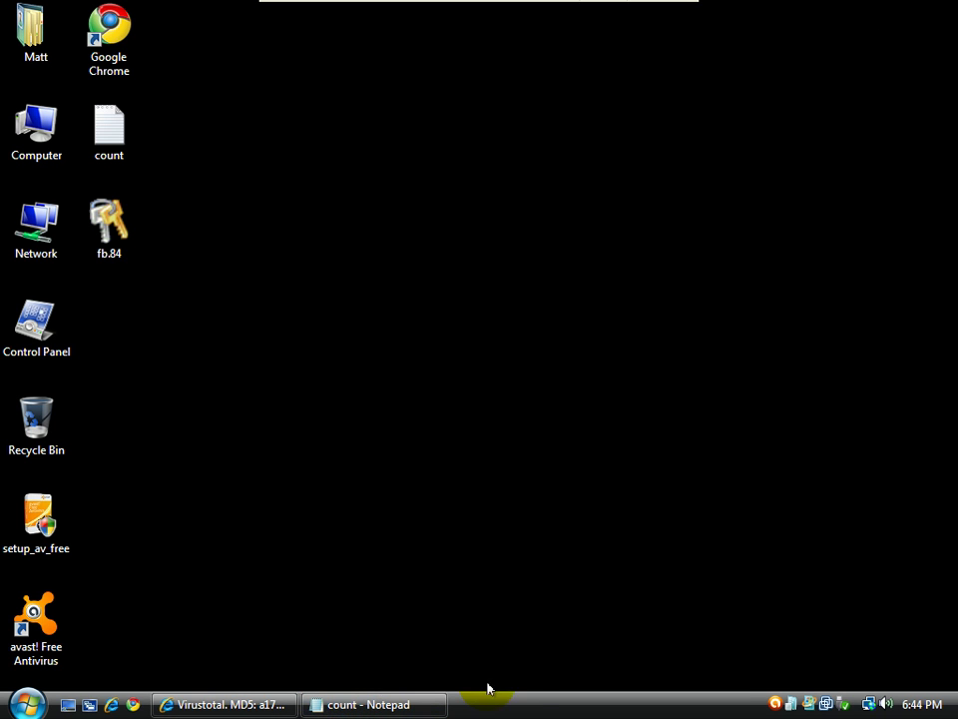
# Open Task Manager, select install[1].exe, move it right, and restore the count notes
pyautogui.rightClick(527, 703)
pyautogui.click(599, 631)
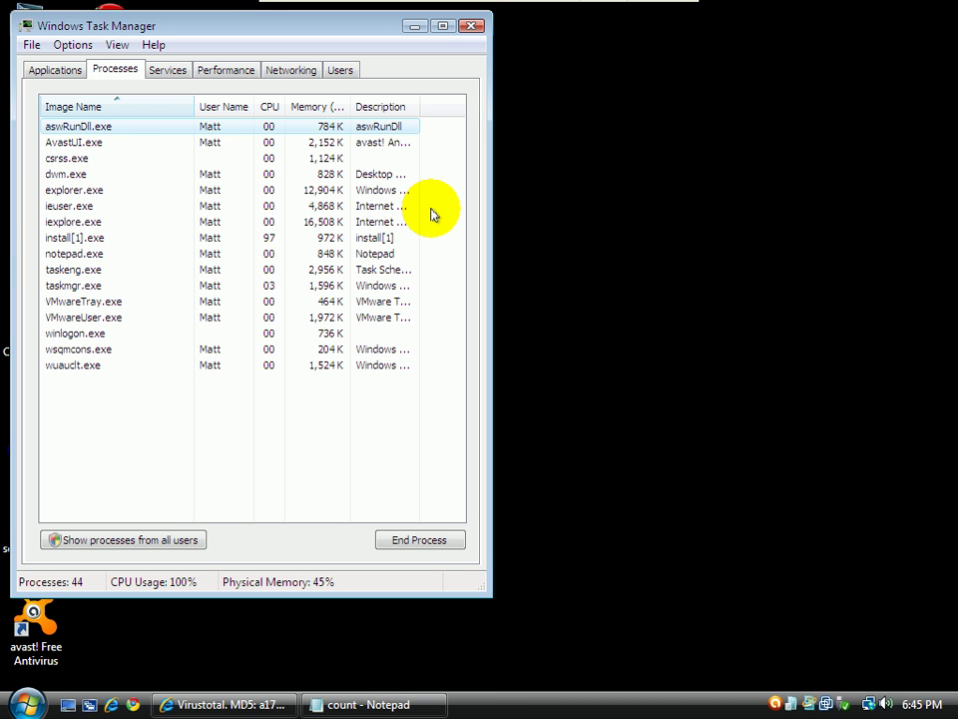
pyautogui.click(54, 238)
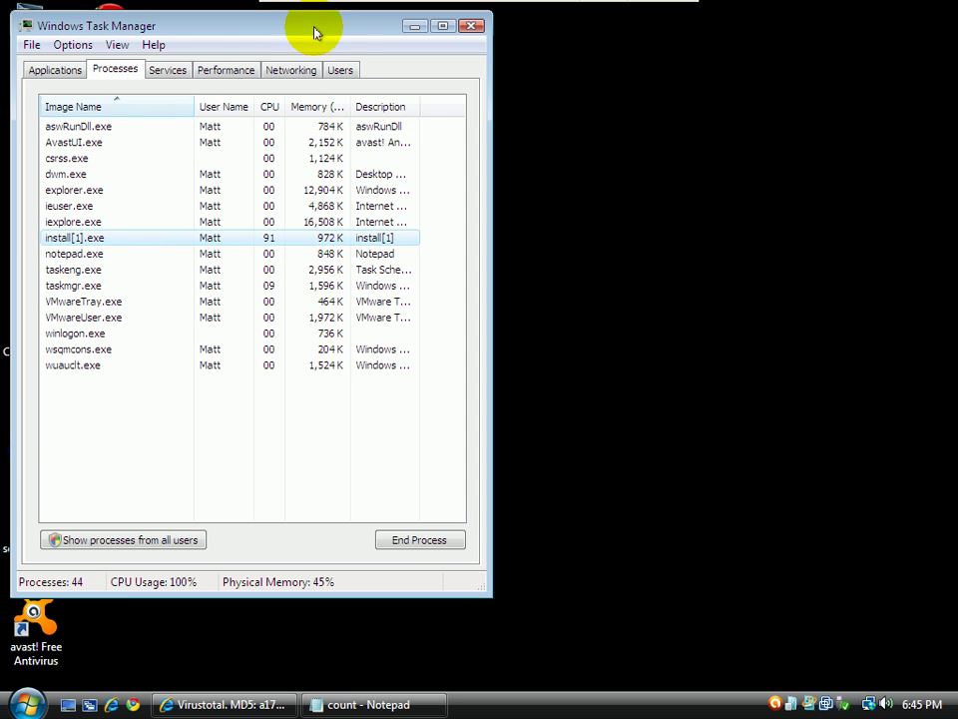
pyautogui.moveTo(268, 30); pyautogui.dragTo(728, 36)
pyautogui.click(344, 705)
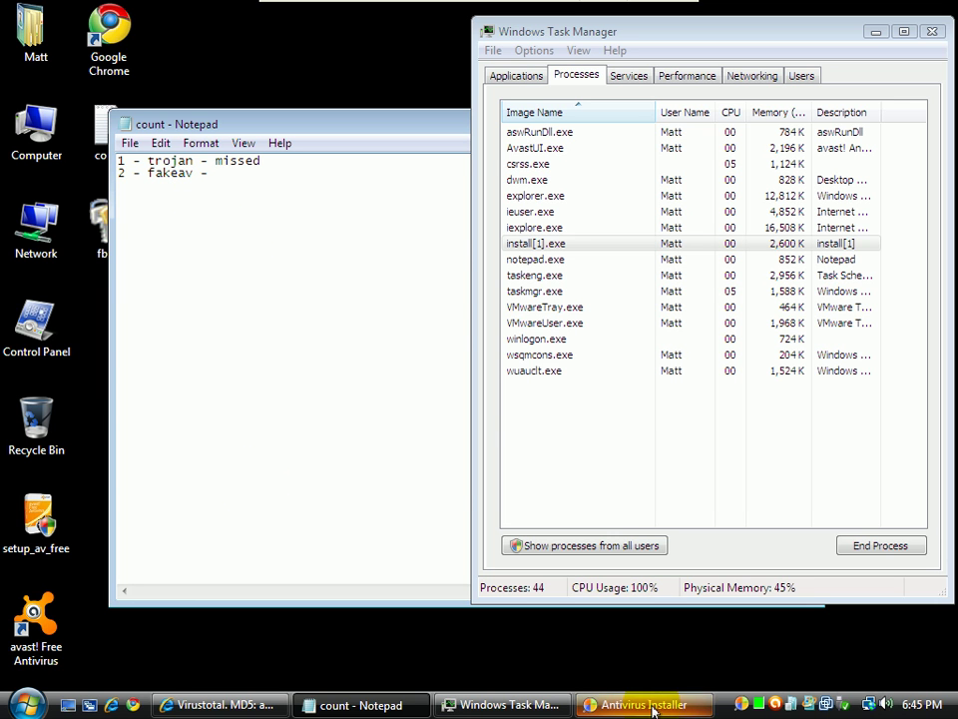
# Move the Antivirus Installer window left and start its installation with Next
pyautogui.moveTo(360, 231); pyautogui.dragTo(50, 231)
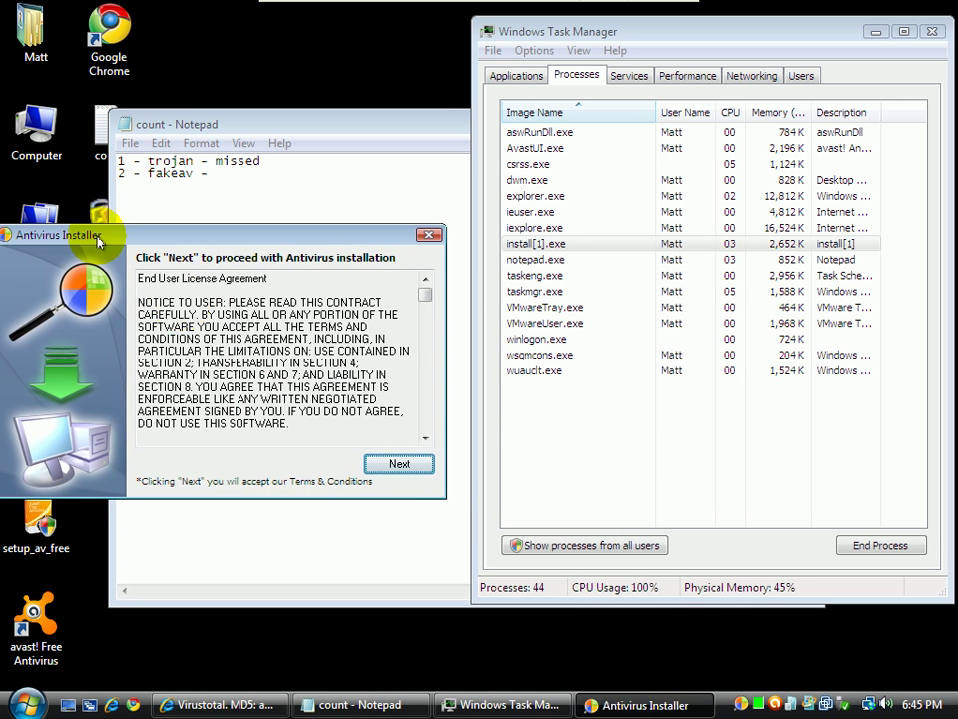
pyautogui.click(379, 462)
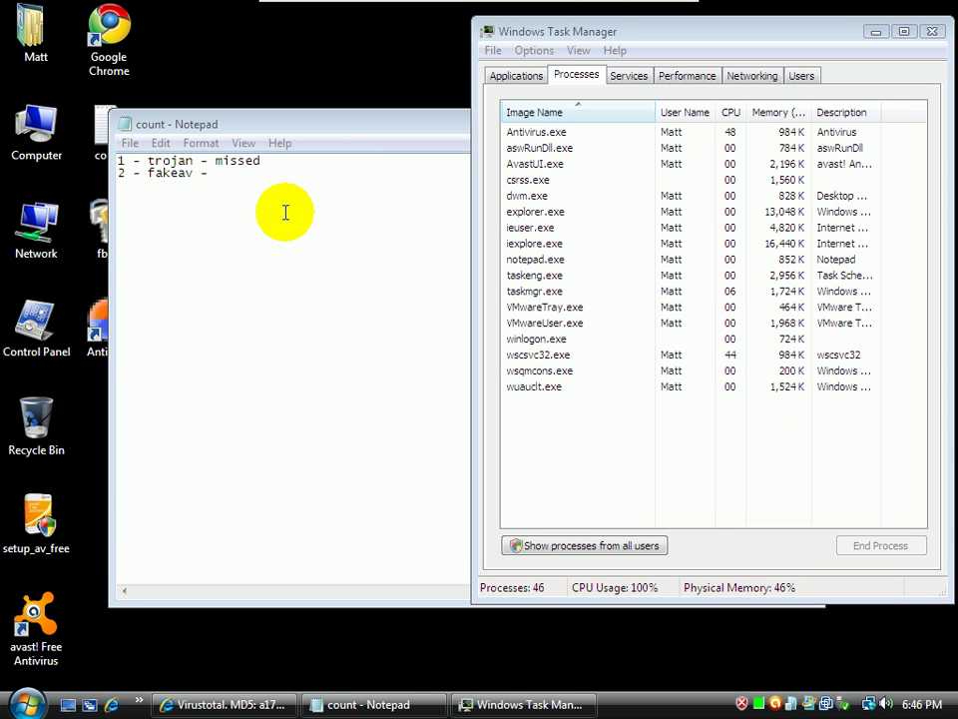
# Mark fakeav as missed in the count notes and reposition Task Manager beside the fake antivirus
pyautogui.click(269, 174)
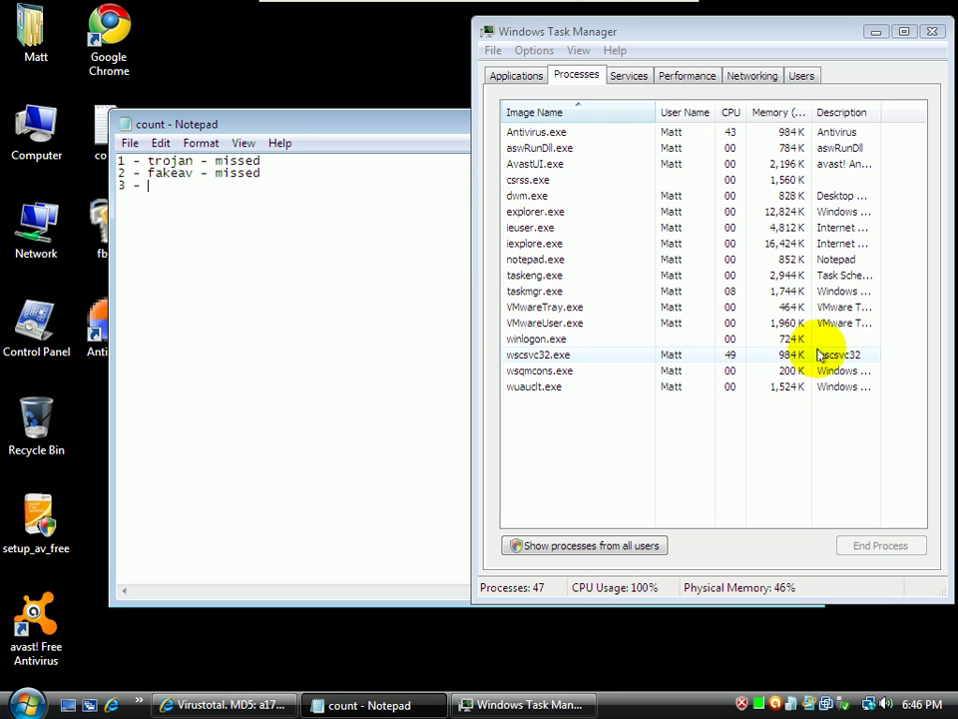
pyautogui.click(714, 131)
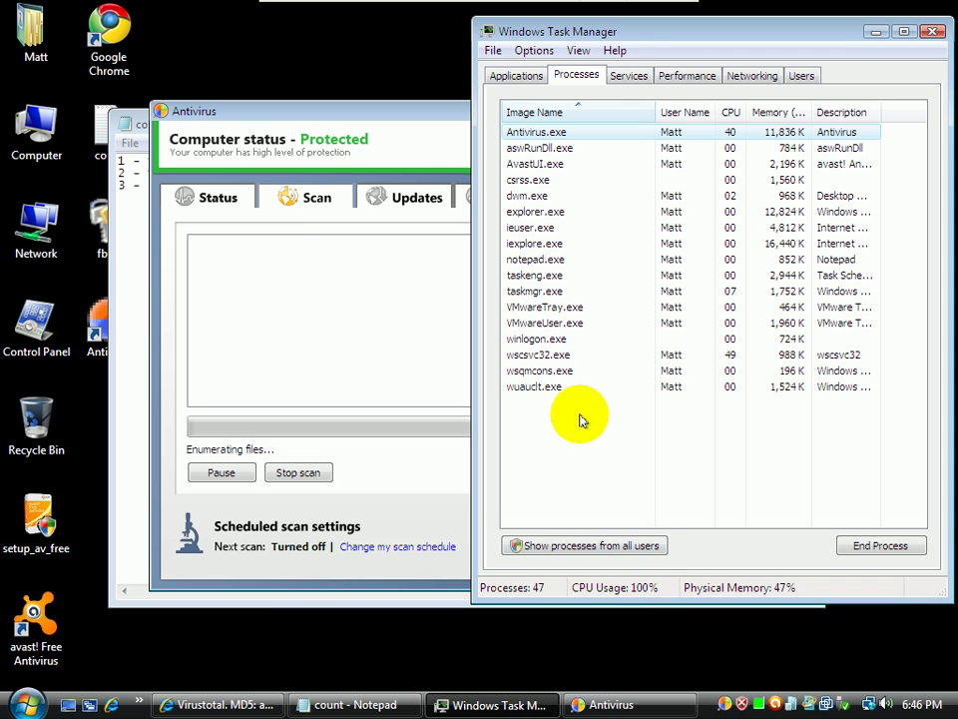
pyautogui.click(322, 115)
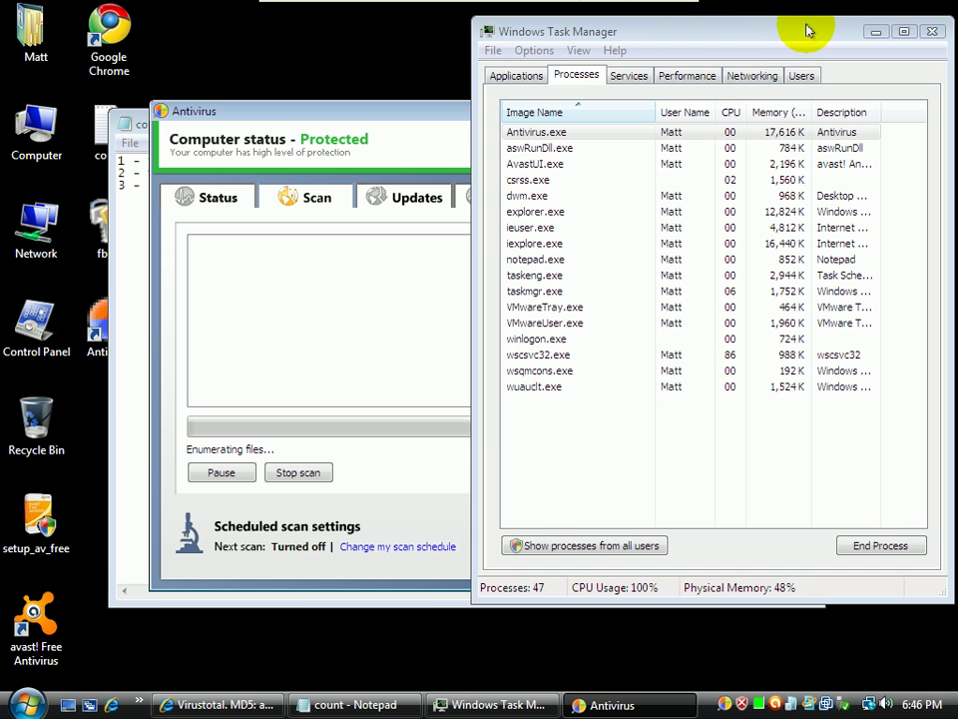
pyautogui.moveTo(763, 34); pyautogui.dragTo(936, 77)
pyautogui.moveTo(748, 77); pyautogui.dragTo(435, 71)
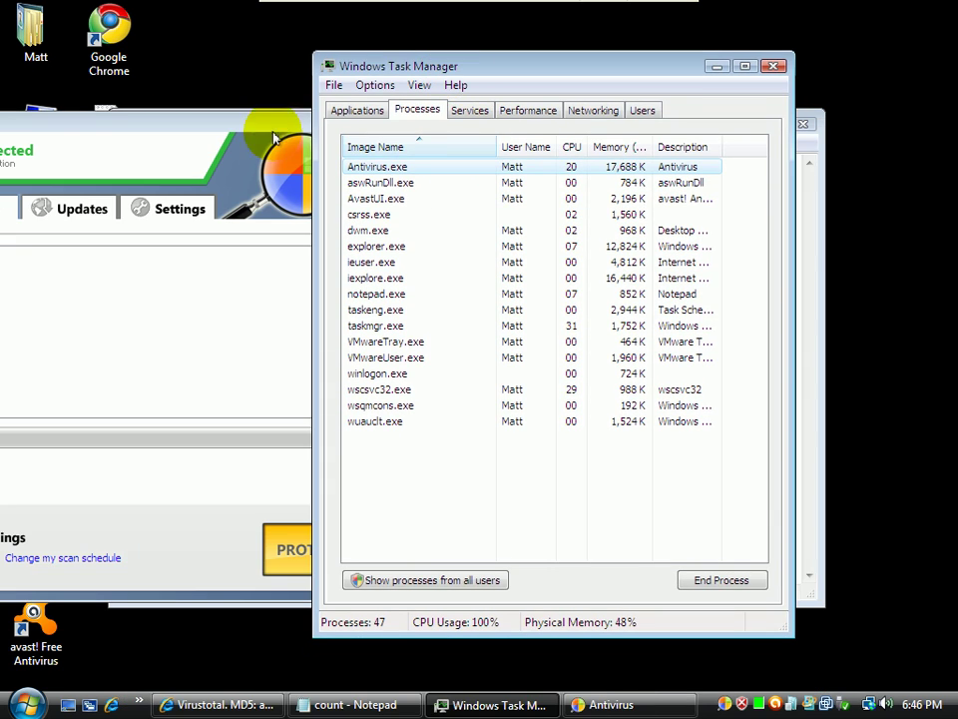
# End the wscsvc32.exe and Antivirus.exe processes in Task Manager
pyautogui.click(467, 390)
pyautogui.click(722, 579)
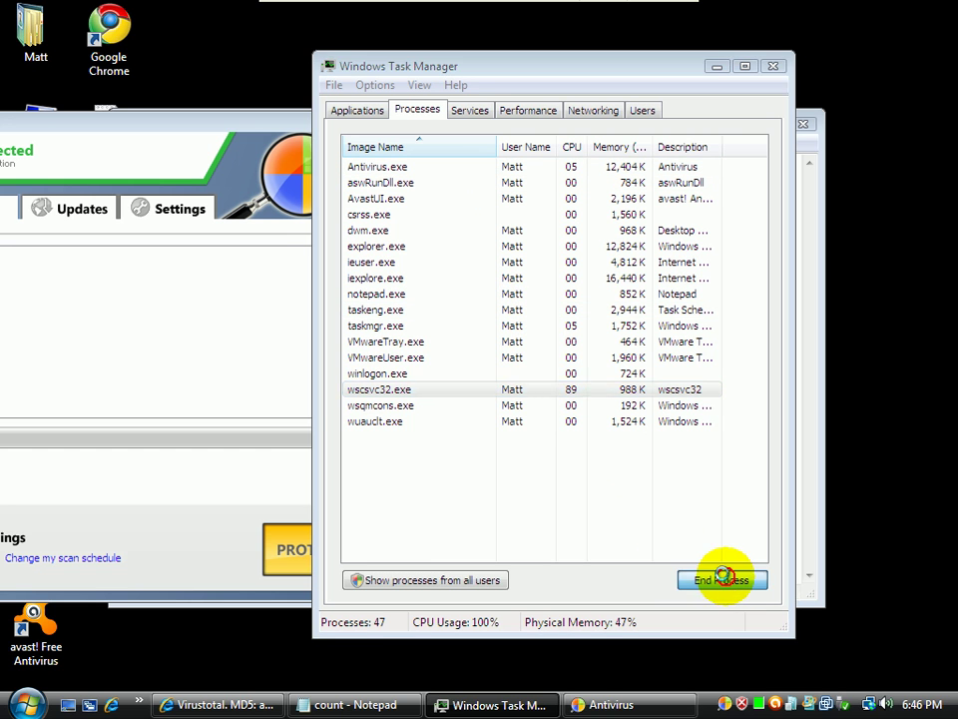
pyautogui.click(513, 387)
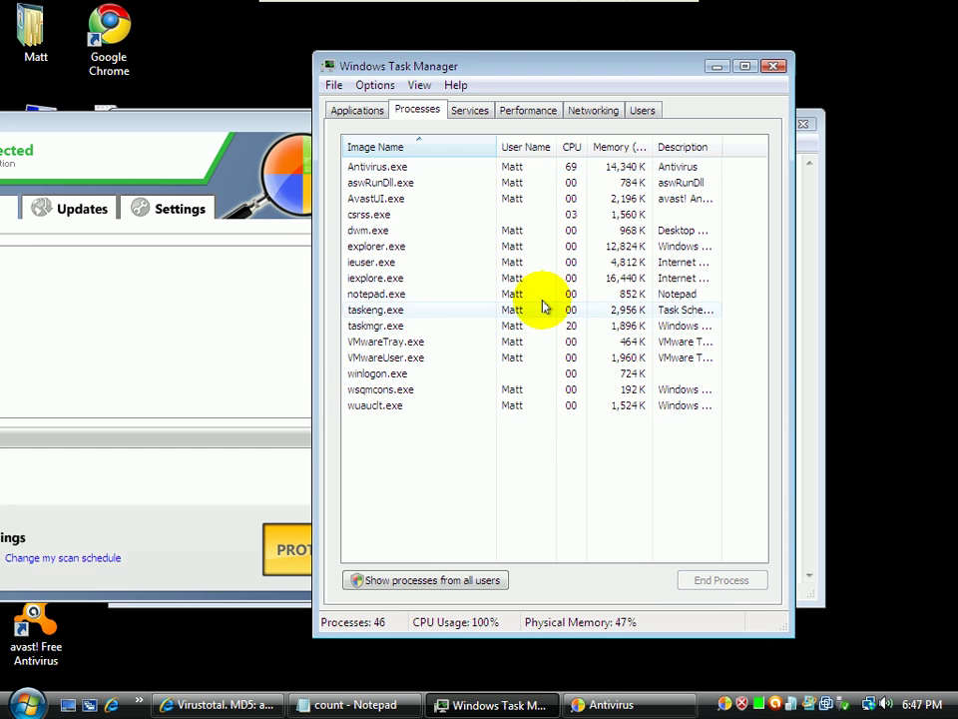
pyautogui.click(497, 168)
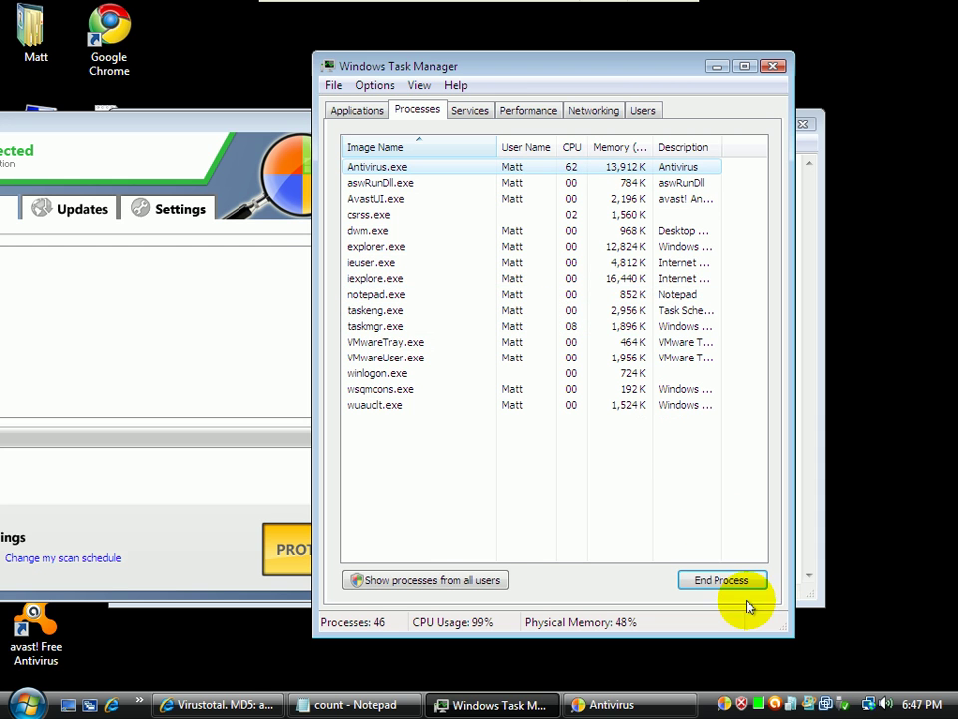
pyautogui.click(721, 579)
pyautogui.click(499, 386)
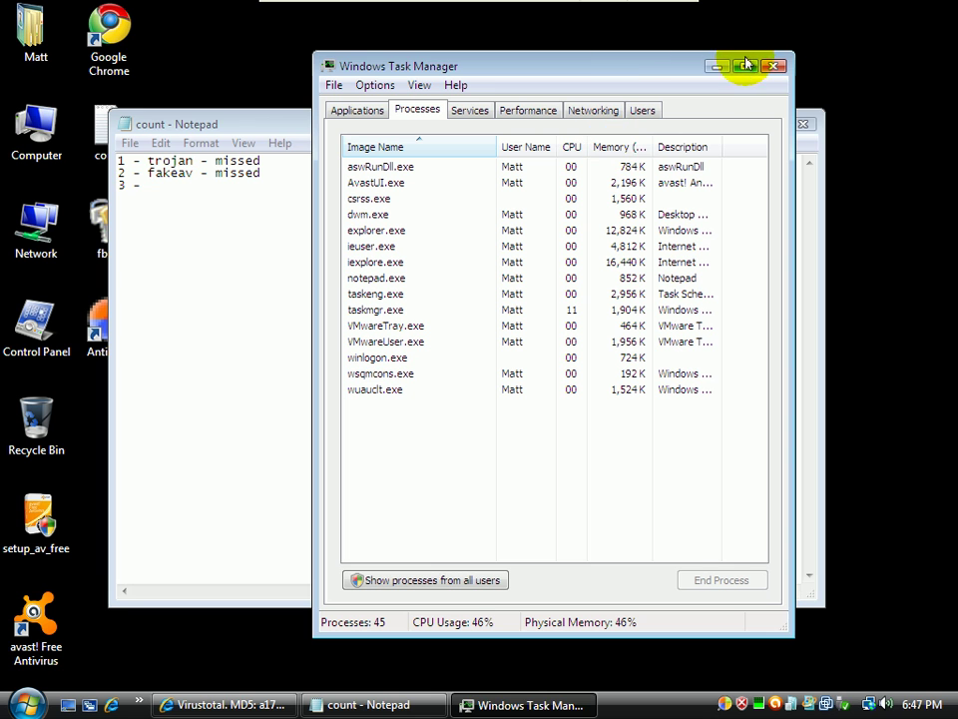
# Save the count file and exit the virtual machine's full-screen view
pyautogui.click(130, 143)
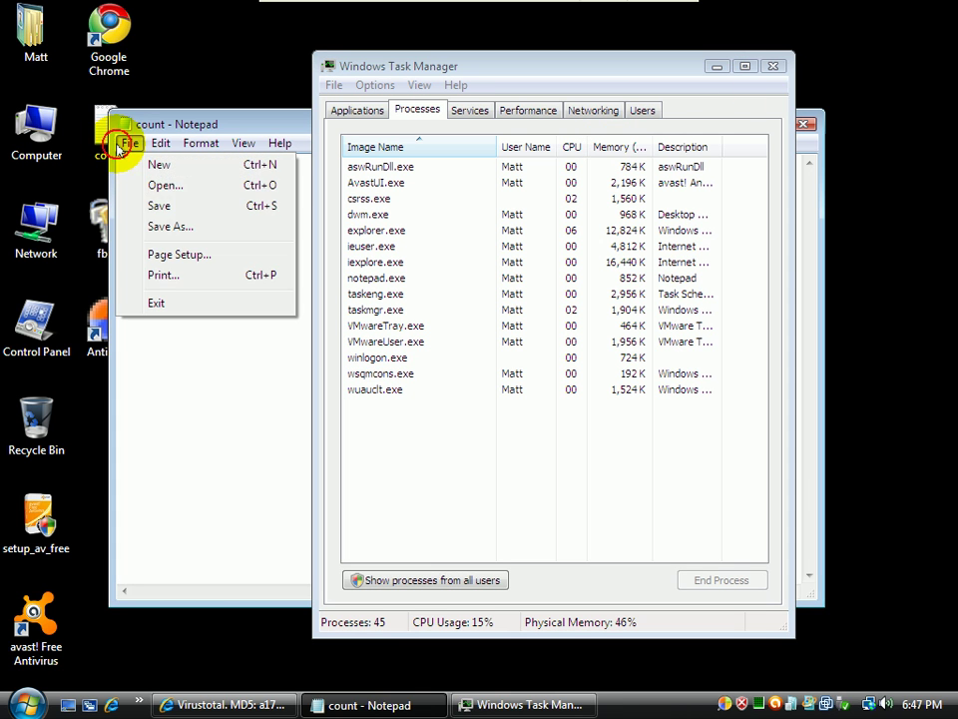
pyautogui.click(171, 214)
pyautogui.click(665, 12)
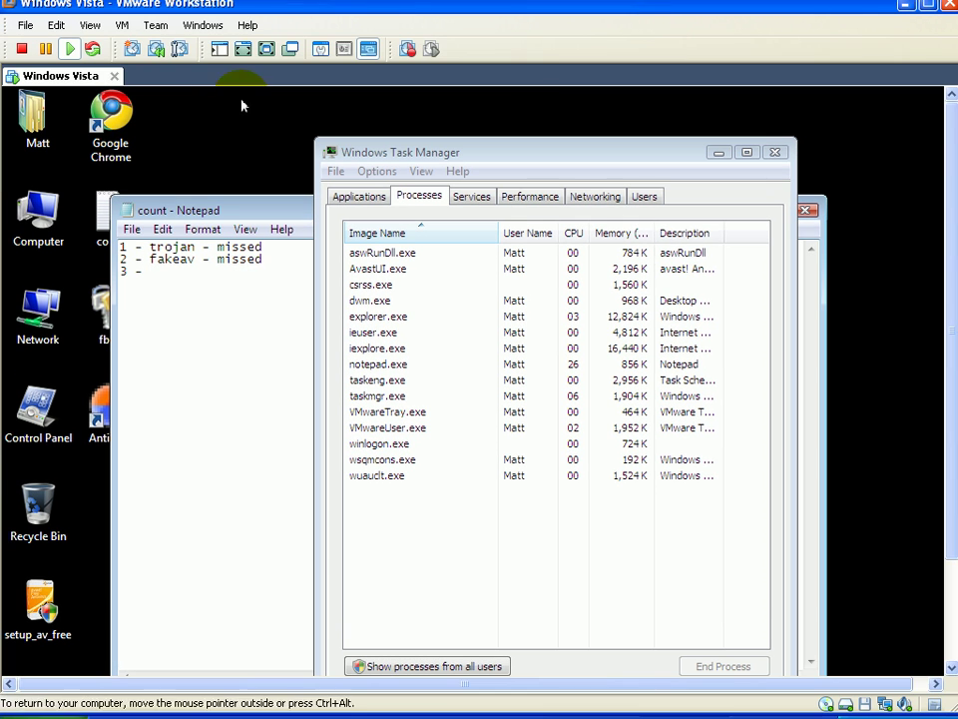
# Close the count notes, minimize Task Manager, and move the count icon to the desktop's right edge
pyautogui.moveTo(122, 14); pyautogui.dragTo(89, 6)
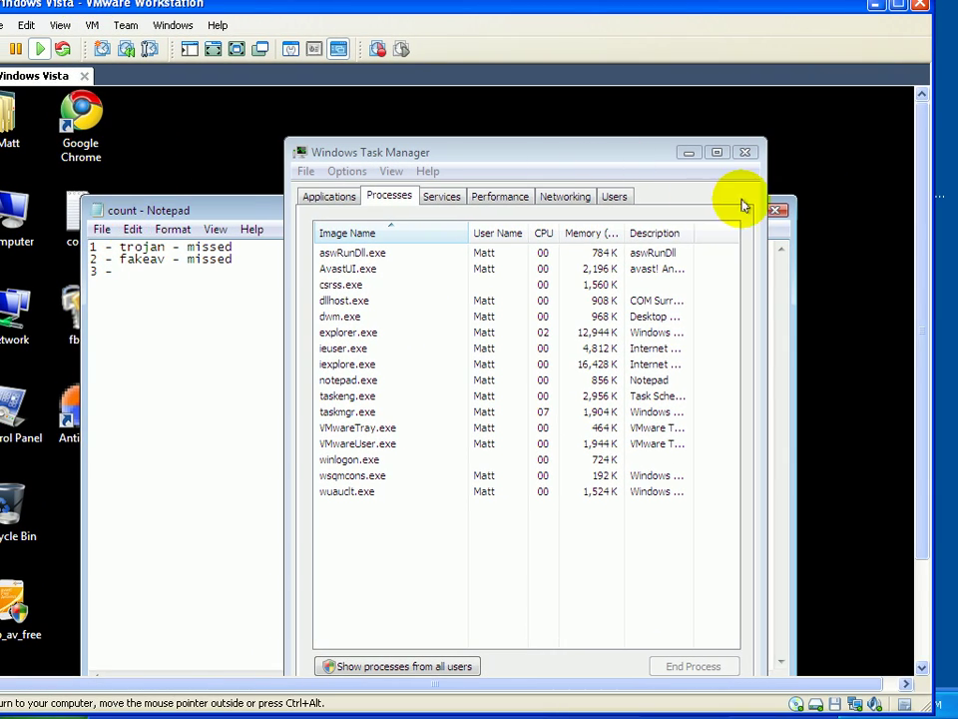
pyautogui.click(776, 210)
pyautogui.click(678, 153)
pyautogui.moveTo(81, 214); pyautogui.dragTo(904, 224)
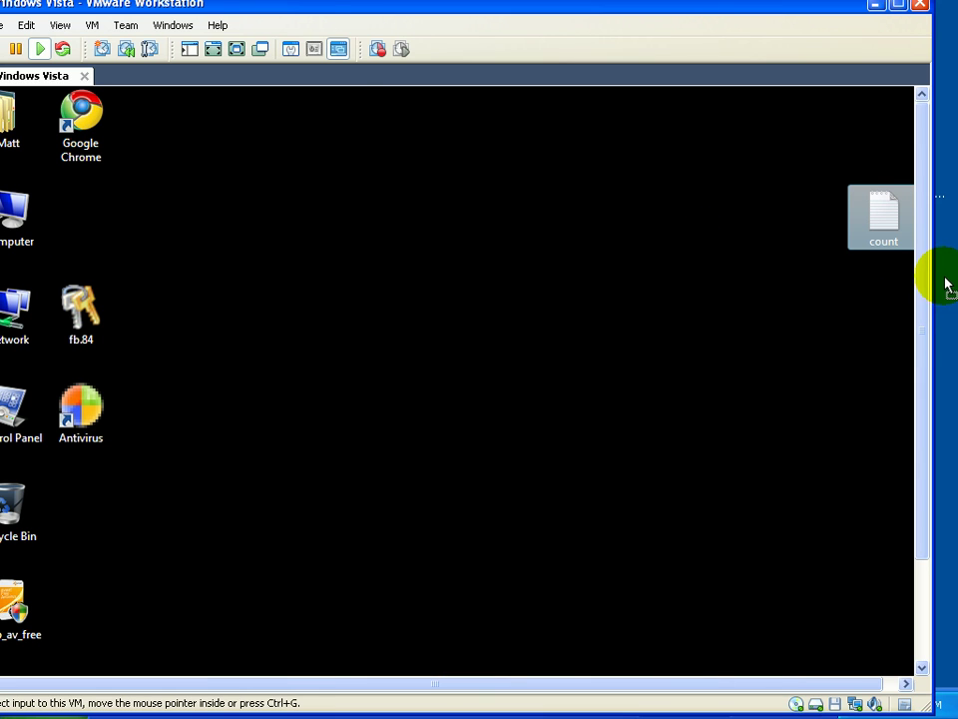
pyautogui.moveTo(944, 277); pyautogui.dragTo(949, 277)
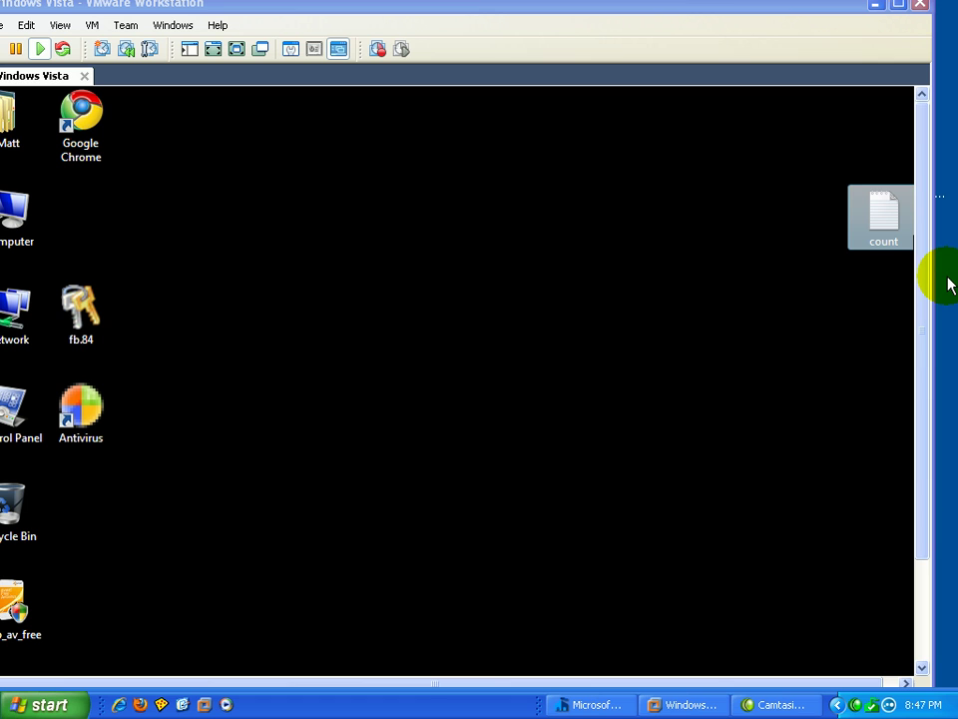
# Maximize the VMware window, return to full screen, and restore Internet Explorer's VirusTotal report
pyautogui.click(453, 8)
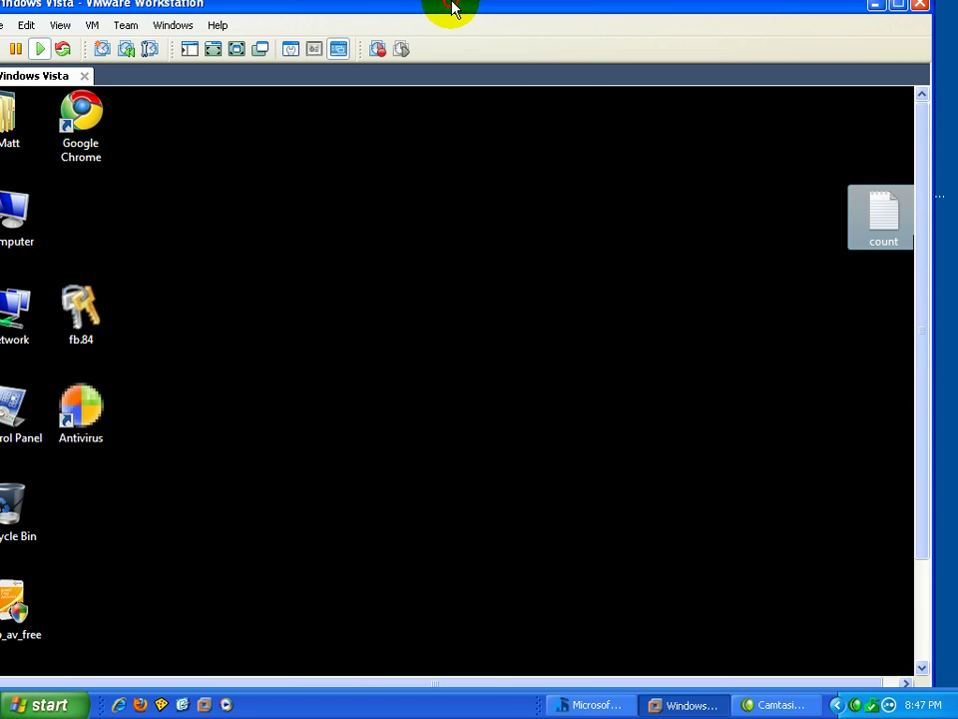
pyautogui.doubleClick(452, 8)
pyautogui.click(264, 62)
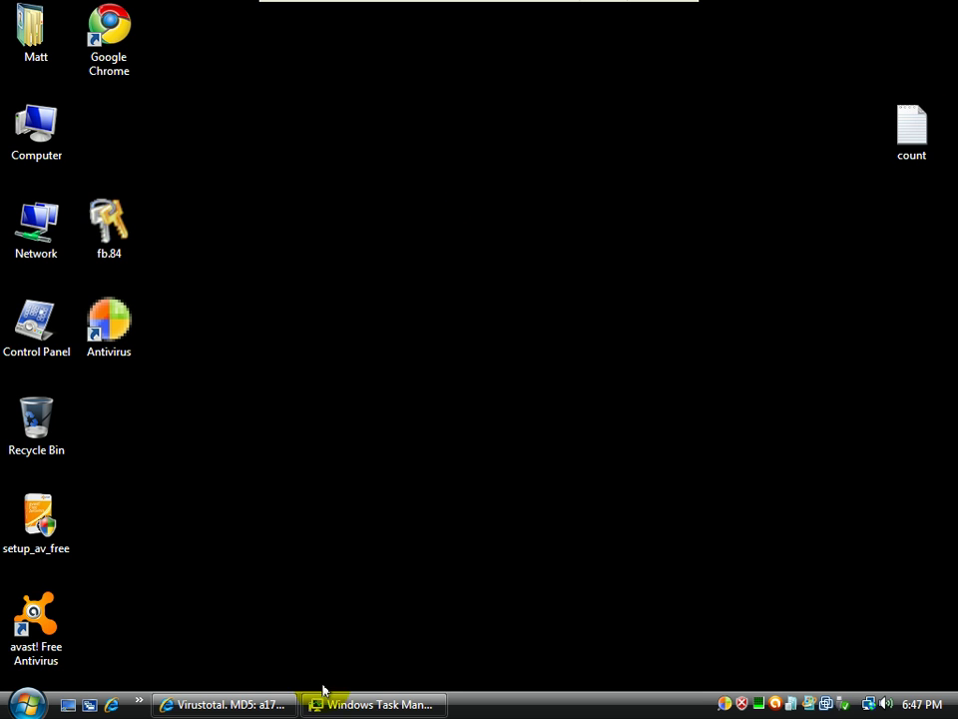
pyautogui.click(210, 704)
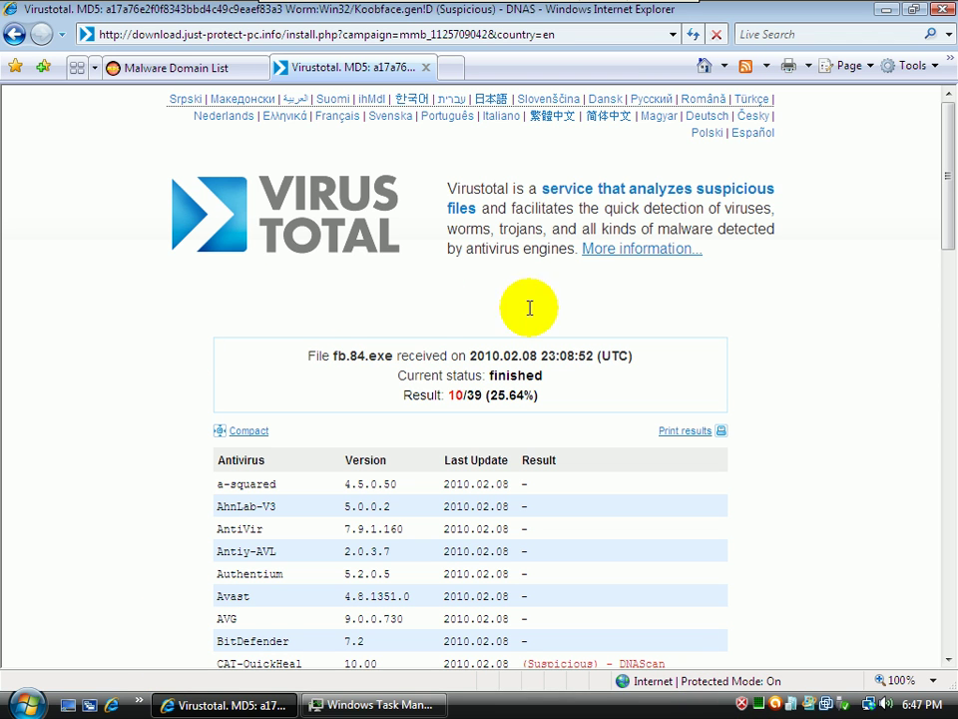
# Return to the Malware Domain List tab and select the TDSS entry's comicscaner.cn/updt/setupt address
pyautogui.click(13, 35)
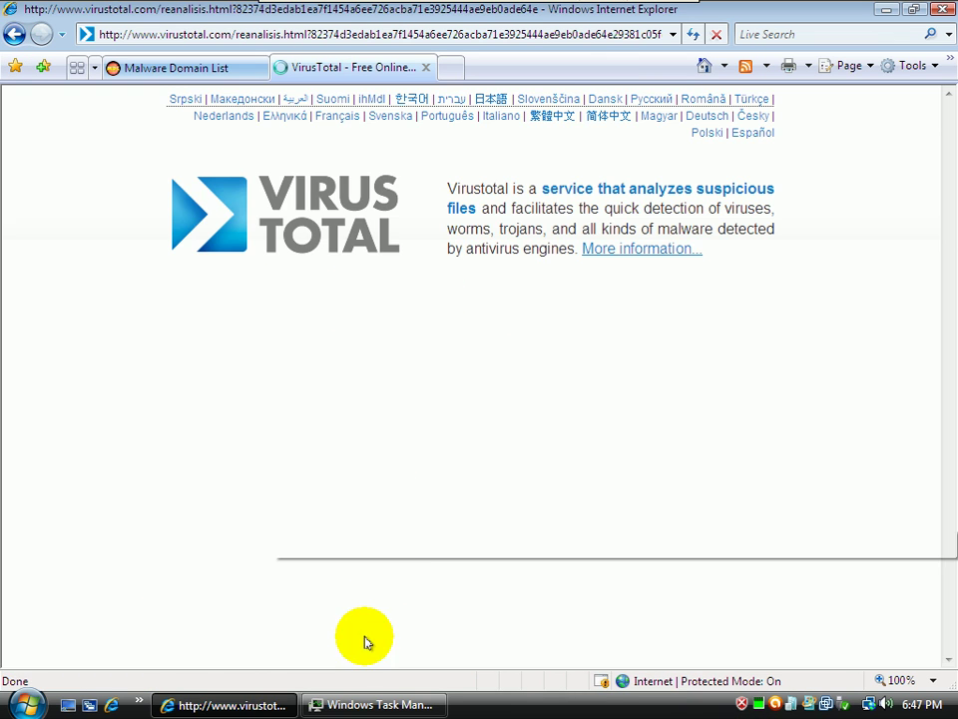
pyautogui.click(204, 70)
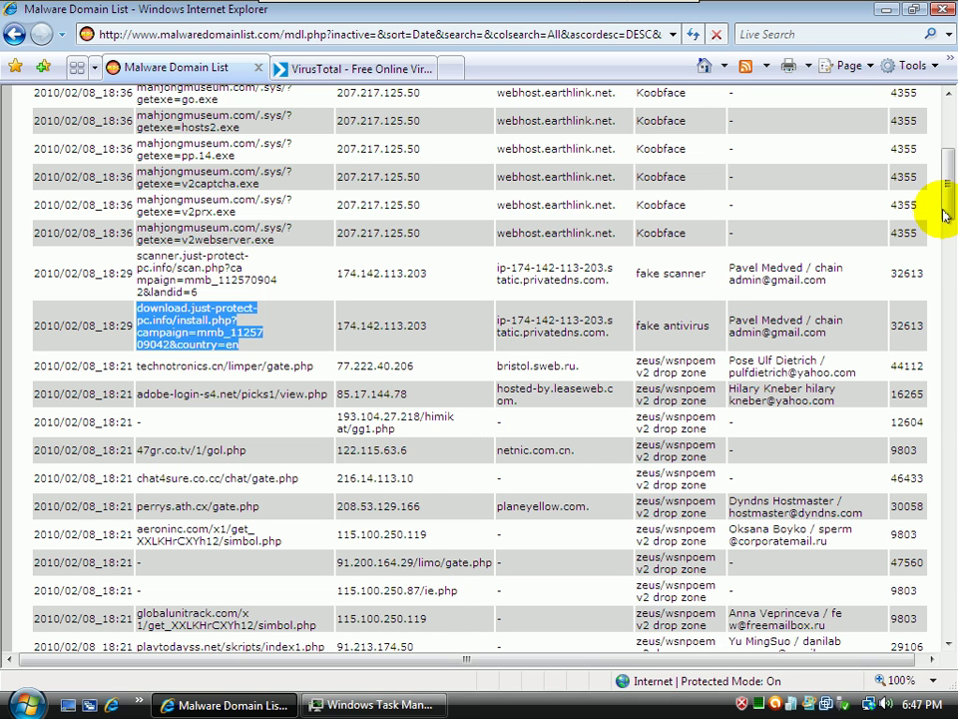
pyautogui.moveTo(947, 208); pyautogui.dragTo(951, 249)
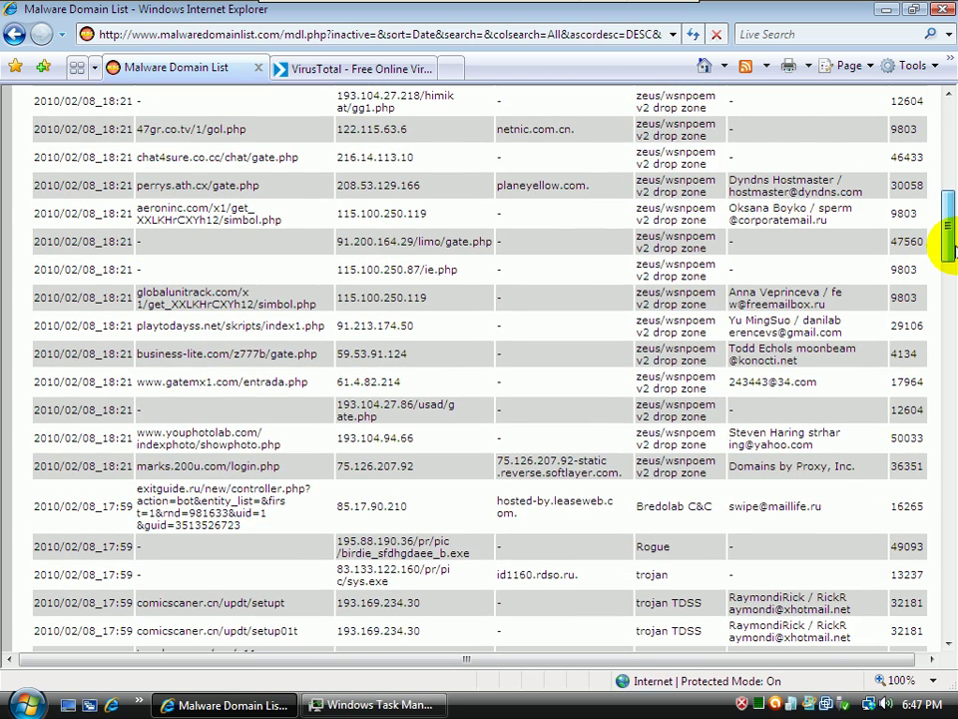
pyautogui.moveTo(949, 247); pyautogui.dragTo(949, 269)
pyautogui.moveTo(295, 440); pyautogui.dragTo(139, 440)
pyautogui.hotkey('ctrl', 'c')
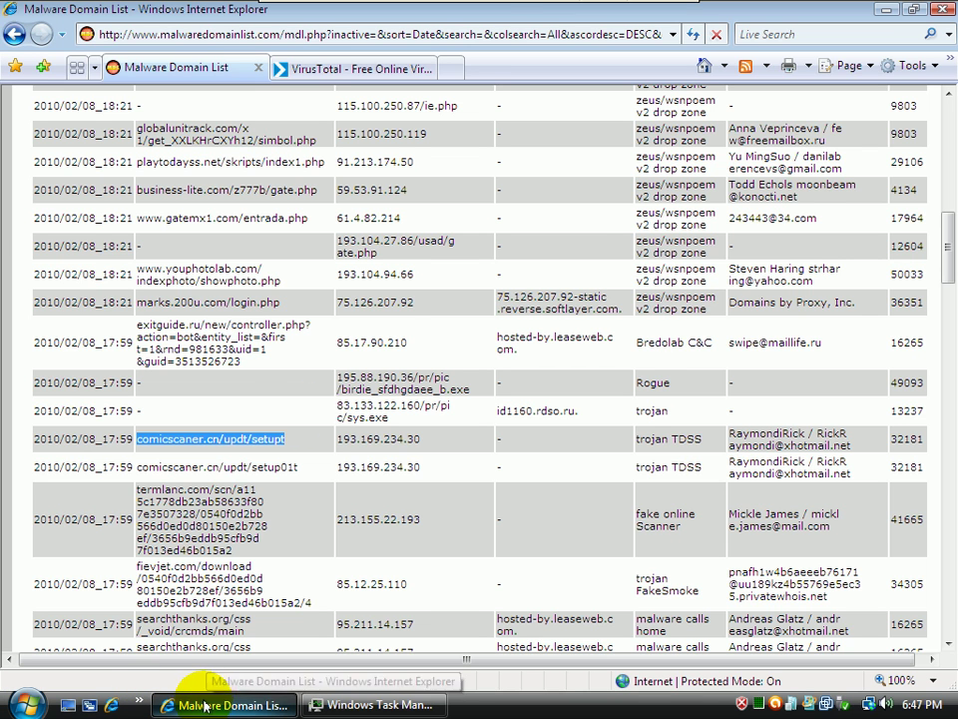
# Load the copied comicscaner.cn/updt/setupt URL in the second tab
pyautogui.click(378, 69)
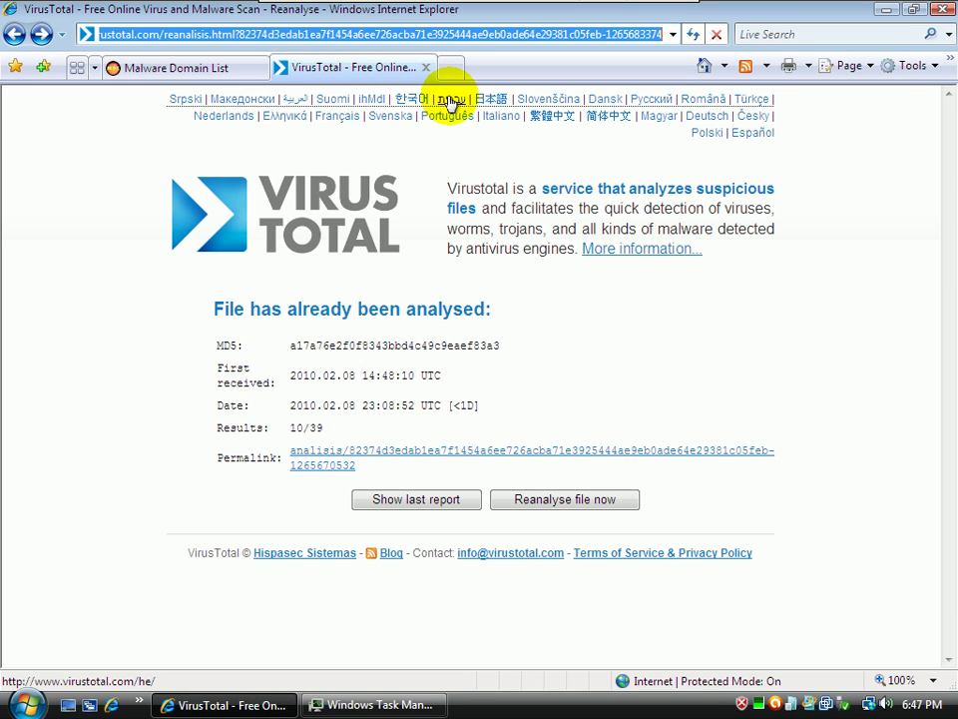
pyautogui.hotkey('ctrl', 'v')
pyautogui.press('Return')
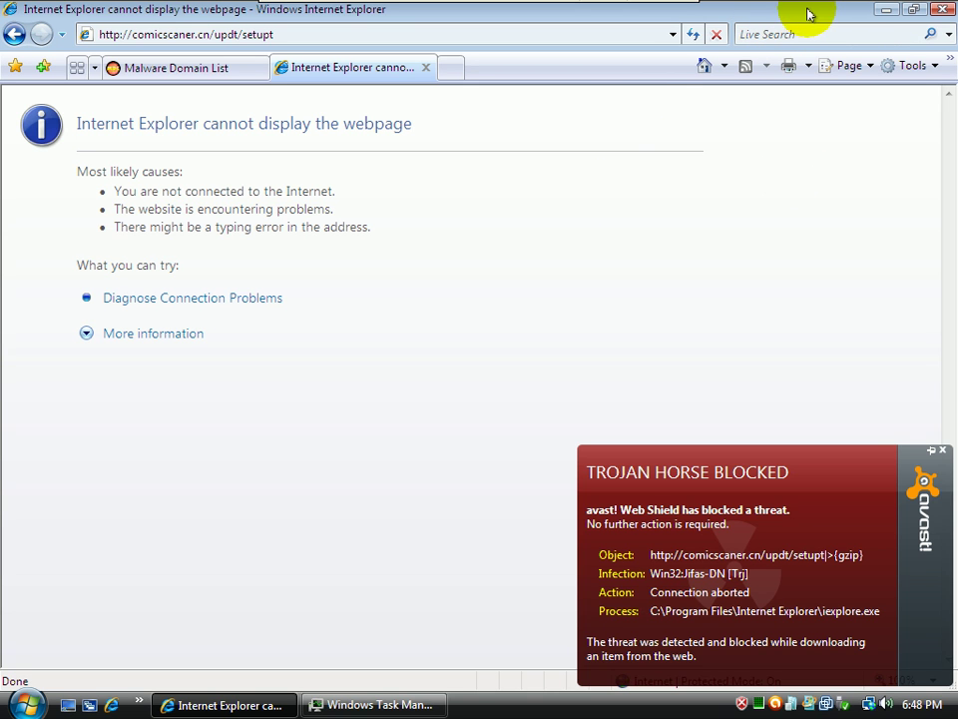
# Log '3 - tdss - blocked' in the count file and return to the Malware Domain List tab
pyautogui.click(885, 12)
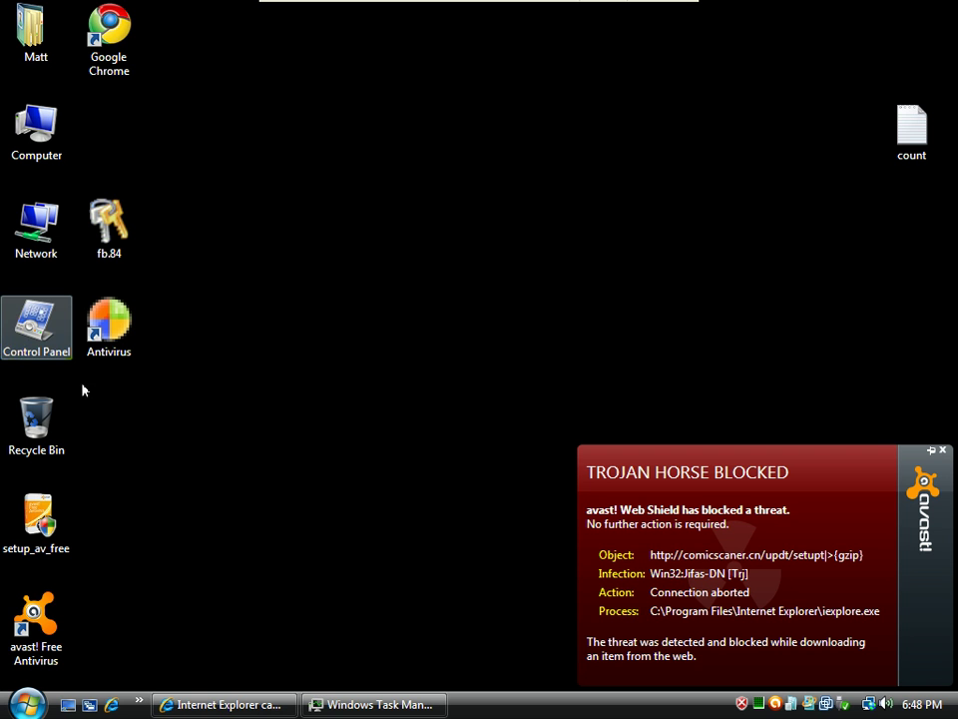
pyautogui.doubleClick(912, 130)
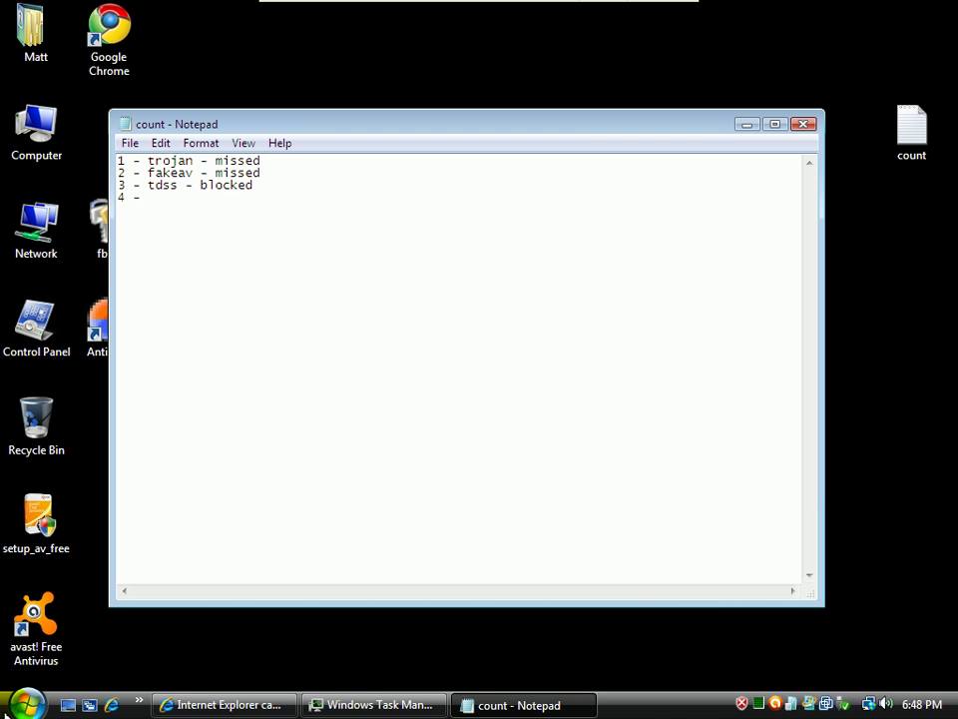
pyautogui.click(222, 704)
pyautogui.click(149, 71)
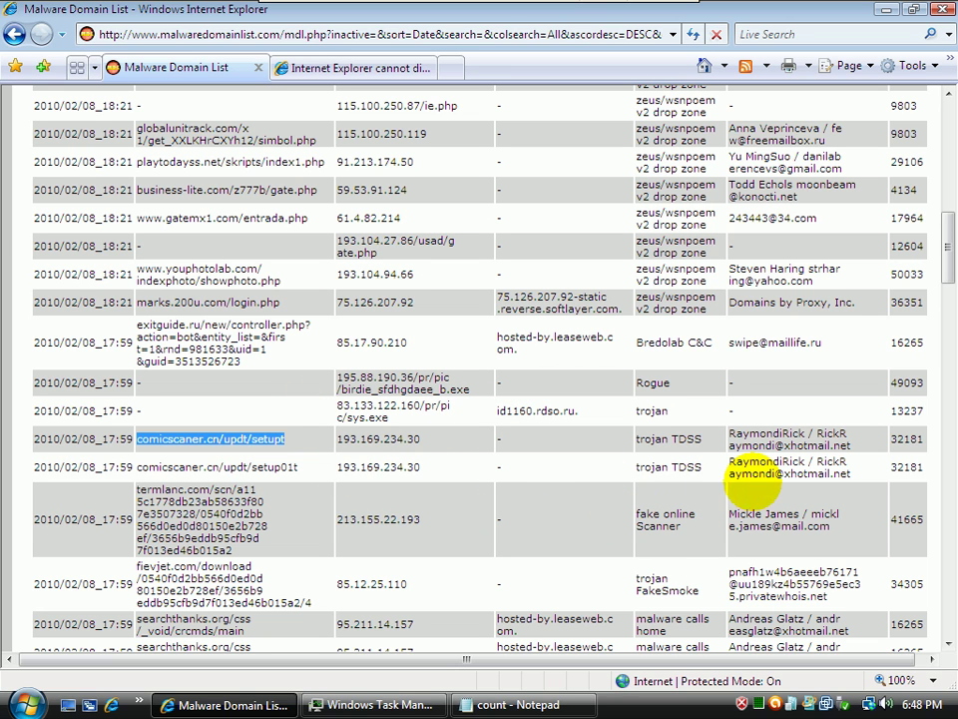
# Load the fievjet.com setup.exe URL in the error tab and save the download to the Desktop
pyautogui.moveTo(312, 603); pyautogui.dragTo(145, 567)
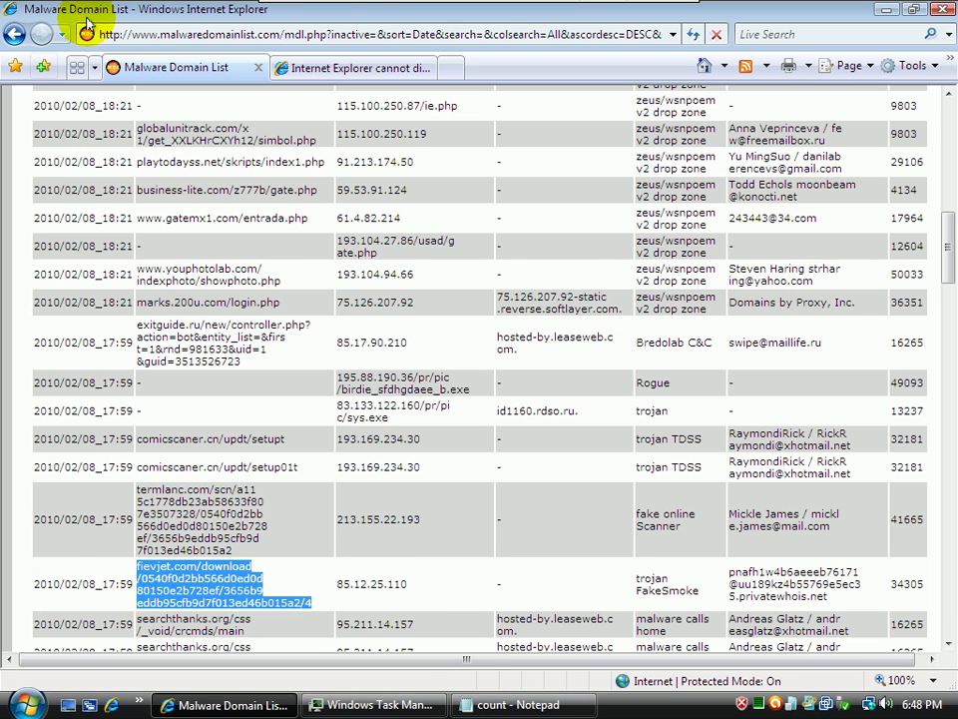
pyautogui.click(309, 66)
pyautogui.click(280, 36)
pyautogui.write('http://fievjet.com/download/0540f0d2bb566d0ed0d80150e2b728ef/3656b9eddb95cfb9d7f013ed46b015a2/4')
pyautogui.press('Return')
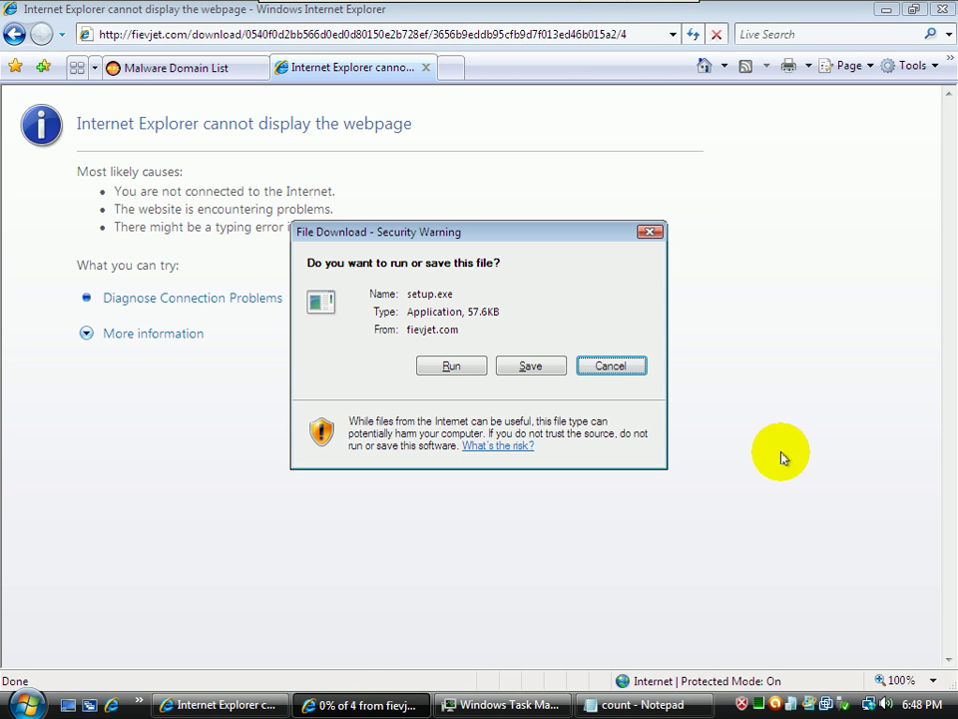
pyautogui.click(530, 365)
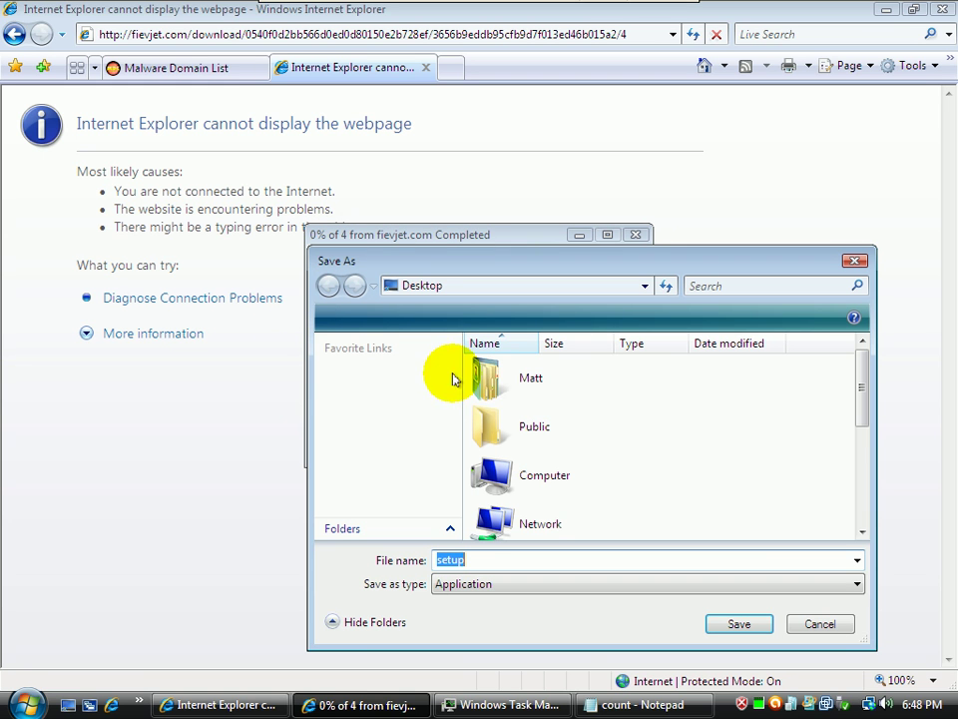
pyautogui.click(709, 624)
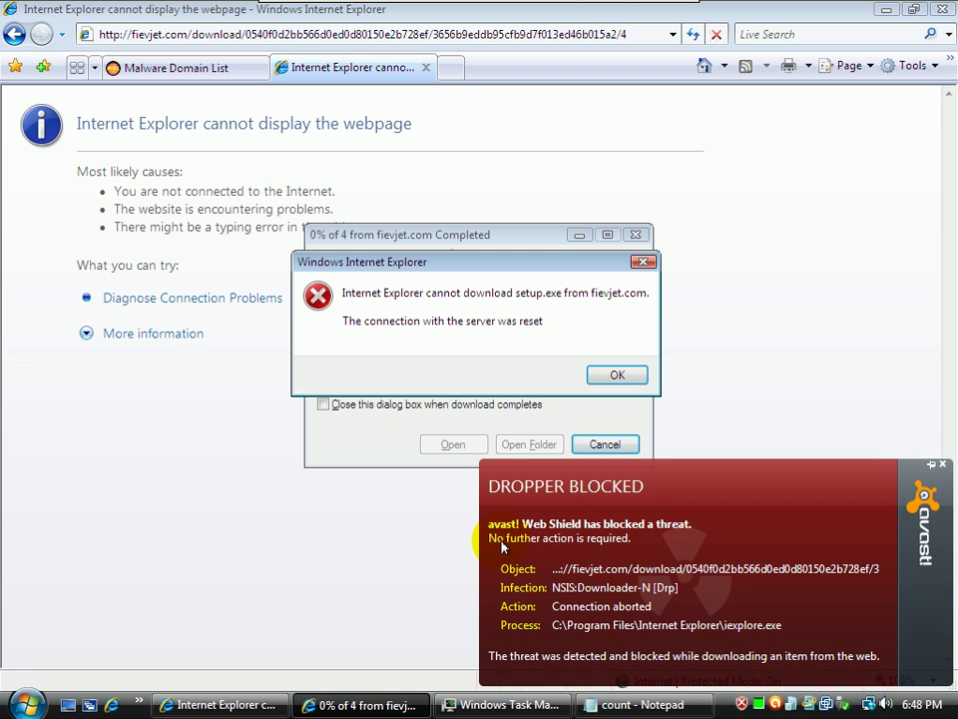
pyautogui.click(608, 376)
# Log '4 - dropper - blocked' in the count file, dismiss avast's alert, and return to the domain list
pyautogui.click(486, 703)
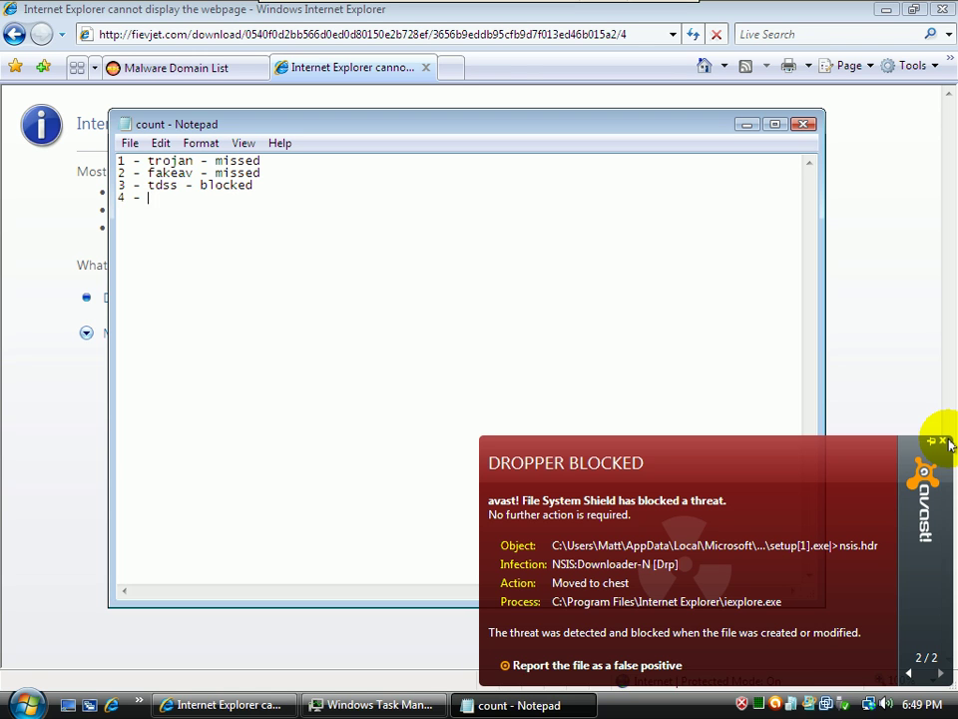
pyautogui.click(943, 441)
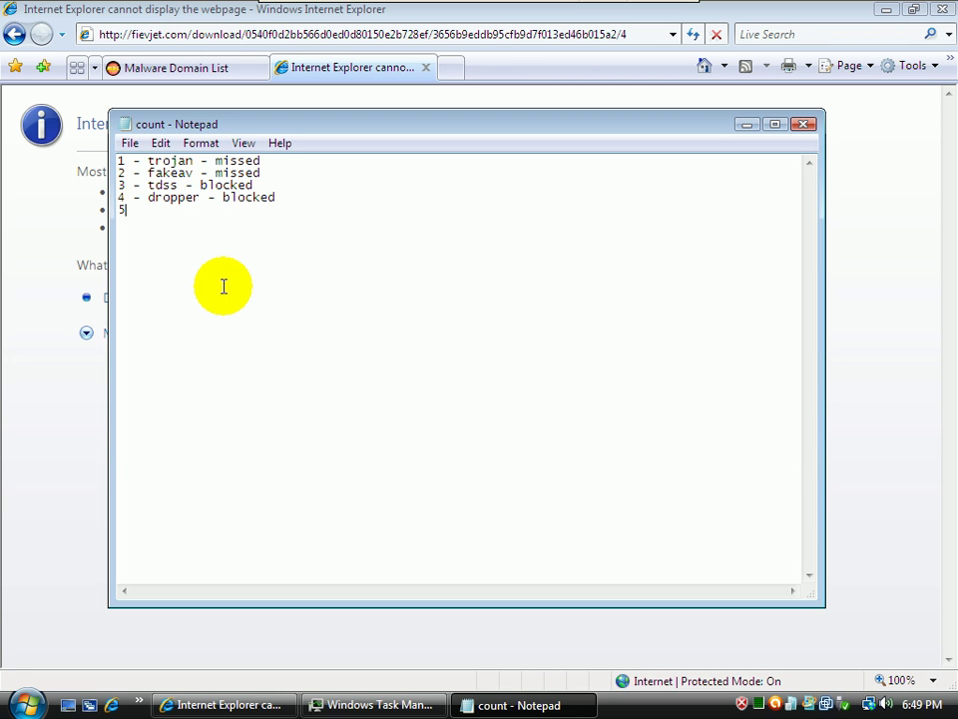
pyautogui.click(228, 70)
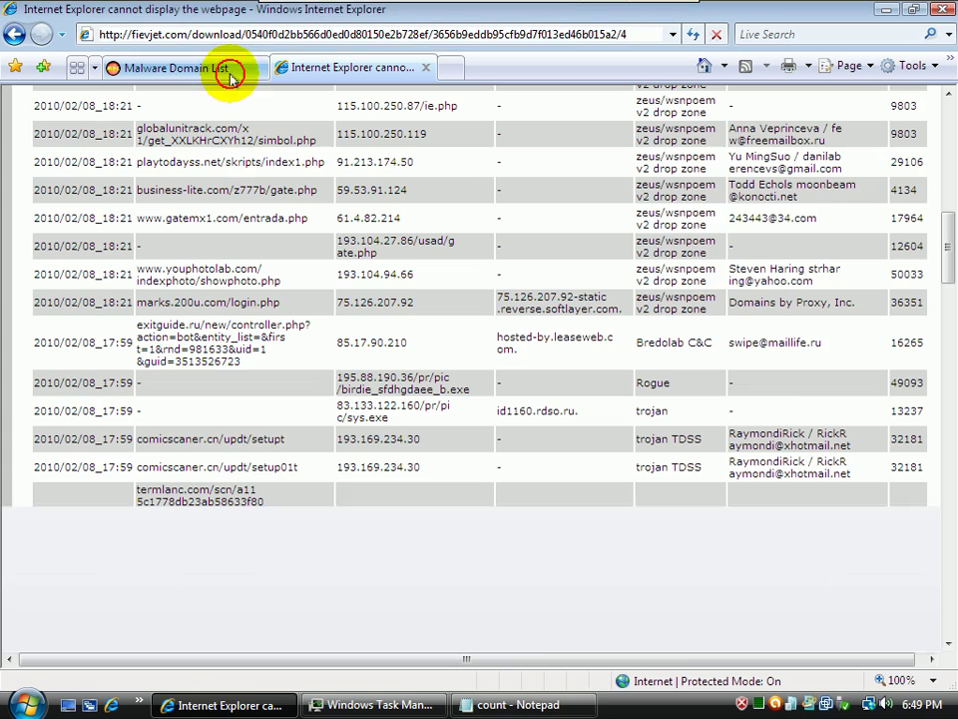
# Load the google.analytics KAV3.exe URL in the error tab and cancel the download
pyautogui.moveTo(948, 255); pyautogui.dragTo(949, 316)
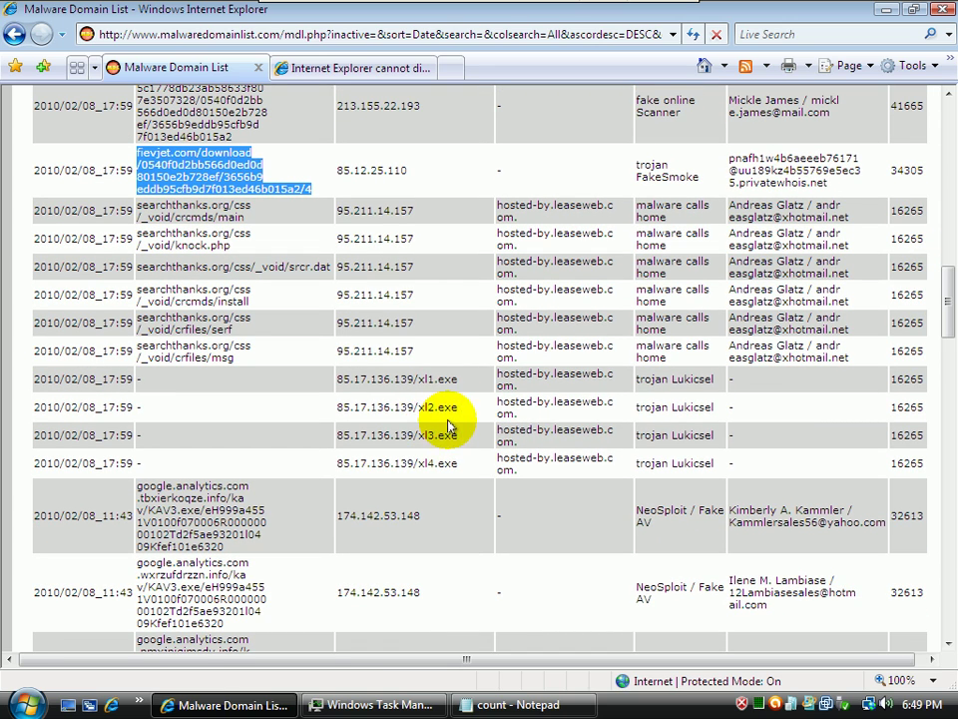
pyautogui.moveTo(250, 549); pyautogui.dragTo(138, 486)
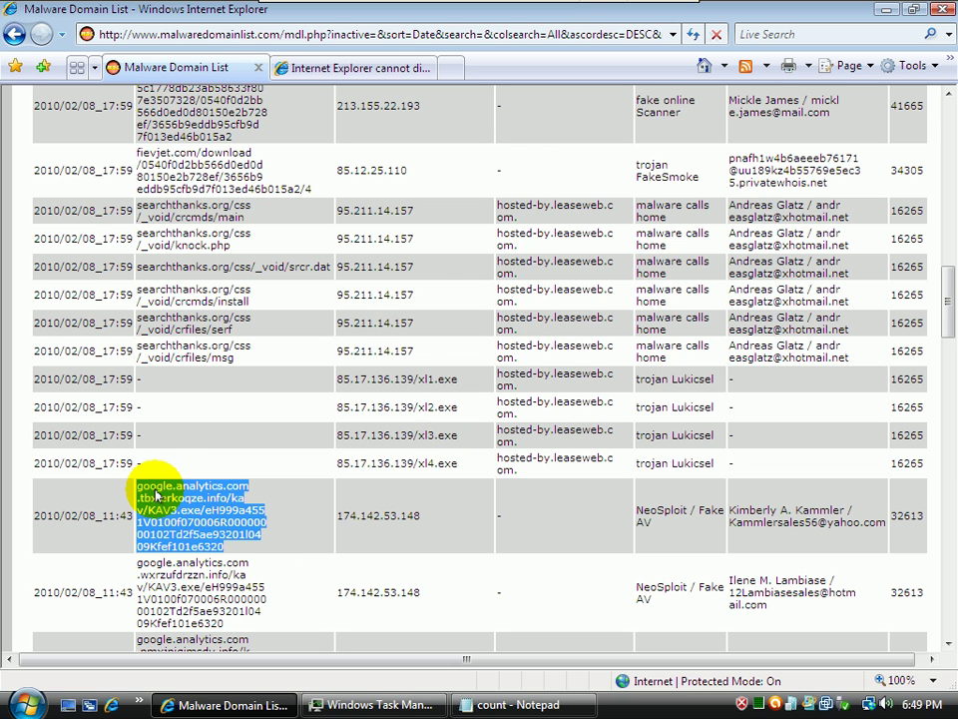
pyautogui.click(299, 66)
pyautogui.click(277, 30)
pyautogui.hotkey('ctrl', 'v')
pyautogui.press('Return')
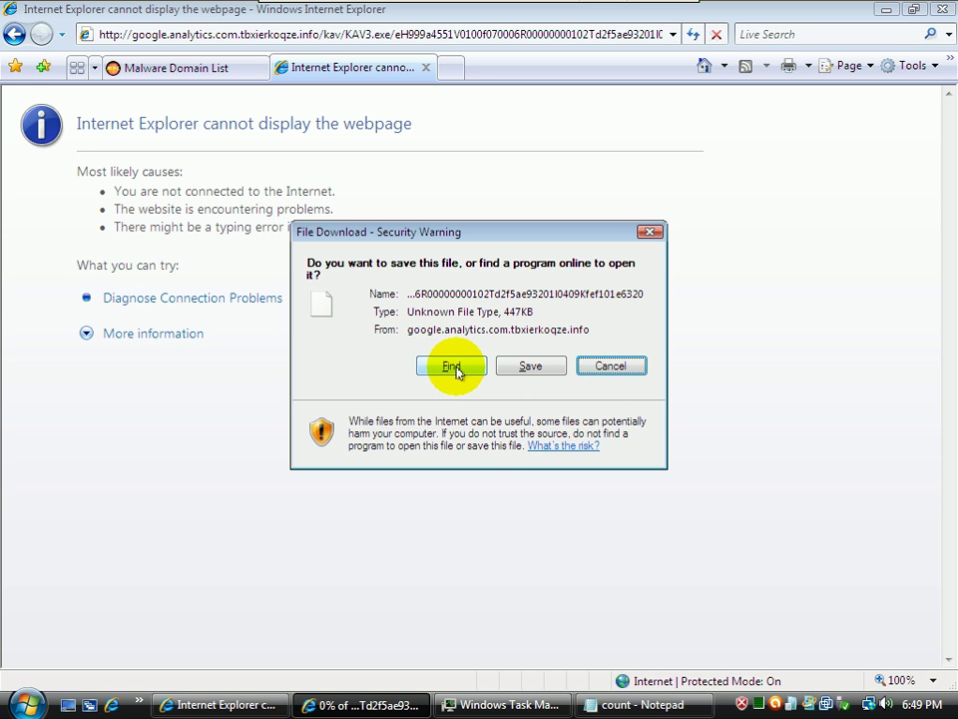
pyautogui.click(608, 367)
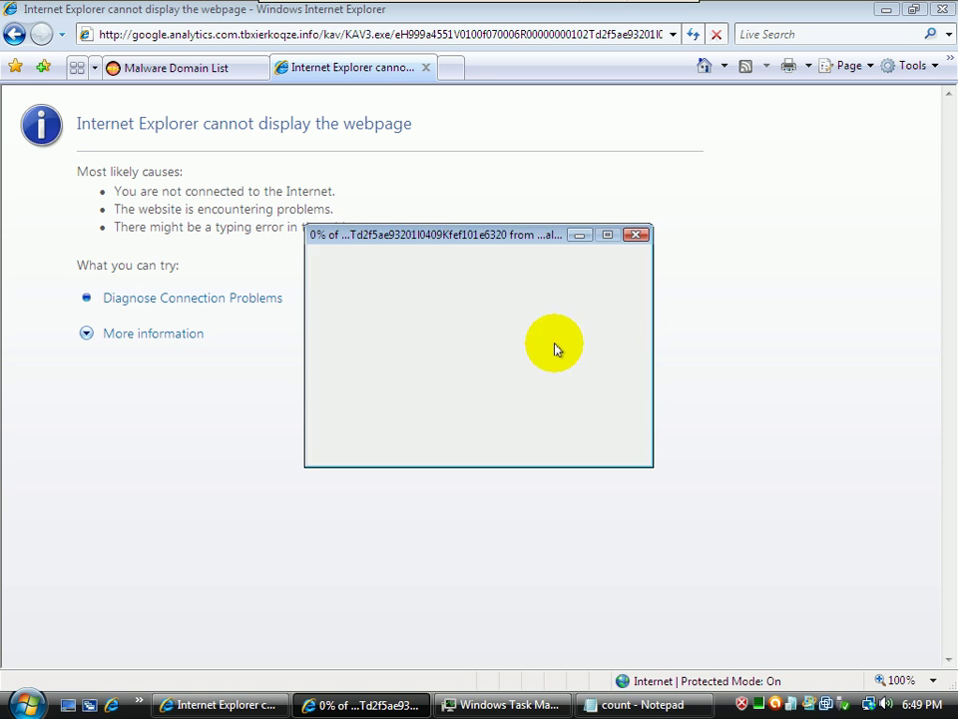
# Go back to the Malware Domain List table and dismiss avast's comicscaner.cn trojan alert
pyautogui.click(15, 34)
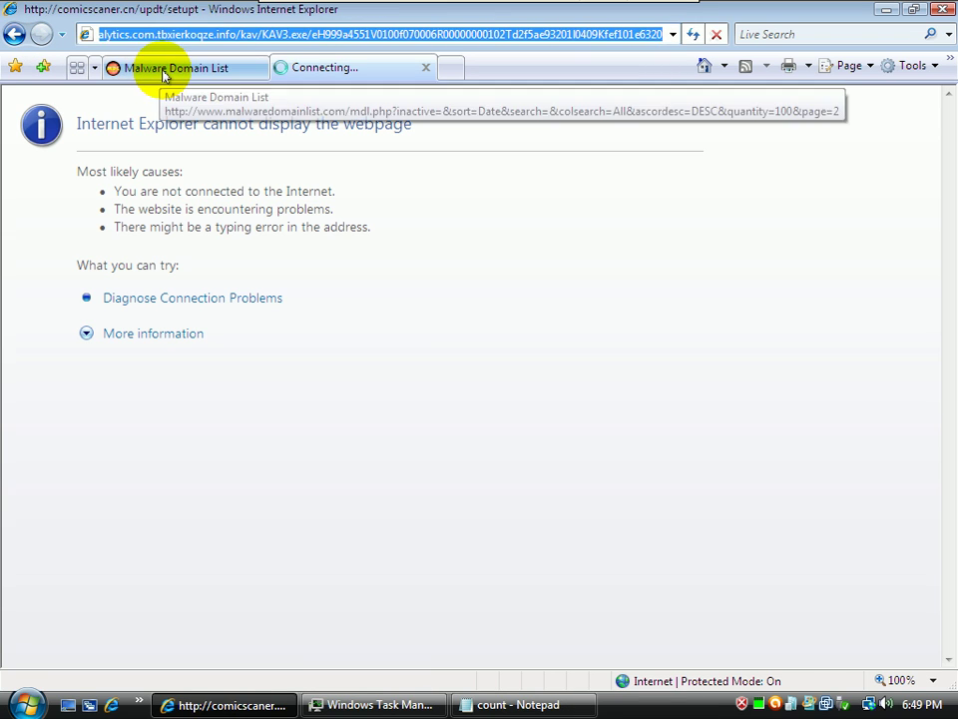
pyautogui.click(165, 70)
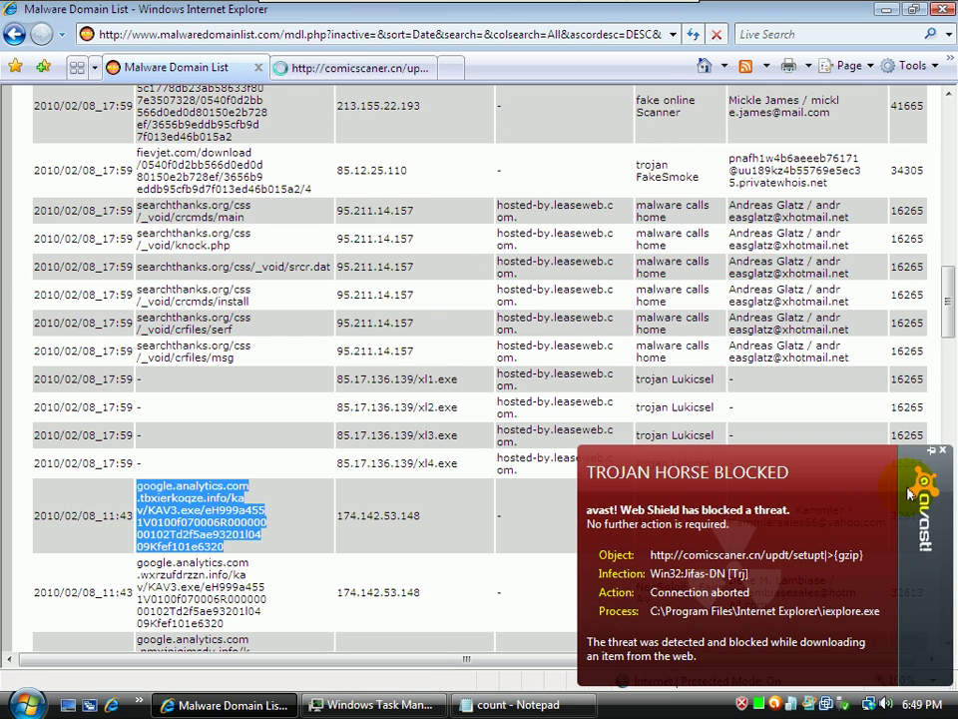
pyautogui.scroll(-5, 929, 489)
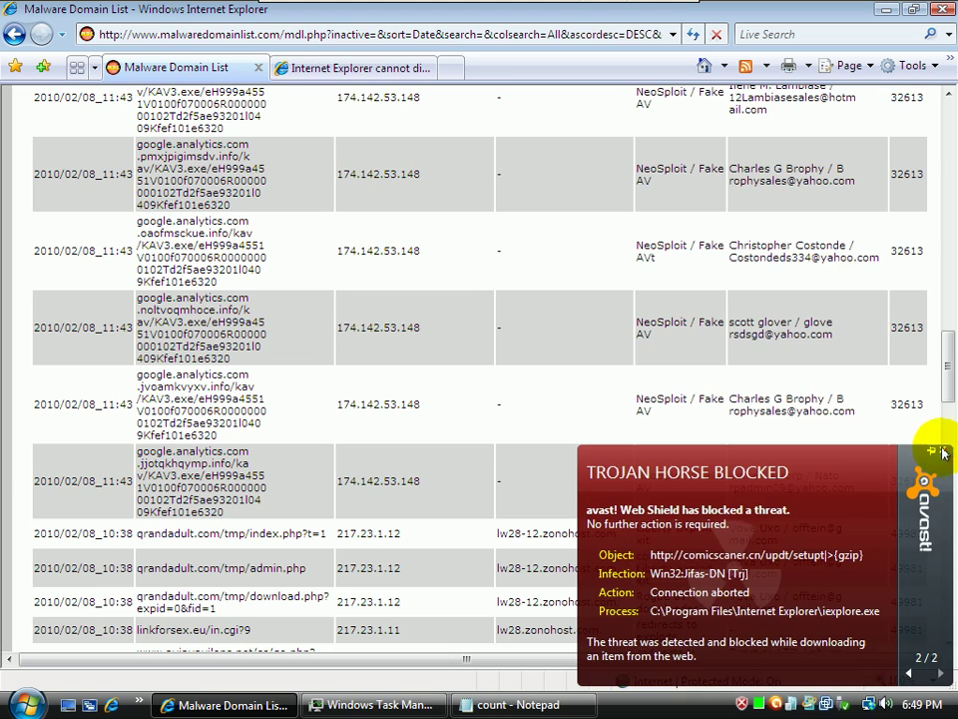
pyautogui.click(943, 454)
pyautogui.scroll(-2, 942, 380)
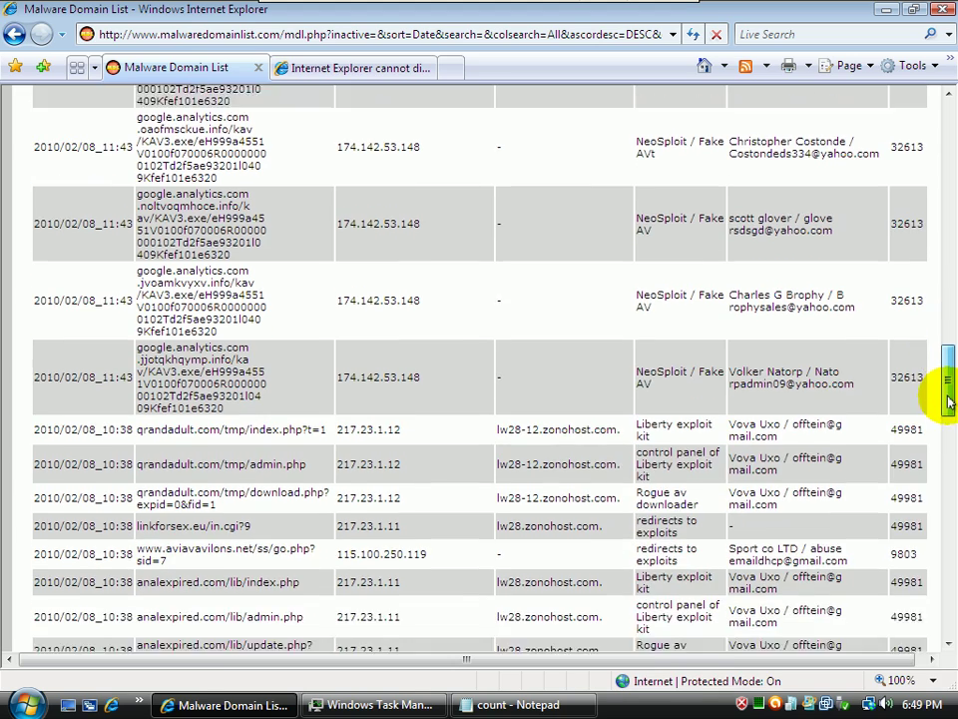
pyautogui.moveTo(948, 397); pyautogui.dragTo(948, 423)
# Copy the linkforsex.eu URL and load it in the error tab
pyautogui.moveTo(250, 349); pyautogui.dragTo(136, 349)
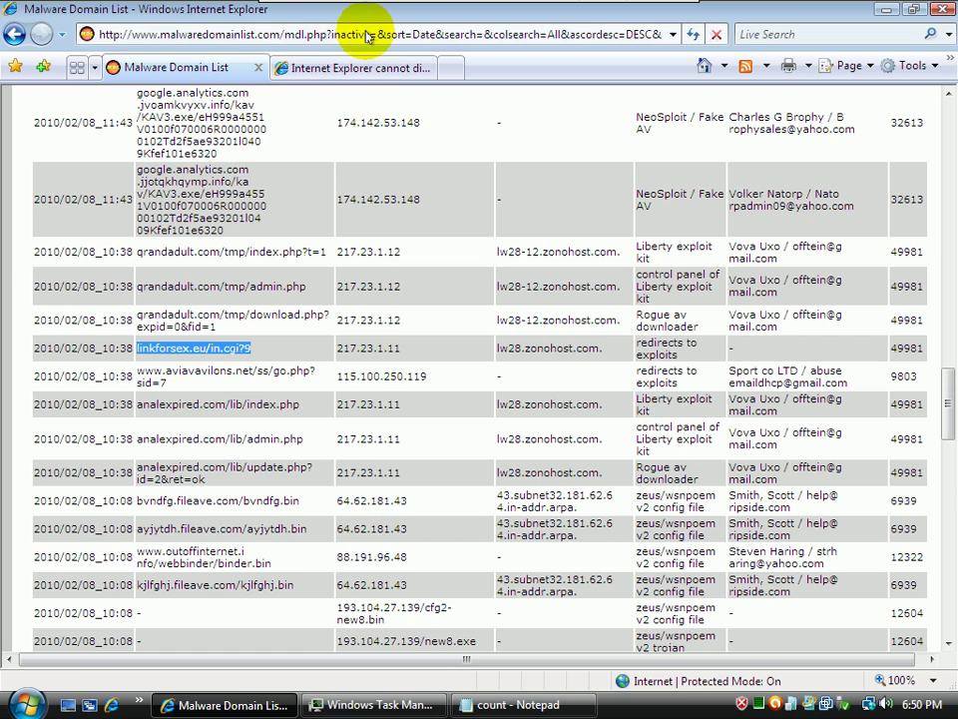
pyautogui.click(320, 67)
pyautogui.click(355, 33)
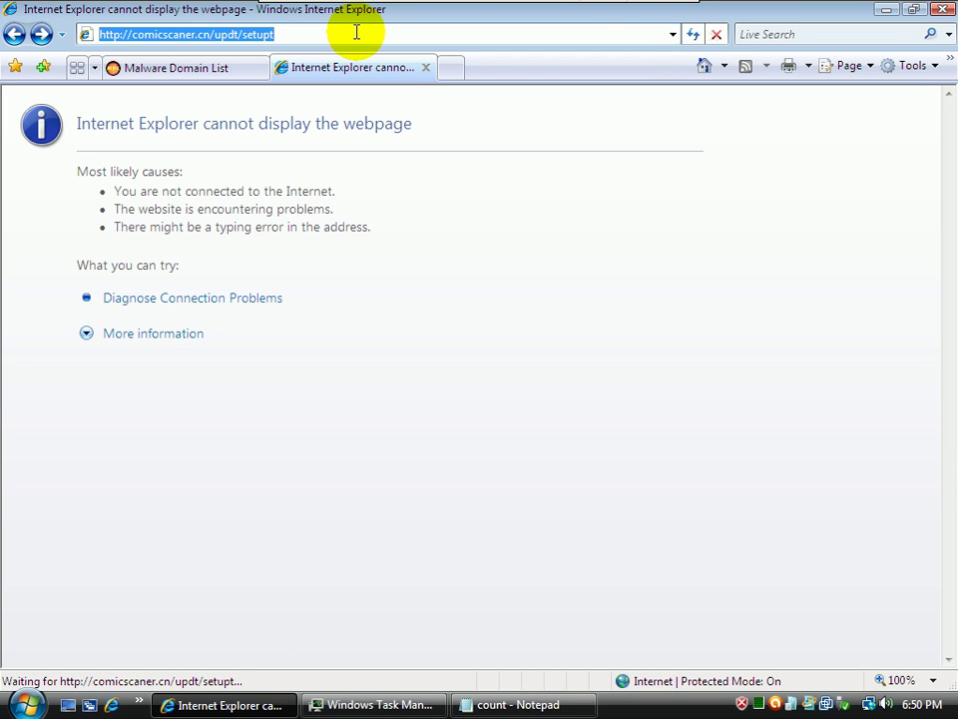
pyautogui.write('linkforsex.eu/in.cgi?9')
pyautogui.press('Return')
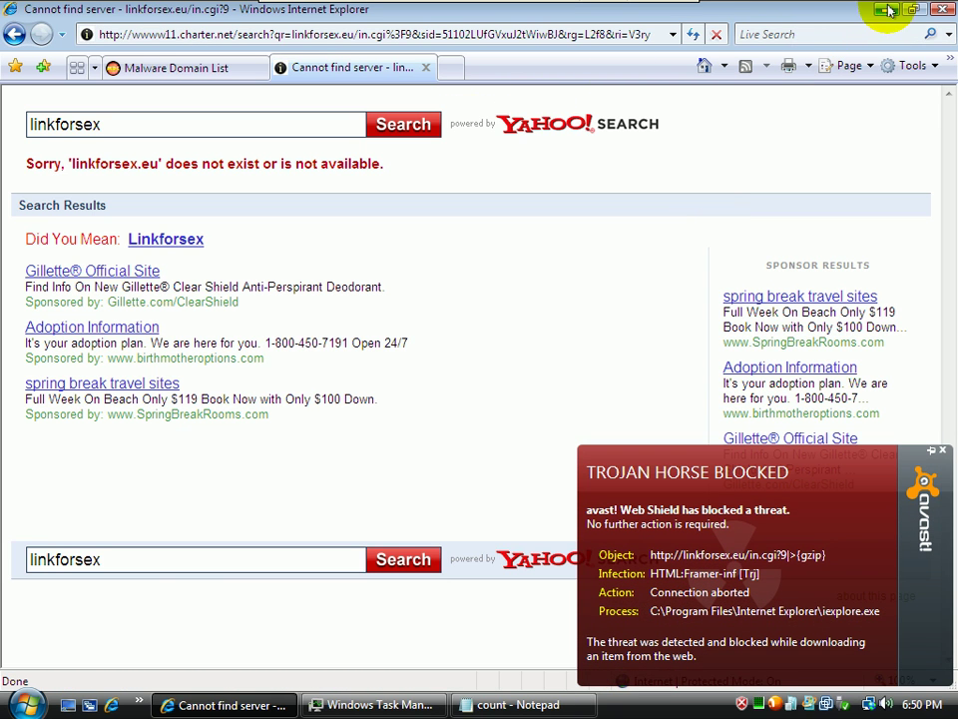
# Log '5 - exploit - blocked' in the count file, go back twice, and close the VirusTotal tab
pyautogui.click(889, 10)
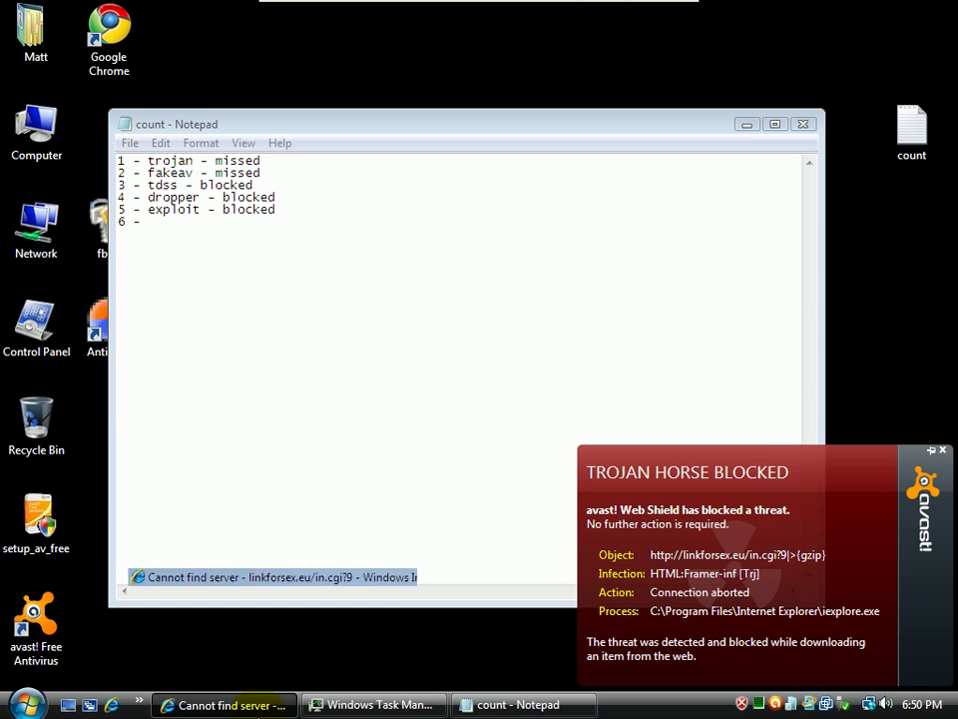
pyautogui.click(228, 704)
pyautogui.click(12, 34)
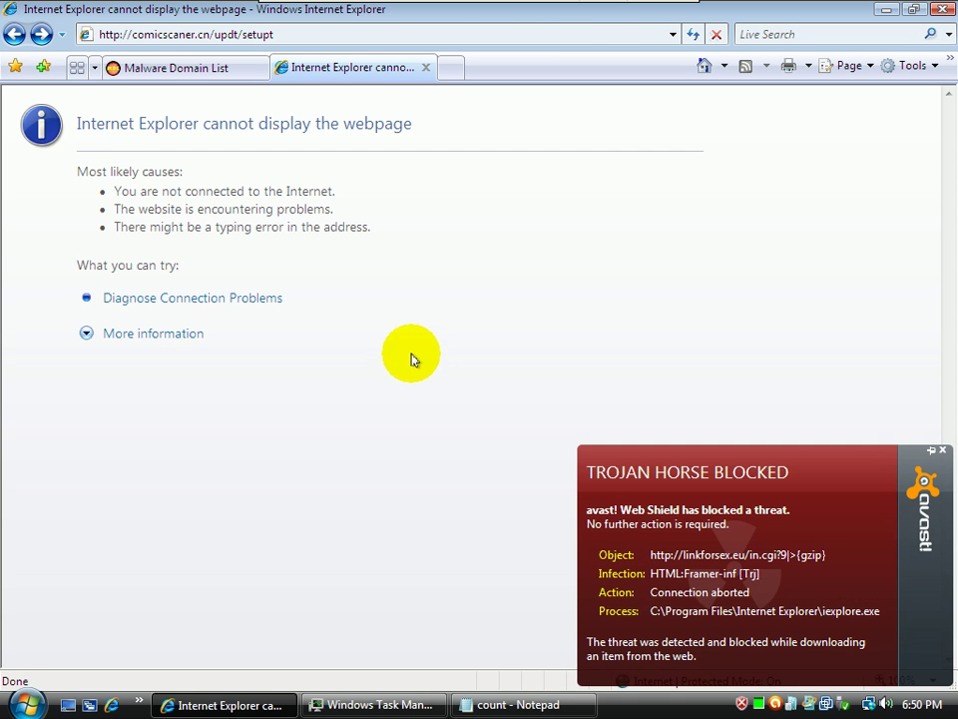
pyautogui.click(14, 34)
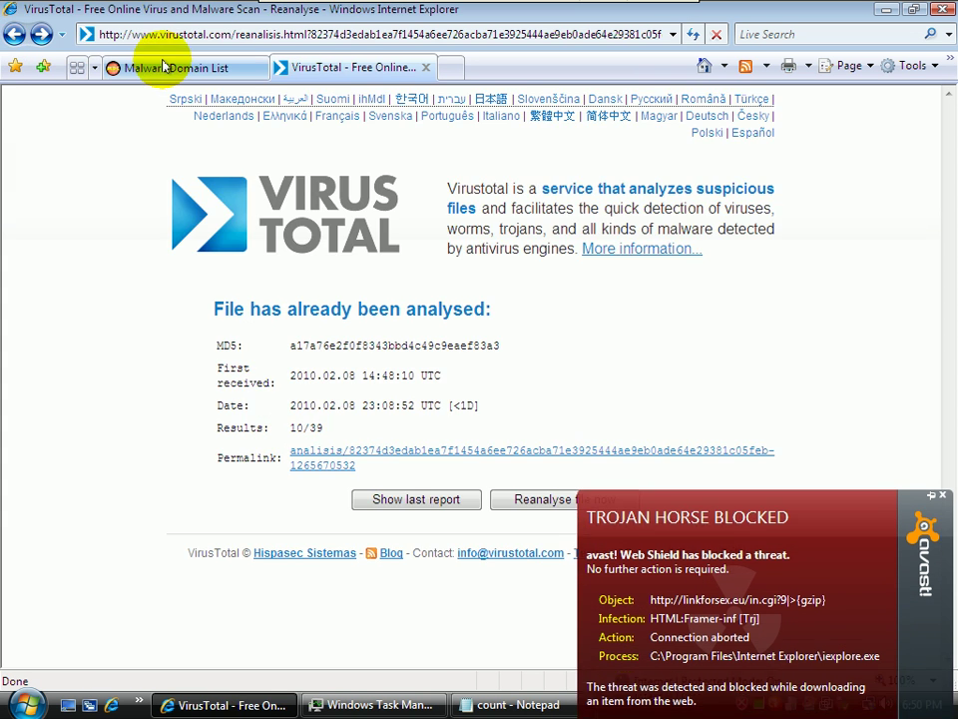
pyautogui.click(425, 67)
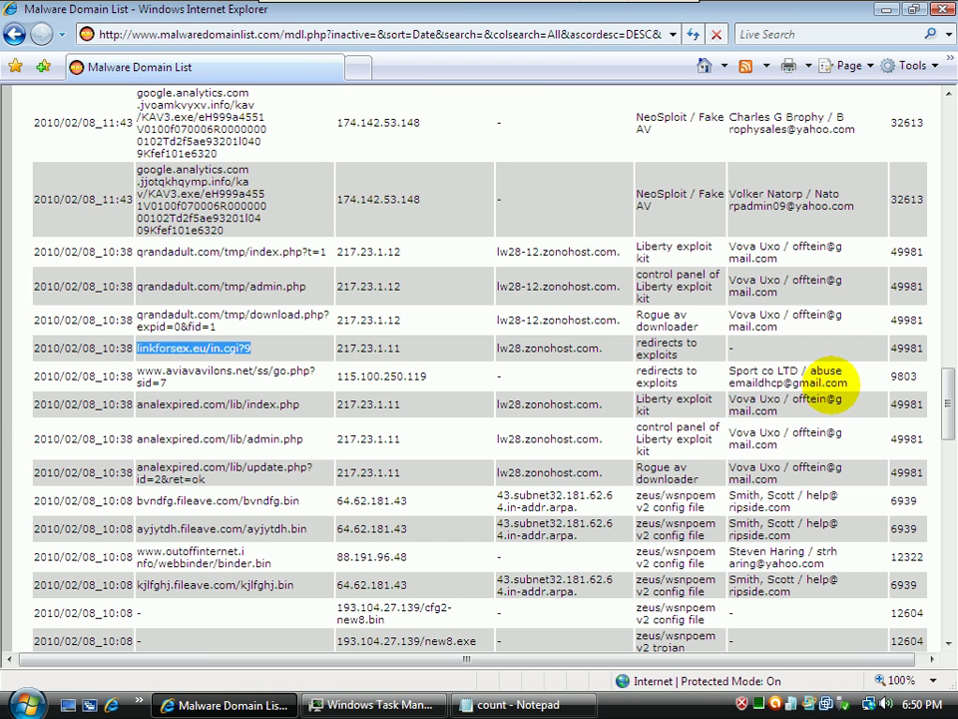
# Select the akakalat.com/779/wtnmm.exe URL and paste it into a new tab's address bar
pyautogui.click(938, 409)
pyautogui.moveTo(940, 414); pyautogui.dragTo(951, 595)
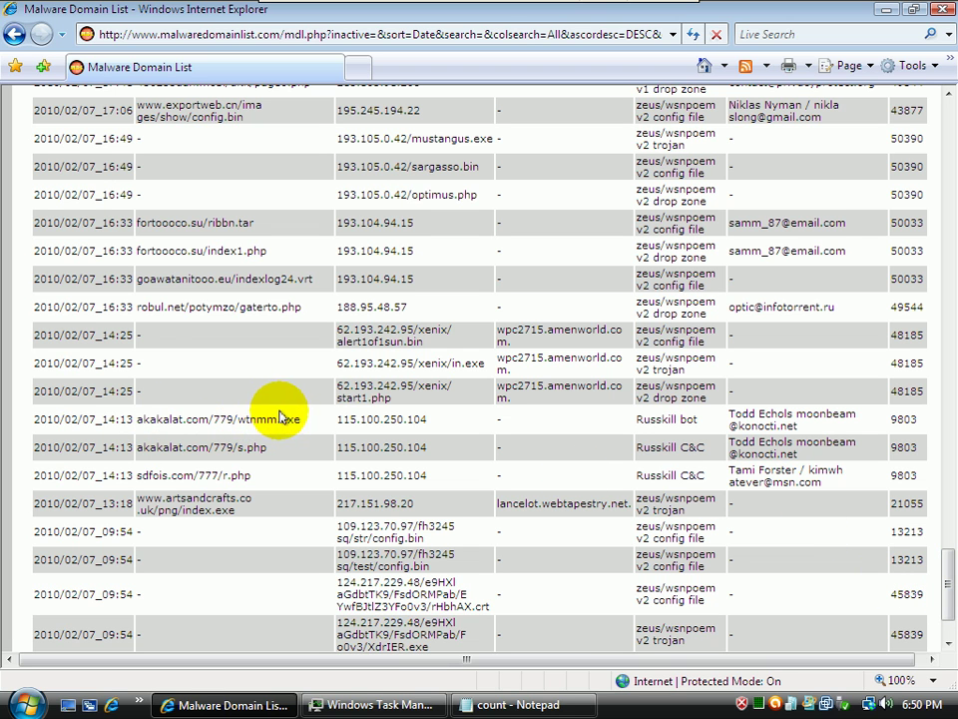
pyautogui.moveTo(304, 423); pyautogui.dragTo(277, 429)
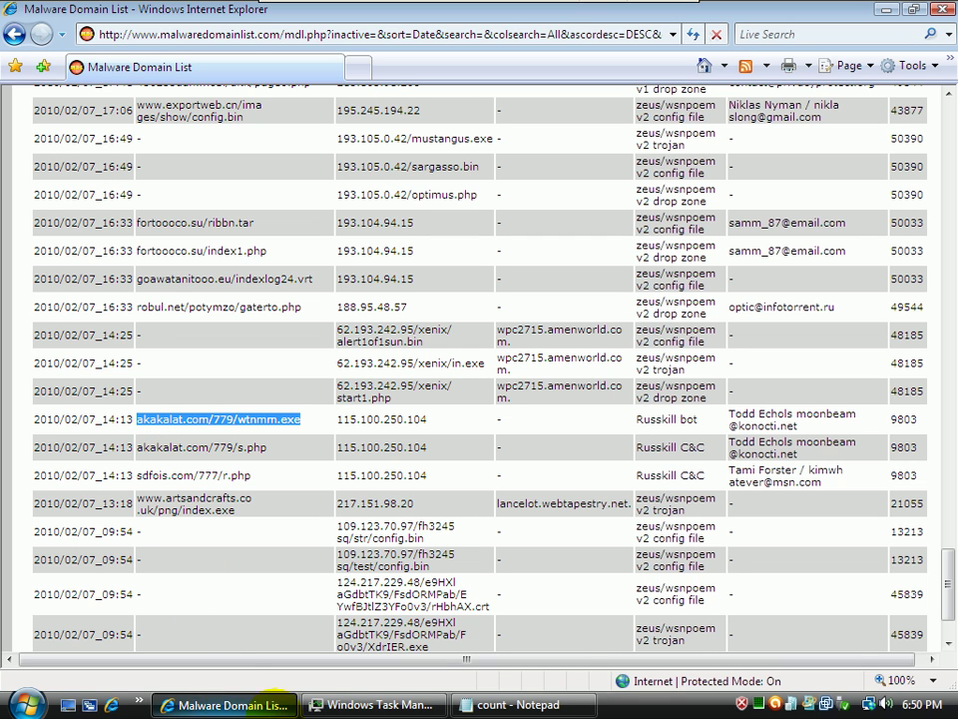
pyautogui.click(365, 76)
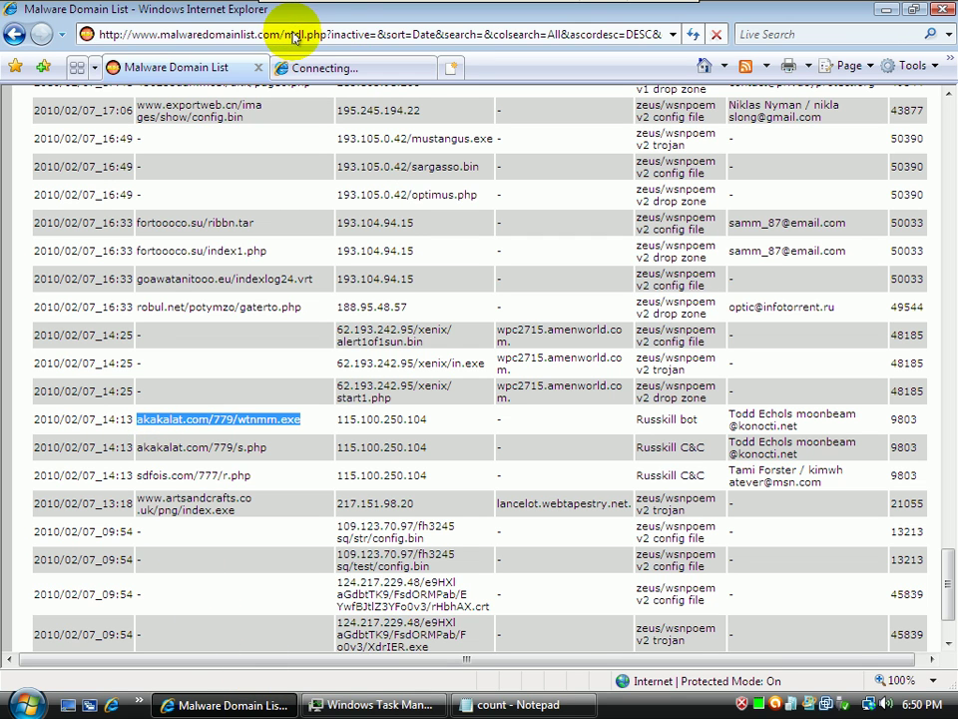
pyautogui.click(337, 75)
pyautogui.click(306, 32)
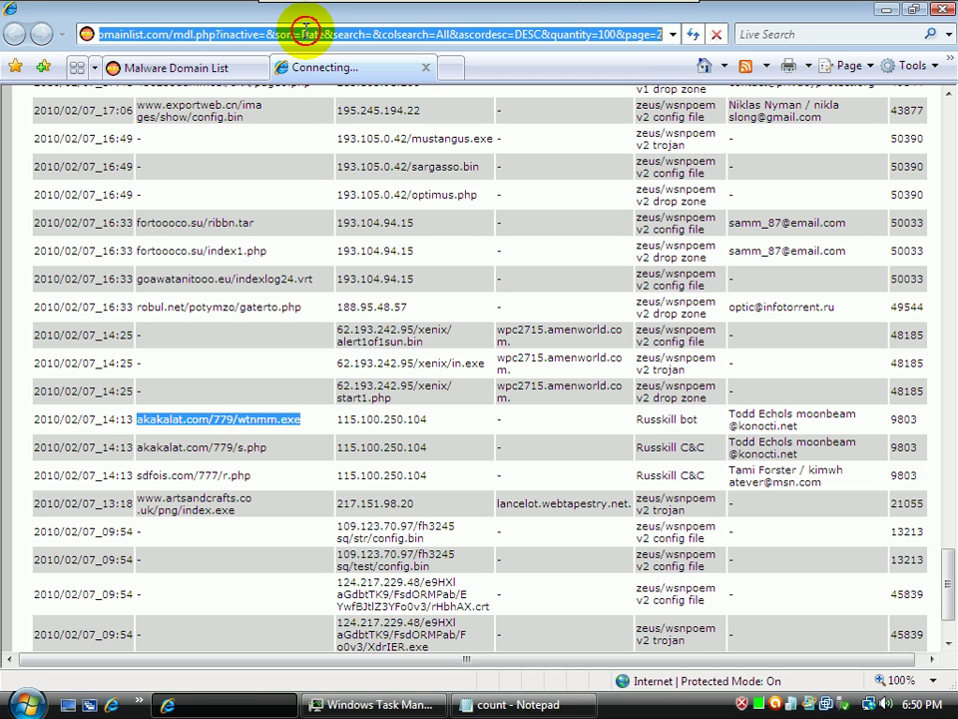
pyautogui.write('akakalat.com/779/wtnmm.exe')
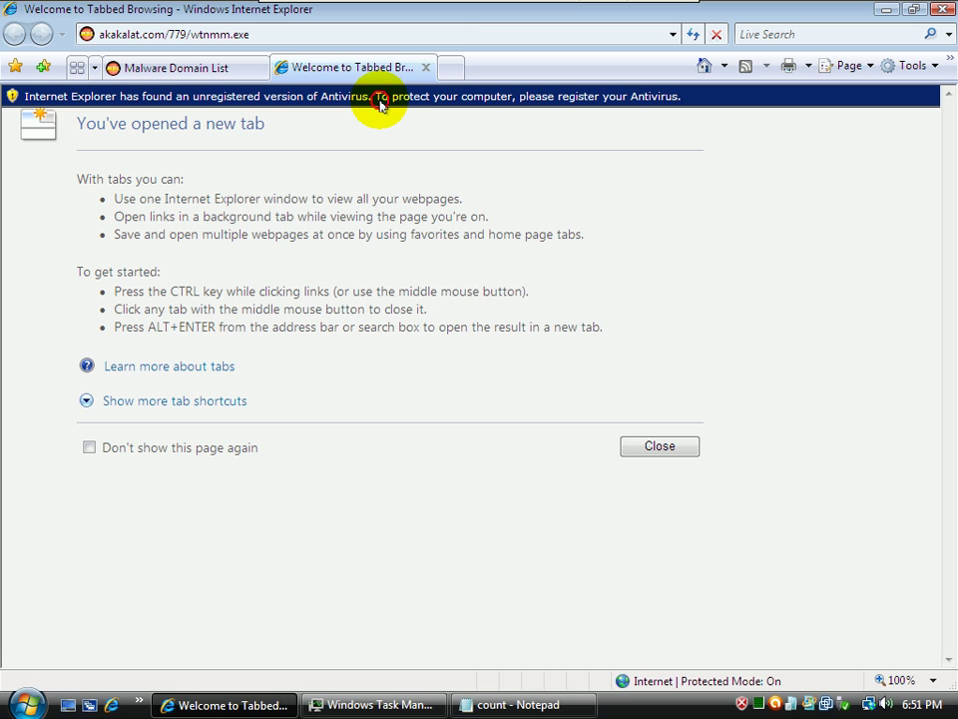
# Follow the unregistered-Antivirus warning bar, then close the fake Antivirus sales tab
pyautogui.click(380, 105)
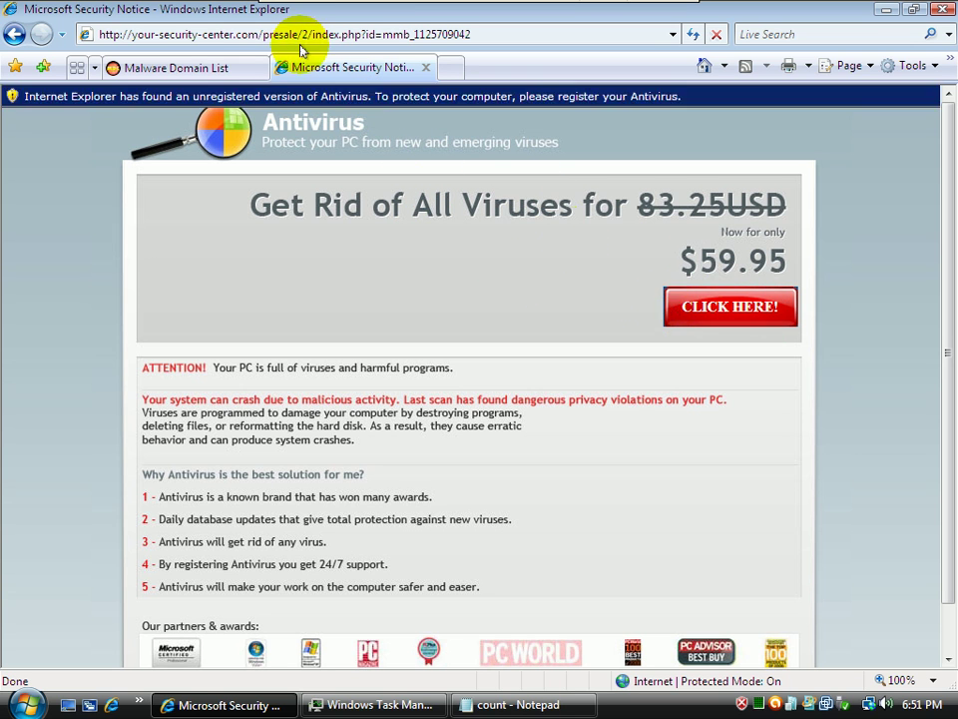
pyautogui.click(425, 69)
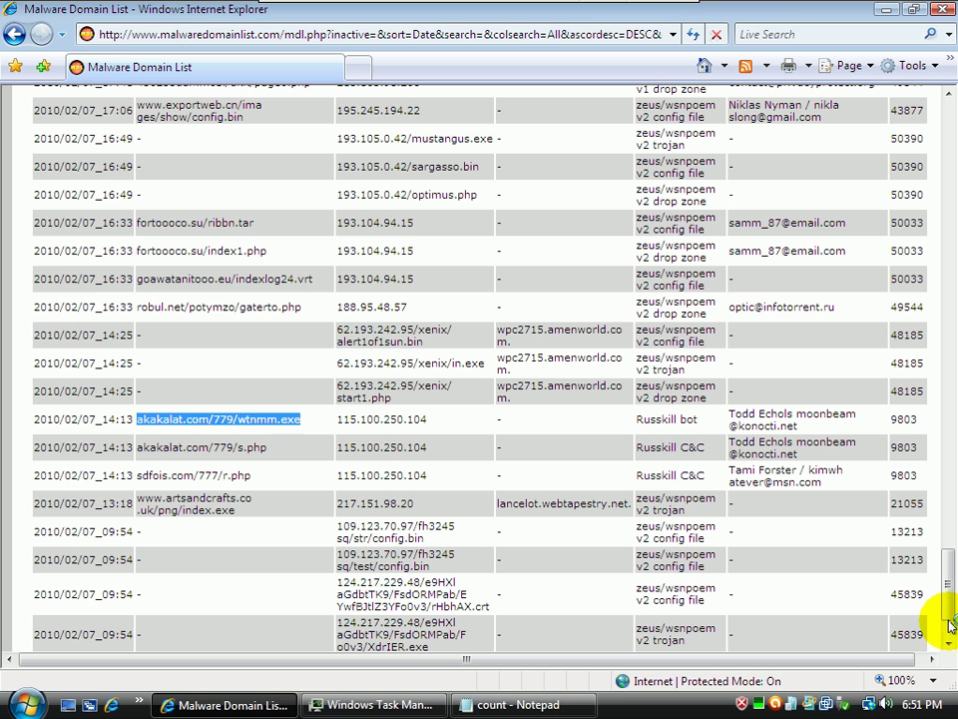
pyautogui.scroll(-2, 949, 604)
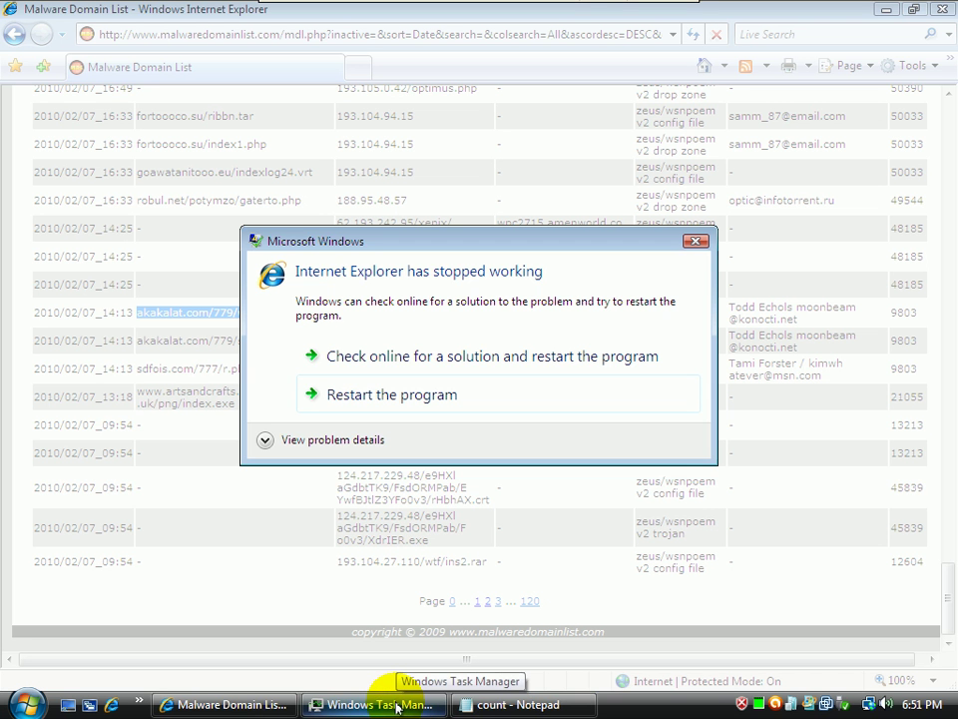
# Restart the crashed Internet Explorer and save the count file
pyautogui.click(392, 704)
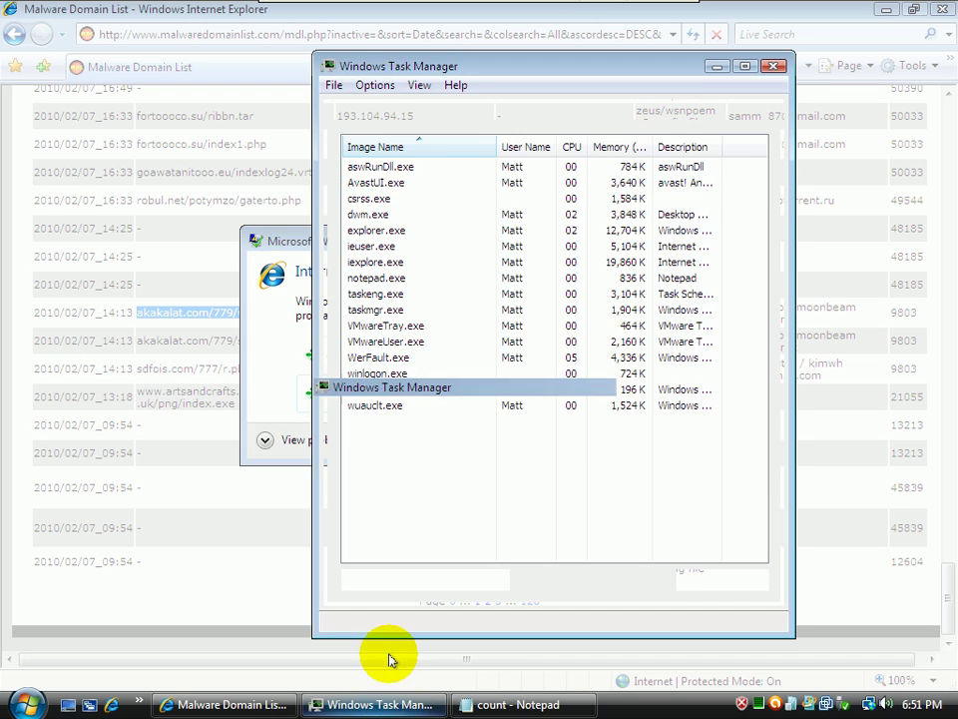
pyautogui.click(374, 703)
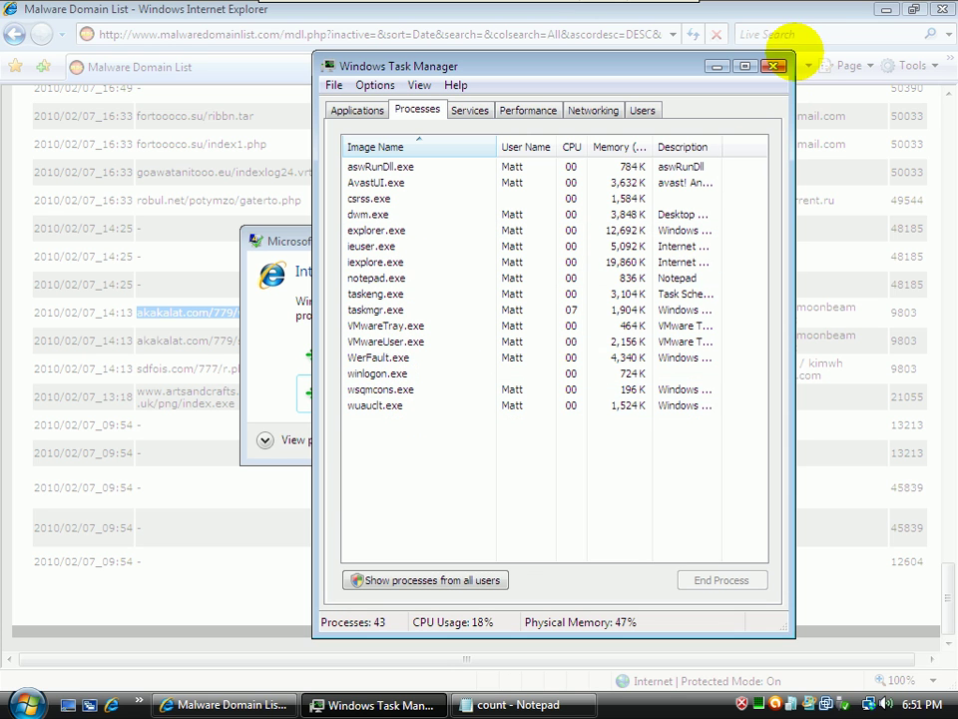
pyautogui.click(718, 66)
pyautogui.click(362, 394)
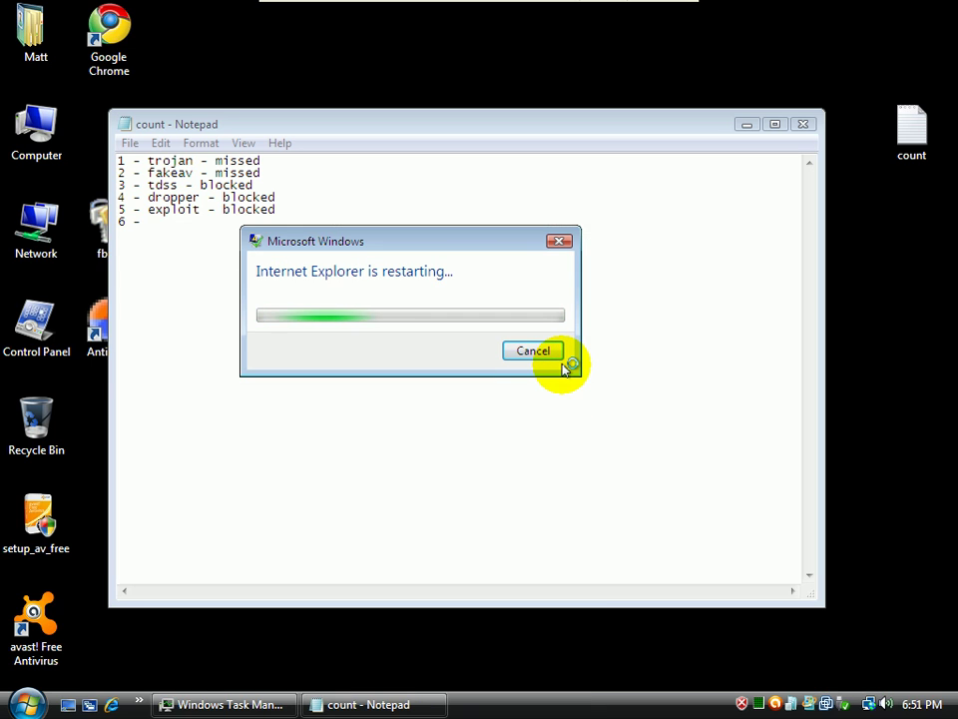
pyautogui.click(562, 363)
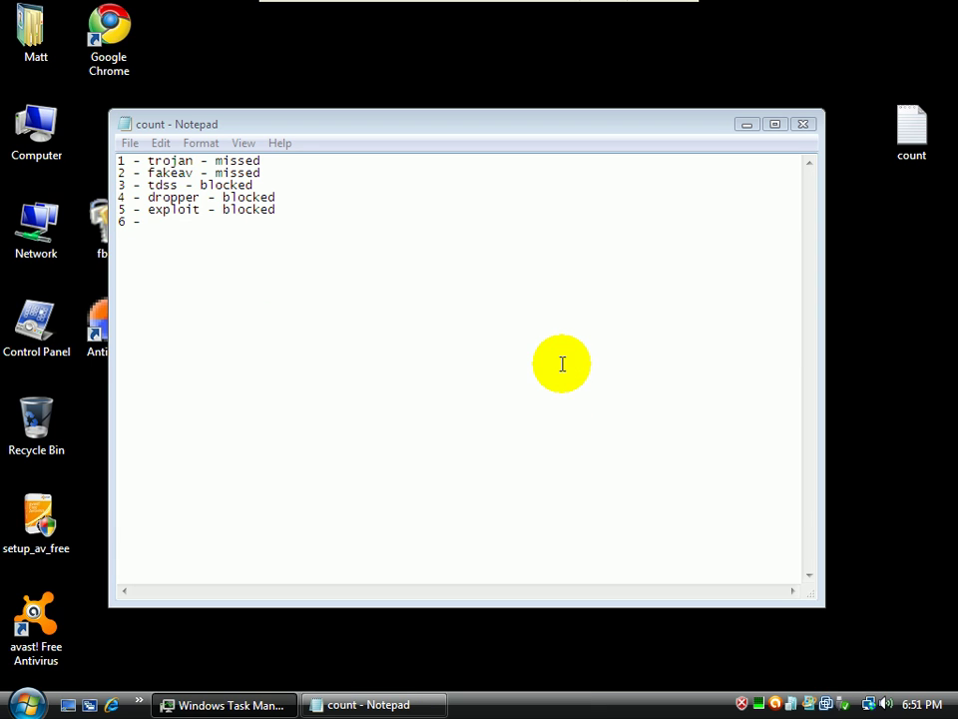
pyautogui.click(129, 144)
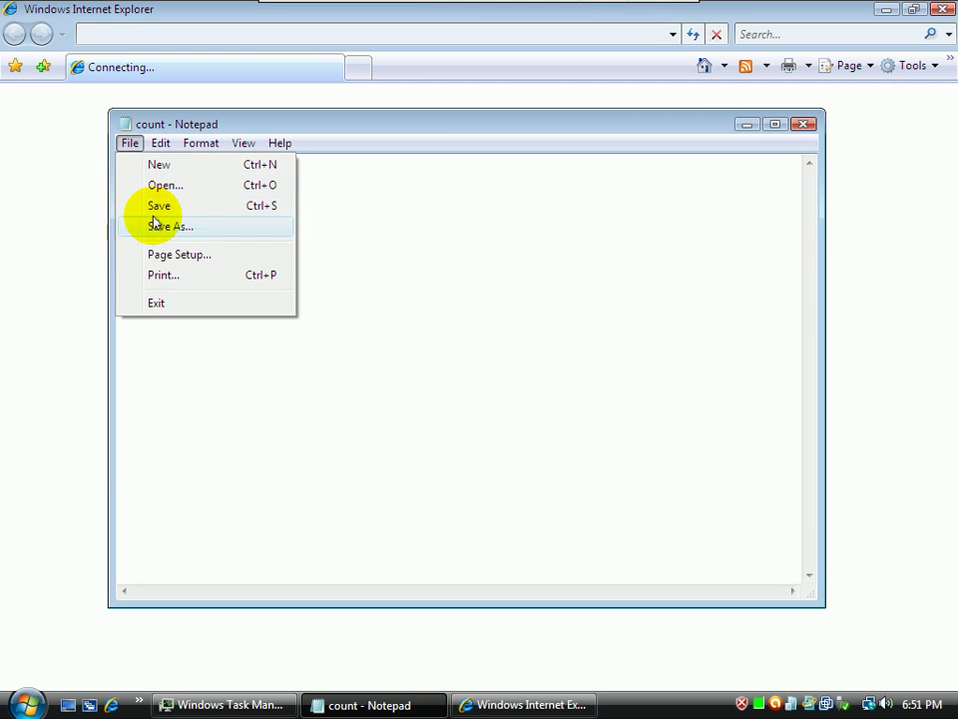
pyautogui.click(146, 207)
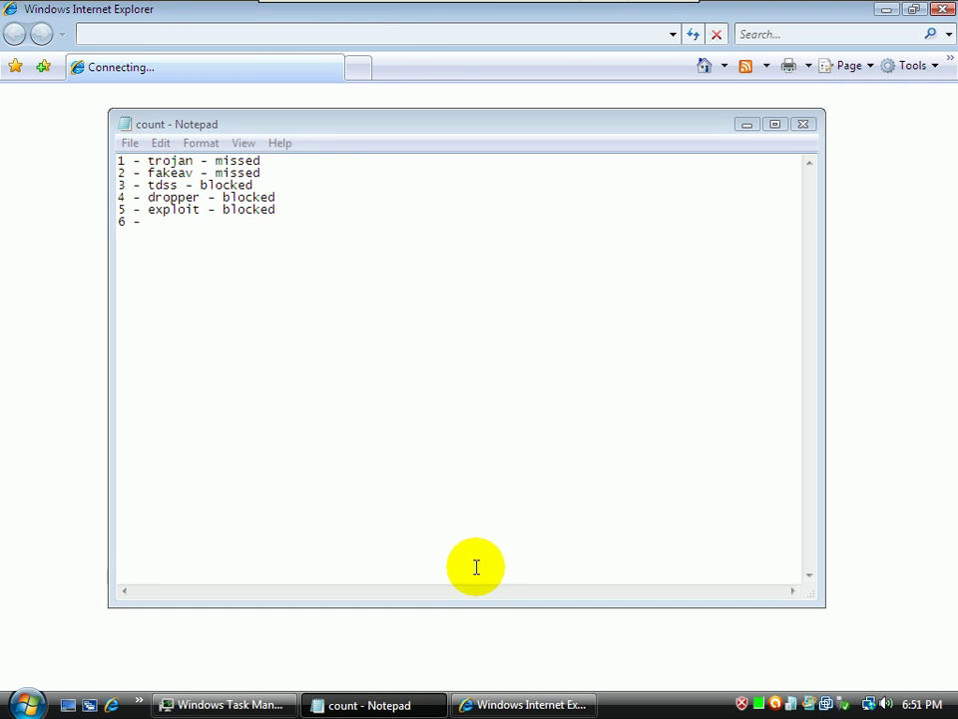
# Show processes from all users in Task Manager, approving the UAC prompt
pyautogui.click(761, 705)
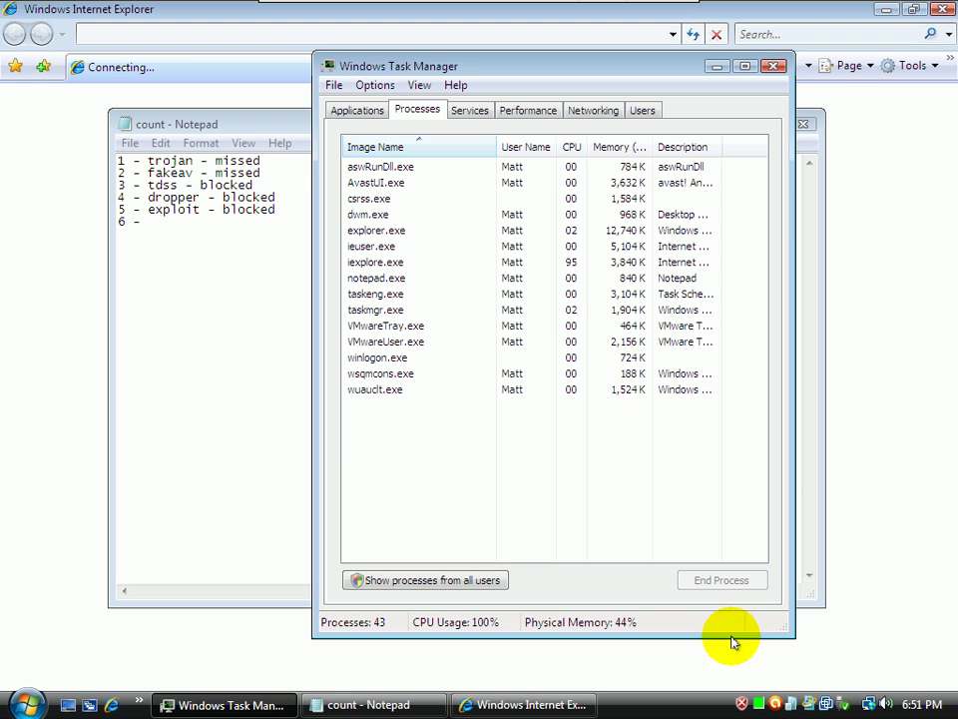
pyautogui.click(464, 581)
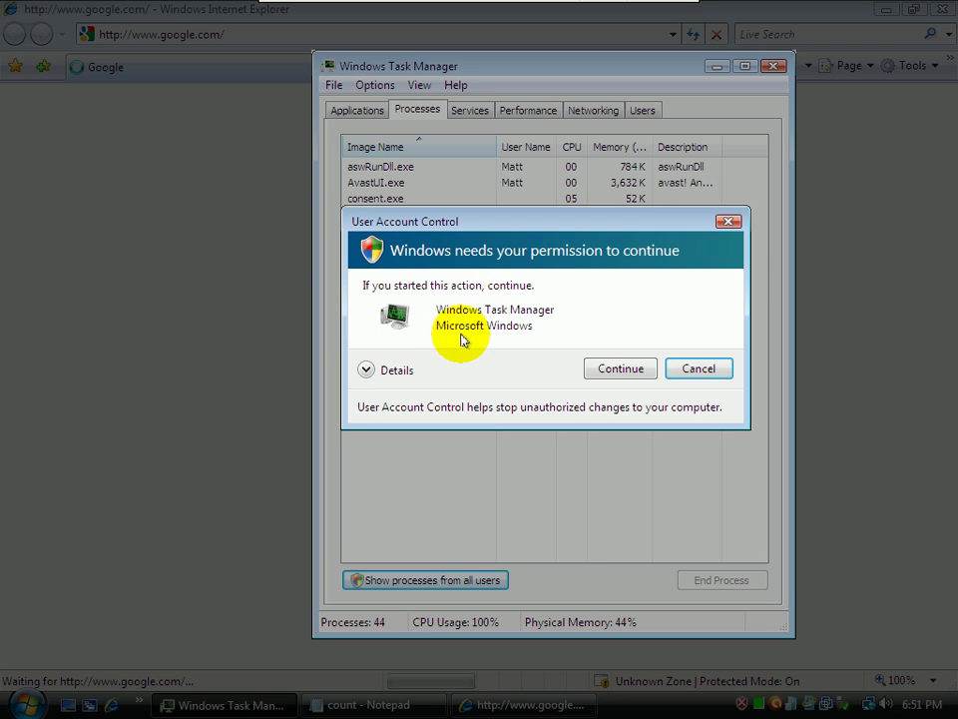
pyautogui.click(606, 368)
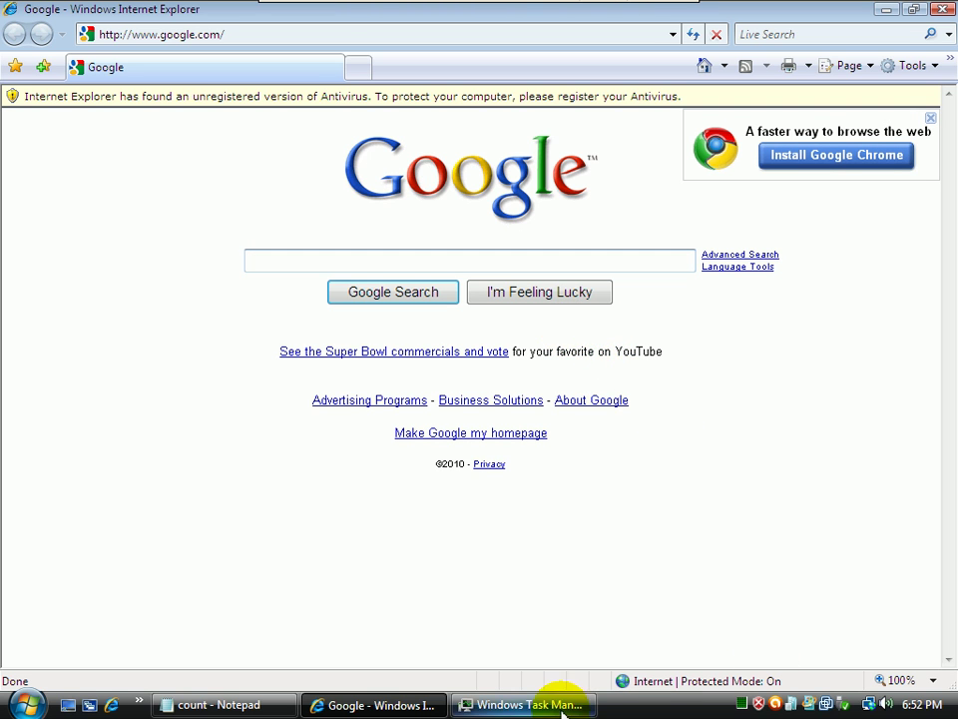
pyautogui.click(519, 705)
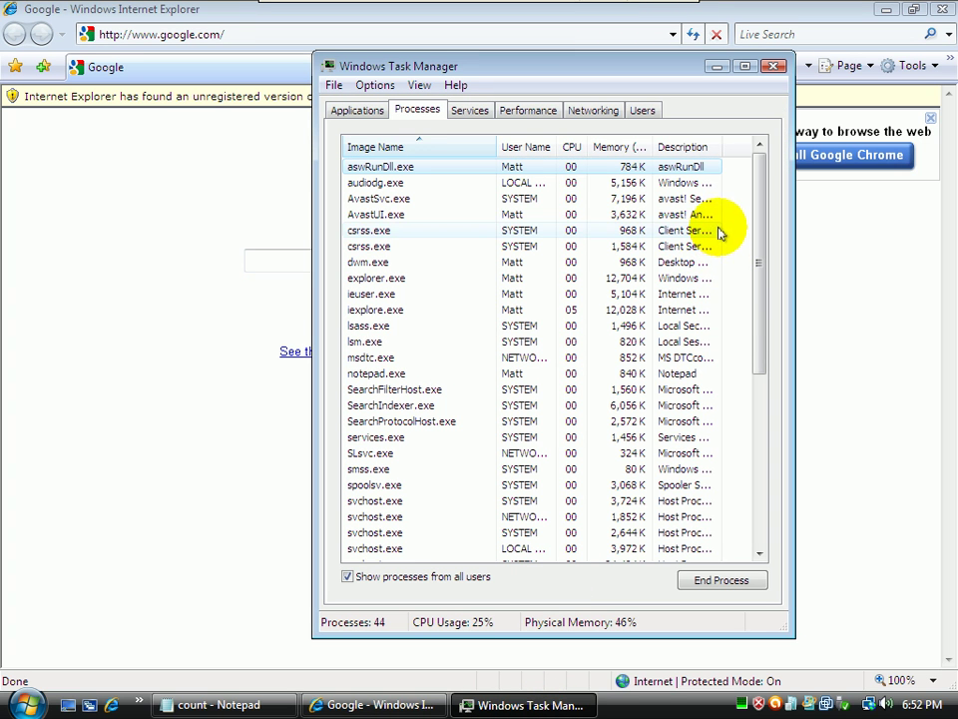
pyautogui.moveTo(761, 237); pyautogui.dragTo(706, 198)
pyautogui.click(112, 12)
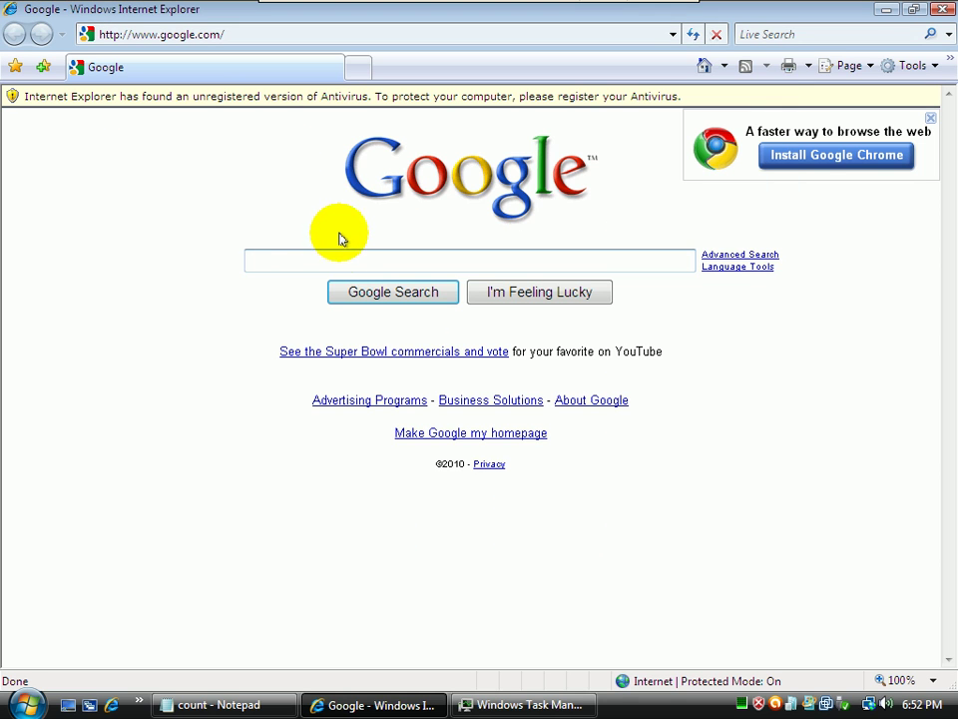
# Search Google for 'malware domain list' and open the Malware Domain List site
pyautogui.click(173, 36)
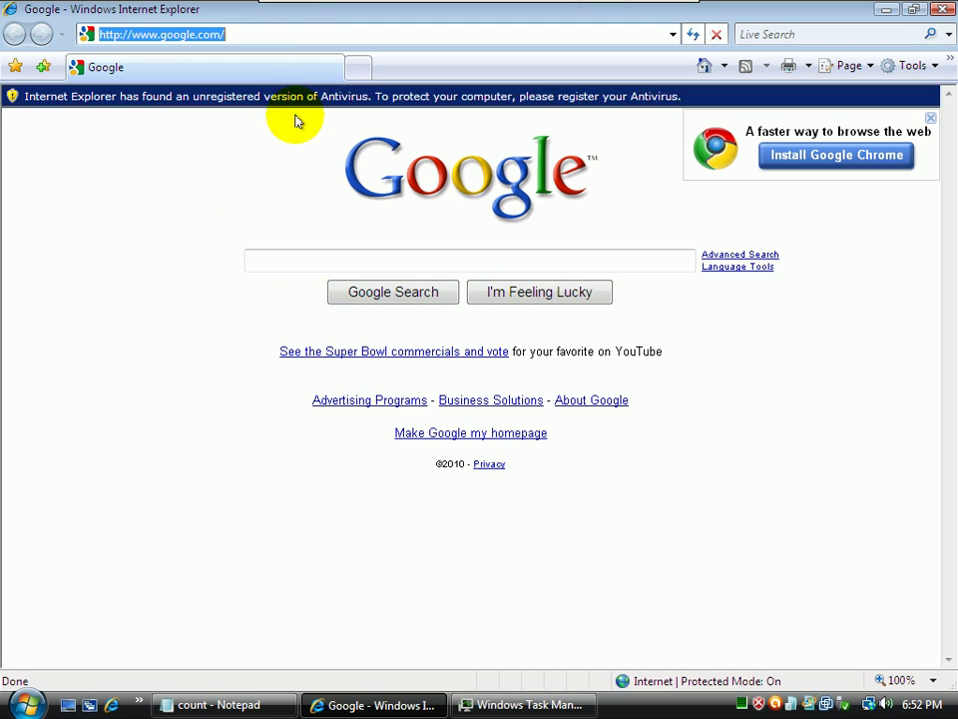
pyautogui.click(316, 252)
pyautogui.write('m')
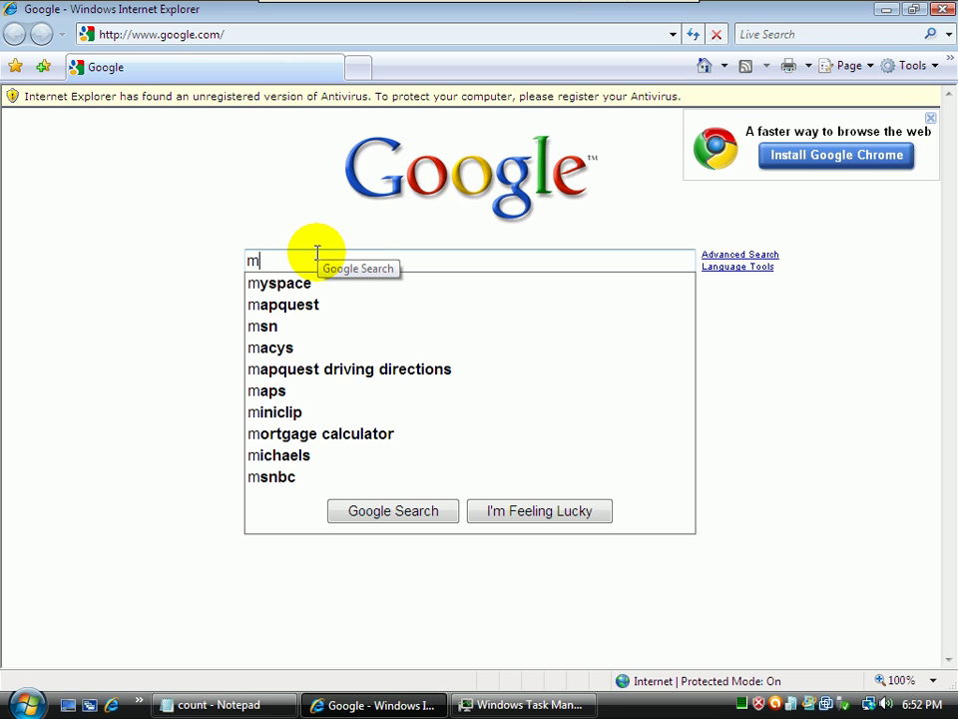
pyautogui.write('alwa')
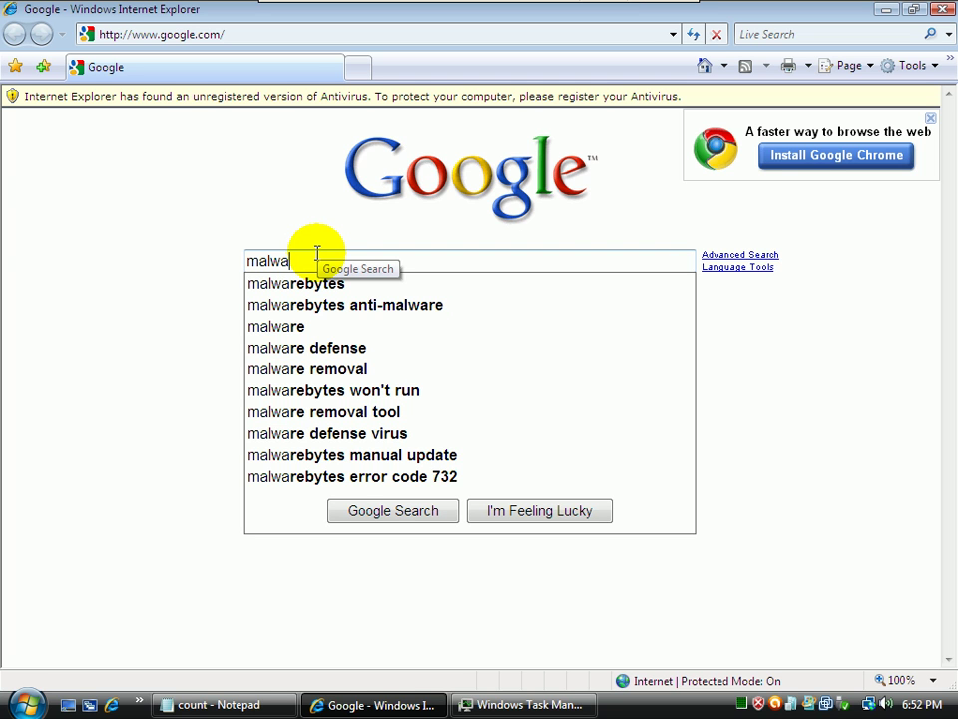
pyautogui.write('redom')
pyautogui.press('BackSpace')
pyautogui.press('BackSpace')
pyautogui.press('BackSpace')
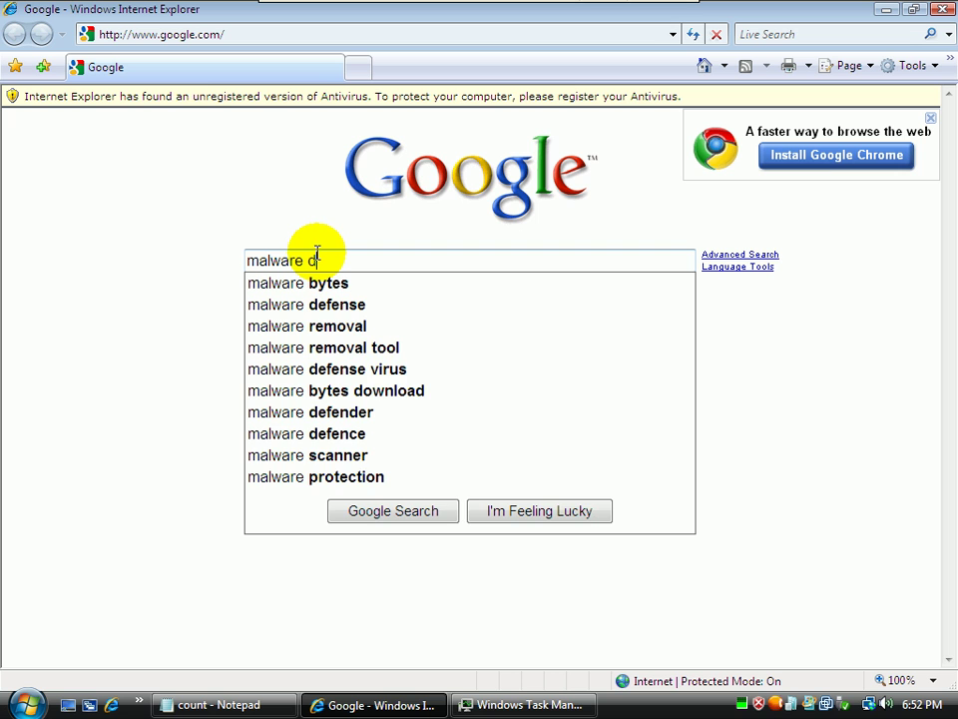
pyautogui.write('dom')
pyautogui.press('Down')
pyautogui.press('Return')
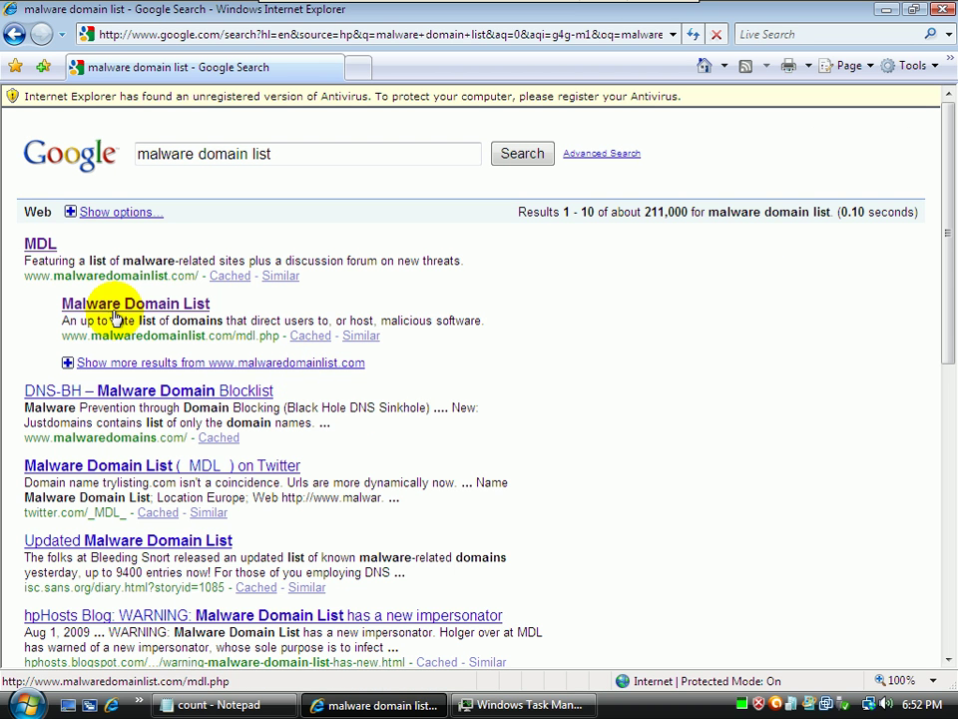
pyautogui.click(84, 304)
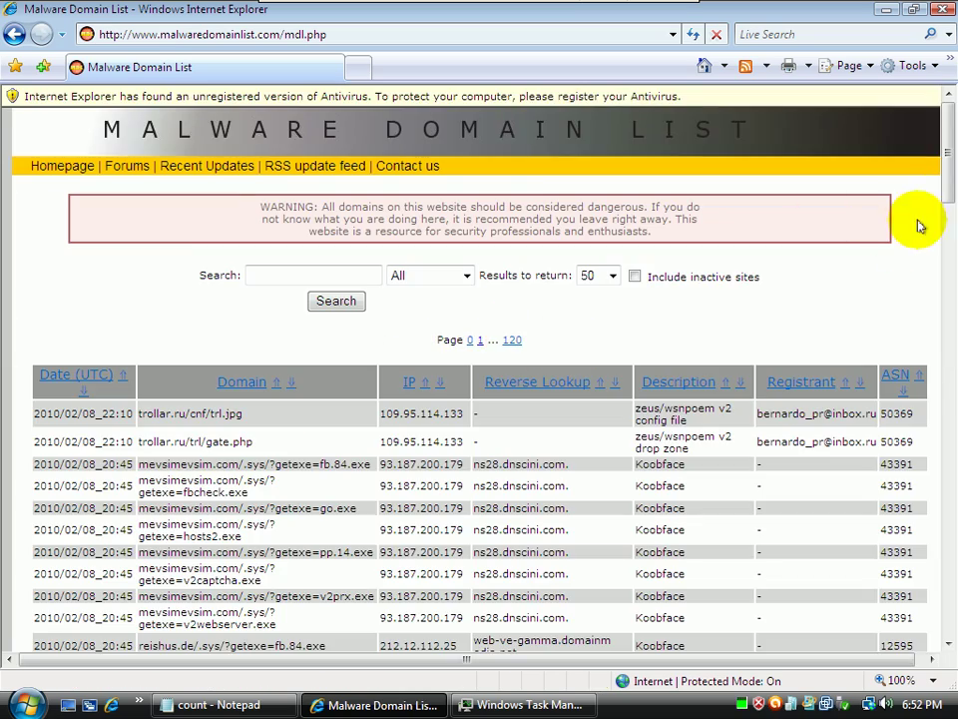
# Go to page 2 of the listing and copy the analexpired.com/lib/index.php address
pyautogui.moveTo(949, 171); pyautogui.dragTo(941, 679)
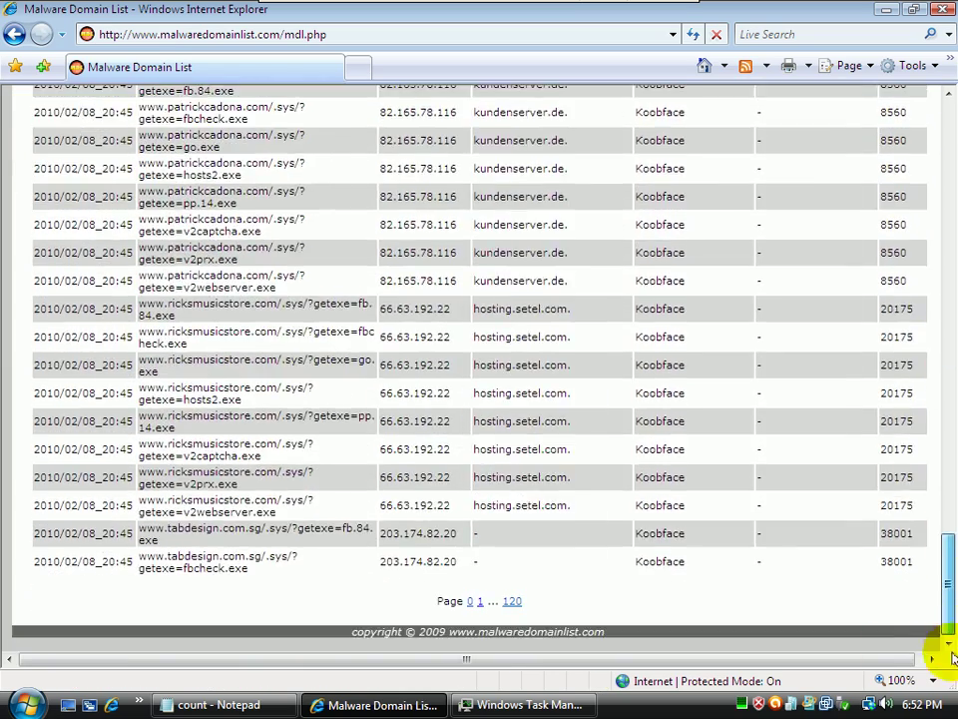
pyautogui.click(481, 600)
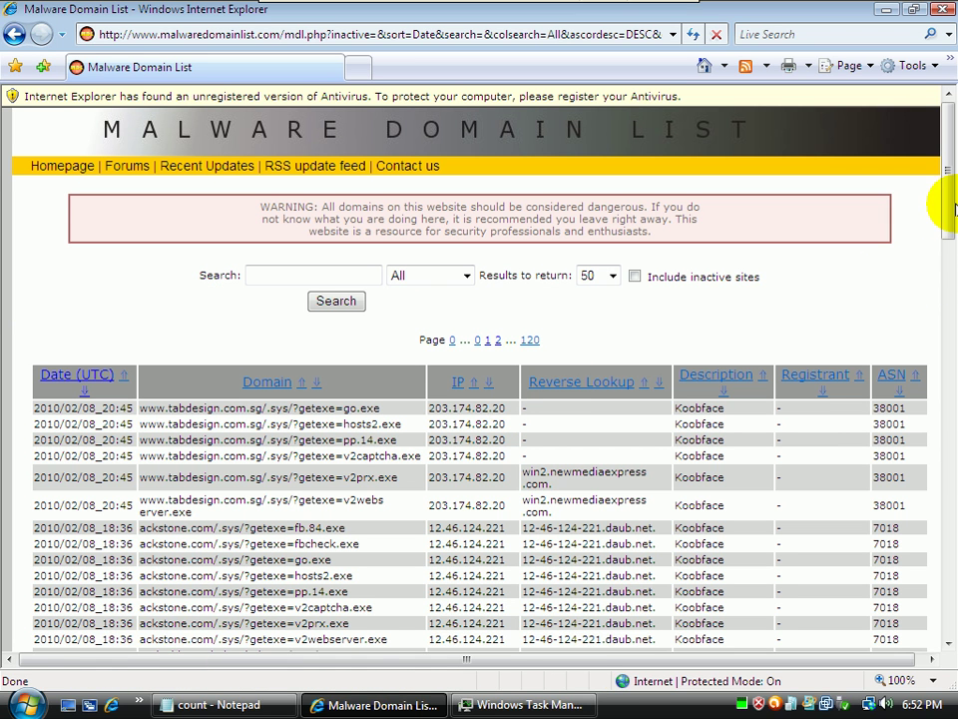
pyautogui.moveTo(942, 196); pyautogui.dragTo(941, 669)
pyautogui.click(496, 602)
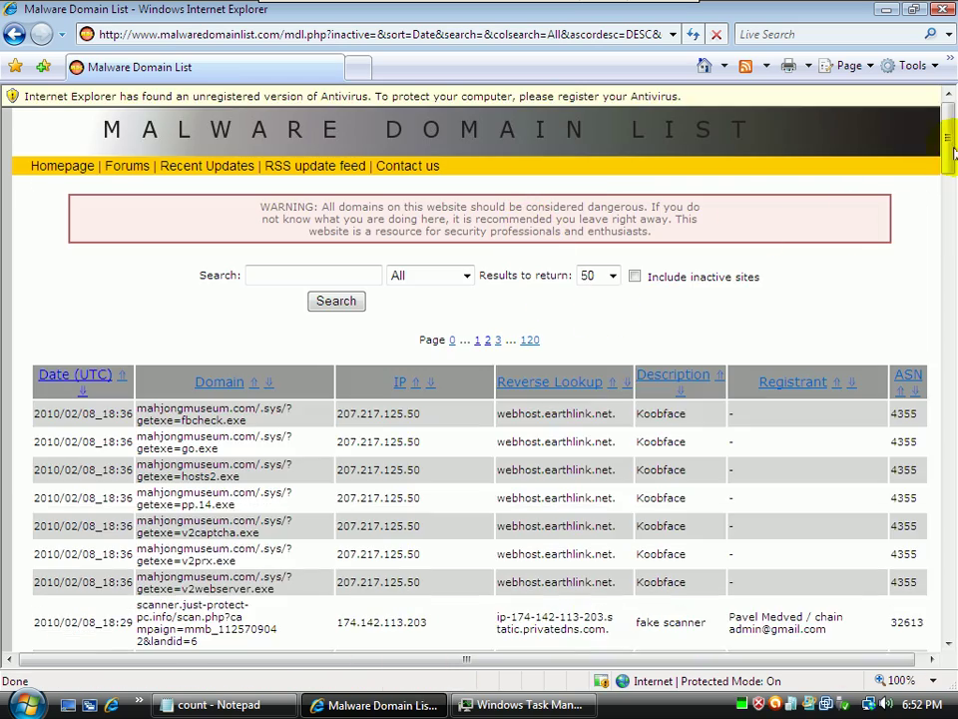
pyautogui.moveTo(948, 135); pyautogui.dragTo(951, 431)
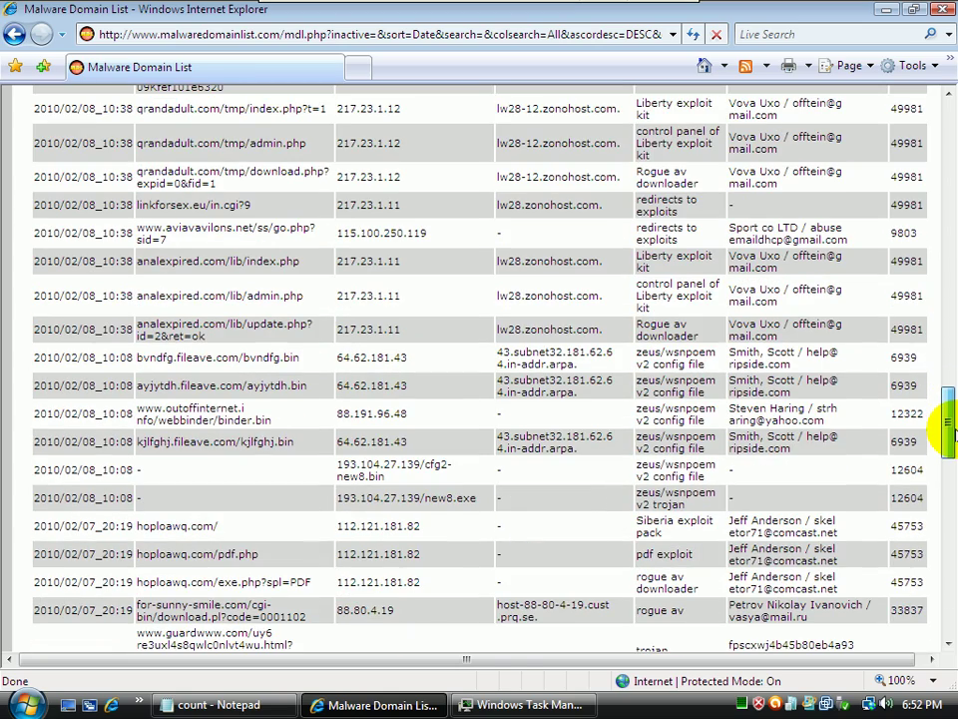
pyautogui.doubleClick(245, 261)
pyautogui.moveTo(207, 271); pyautogui.dragTo(166, 274)
pyautogui.hotkey('ctrl', 'c')
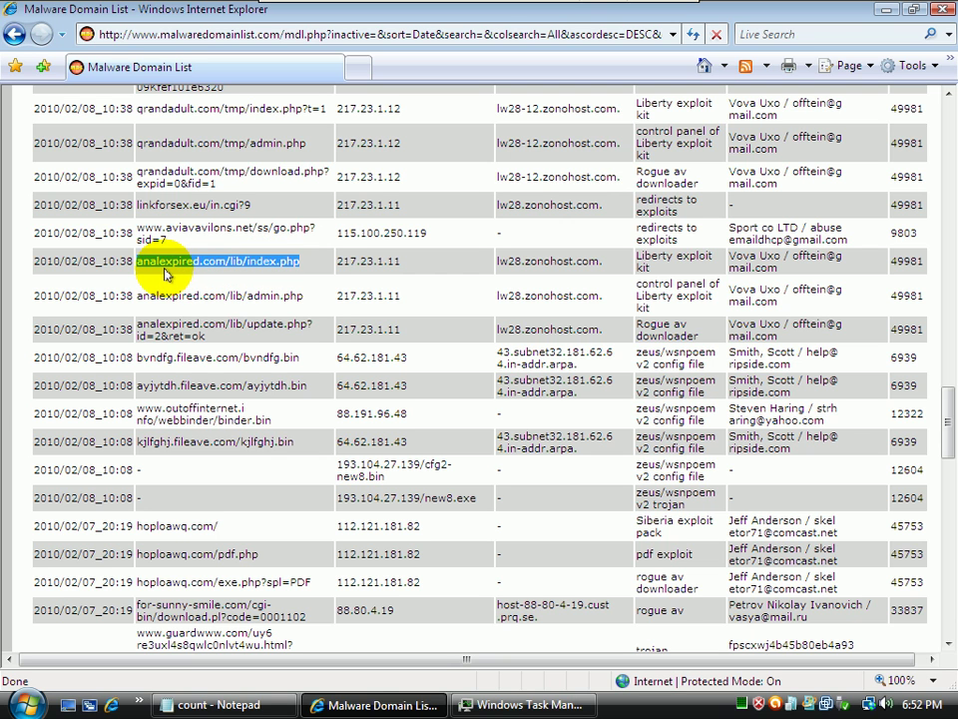
pyautogui.hotkey('ctrl', 't')
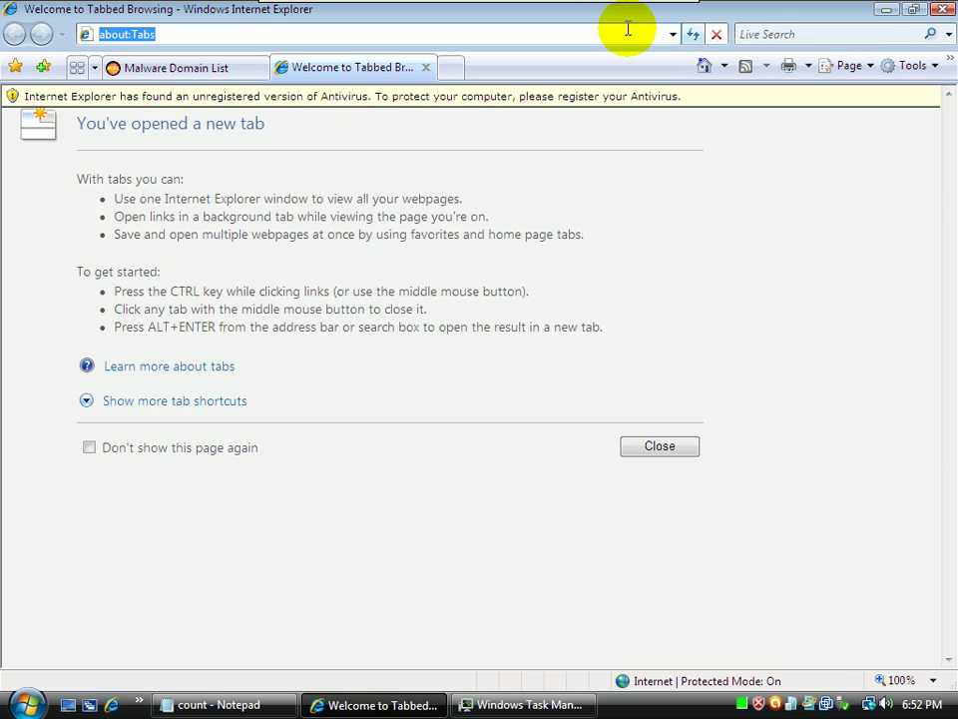
# Load analexpired.com/lib/index.php in the new tab and log '6 - exploit - blocked' in the count file
pyautogui.hotkey('ctrl', 'v')
pyautogui.press('Return')
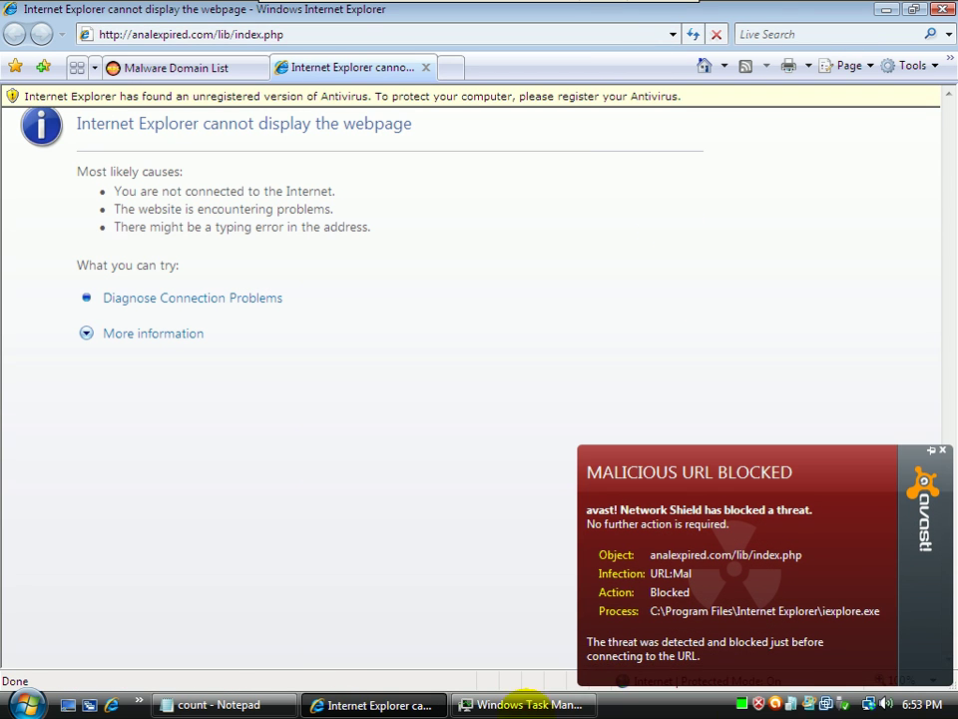
pyautogui.click(241, 707)
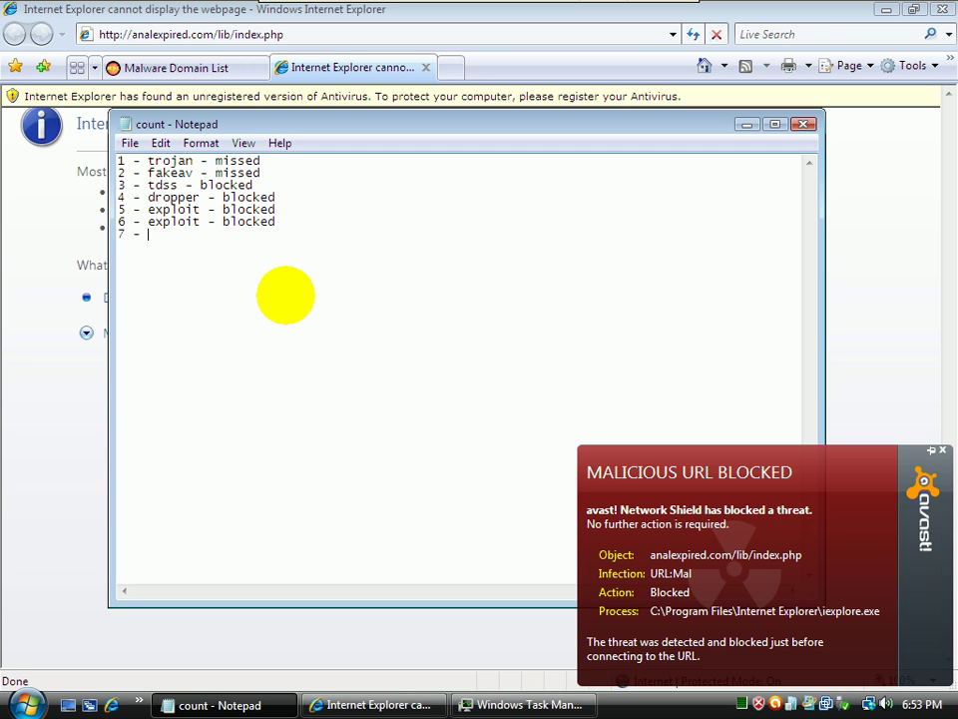
# Return to the domain list, dismiss avast's blocked-URL alert, and select the hoploawq.com/ address
pyautogui.click(199, 67)
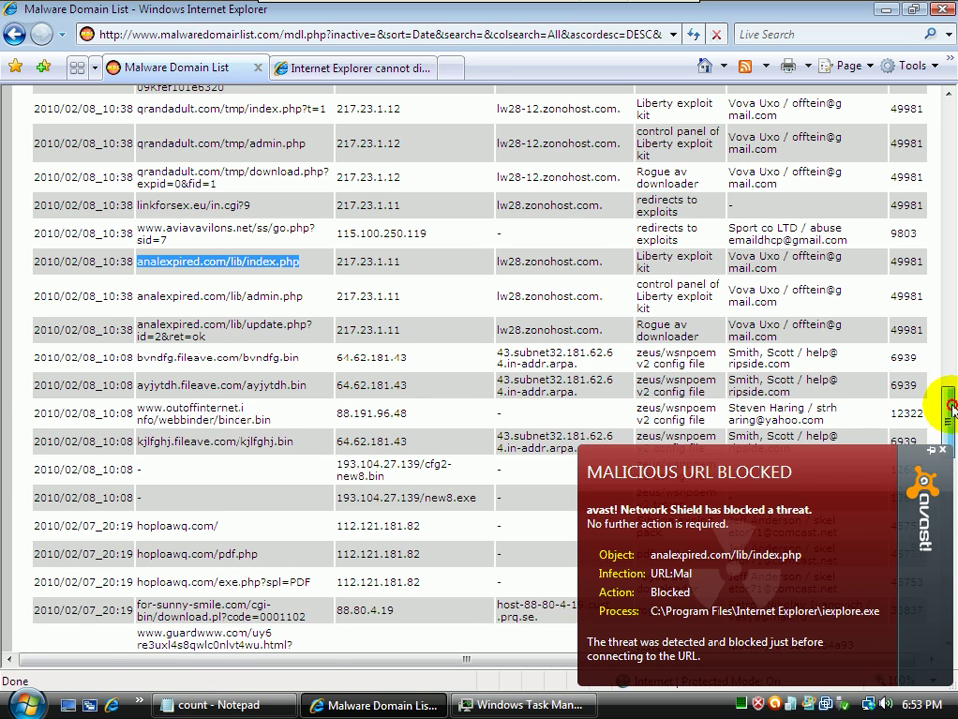
pyautogui.scroll(-5, 954, 411)
pyautogui.scroll(2, 947, 417)
pyautogui.click(941, 451)
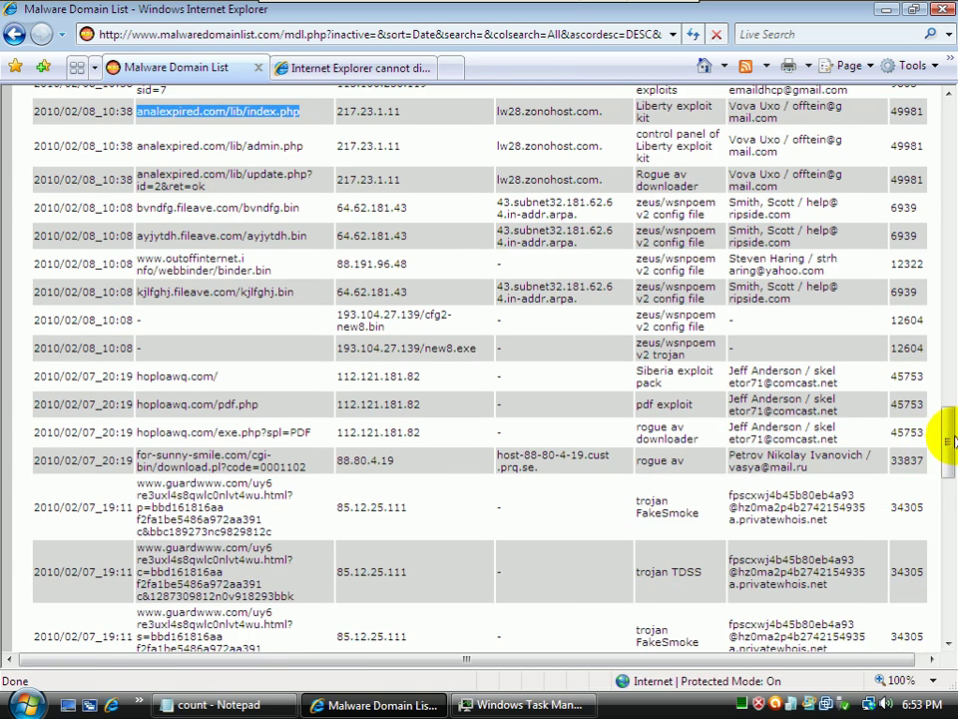
pyautogui.moveTo(943, 437); pyautogui.dragTo(944, 439)
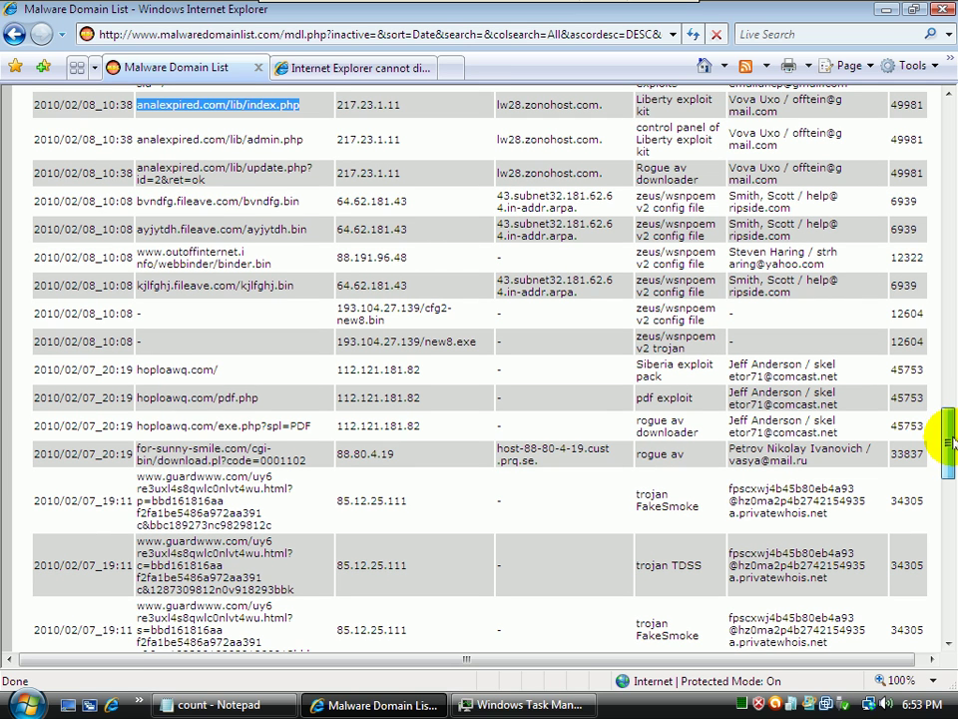
pyautogui.moveTo(214, 370); pyautogui.dragTo(140, 378)
pyautogui.hotkey('ctrl', 'c')
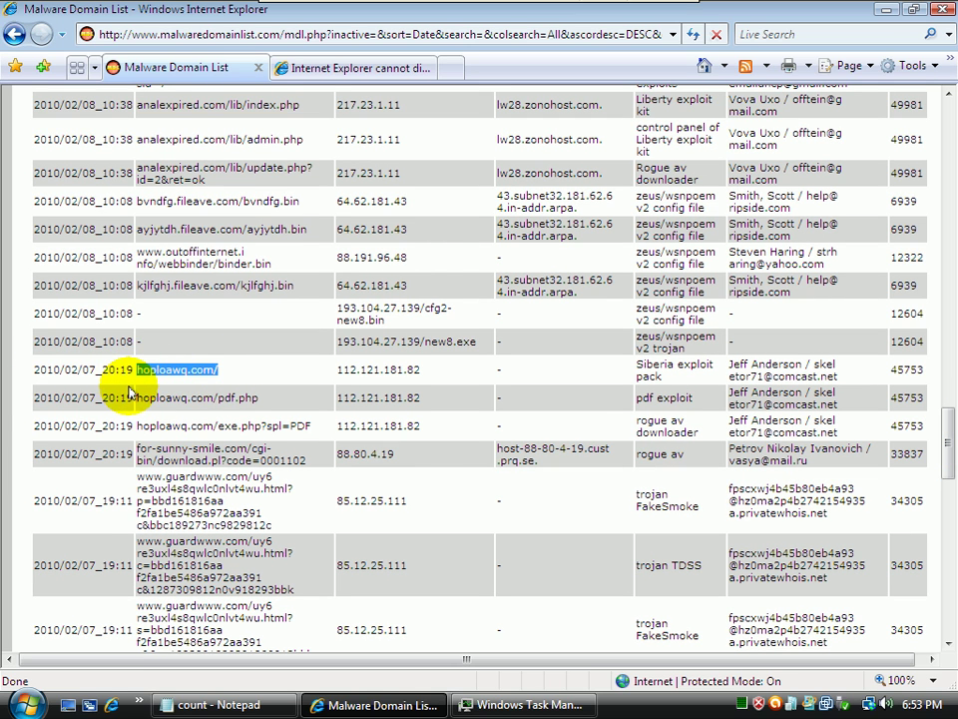
# Load hoploawq.com/ in the test tab, which avast! blocks as JS:Downloader-IS
pyautogui.click(320, 66)
pyautogui.click(310, 34)
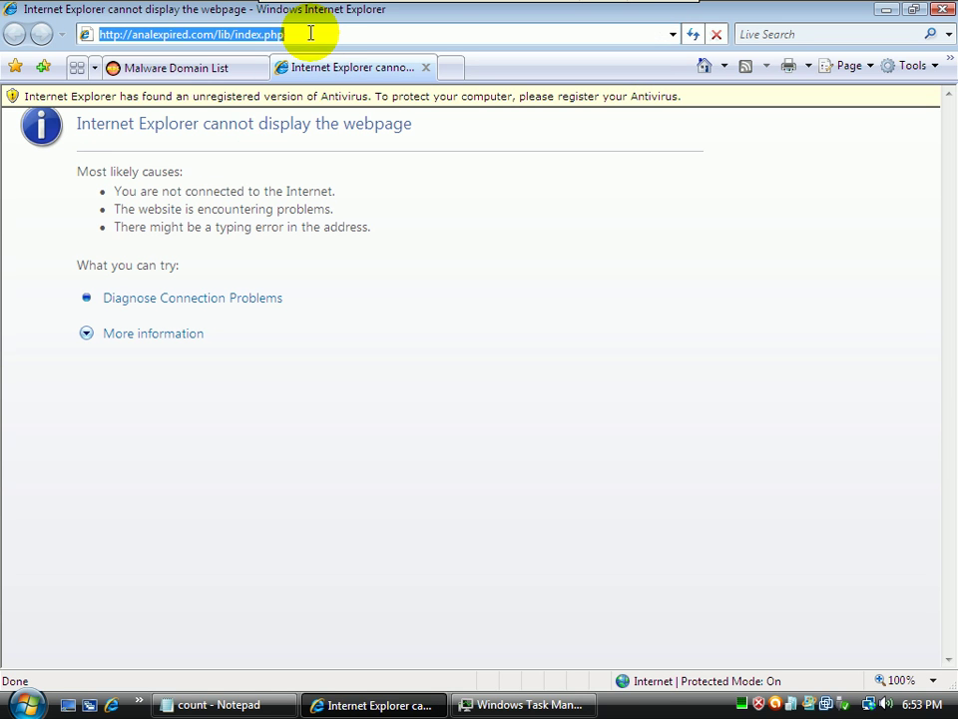
pyautogui.hotkey('ctrl', 'v')
pyautogui.press('Return')
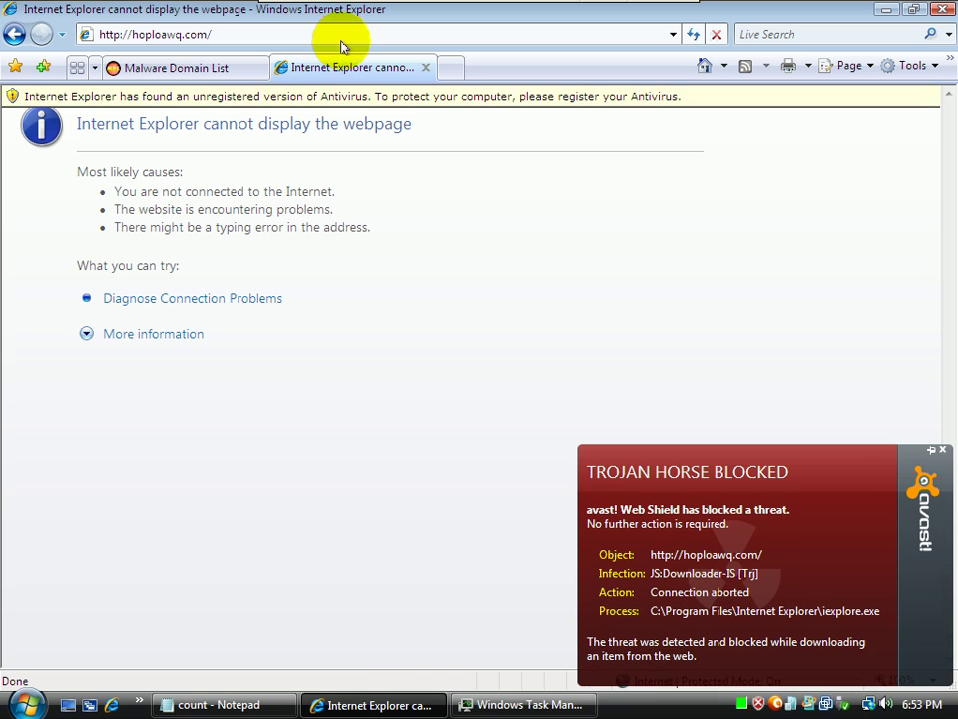
# Log '7 - exploit - blocked' in the count file and dismiss the avast trojan-blocked alert
pyautogui.click(253, 703)
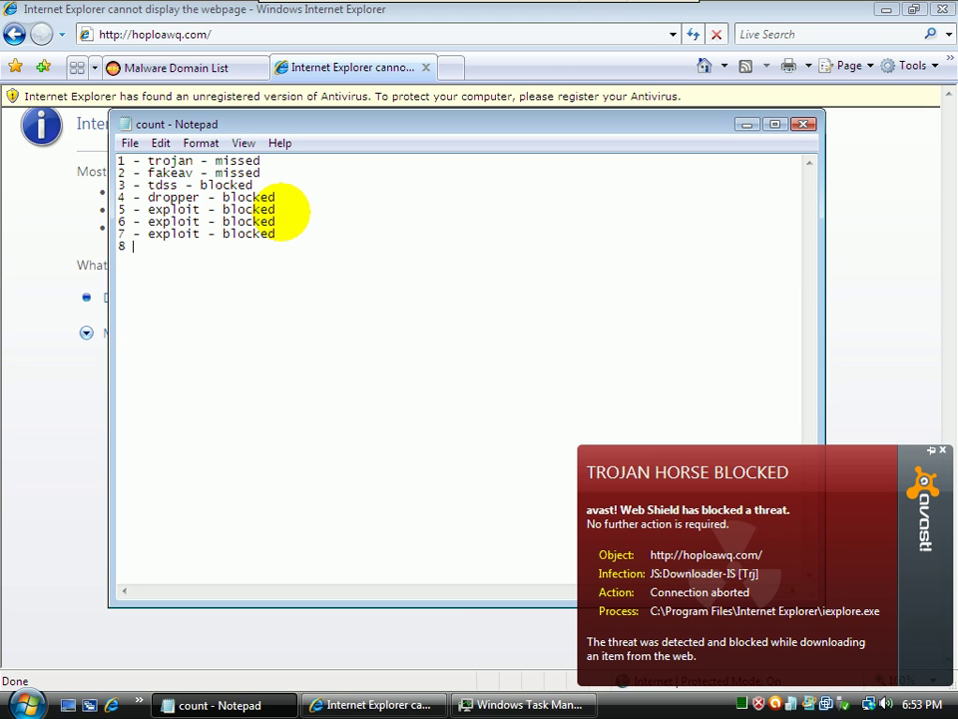
pyautogui.click(234, 67)
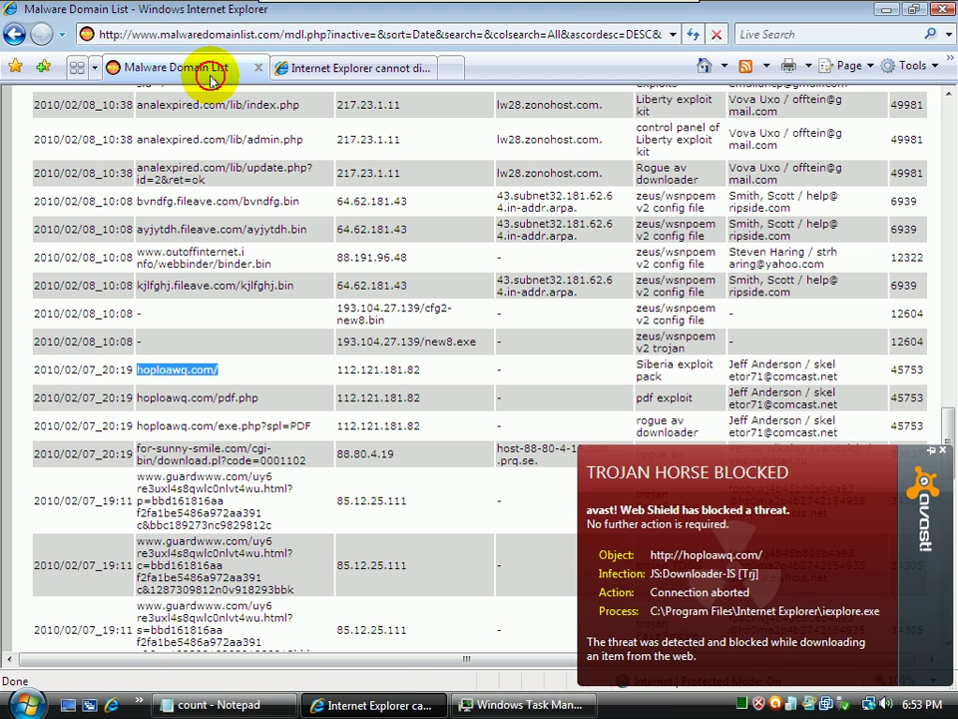
pyautogui.click(942, 451)
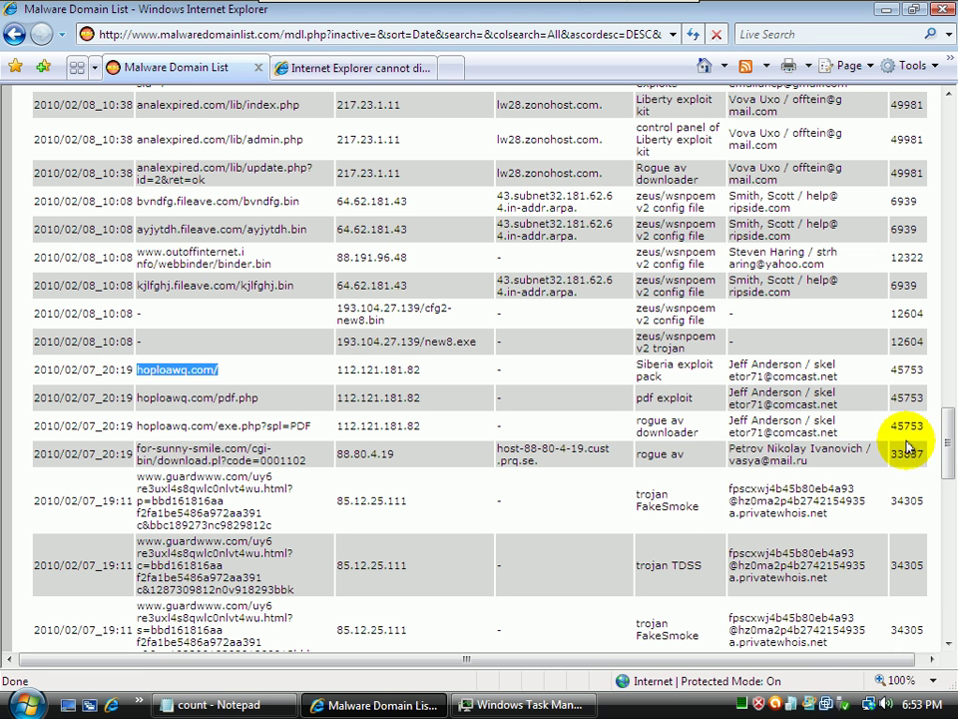
# Go to the next page of the Malware Domain List and select the technotronics.cn/limper/game.exe URL
pyautogui.moveTo(950, 439); pyautogui.dragTo(946, 578)
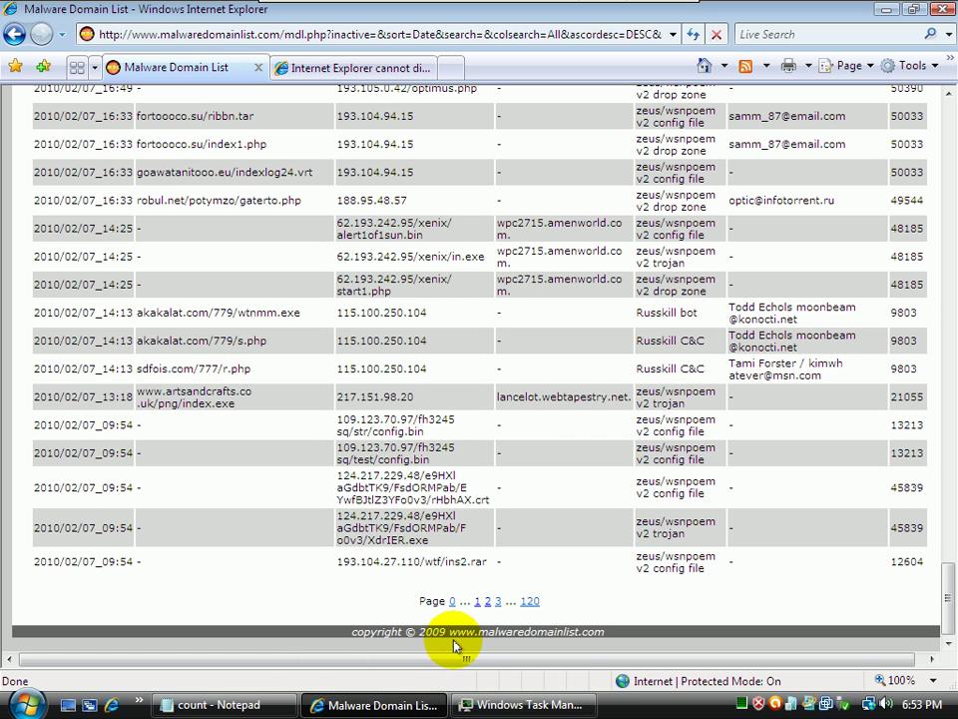
pyautogui.click(499, 600)
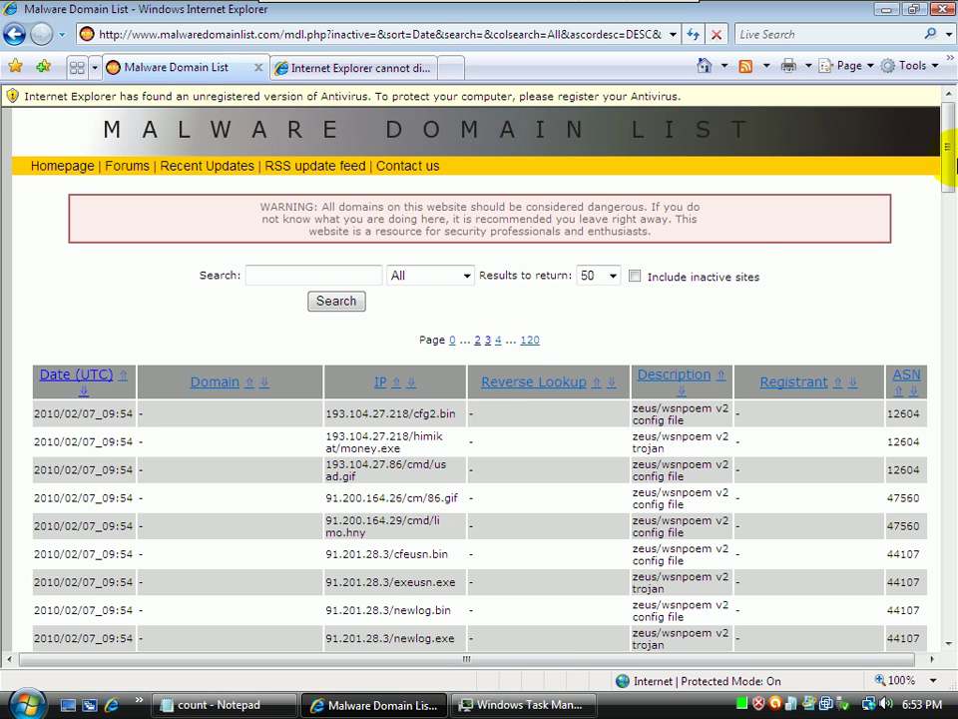
pyautogui.moveTo(951, 153); pyautogui.dragTo(881, 365)
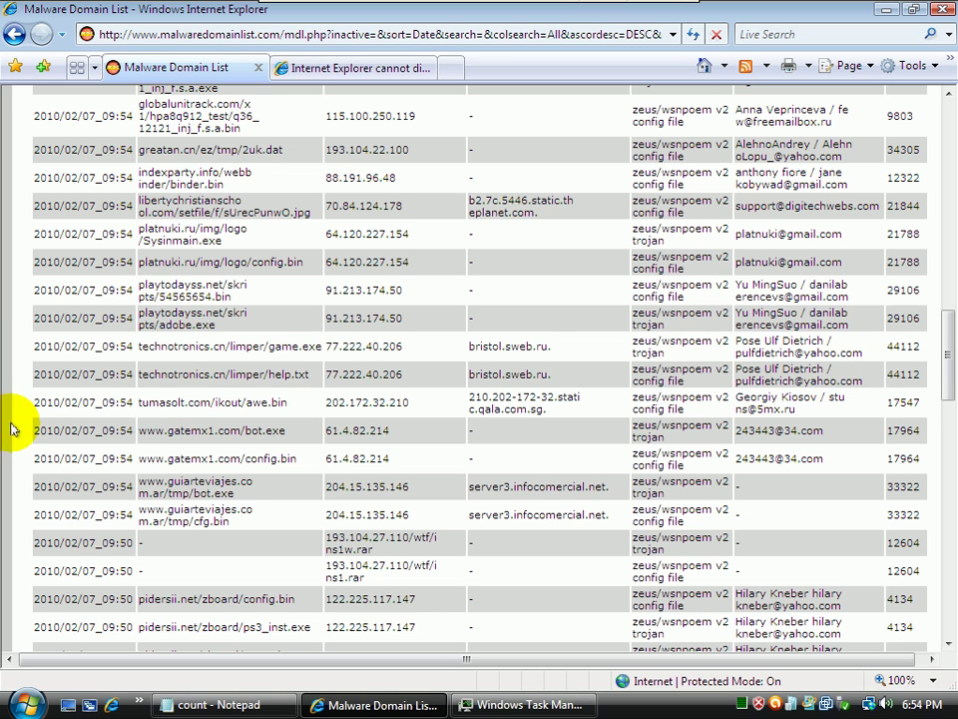
pyautogui.moveTo(311, 346); pyautogui.dragTo(188, 342)
pyautogui.hotkey('ctrl', 'c')
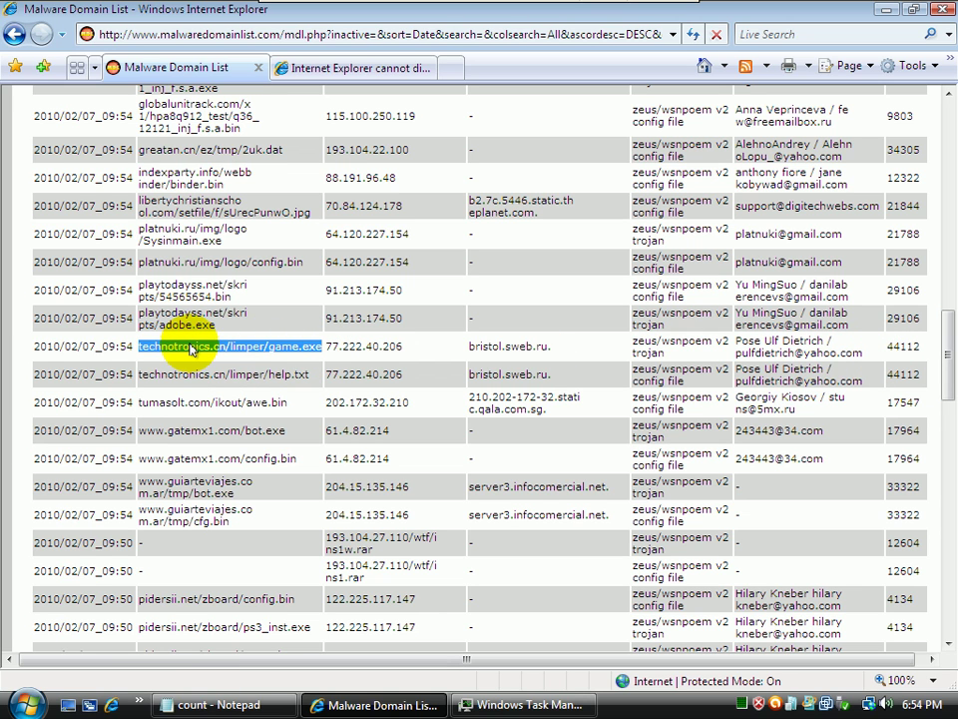
# Load the copied technotronics.cn/limper/game.exe address in the testing tab
pyautogui.click(367, 66)
pyautogui.click(271, 36)
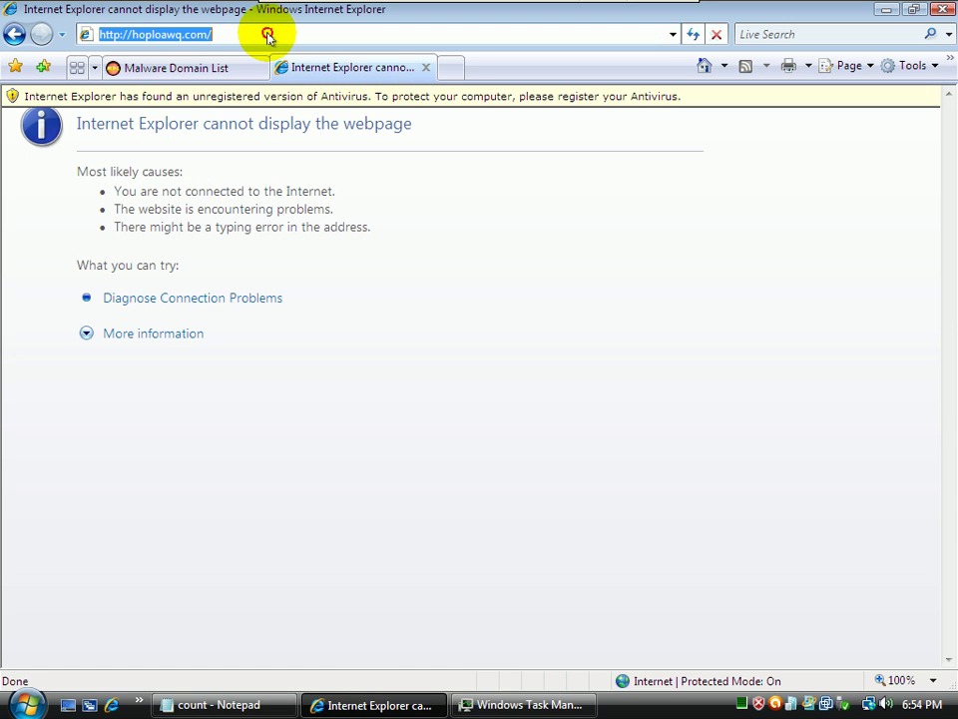
pyautogui.hotkey('ctrl', 'v')
pyautogui.press('Return')
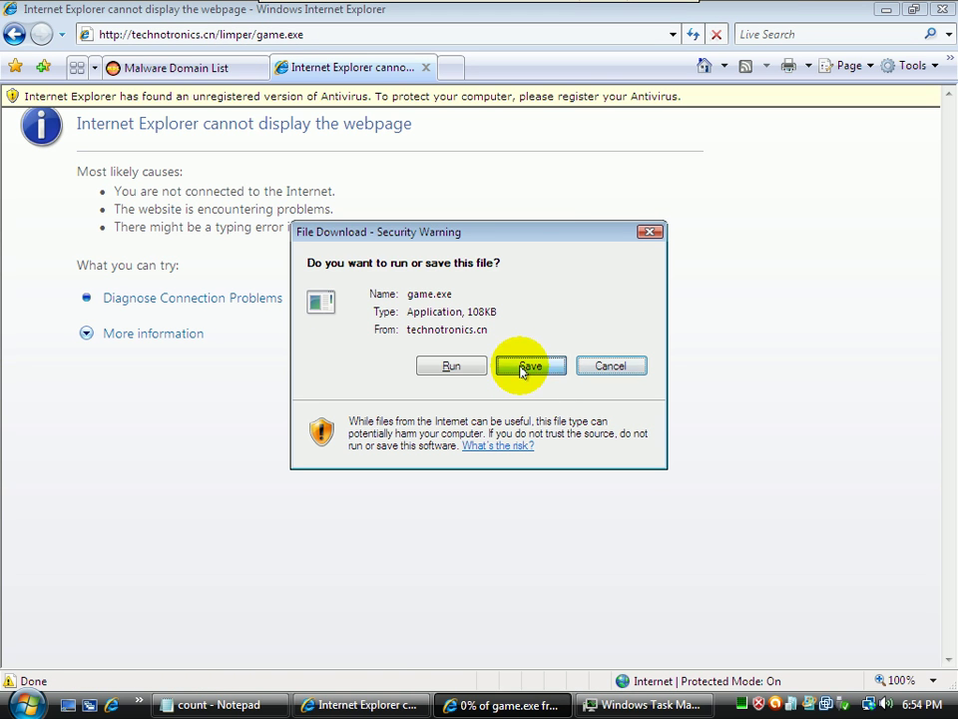
# Save game.exe to the Desktop and run it past the unverified-publisher warning
pyautogui.click(530, 365)
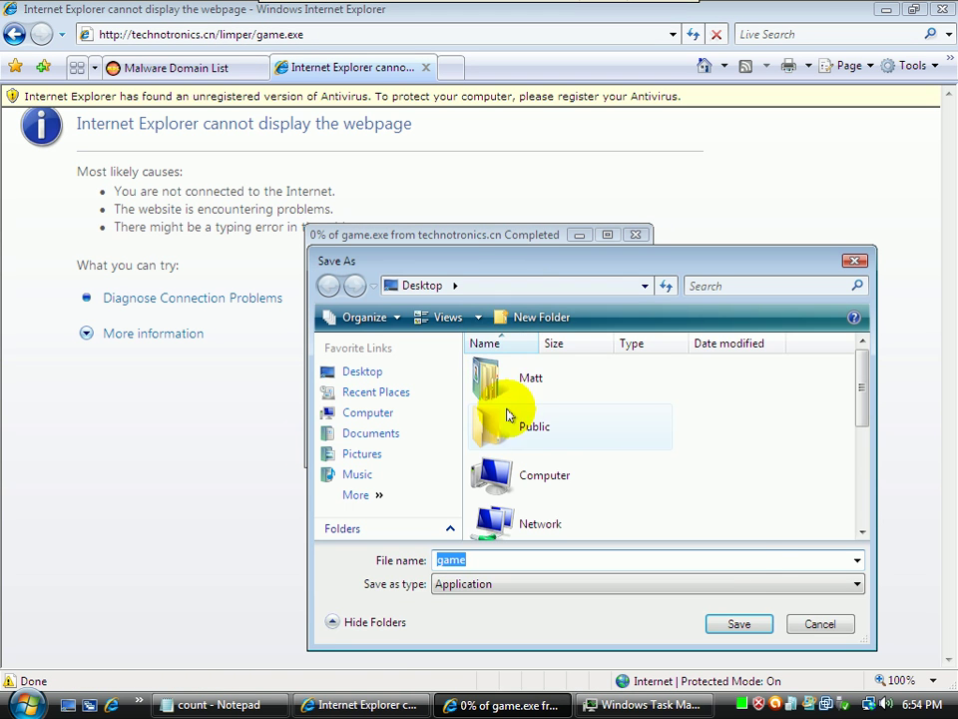
pyautogui.click(739, 624)
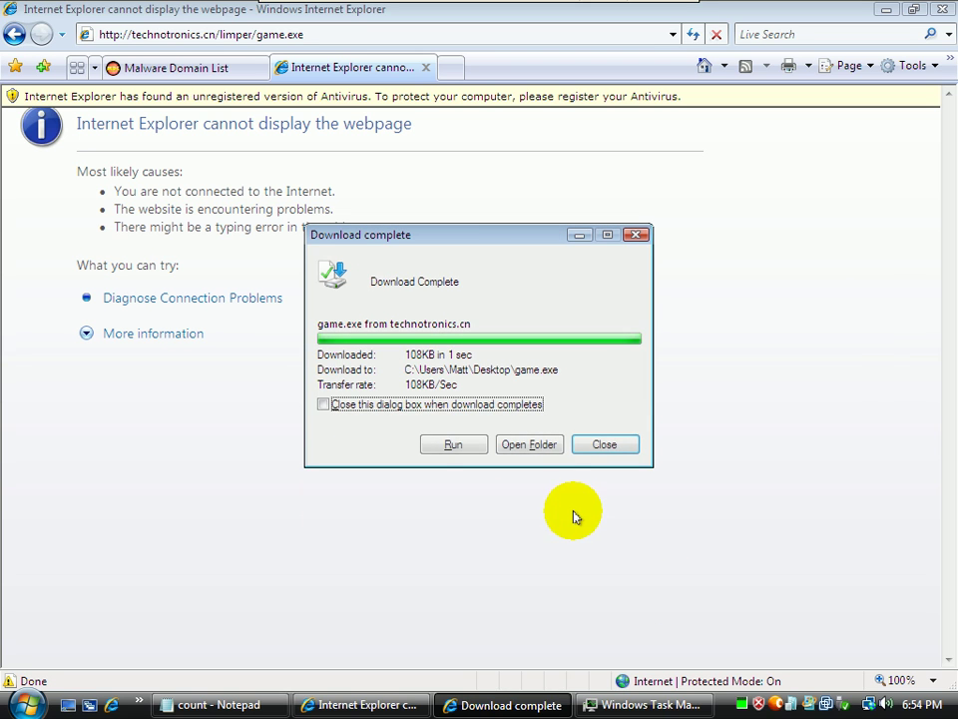
pyautogui.click(429, 444)
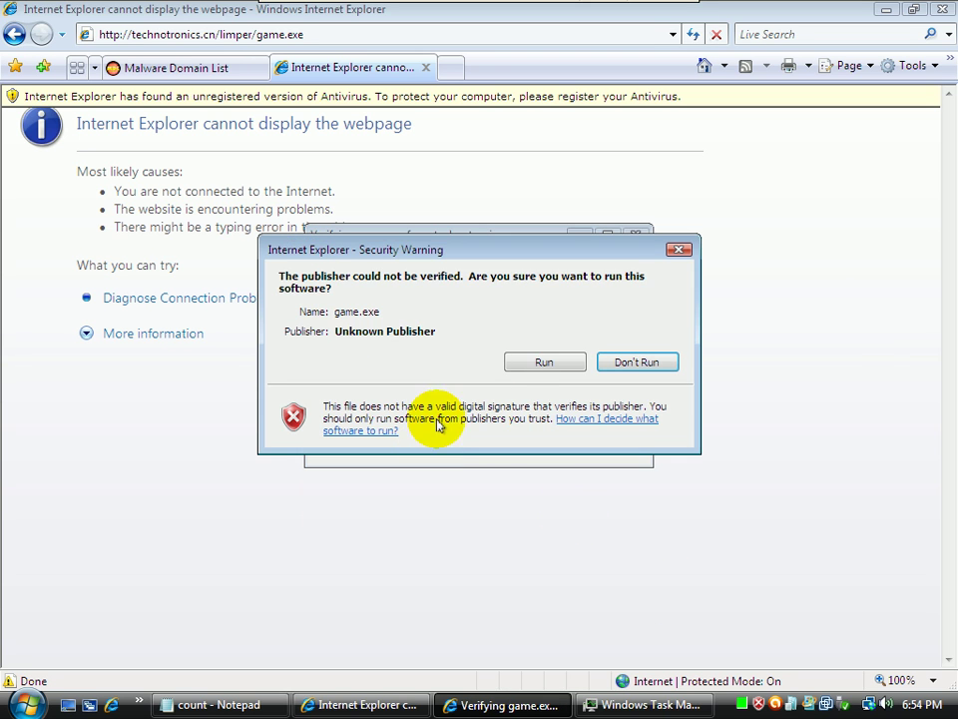
pyautogui.click(527, 367)
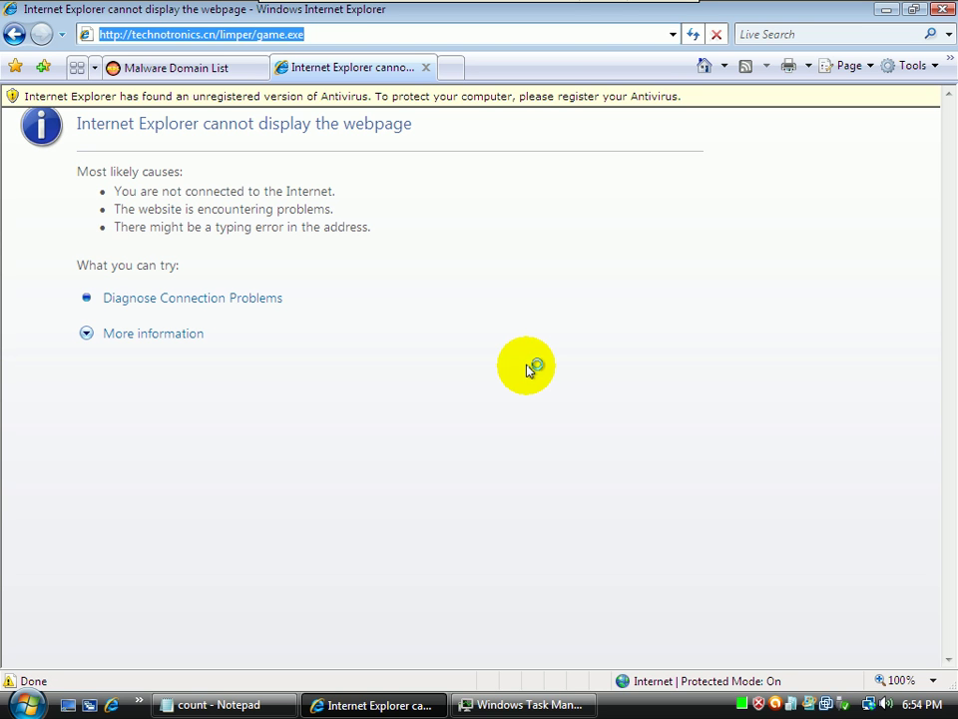
# In Task Manager, restart the crashed Windows Explorer and confirm game.exe is running
pyautogui.click(529, 705)
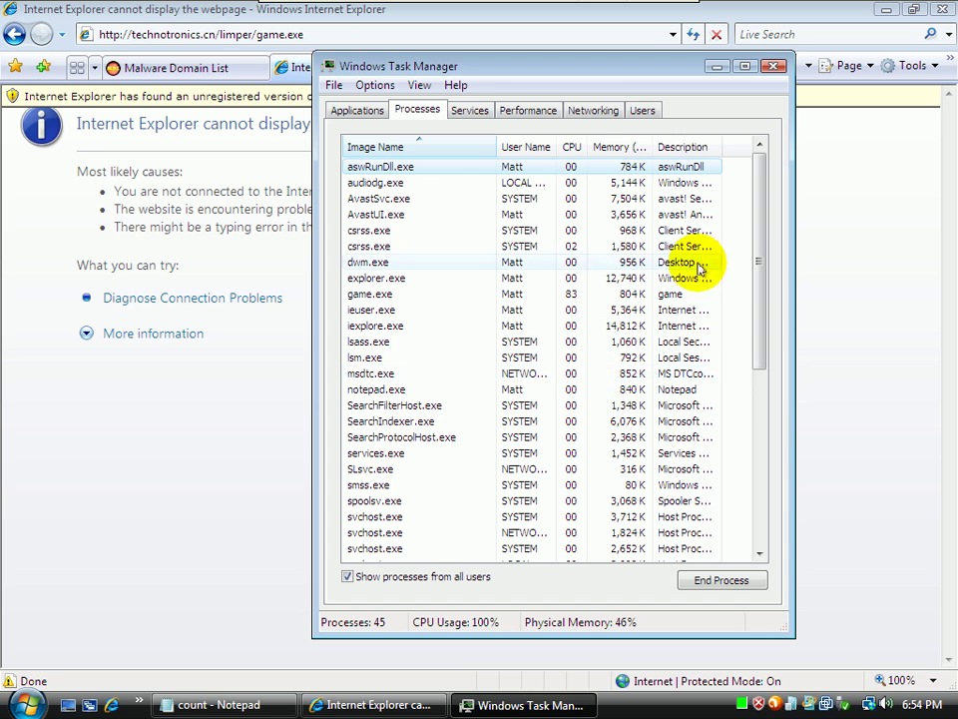
pyautogui.moveTo(764, 230); pyautogui.dragTo(713, 400)
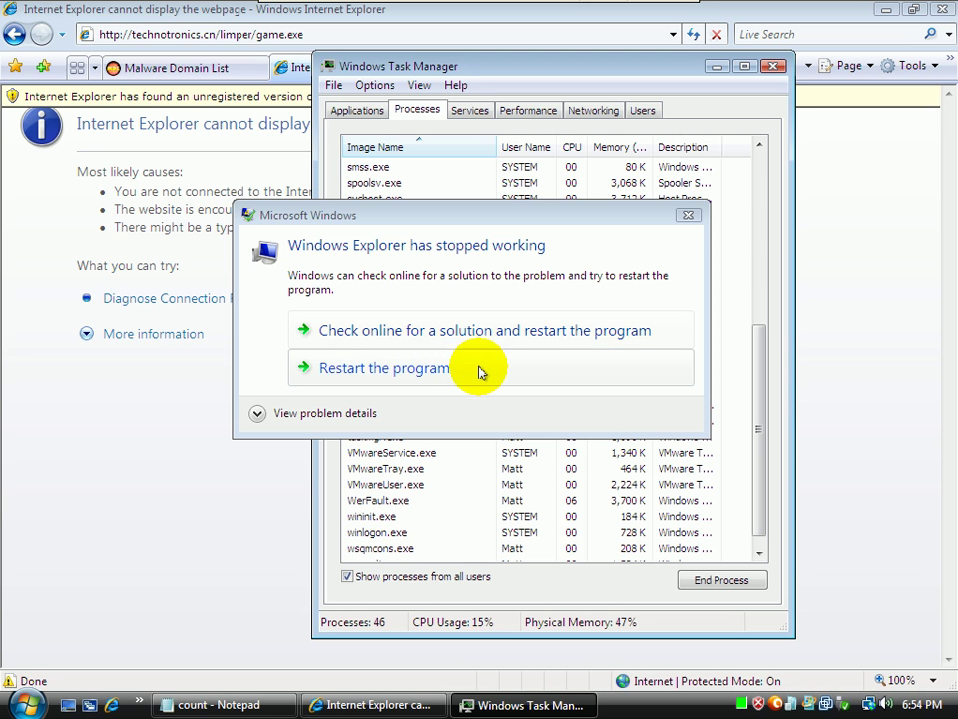
pyautogui.click(477, 367)
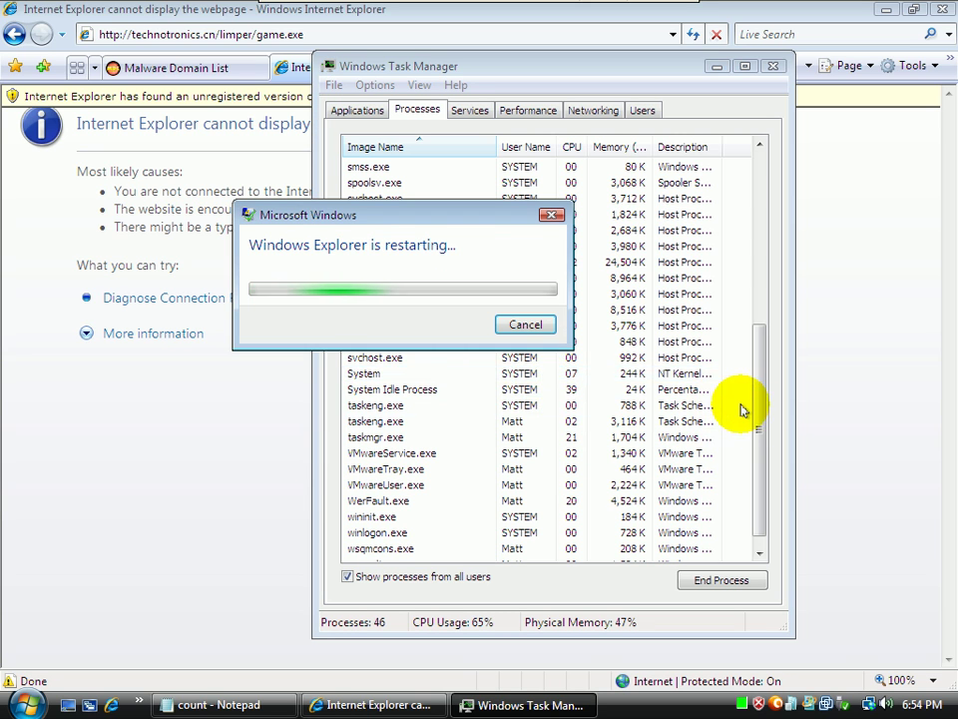
pyautogui.moveTo(762, 412); pyautogui.dragTo(709, 232)
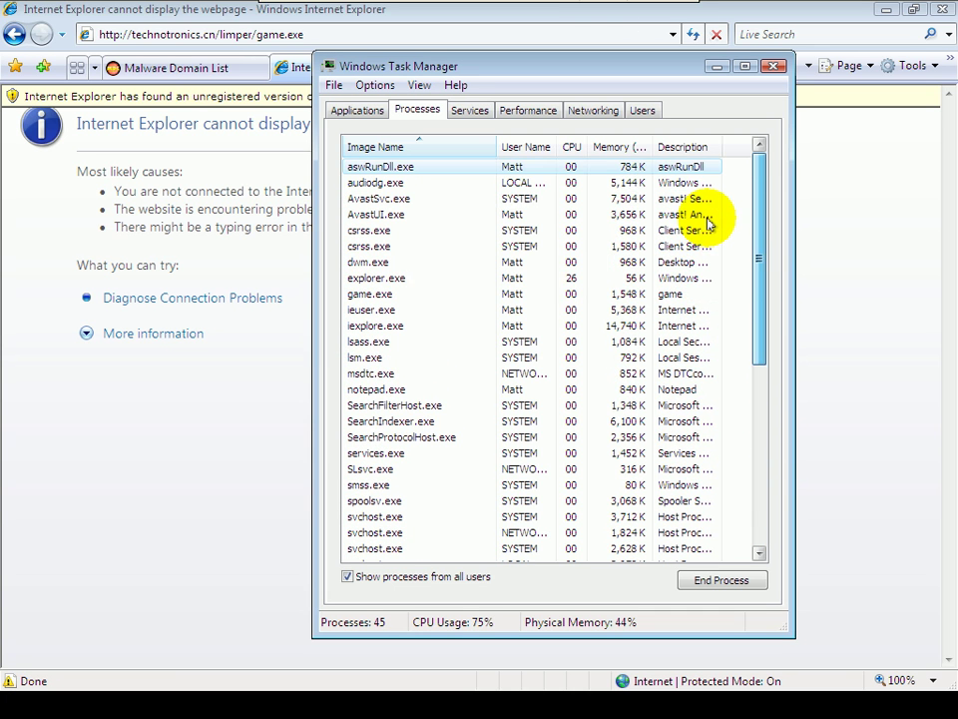
pyautogui.click(391, 296)
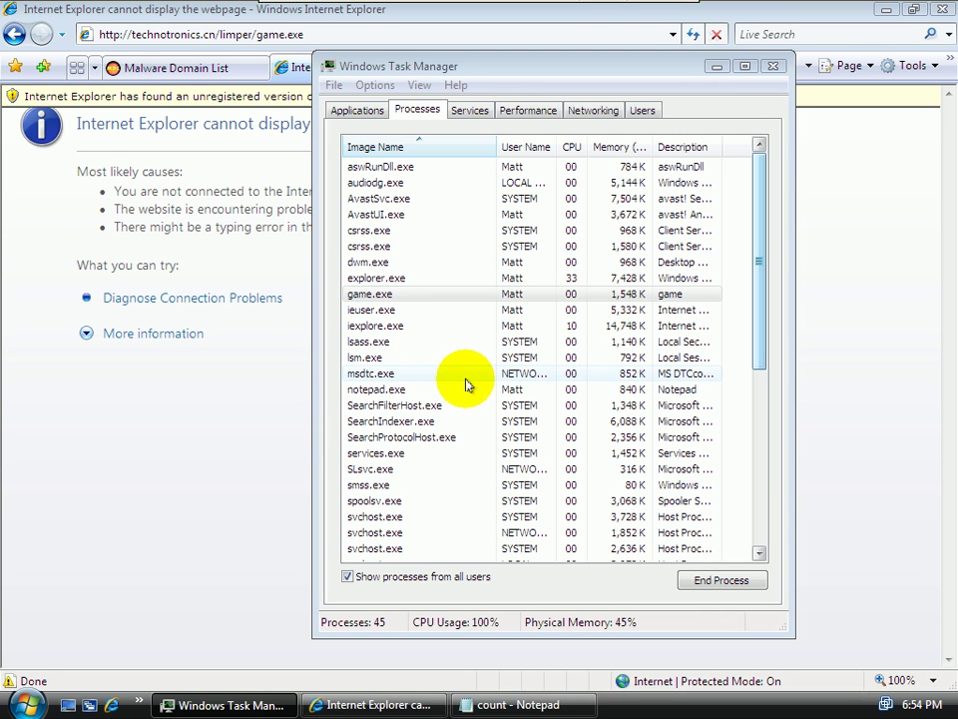
pyautogui.click(489, 707)
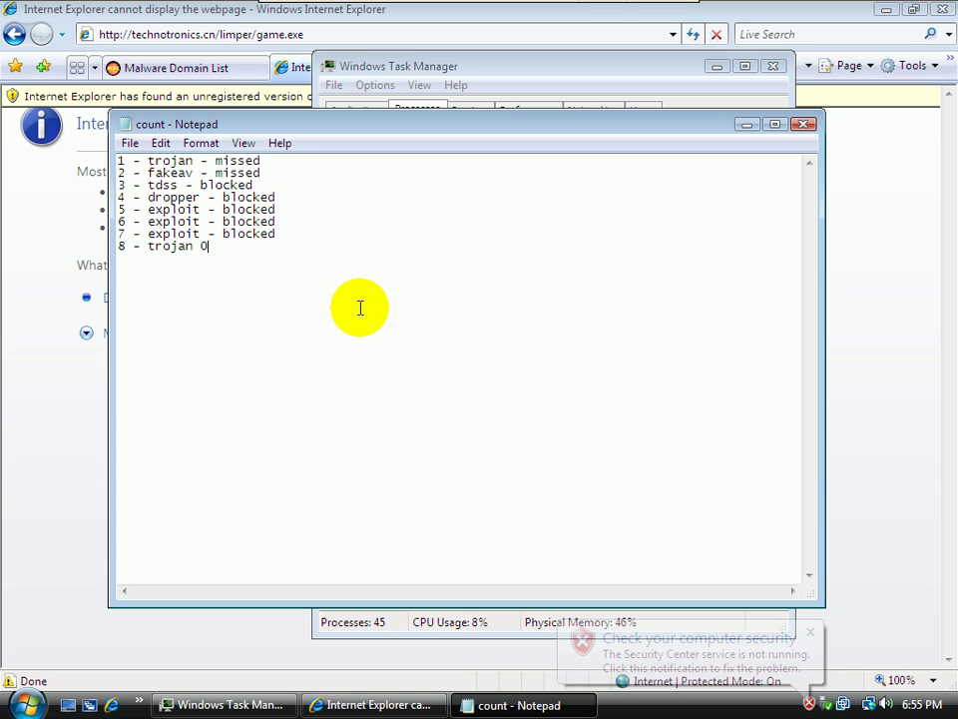
# Finish line 8 as '8 - trojan - missed', start line 9, and minimize Notepad
pyautogui.write('ssed')
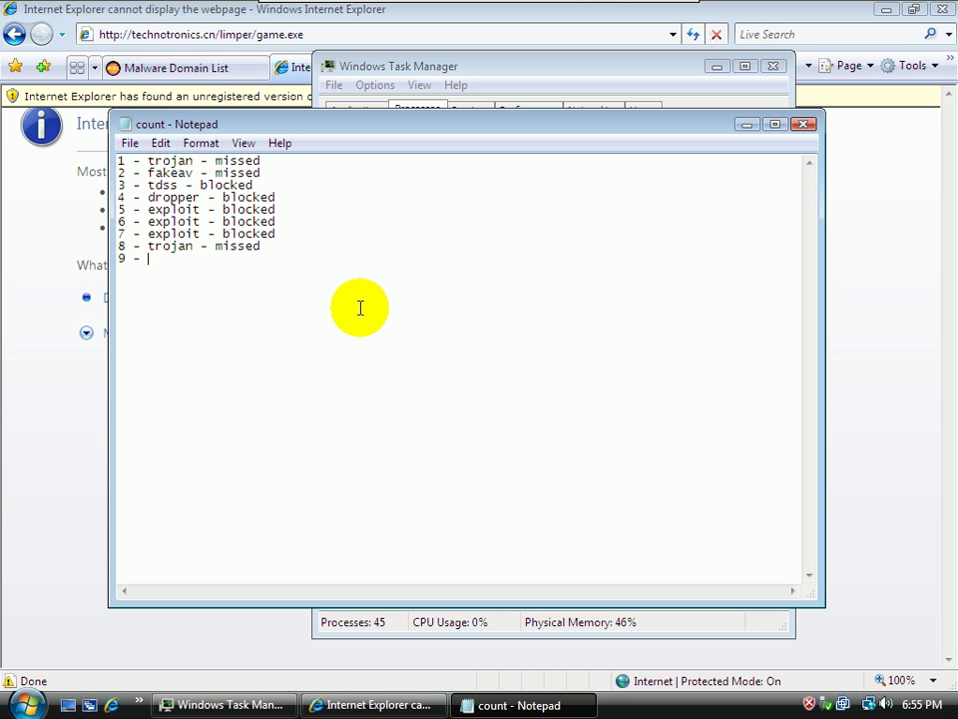
pyautogui.click(755, 130)
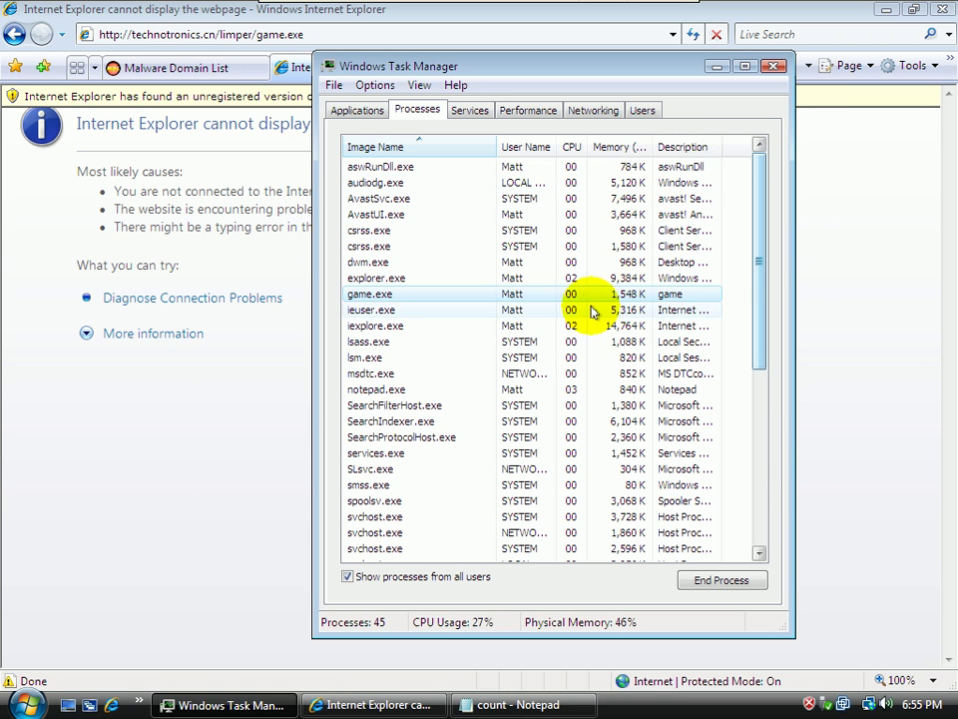
pyautogui.moveTo(758, 275); pyautogui.dragTo(731, 260)
# Close the error tab in Internet Explorer and open a fresh tab
pyautogui.click(88, 11)
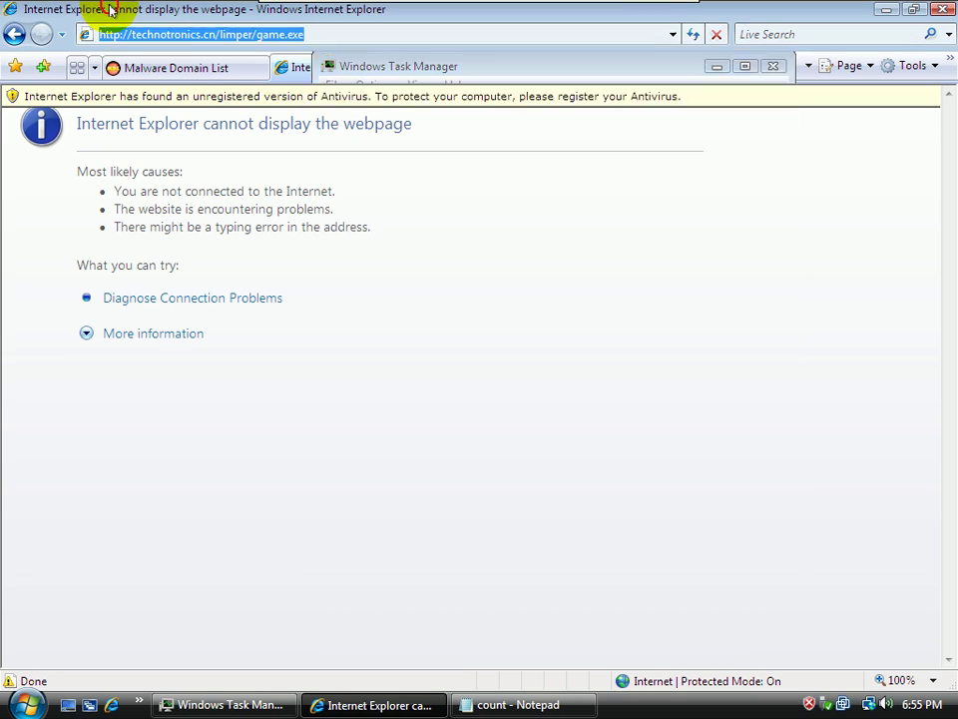
pyautogui.click(425, 67)
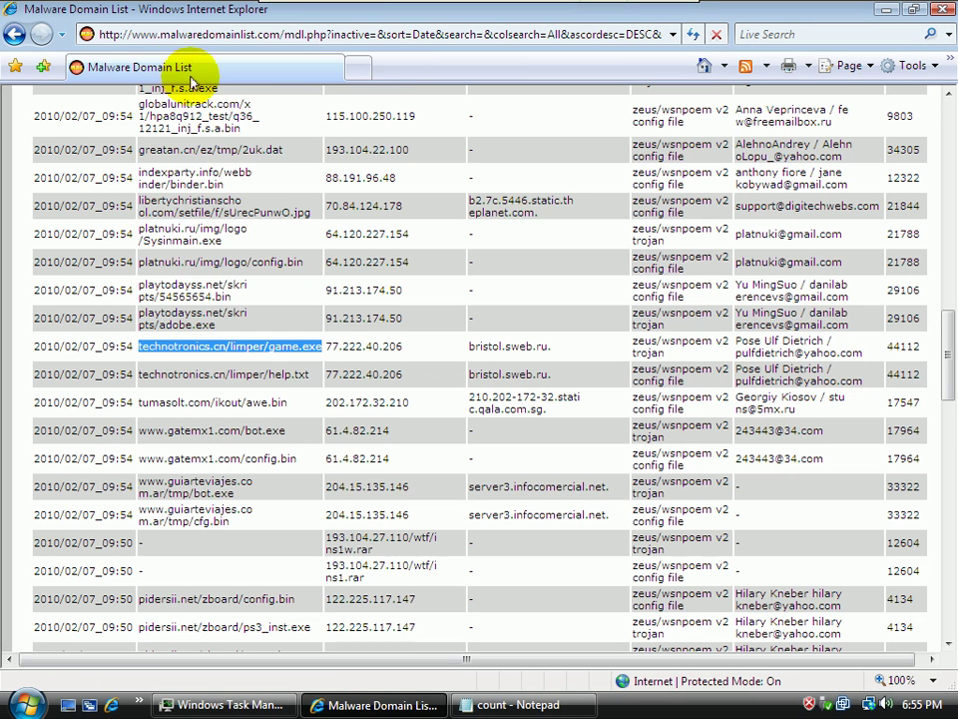
pyautogui.click(360, 66)
# Select the cedelevator.com/.sys/?getexe=v2prx.exe URL on the Malware Domain List
pyautogui.click(215, 65)
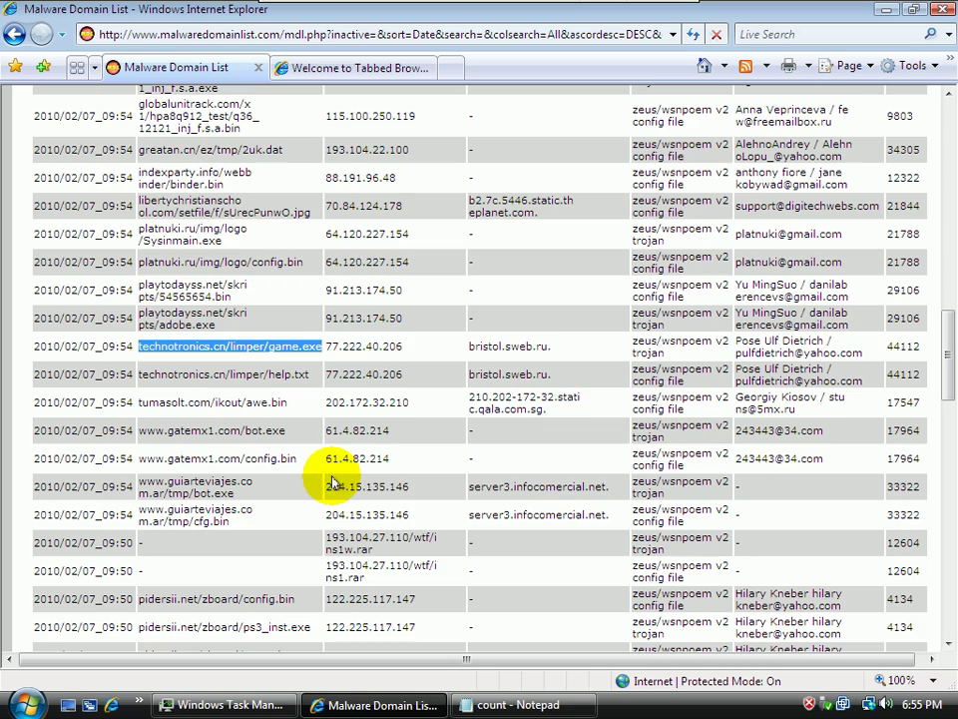
pyautogui.moveTo(947, 348); pyautogui.dragTo(953, 548)
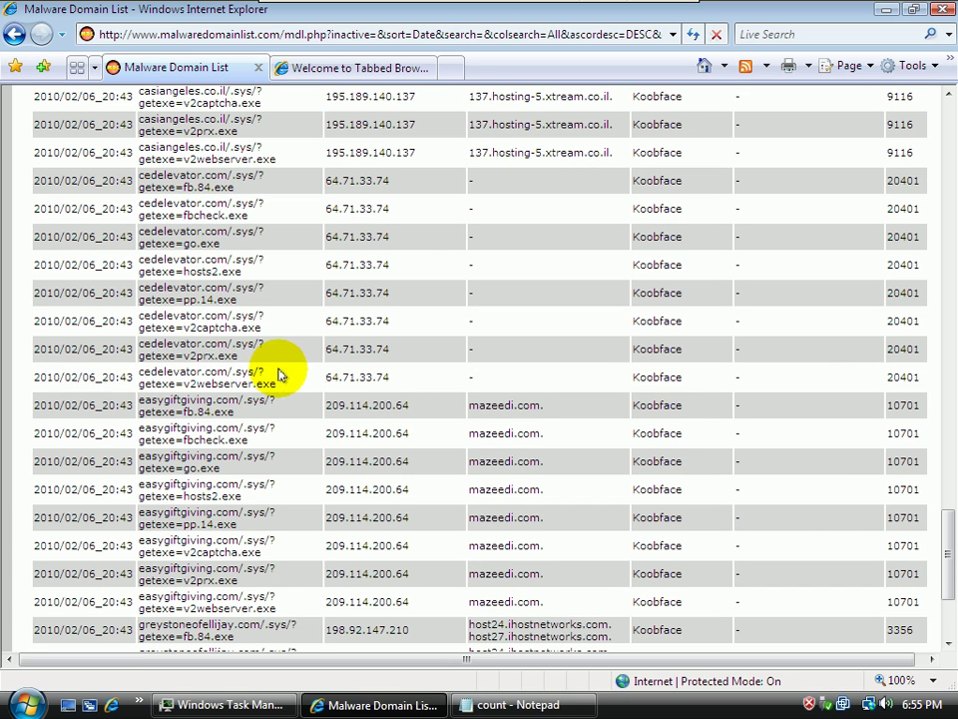
pyautogui.moveTo(257, 349); pyautogui.dragTo(148, 352)
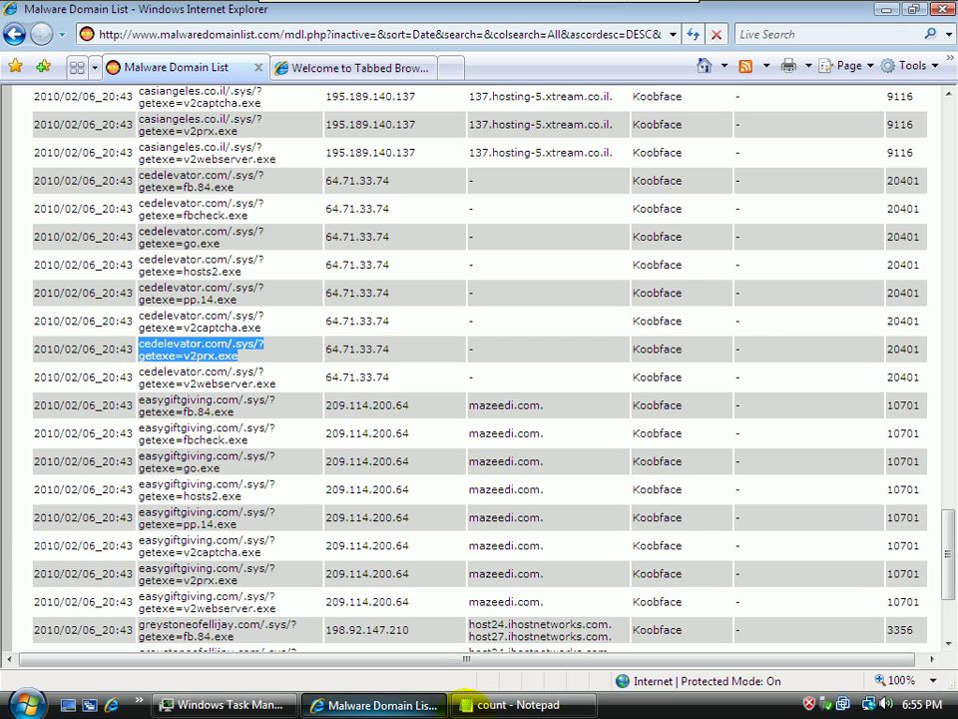
pyautogui.click(511, 705)
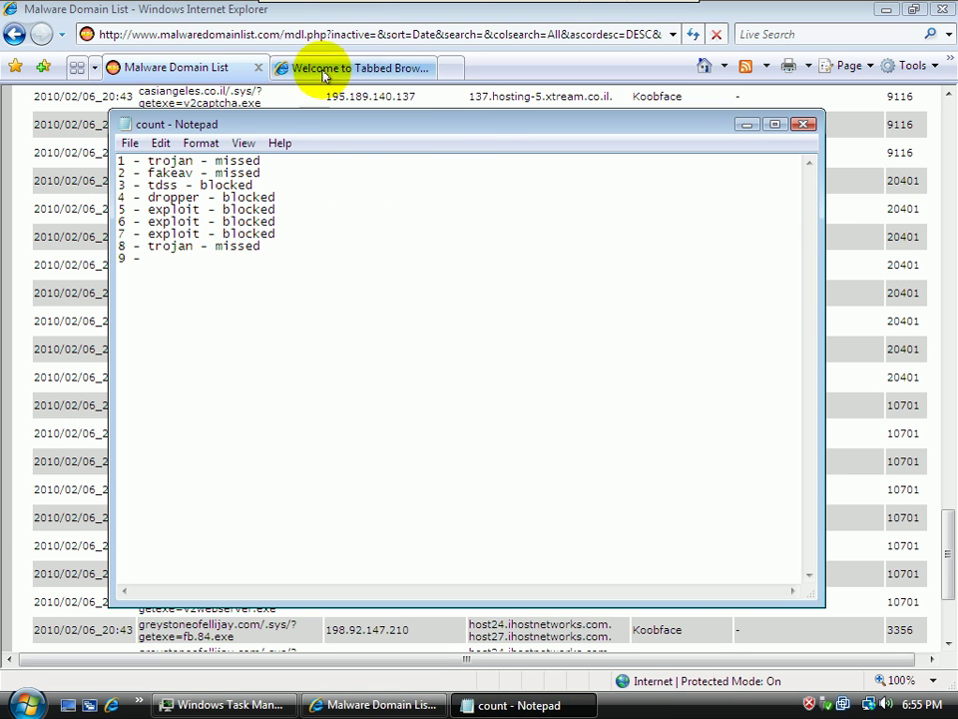
pyautogui.click(403, 70)
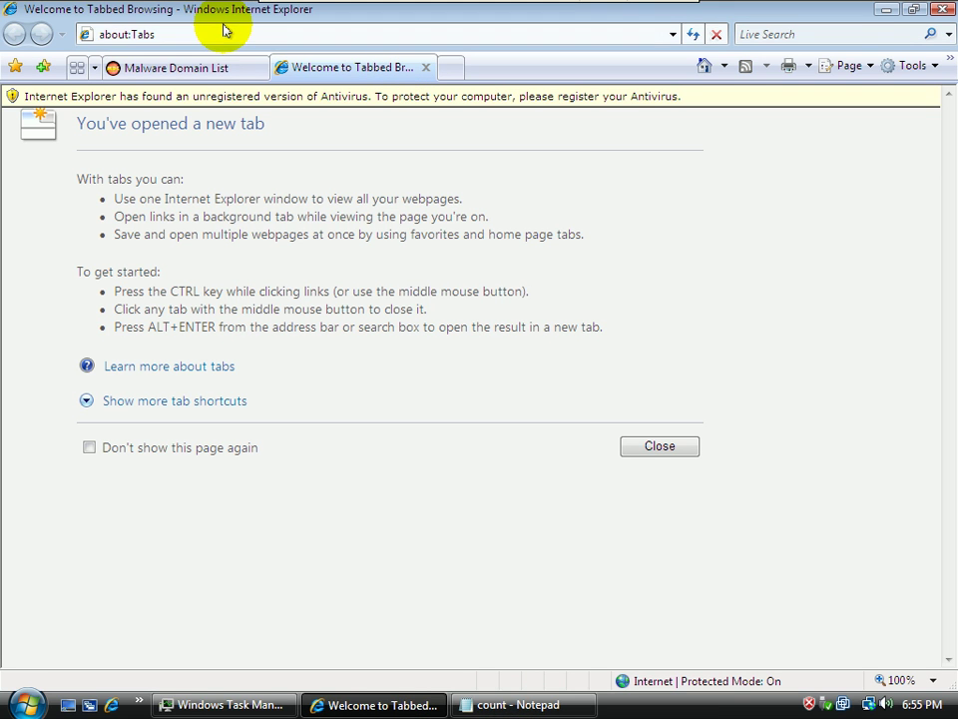
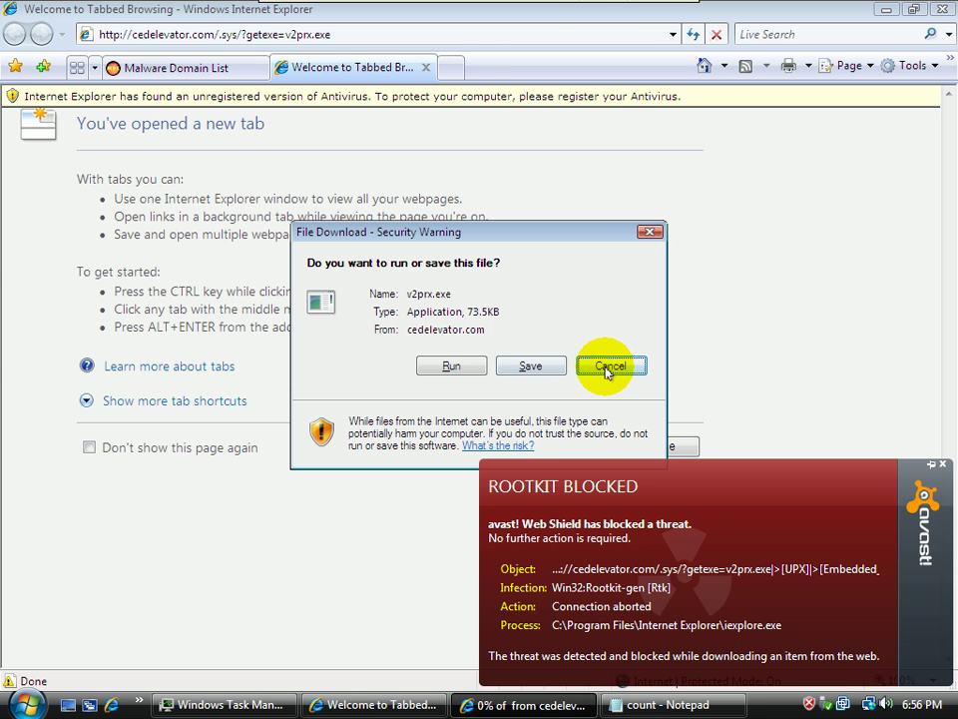
# Run the v2prx.exe download, dismiss the cannot-download error, and close avast's ROOTKIT BLOCKED alert
pyautogui.click(451, 367)
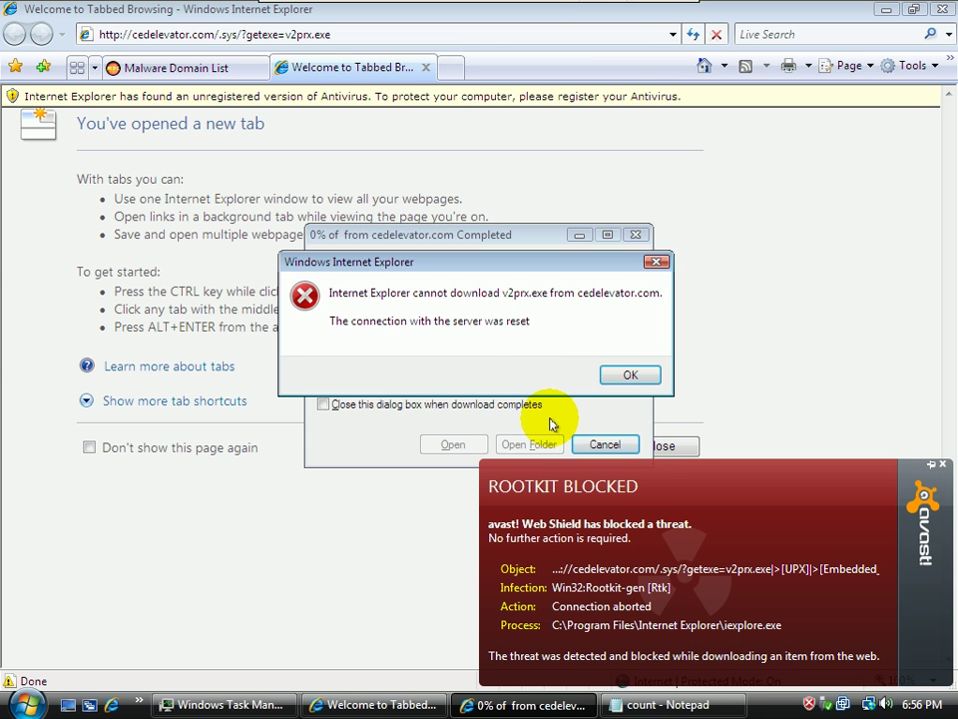
pyautogui.click(621, 375)
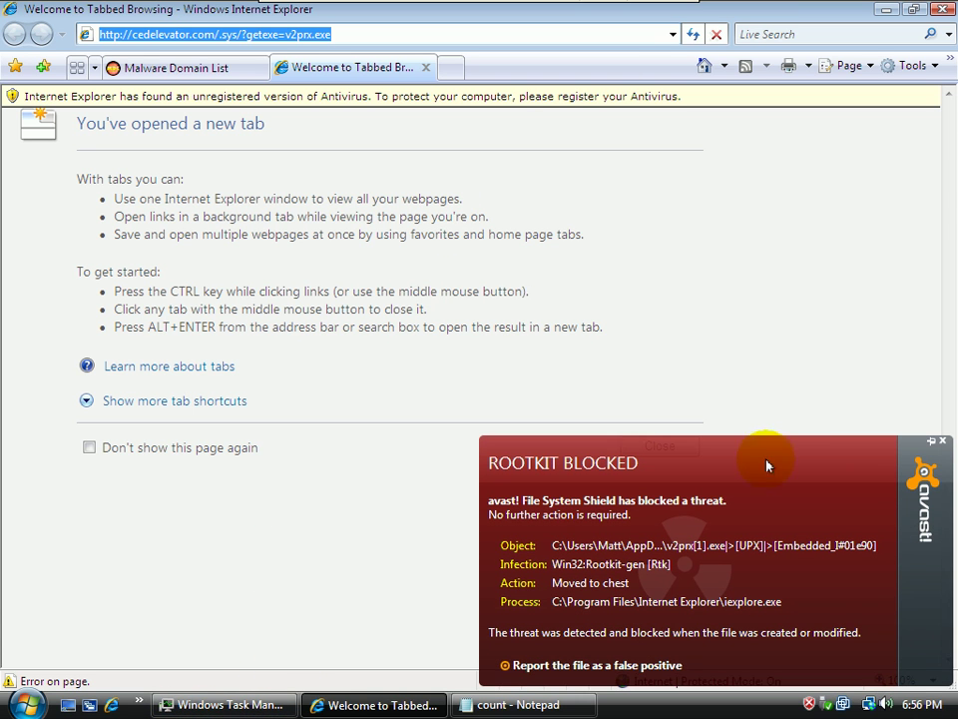
pyautogui.click(947, 443)
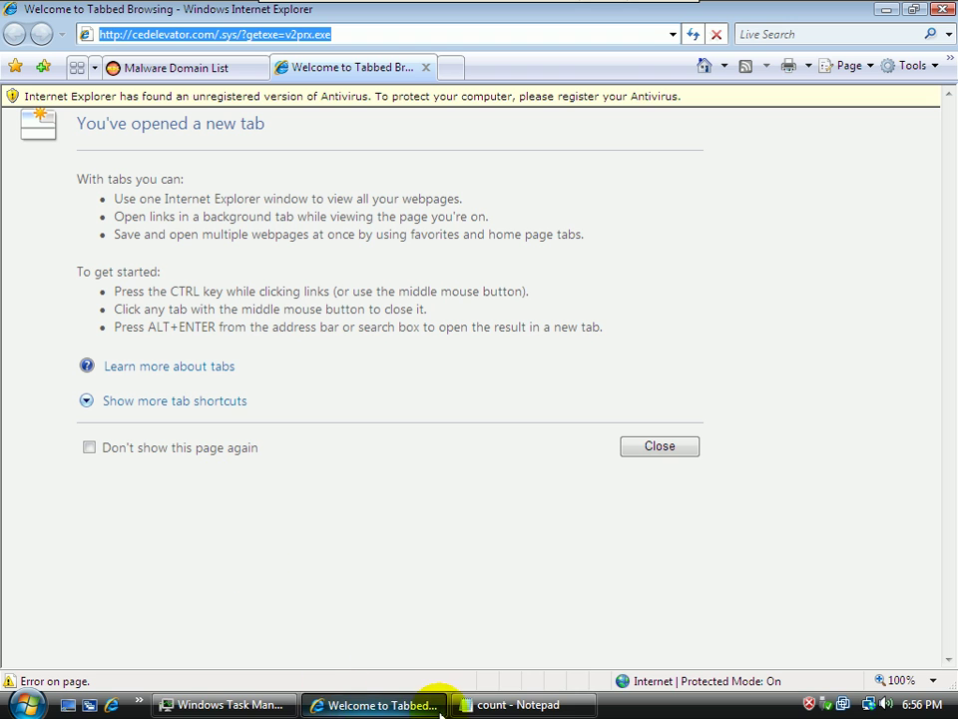
# Minimize Internet Explorer and log '9 - trojan/rootkit - blocked' in the count Notepad file
pyautogui.click(475, 705)
pyautogui.click(475, 706)
pyautogui.click(885, 10)
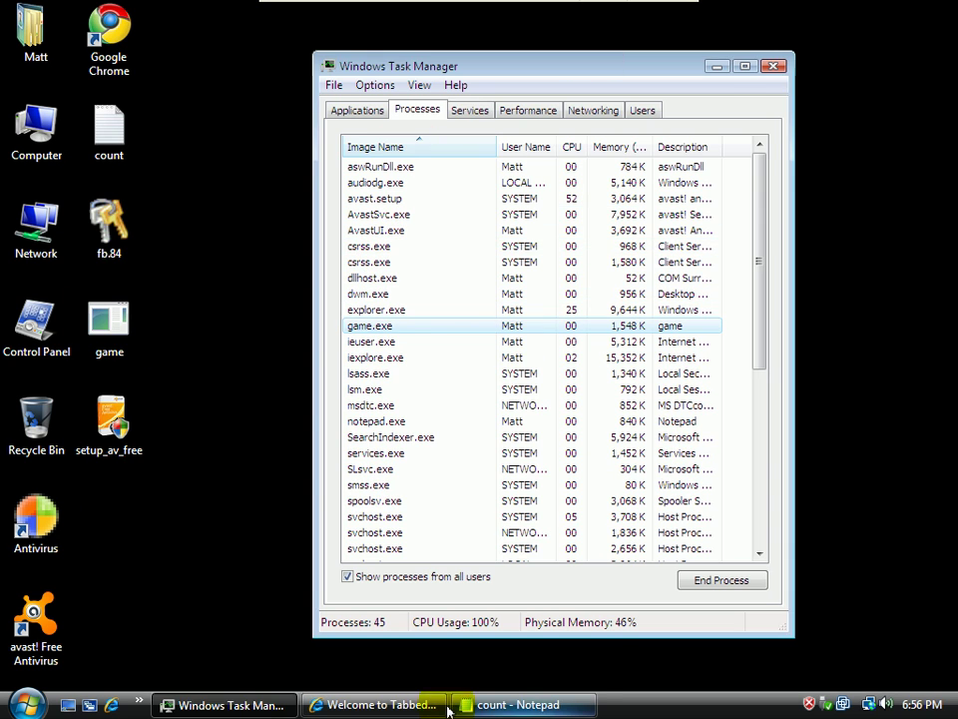
pyautogui.click(499, 705)
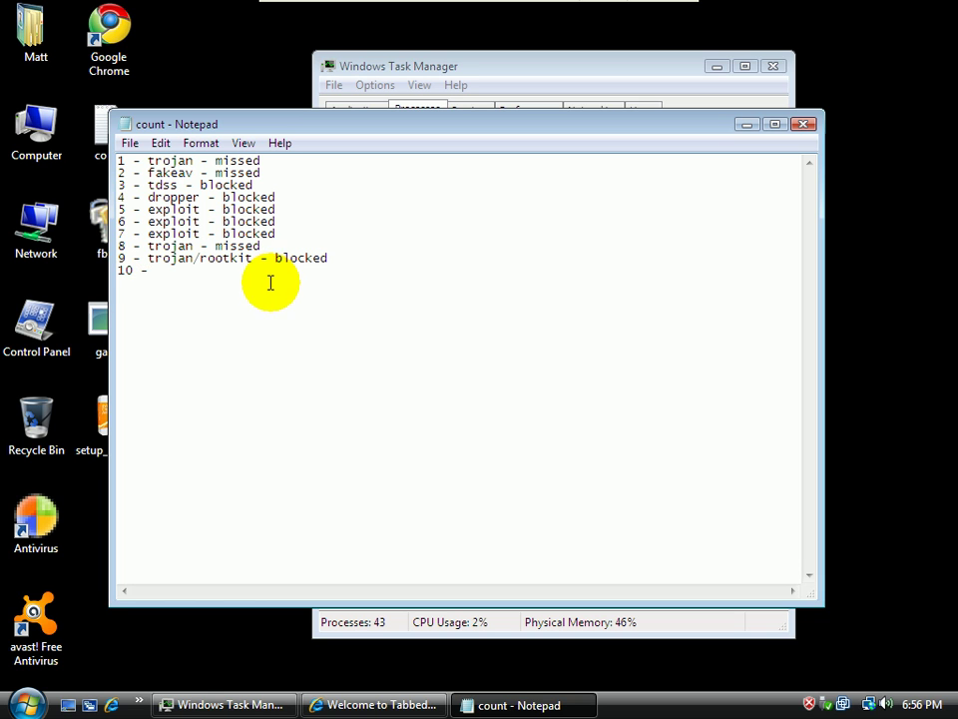
pyautogui.hotkey('alt', 'Tab')
# Refresh the Malware Domain List search results and scroll through the newest entries
pyautogui.click(194, 68)
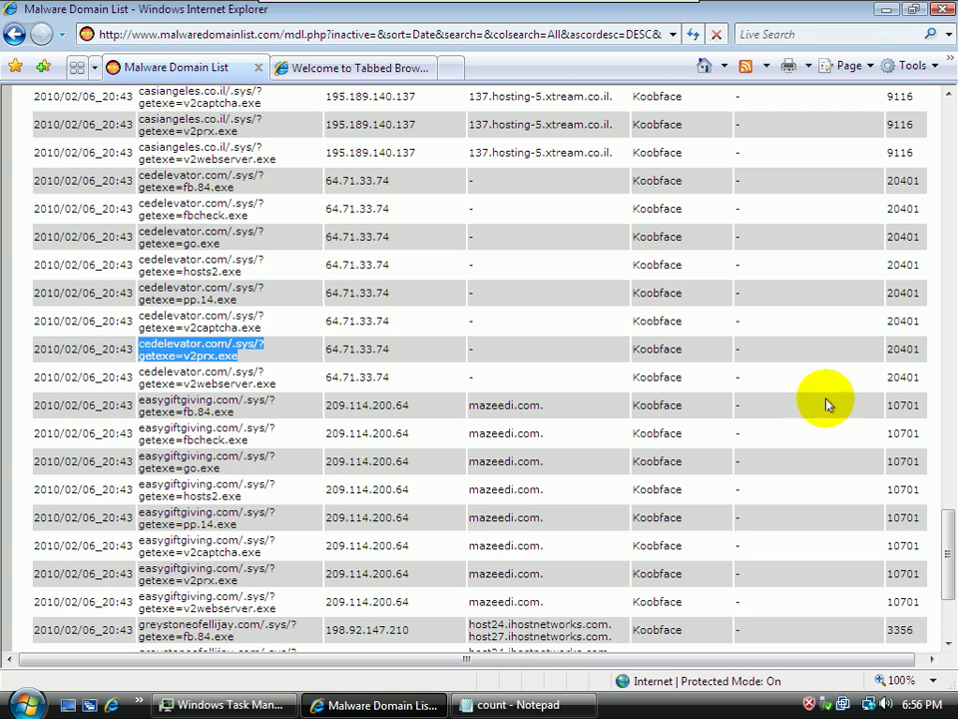
pyautogui.moveTo(943, 599); pyautogui.dragTo(861, 39)
pyautogui.click(336, 300)
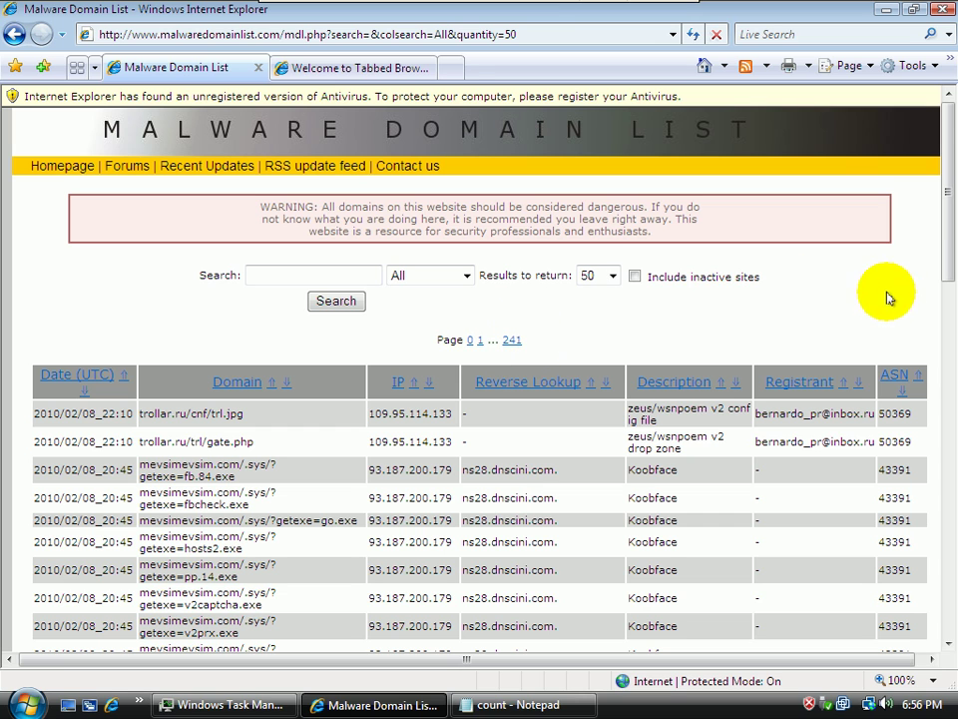
pyautogui.moveTo(953, 165); pyautogui.dragTo(953, 365)
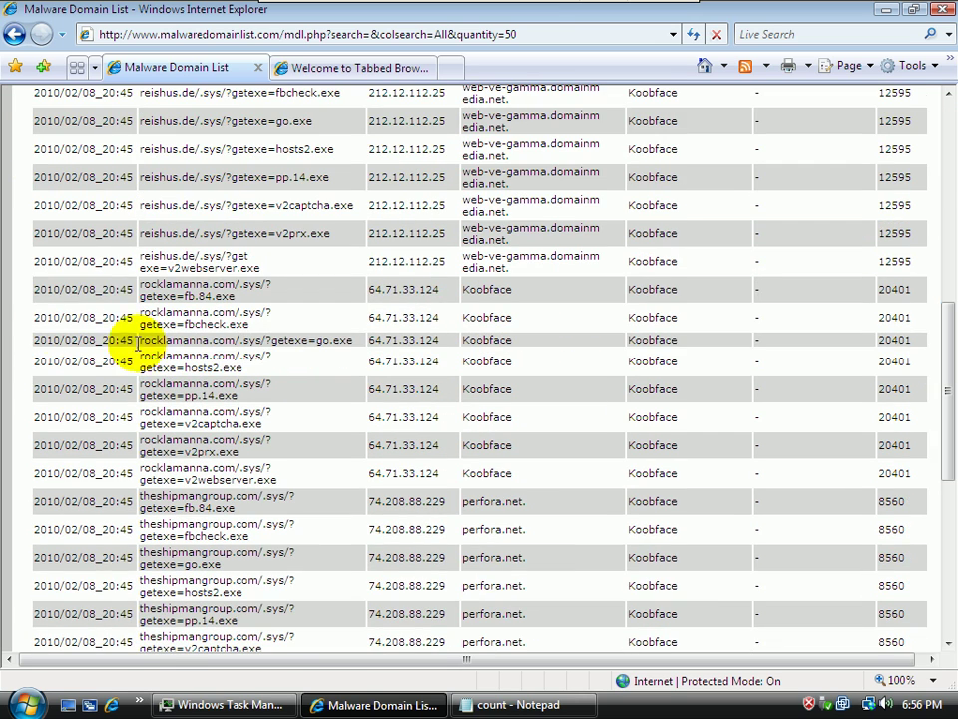
pyautogui.doubleClick(199, 508)
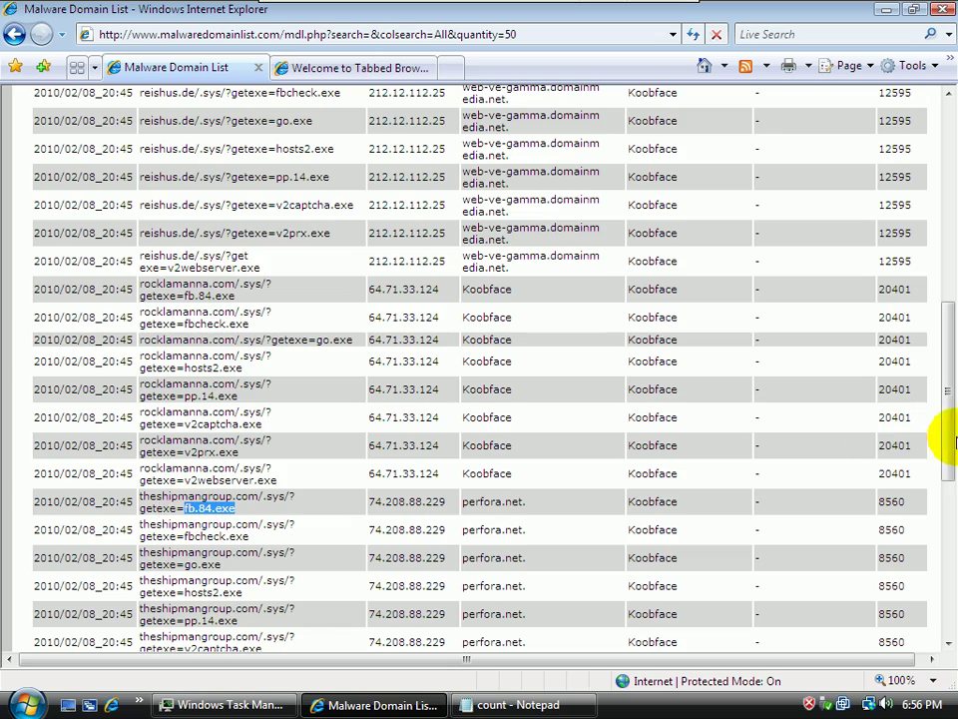
pyautogui.moveTo(946, 425); pyautogui.dragTo(942, 546)
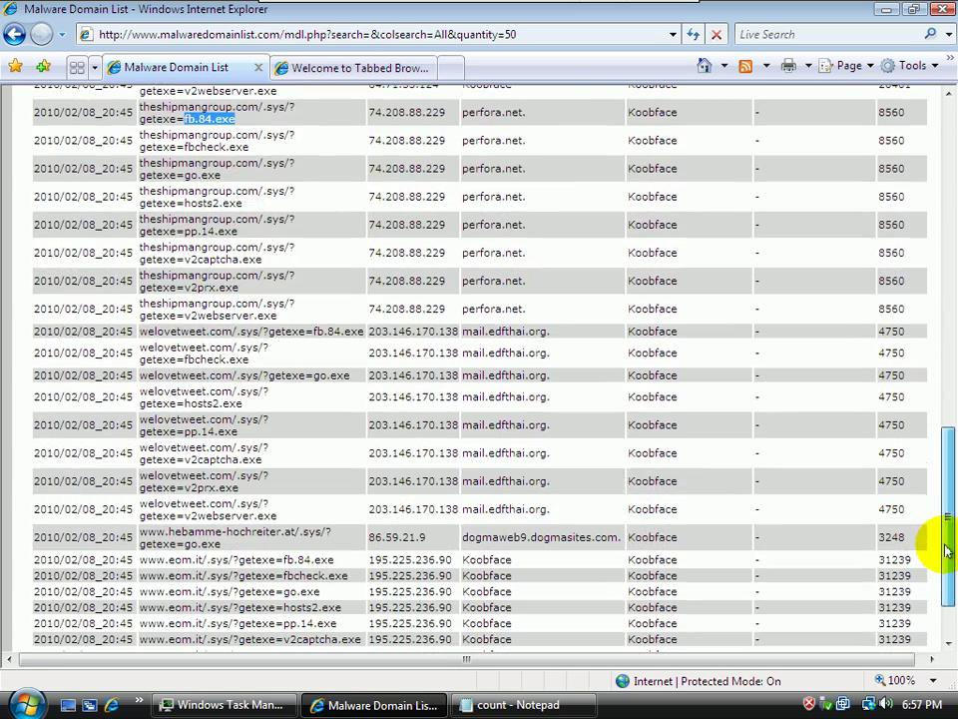
# Copy the welovetweet.com/.sys/?getexe=hosts2.exe URL into the new tab's address bar
pyautogui.moveTo(251, 401); pyautogui.dragTo(146, 396)
pyautogui.hotkey('ctrl', 'c')
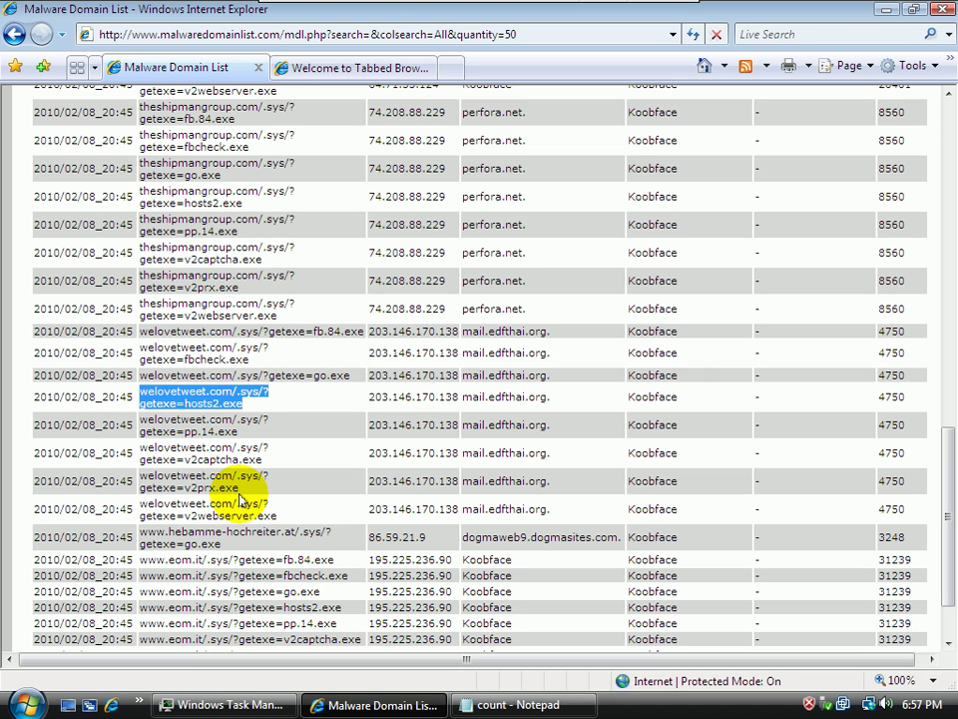
pyautogui.click(397, 67)
pyautogui.click(363, 35)
pyautogui.hotkey('ctrl', 'v')
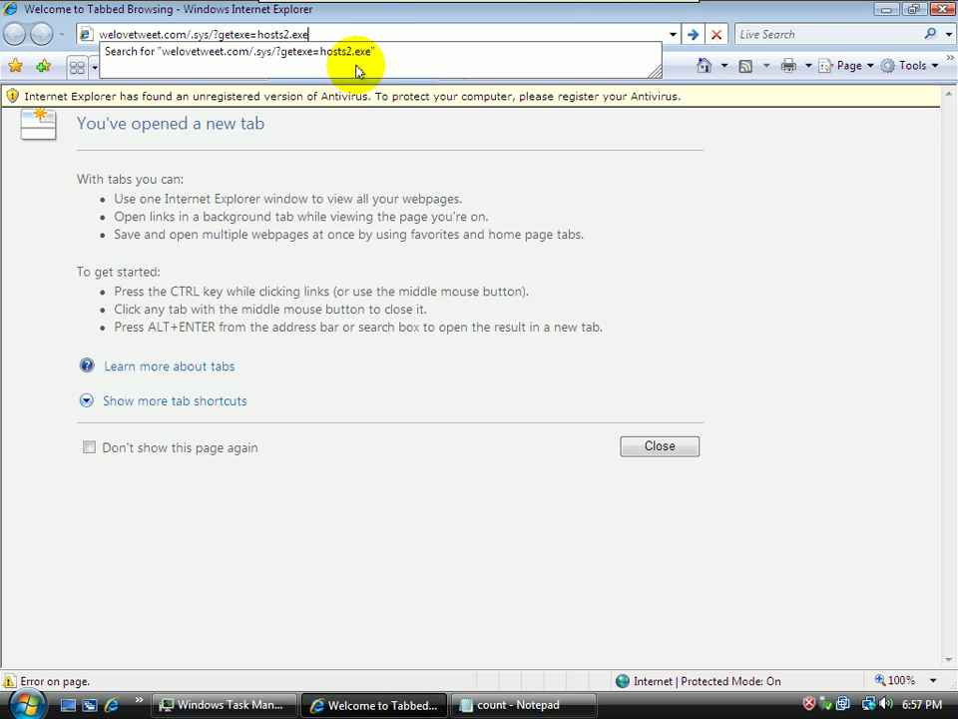
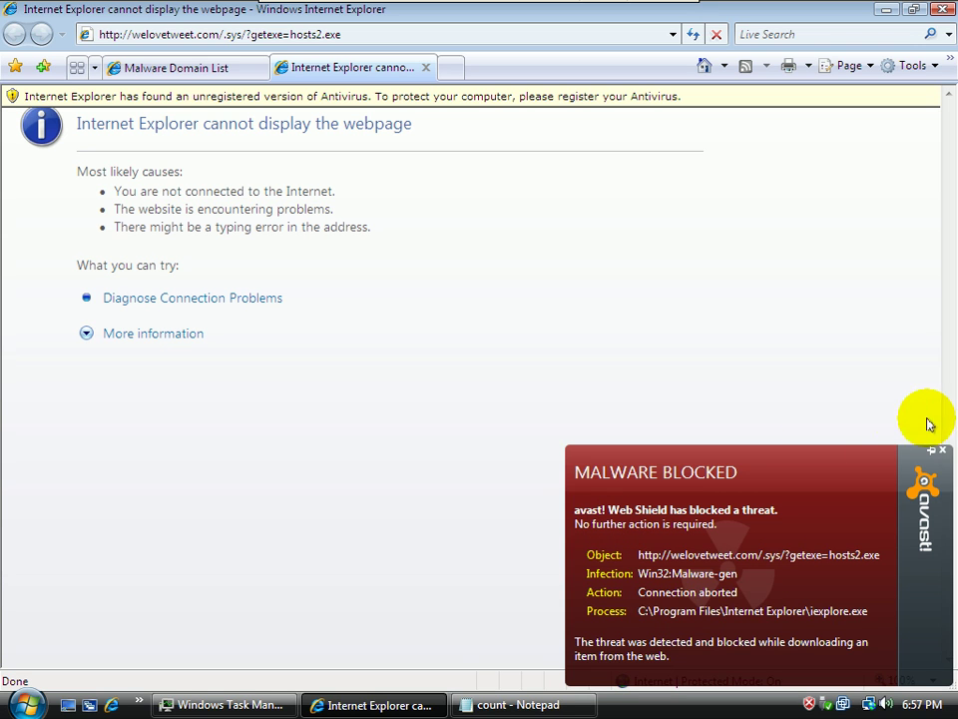
# Dismiss the avast! Malware Blocked alert for hosts2.exe and bring the count Notepad file forward
pyautogui.click(943, 451)
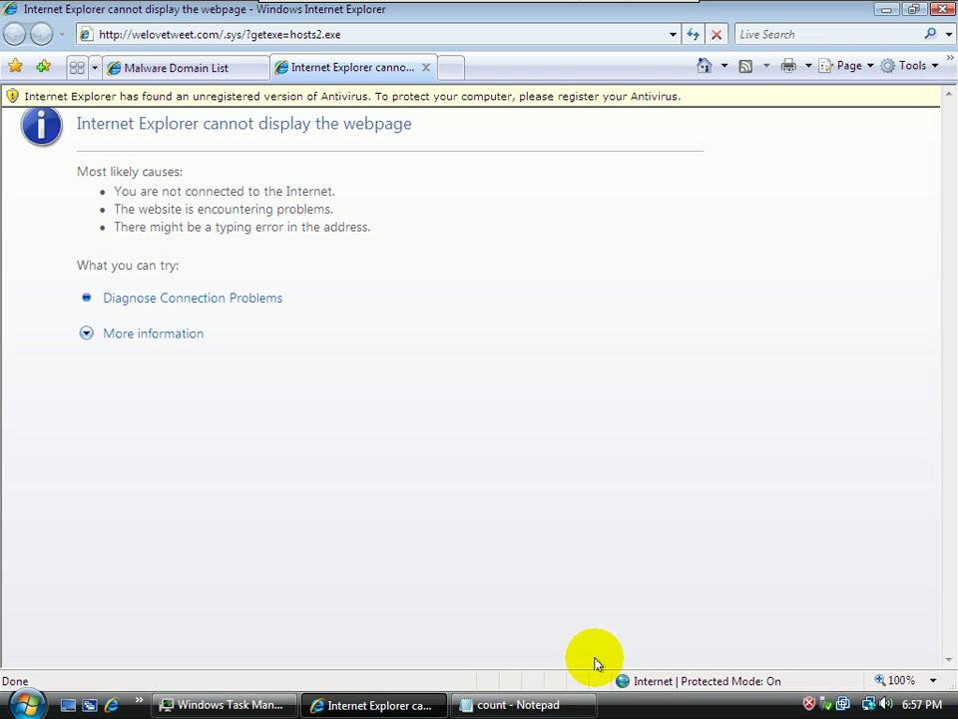
pyautogui.click(507, 704)
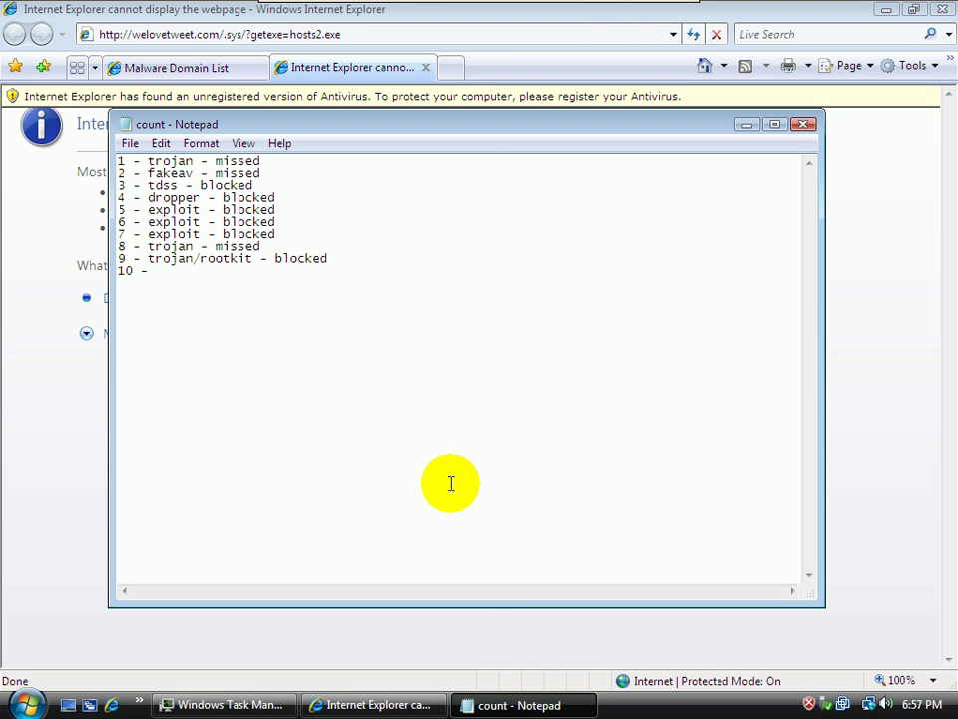
# Complete line 10 of the tally as '10 - trojan/koob - blocked', fixing the typos
pyautogui.write('ah')
pyautogui.write('jan - b')
pyautogui.write('locvk')
pyautogui.press('BackSpace')
pyautogui.press('BackSpace')
pyautogui.write('ked')
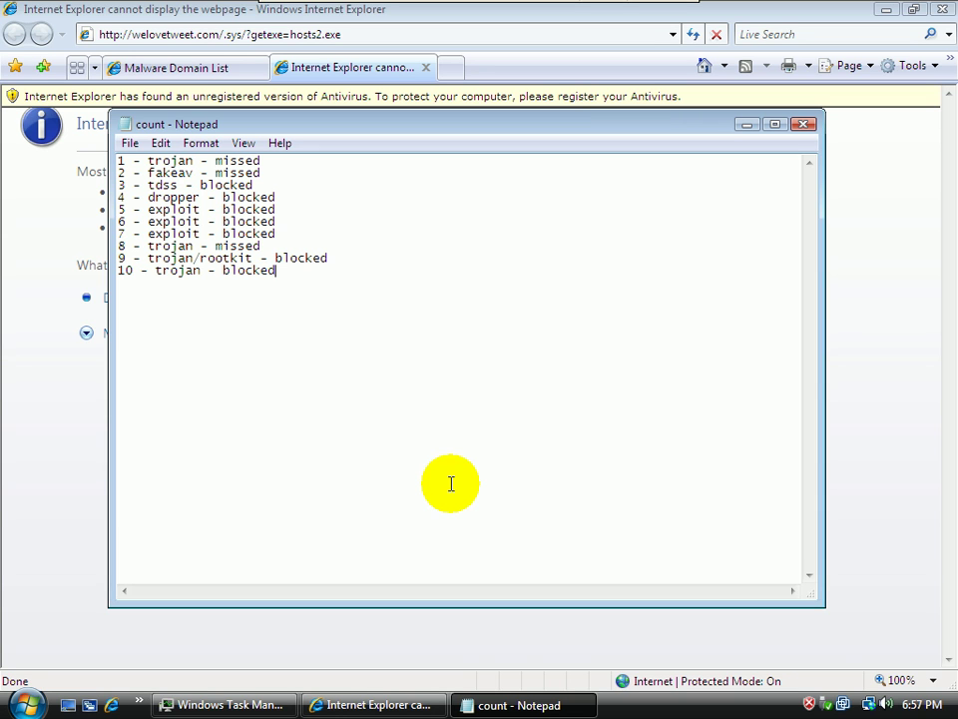
pyautogui.click(205, 272)
pyautogui.write('/koob')
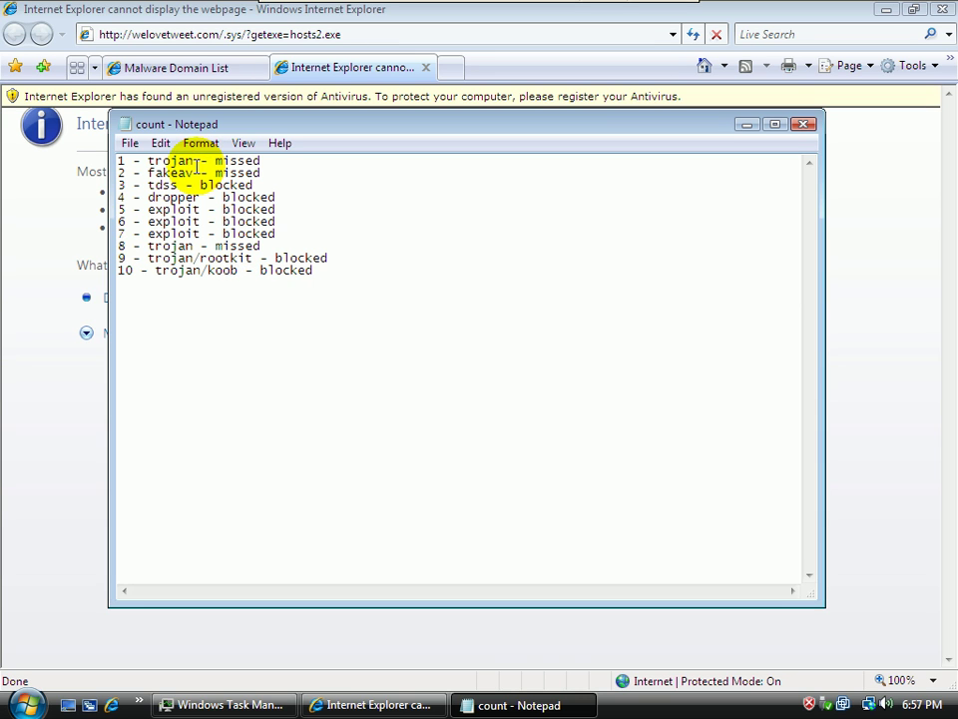
# Change line 1 to 'trojan/koob - missed' and remove the extra space before 'missed'
pyautogui.click(198, 163)
pyautogui.write('/b')
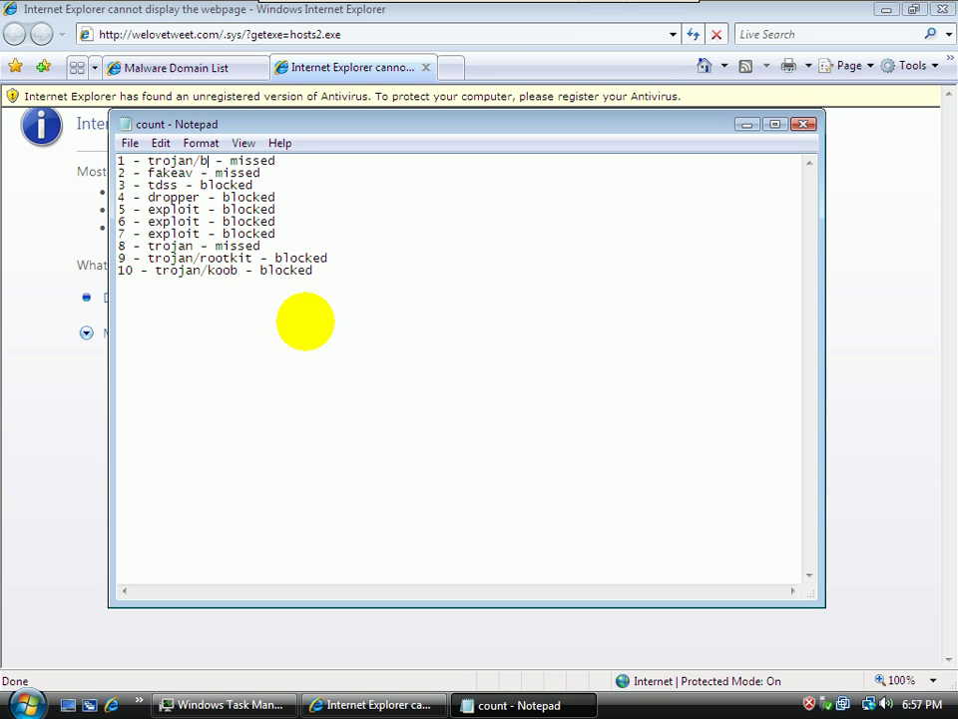
pyautogui.press('BackSpace')
pyautogui.write('koob')
pyautogui.press('BackSpace')
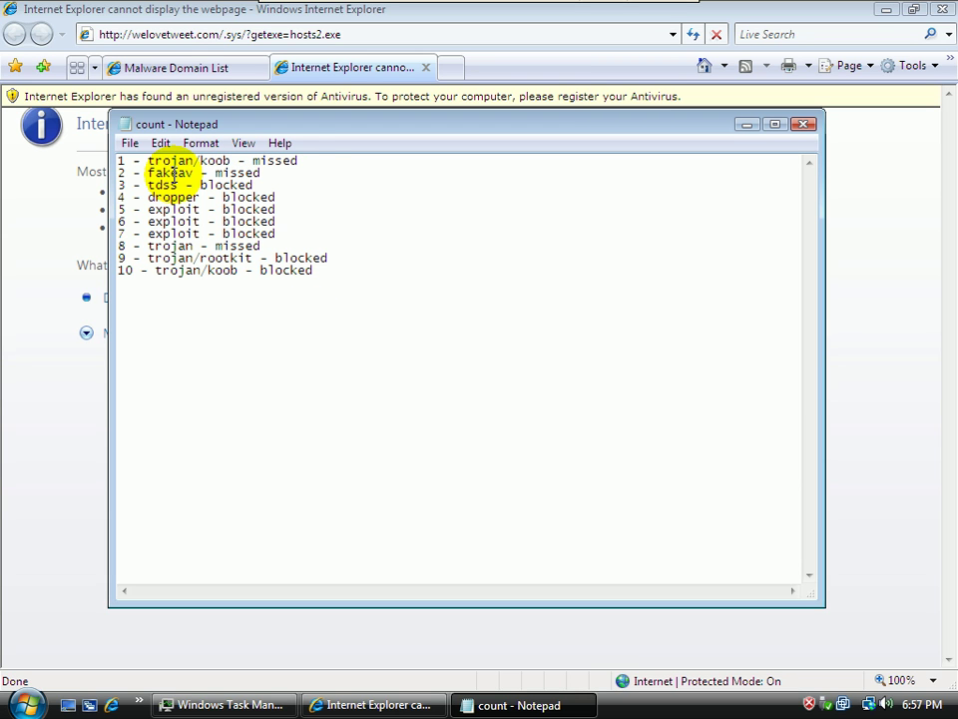
pyautogui.click(310, 165)
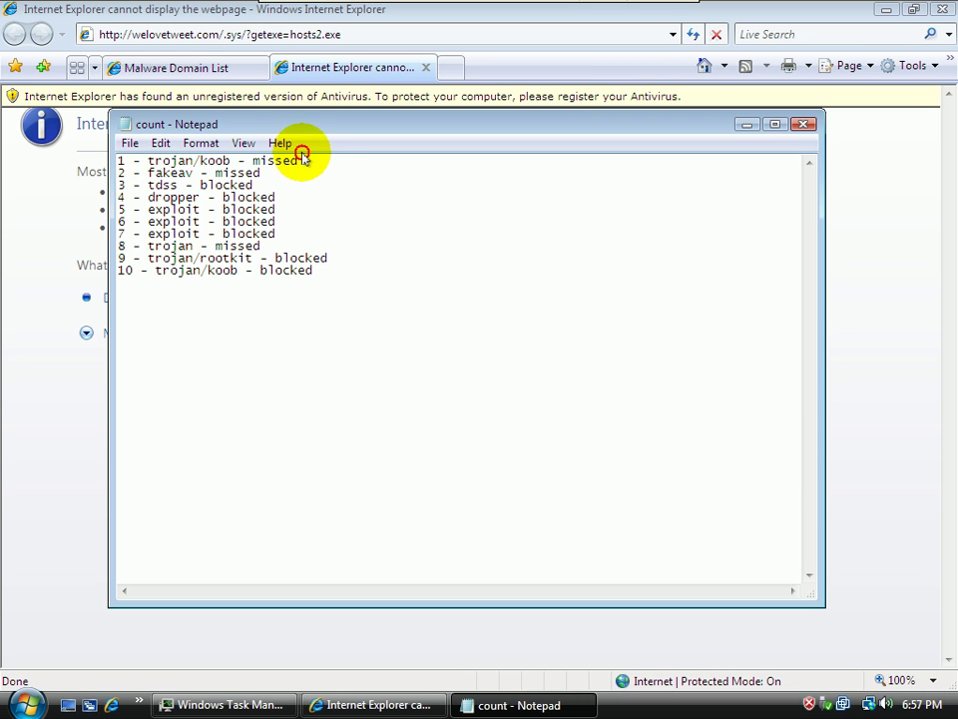
pyautogui.click(278, 180)
pyautogui.click(281, 171)
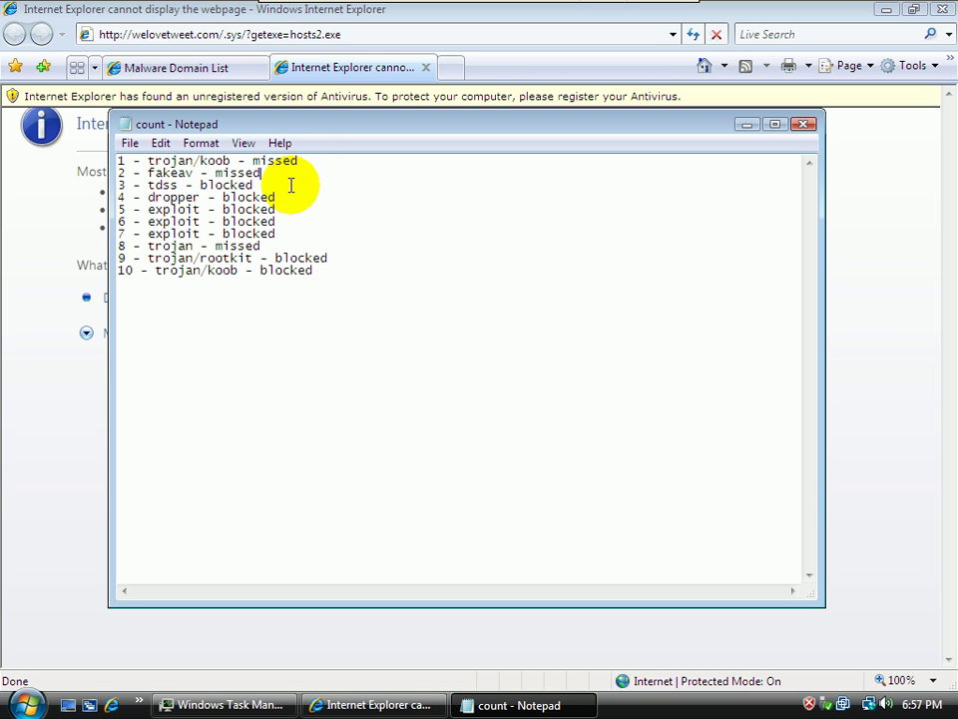
pyautogui.click(284, 245)
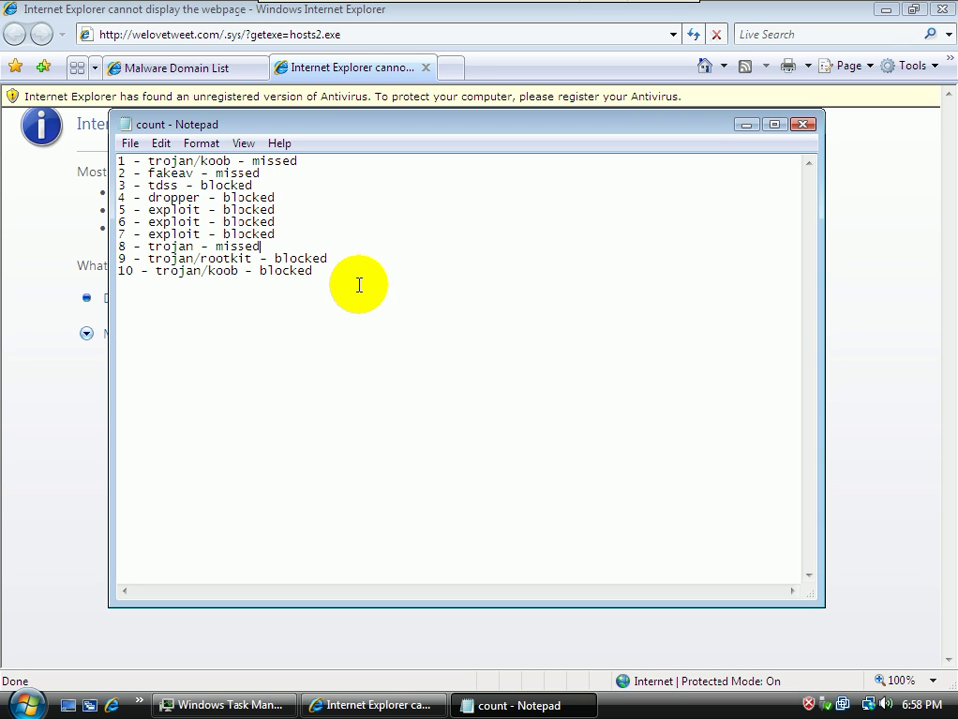
# Save the ten-sample tally as count.txt on the Desktop, replacing the old file, then close Notepad
pyautogui.click(128, 145)
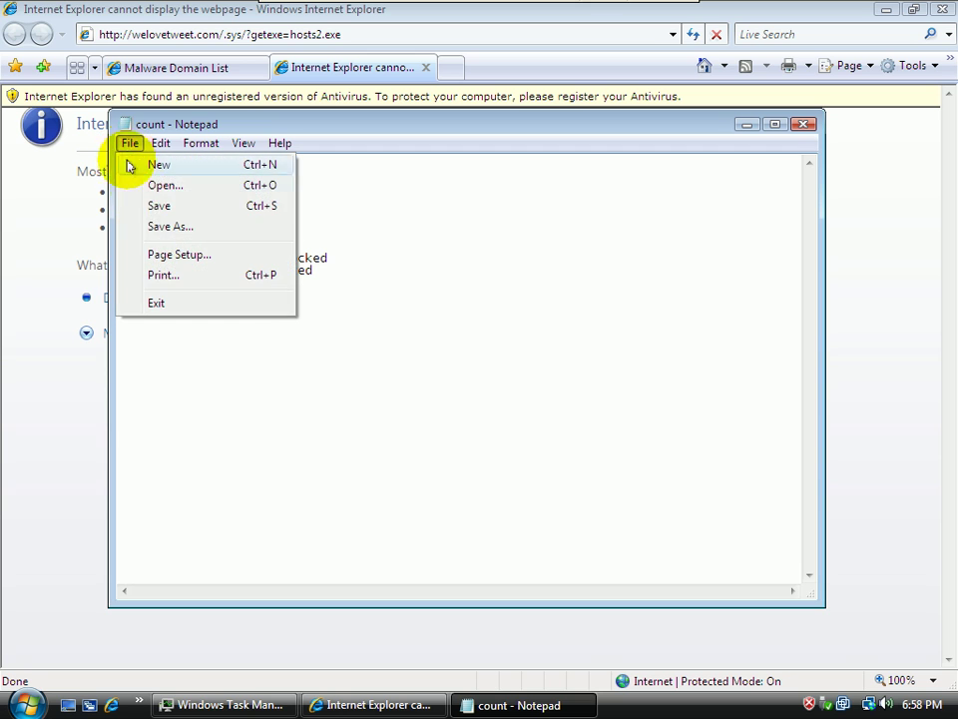
pyautogui.click(152, 232)
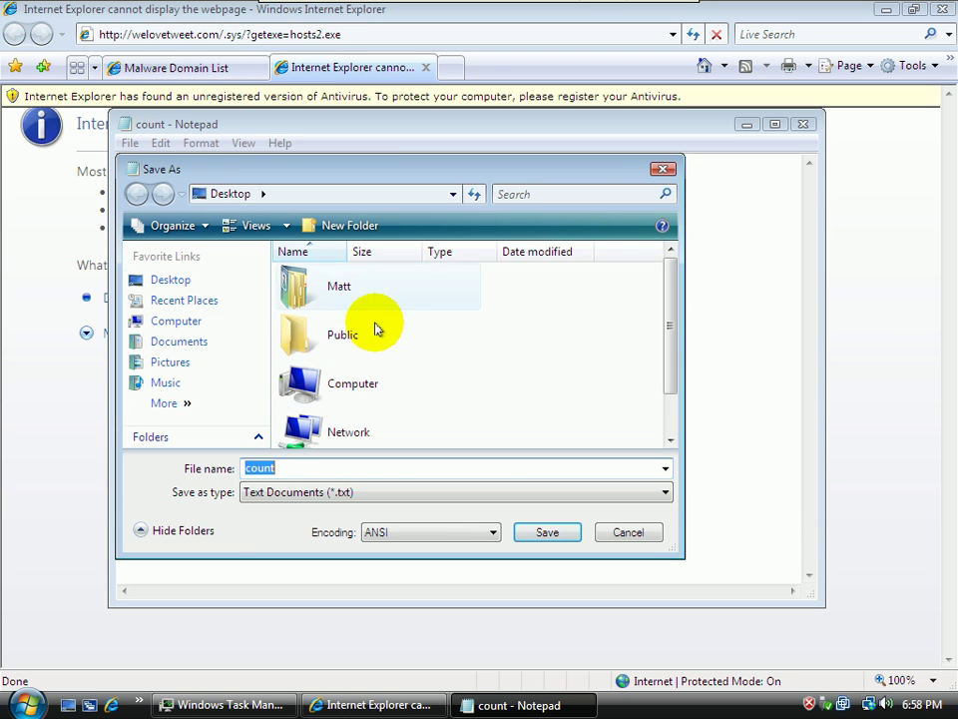
pyautogui.click(205, 284)
pyautogui.click(524, 527)
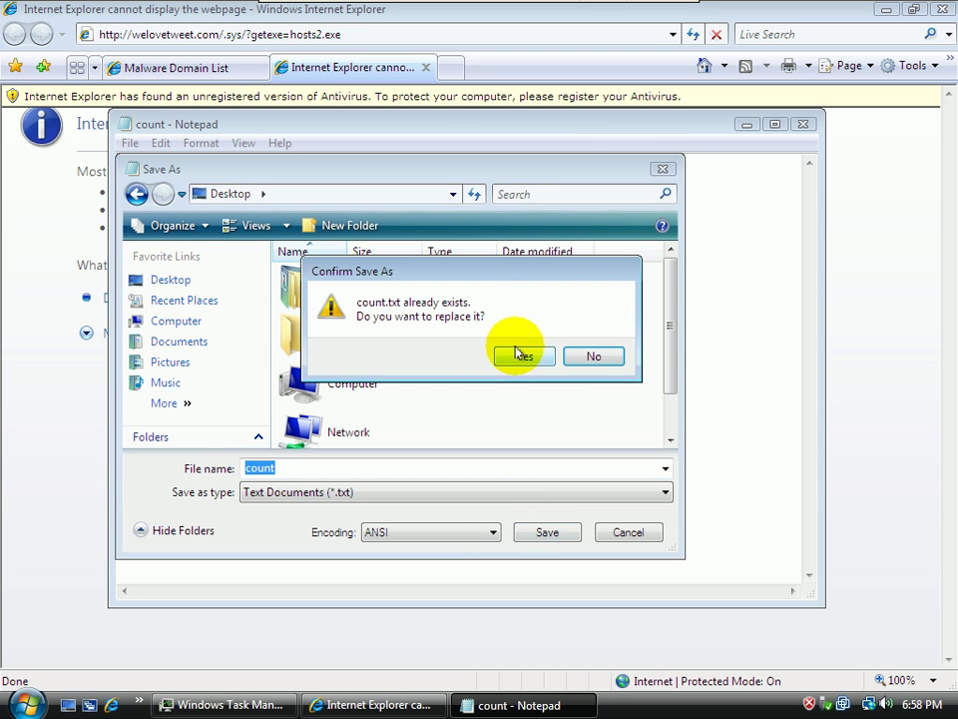
pyautogui.click(521, 355)
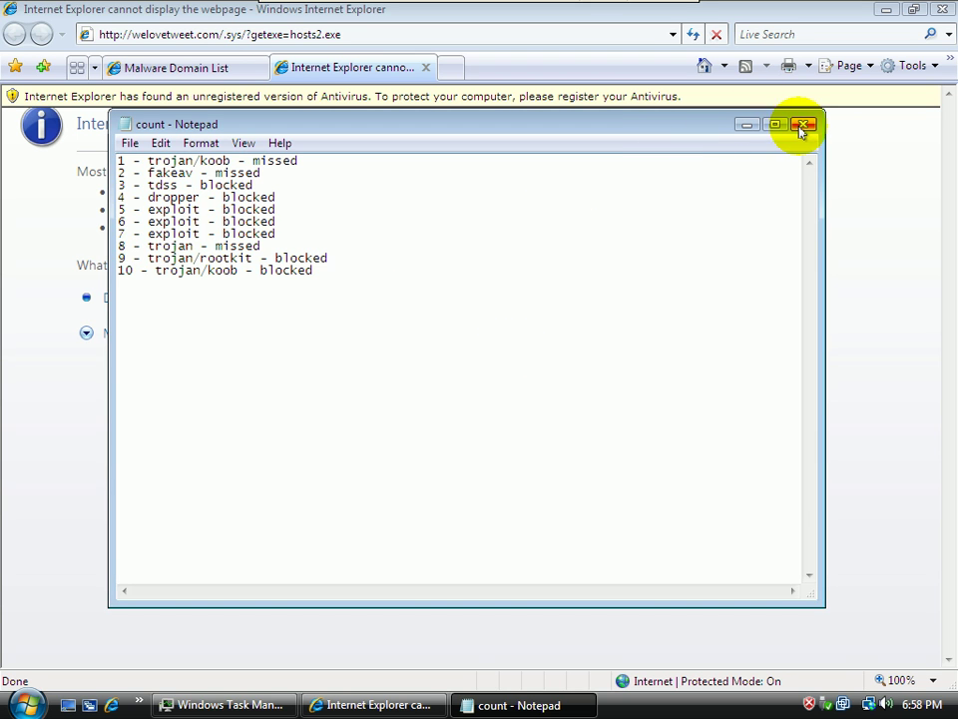
pyautogui.click(804, 124)
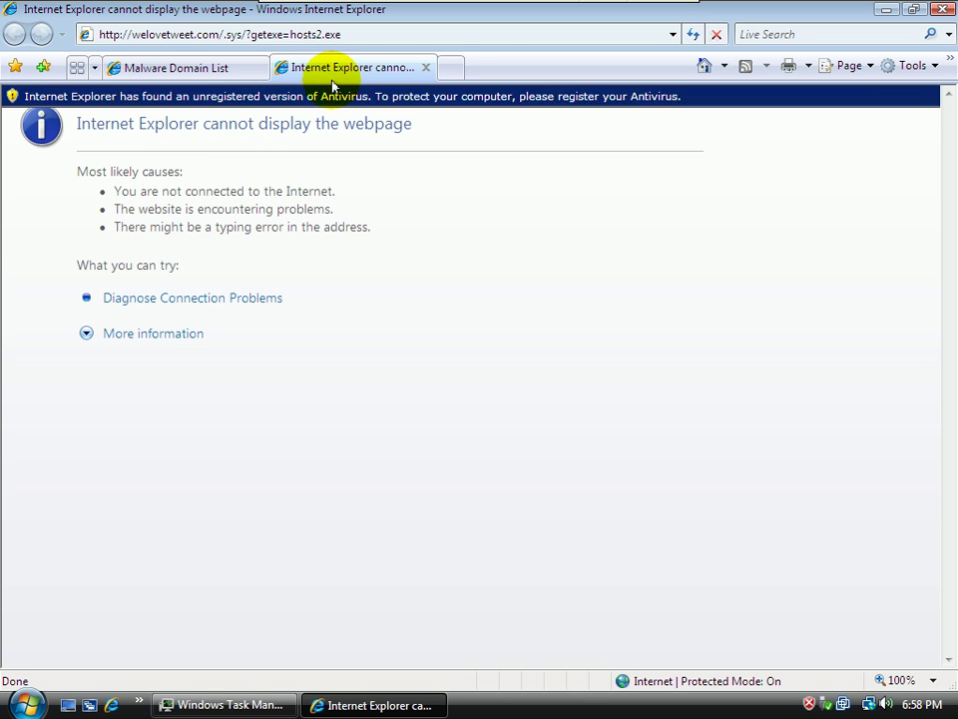
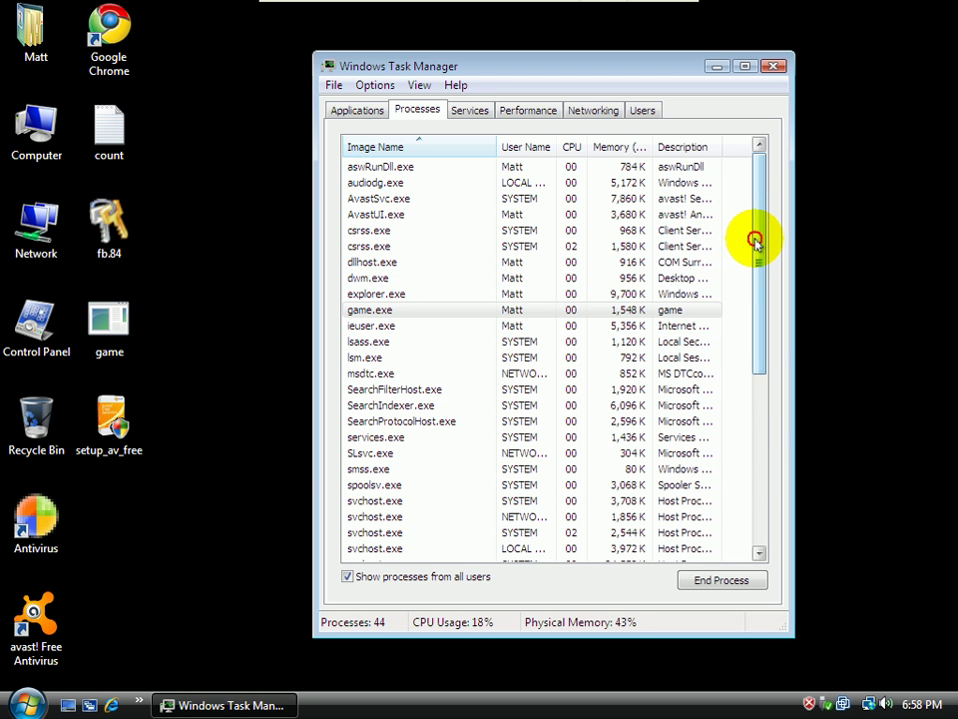
# Scroll through the full Task Manager process list, then close Task Manager
pyautogui.moveTo(757, 243); pyautogui.dragTo(825, 476)
pyautogui.moveTo(759, 419); pyautogui.dragTo(762, 137)
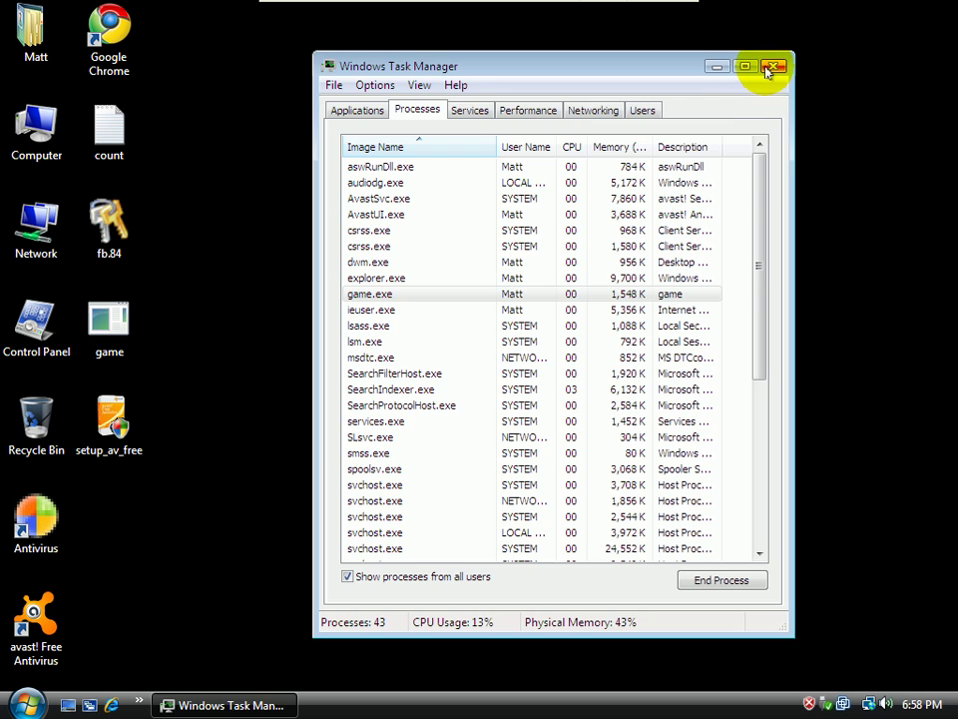
pyautogui.click(771, 68)
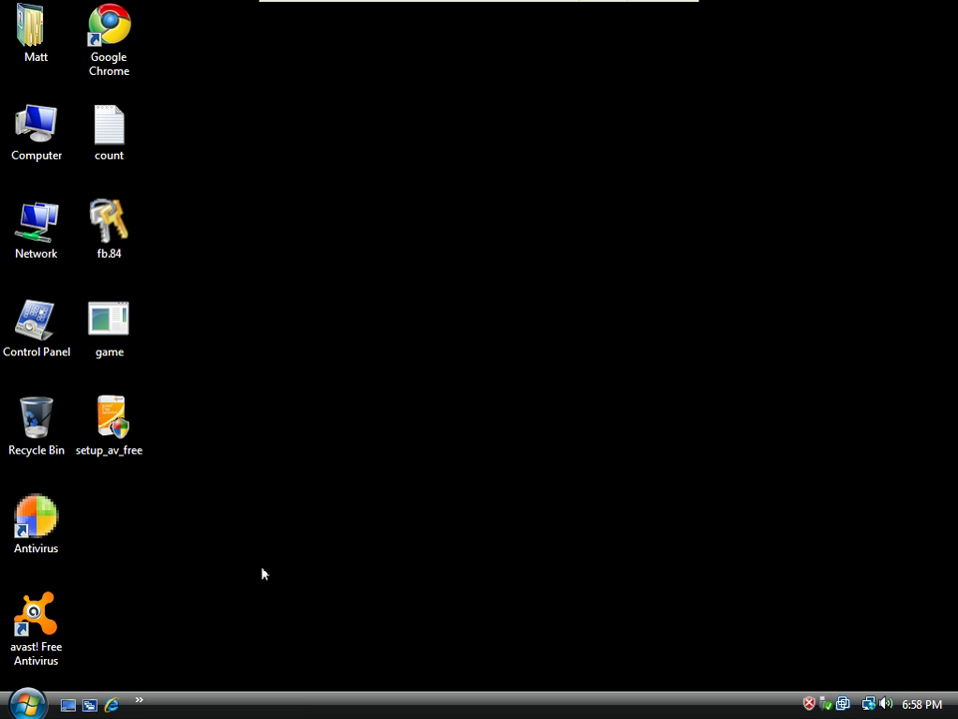
# Launch avast! from the desktop and check the File System, Mail and Web Shield statuses
pyautogui.click(36, 624)
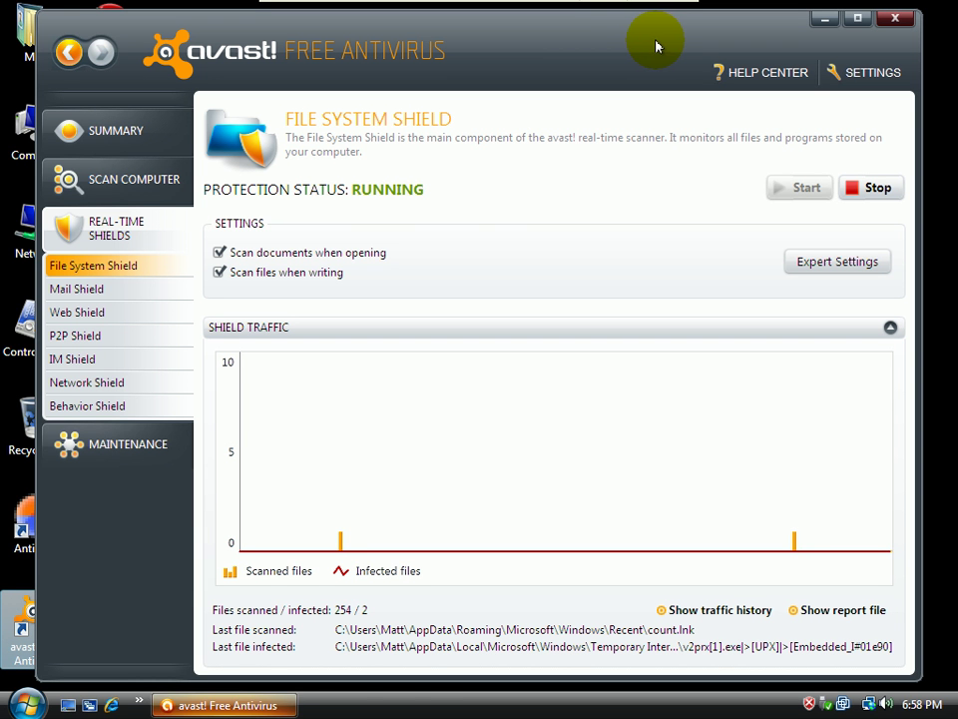
pyautogui.click(84, 289)
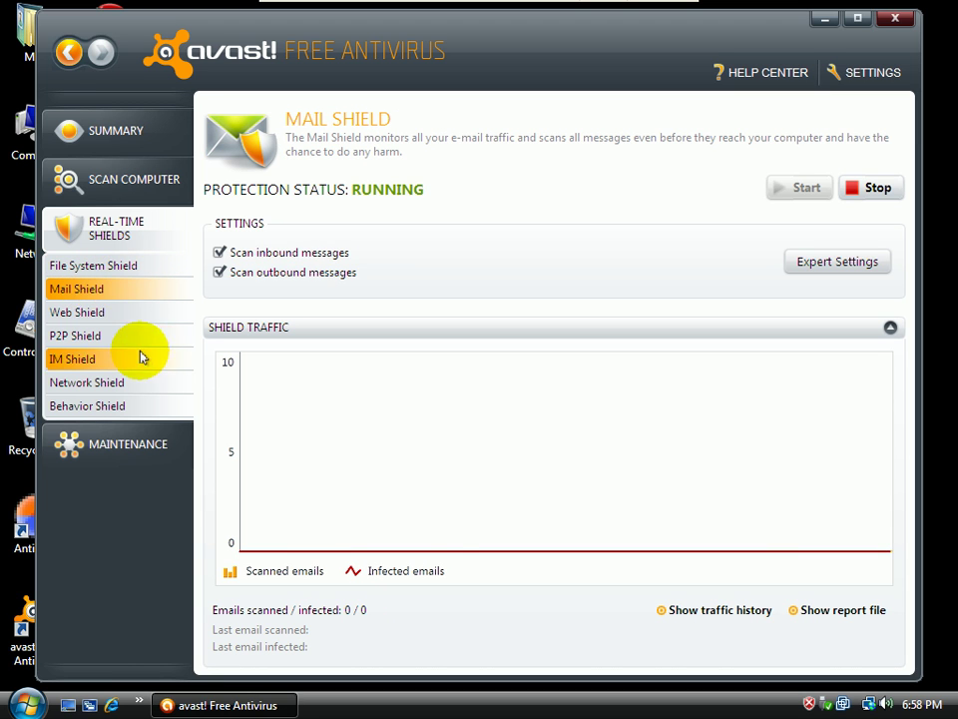
pyautogui.click(118, 313)
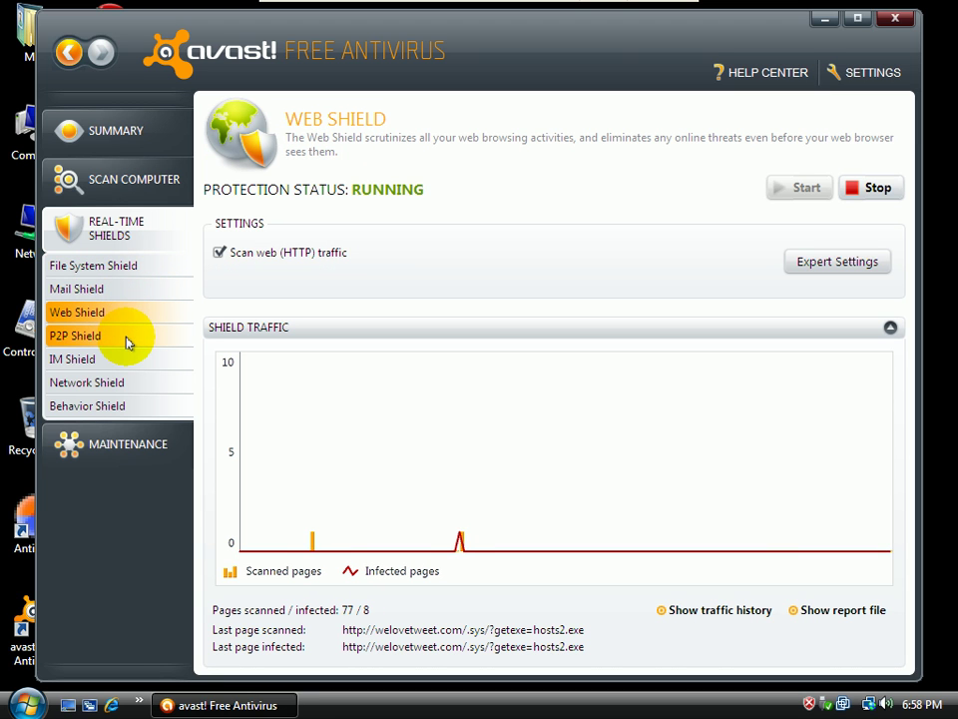
pyautogui.click(116, 272)
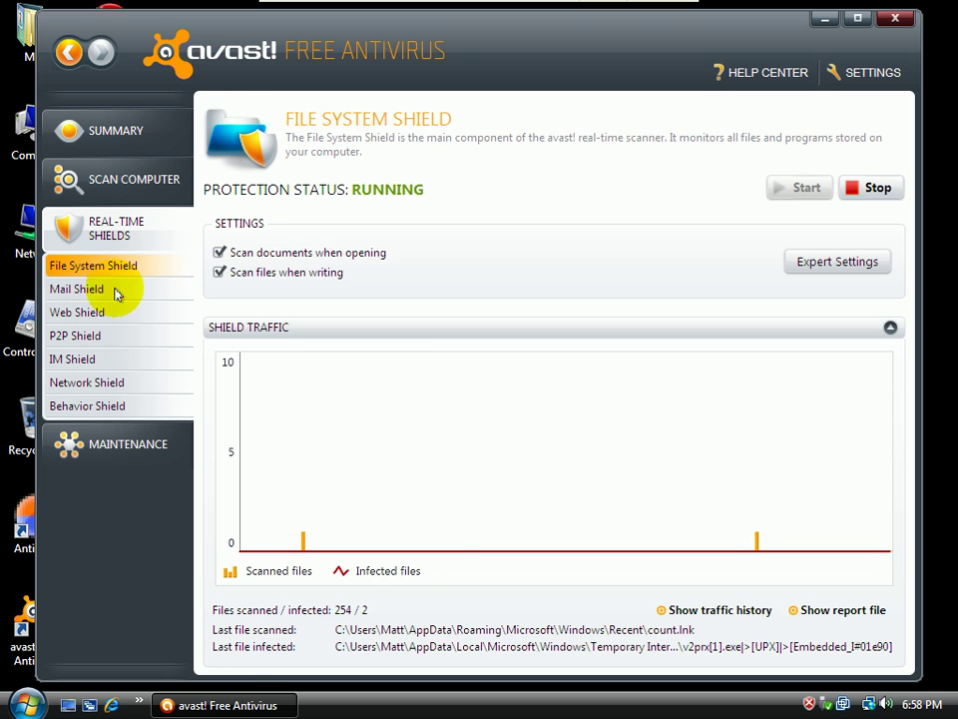
pyautogui.click(116, 292)
pyautogui.click(115, 309)
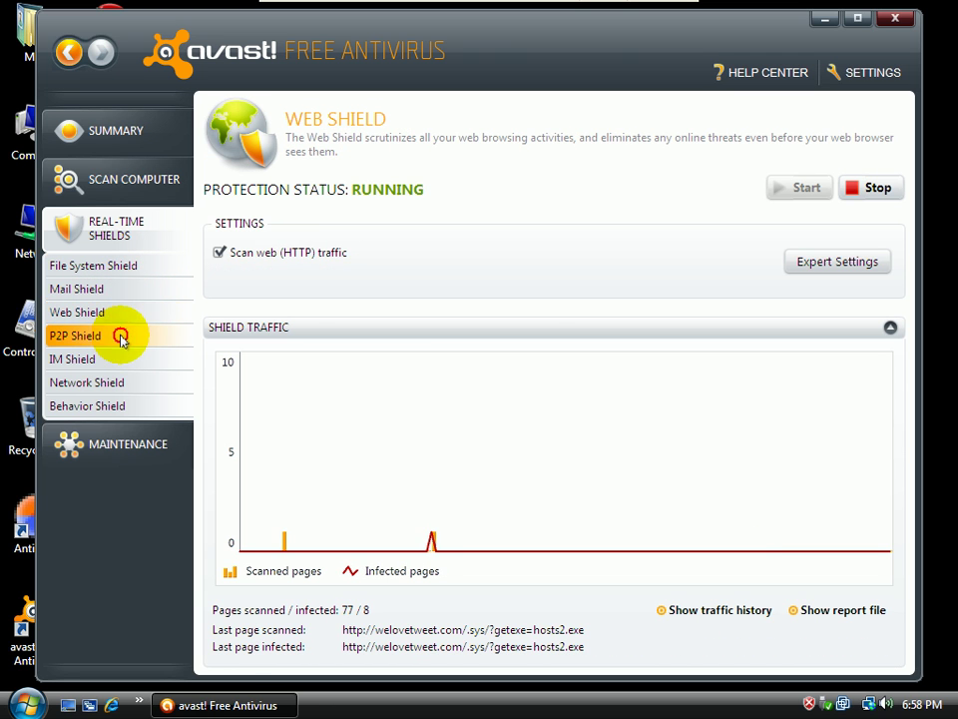
# Check the P2P, IM, Network and Behavior Shield statuses, ending on File System Shield
pyautogui.click(121, 339)
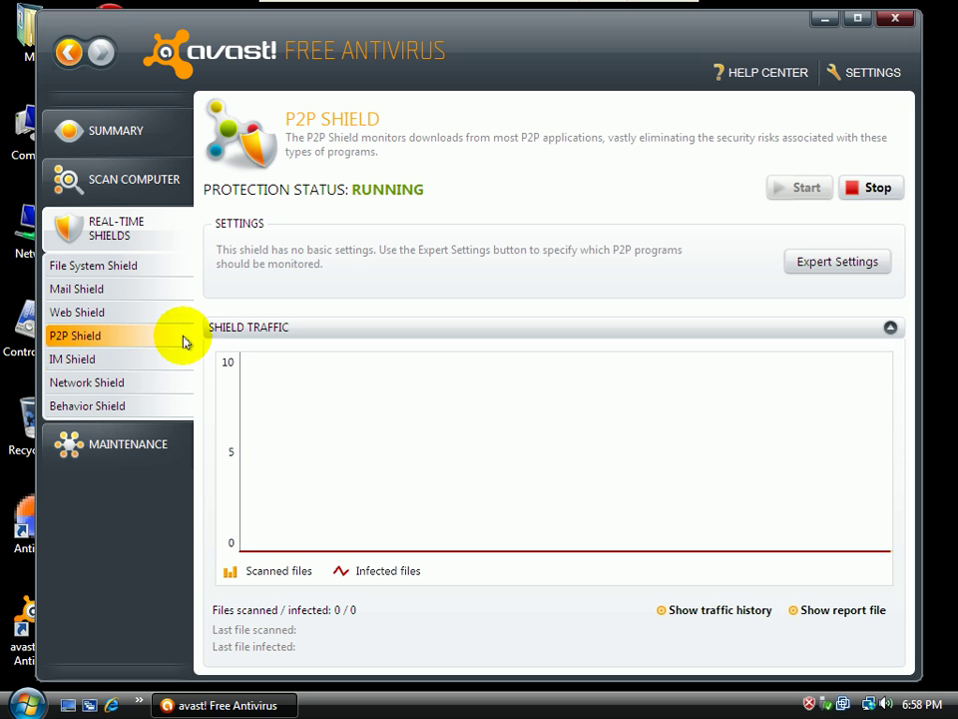
pyautogui.click(115, 370)
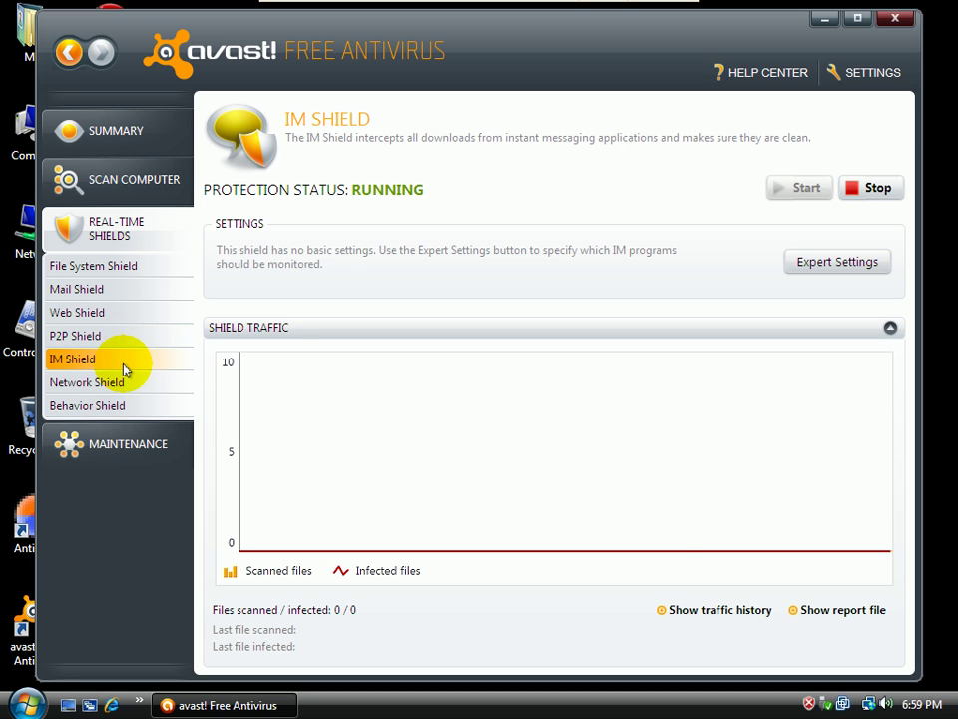
pyautogui.click(101, 389)
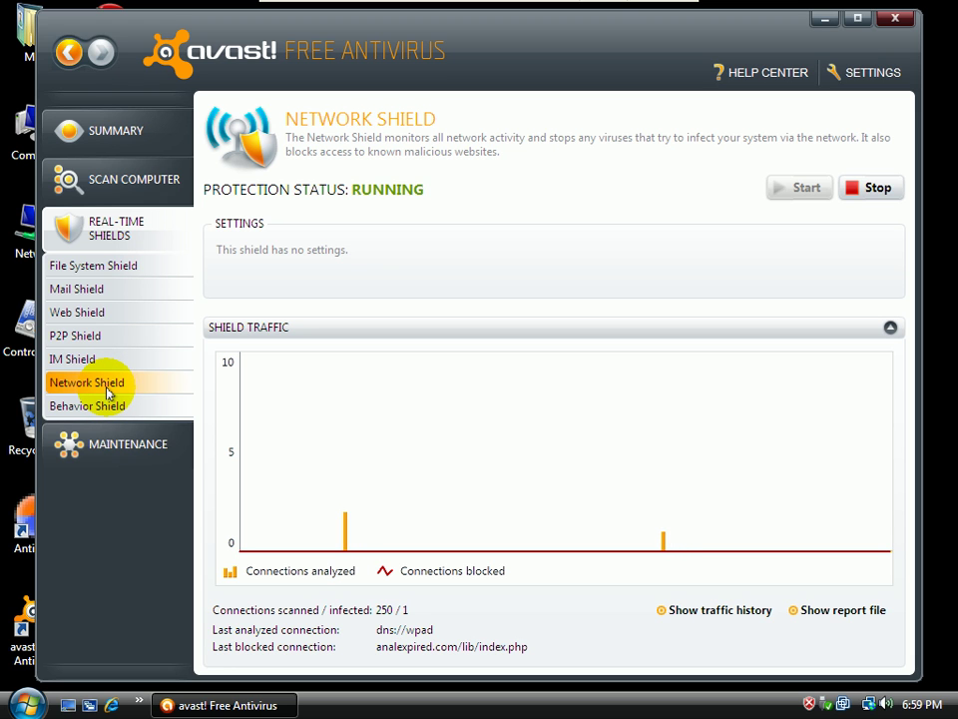
pyautogui.click(107, 411)
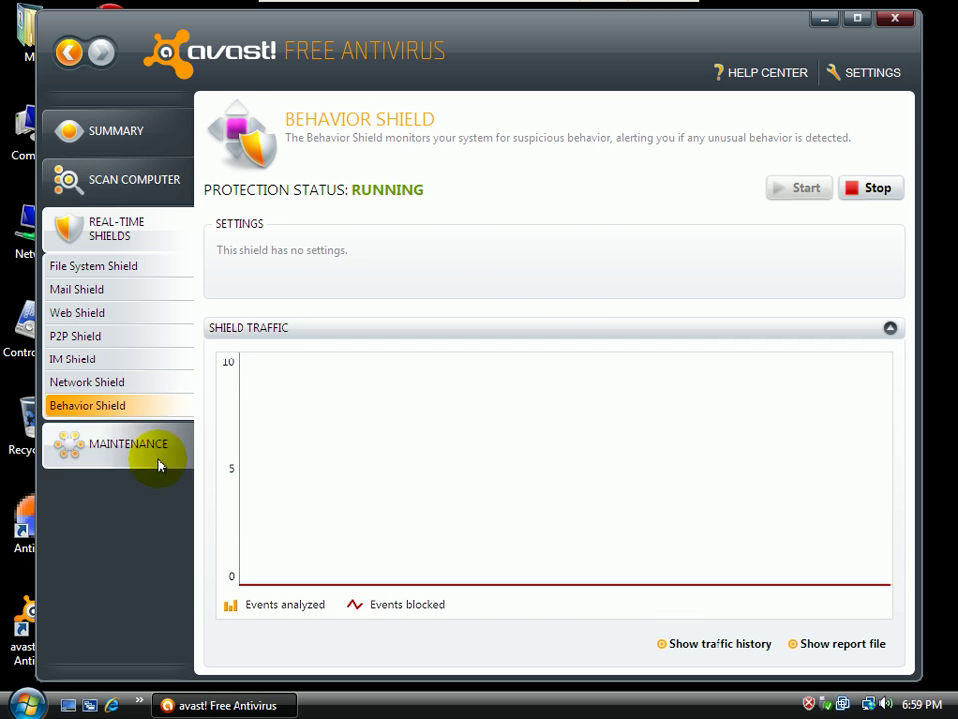
pyautogui.click(124, 238)
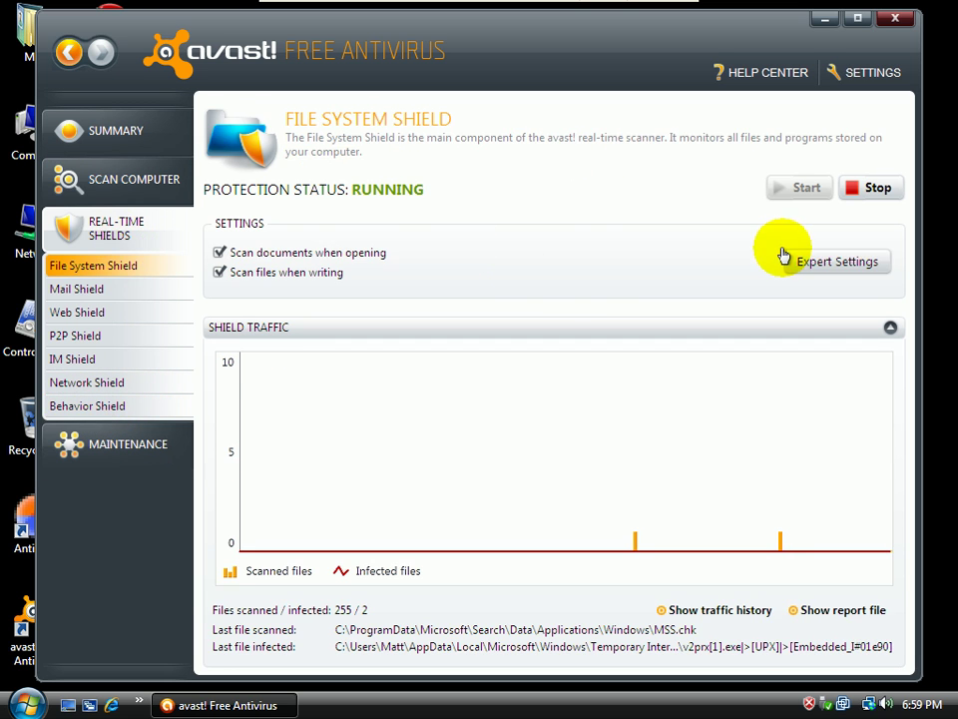
# Cancel out of the File System Shield expert settings unchanged, then show the Scan Now list
pyautogui.click(816, 257)
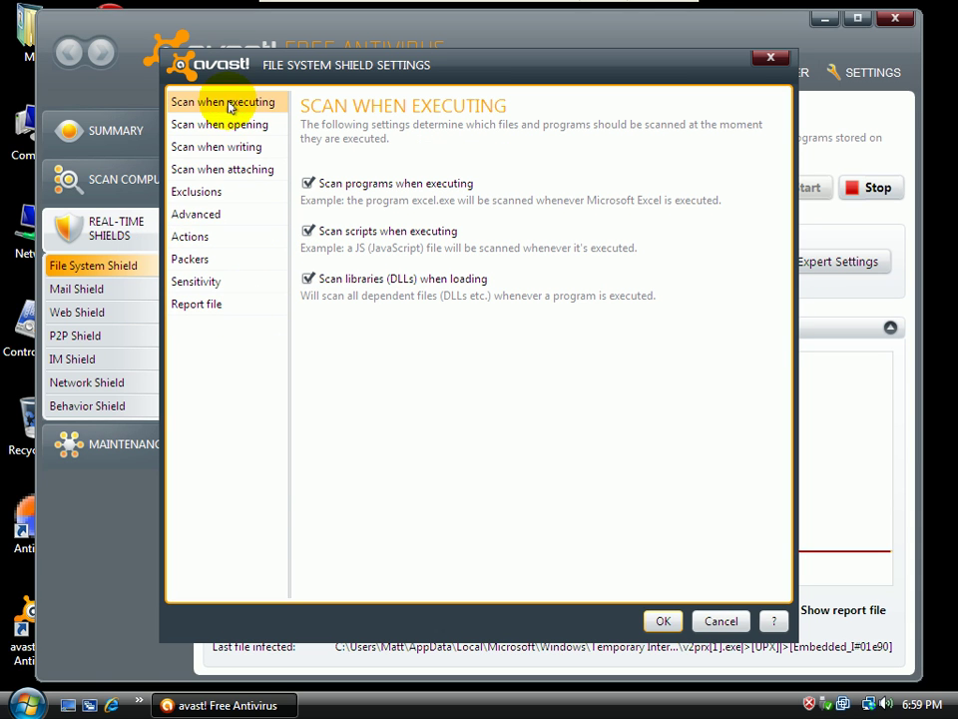
pyautogui.click(723, 621)
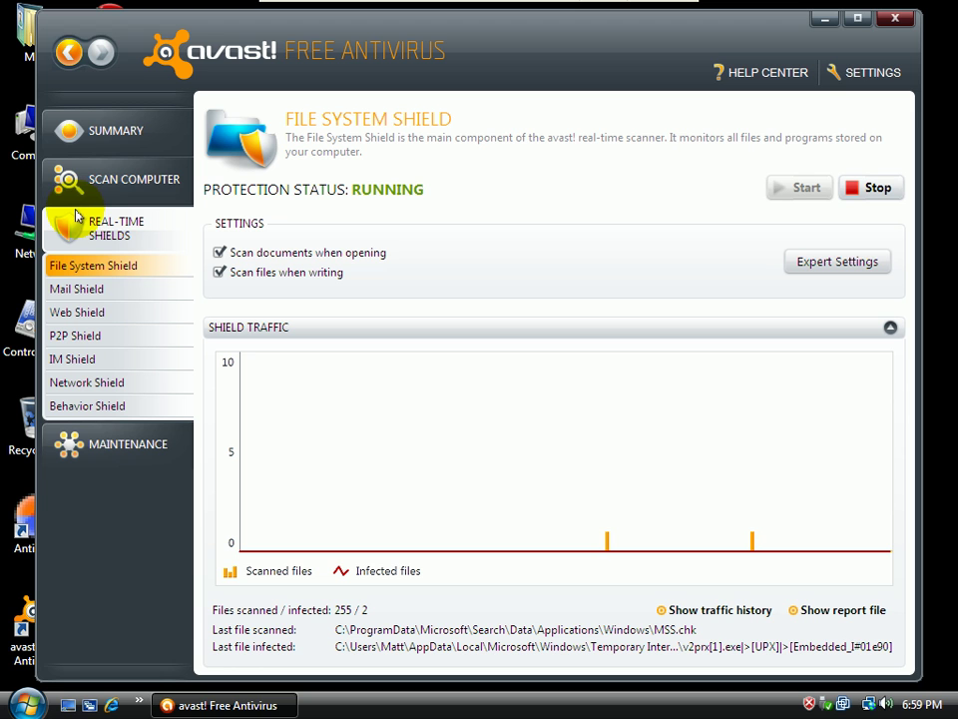
pyautogui.click(82, 132)
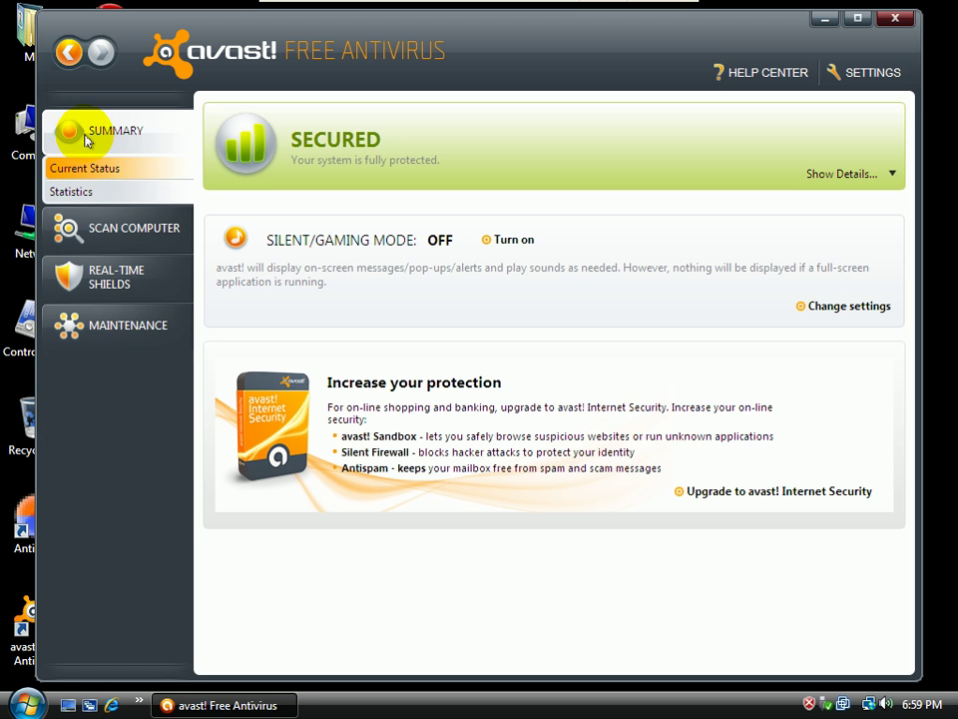
pyautogui.click(100, 229)
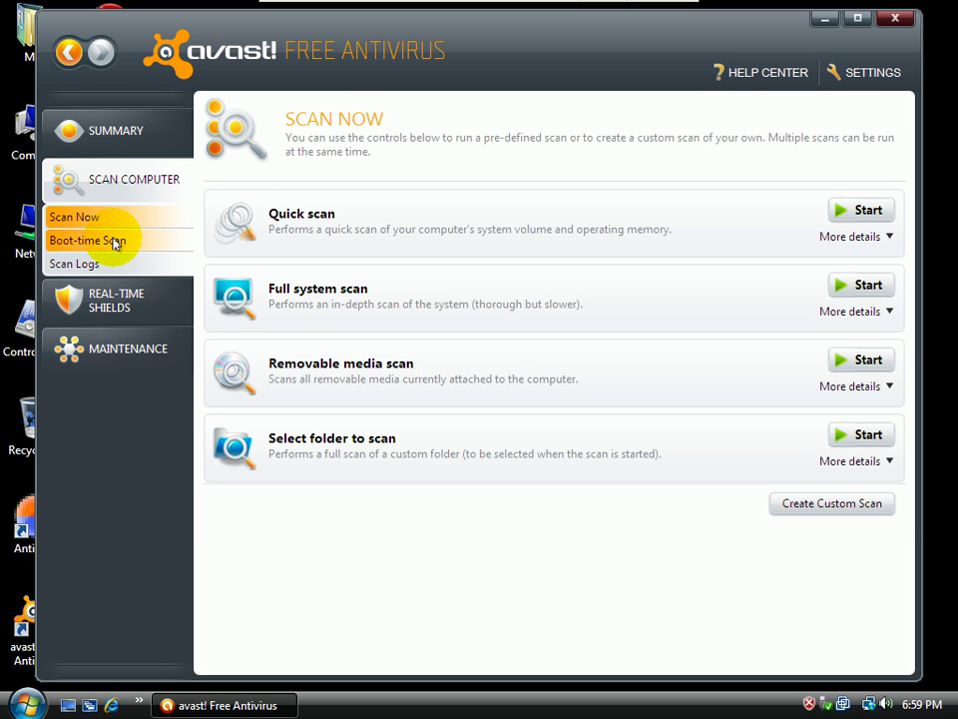
# Review the Boot-time Scan areas list without scheduling a scan, then close avast!
pyautogui.click(104, 242)
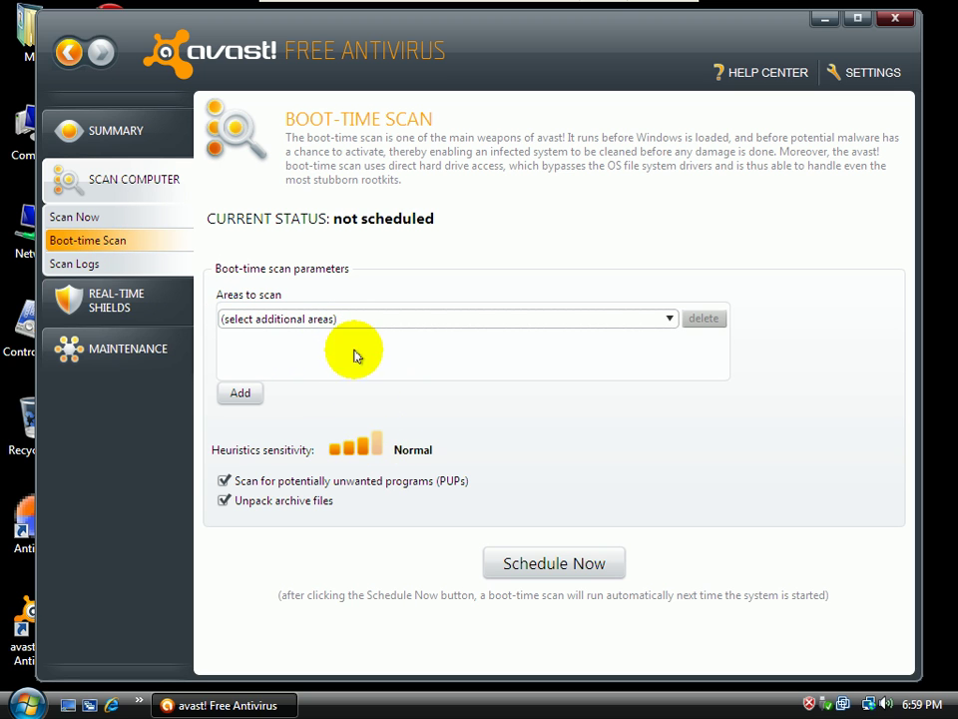
pyautogui.click(337, 318)
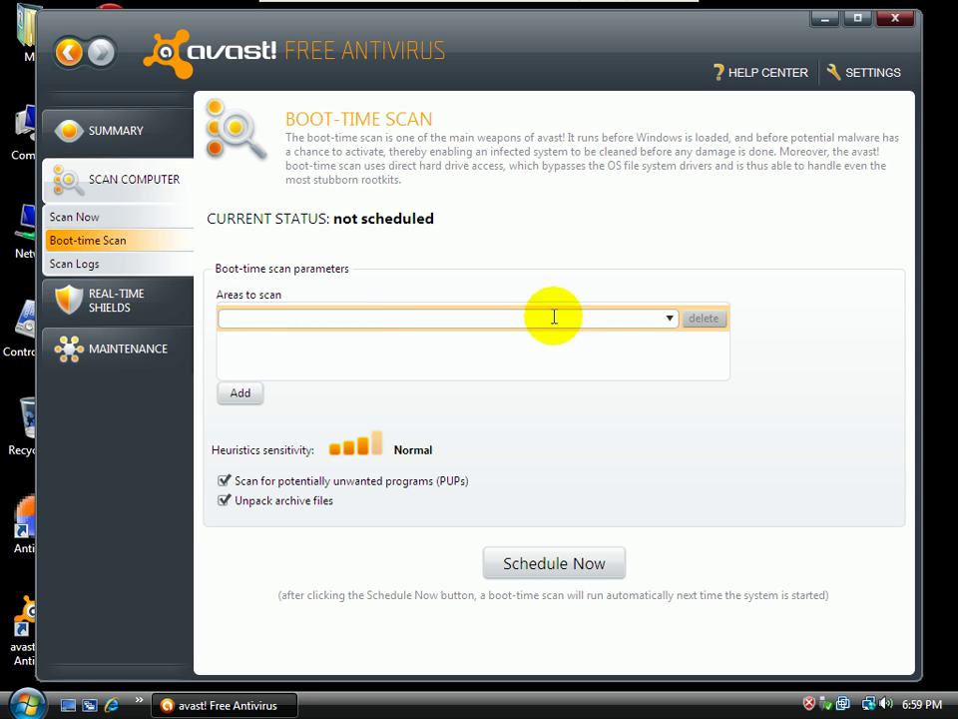
pyautogui.click(670, 319)
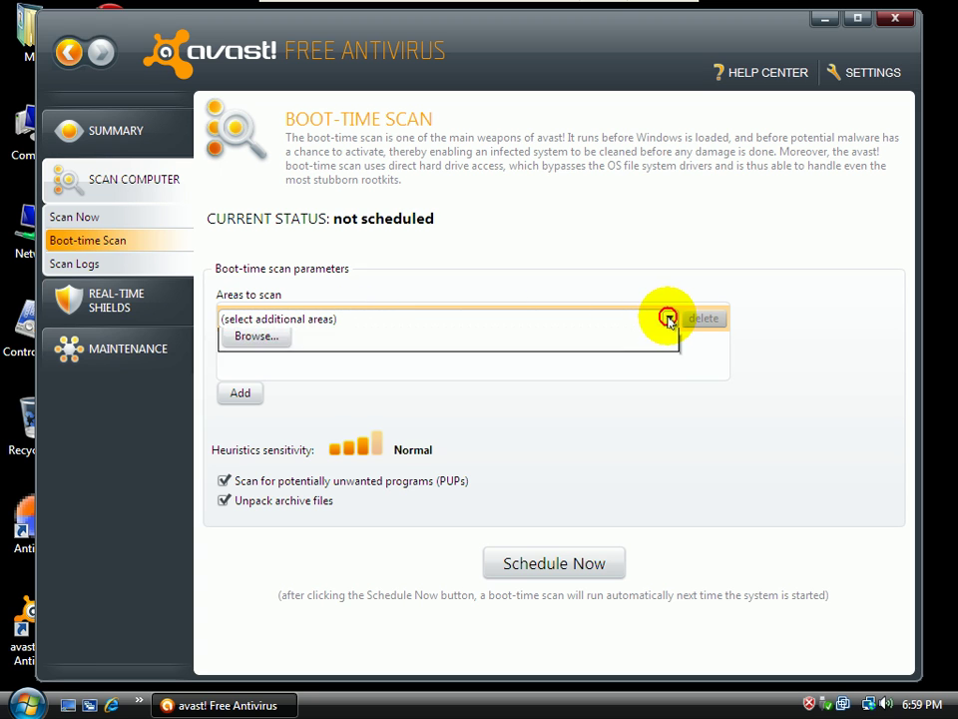
pyautogui.click(636, 269)
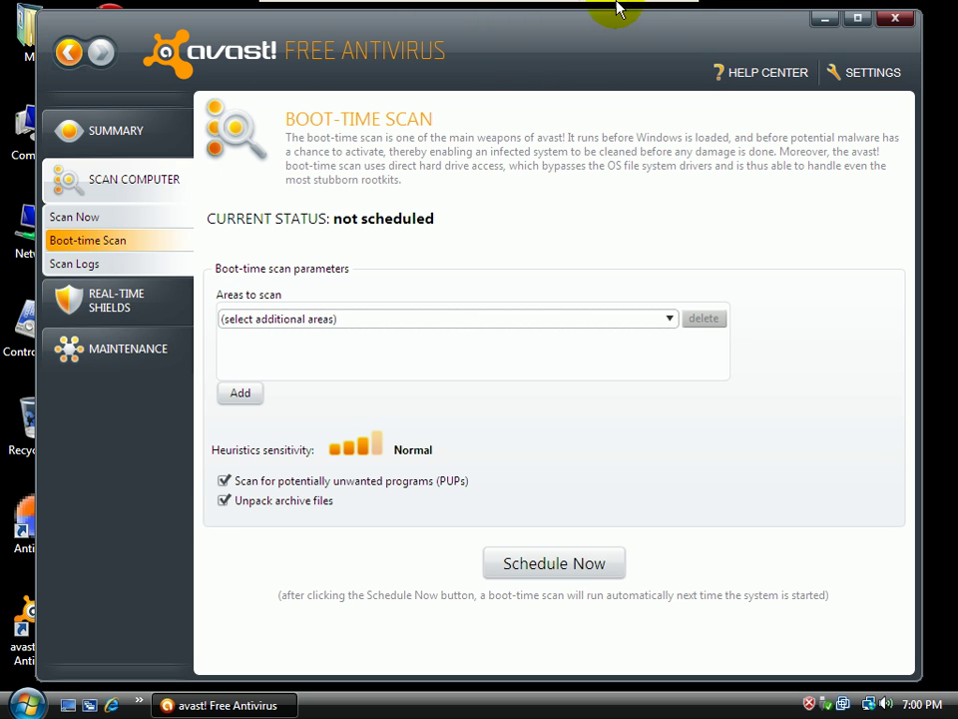
pyautogui.click(896, 18)
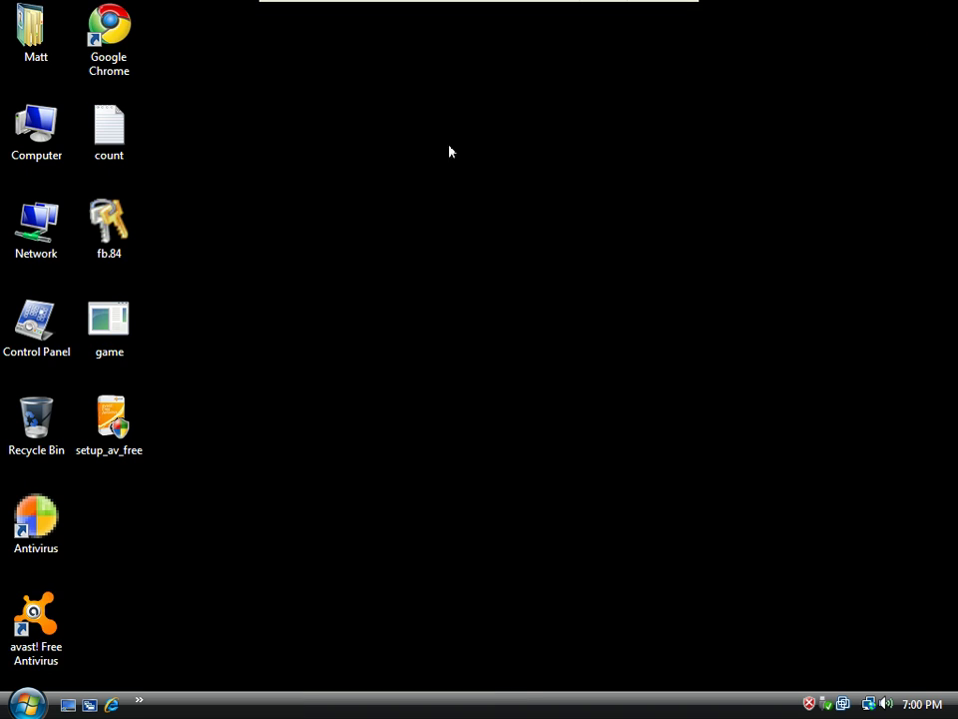
# Drag the fake Antivirus shortcut onto the Recycle Bin and confirm the deletion
pyautogui.click(158, 119)
pyautogui.moveTo(38, 521); pyautogui.dragTo(41, 424)
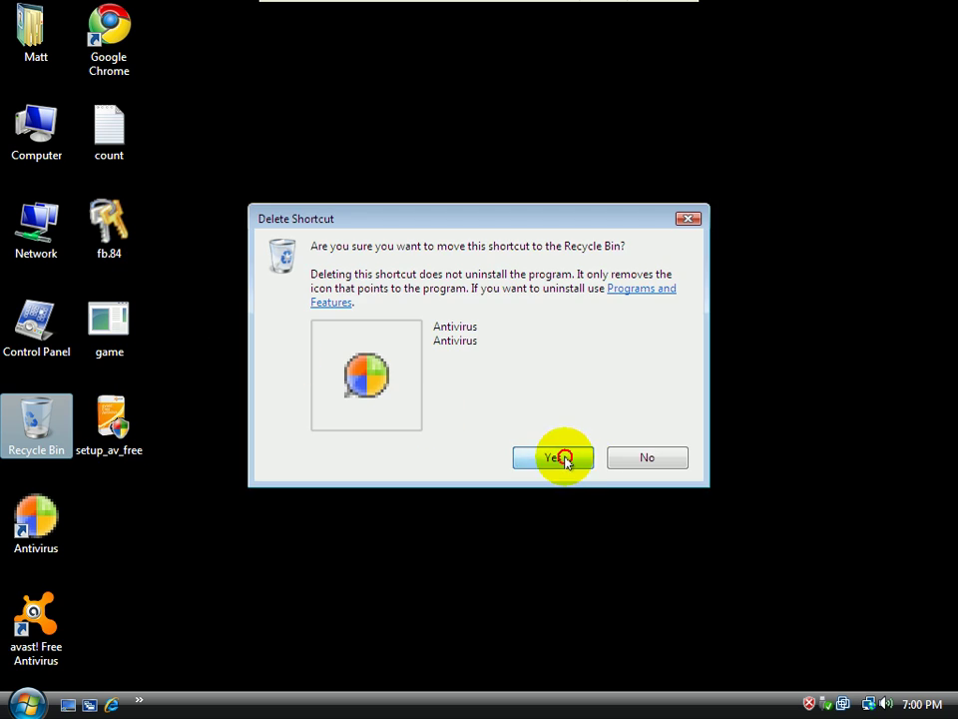
pyautogui.click(555, 455)
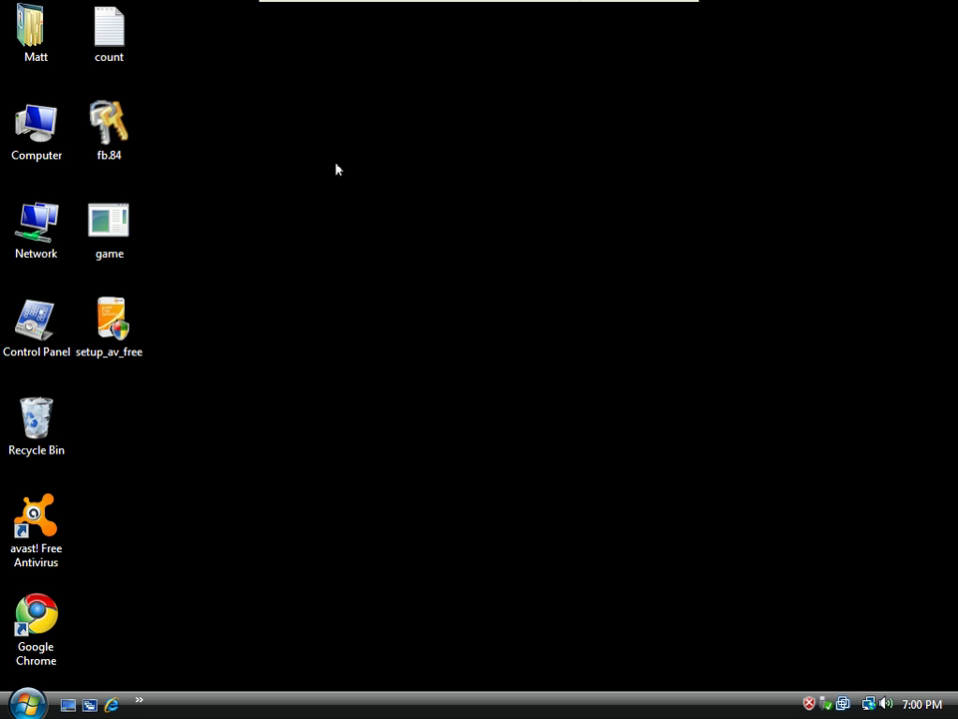
# Restore the Windows Vista VM from full screen to a regular VMware window
pyautogui.moveTo(420, 5)
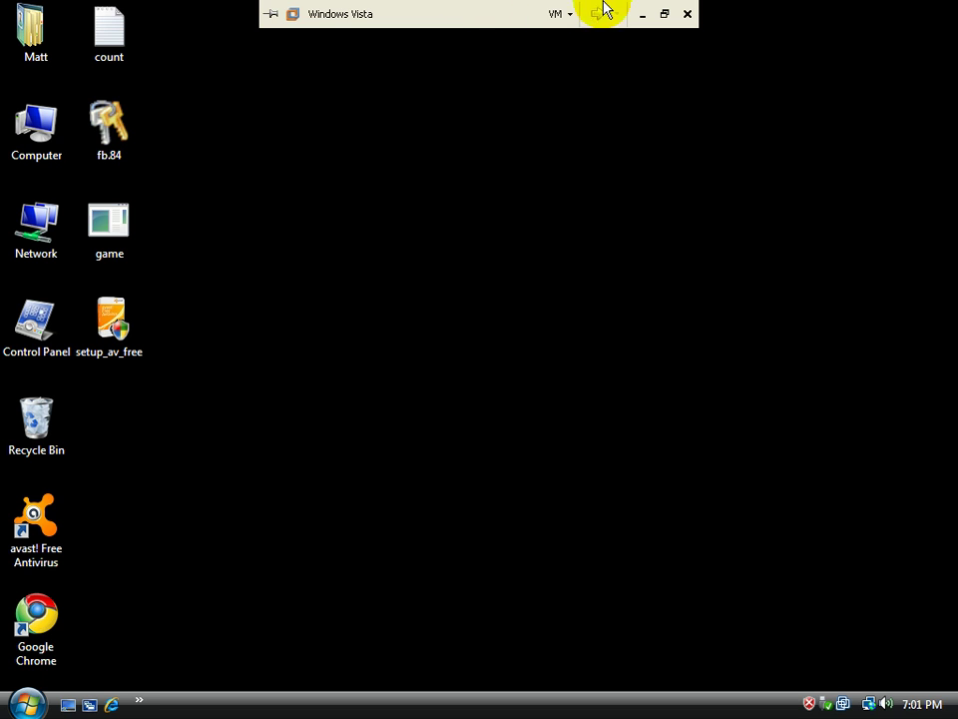
pyautogui.click(665, 12)
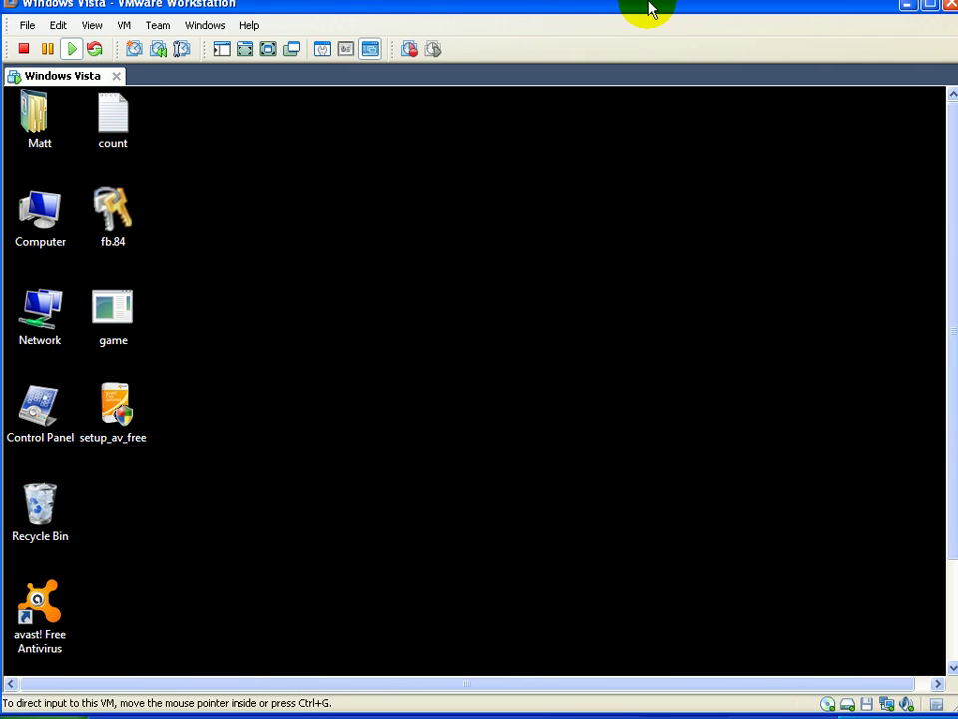